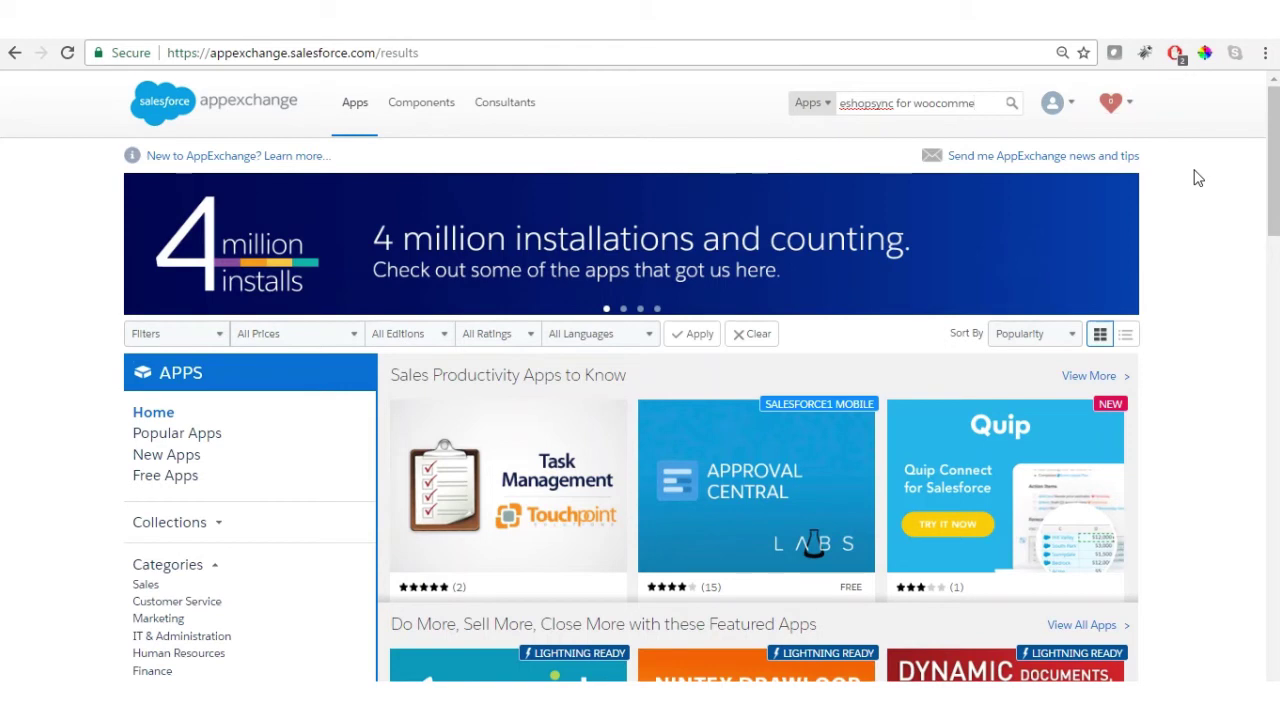
- Search the apps for "eshopsync for woocommerce" and open the eShopSync for wooCommerce listing
type("rce")
key("Return")
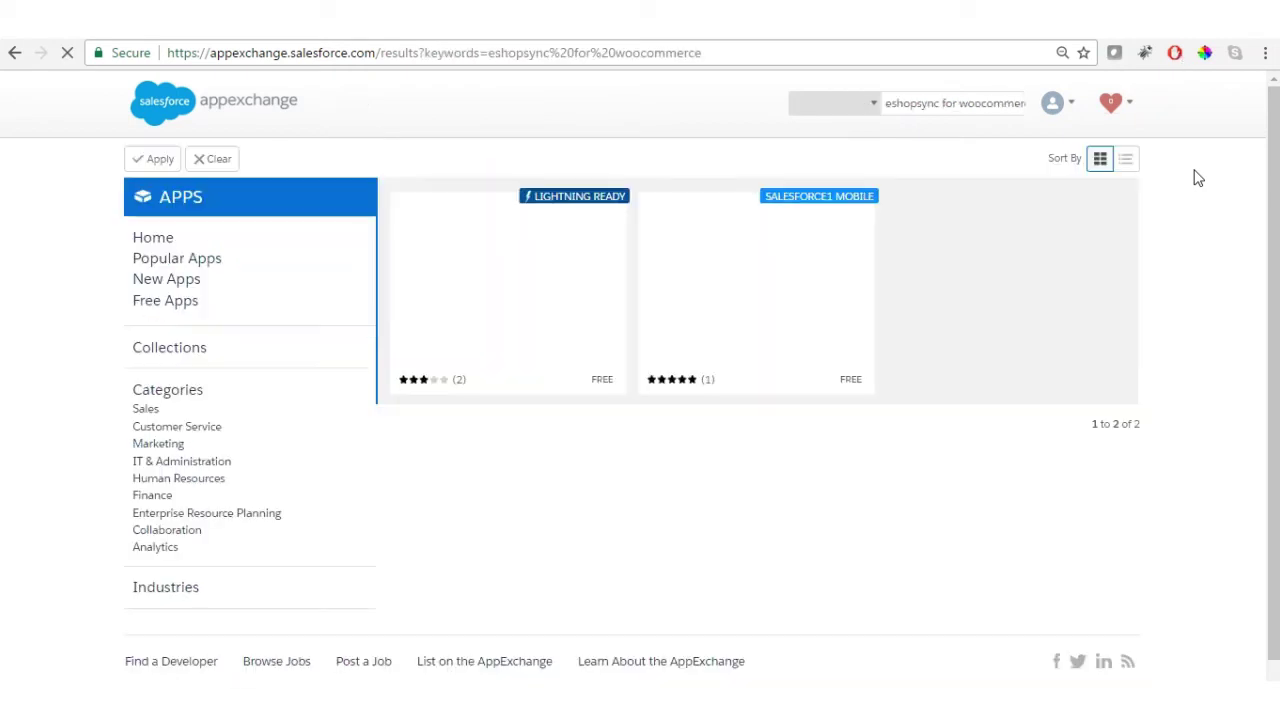
mouse_move(531, 246)
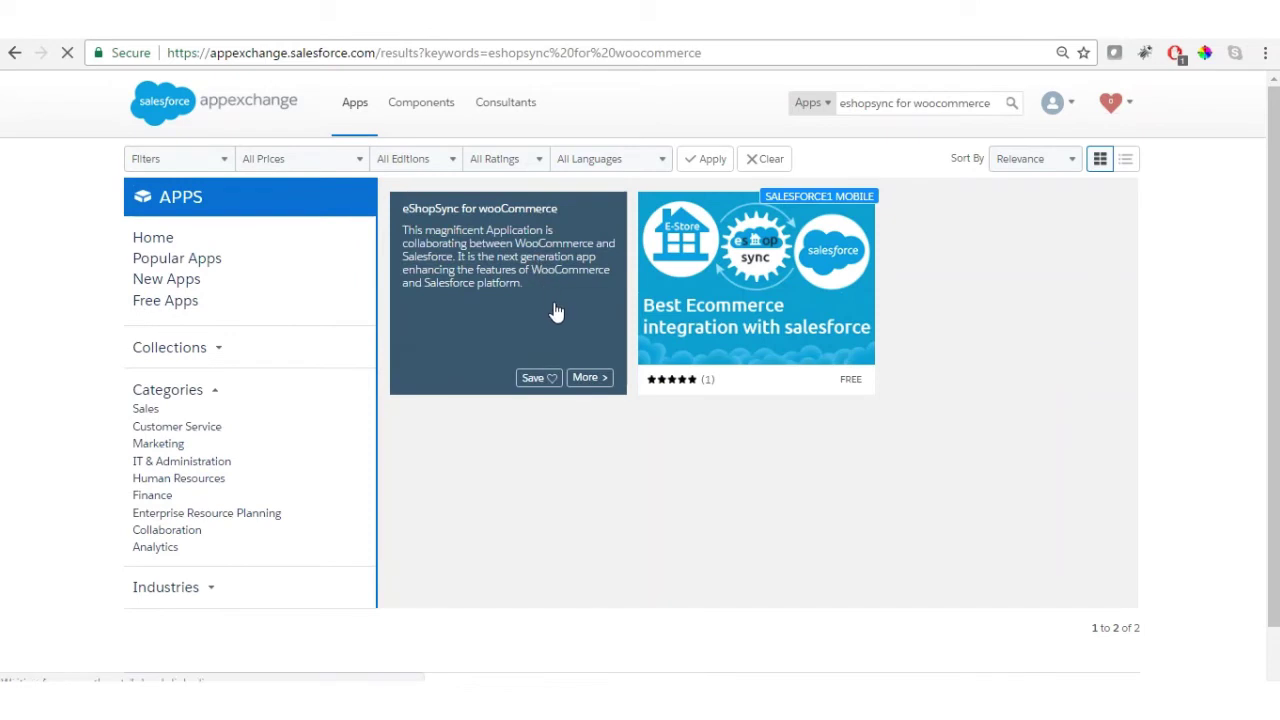
left_click(587, 380)
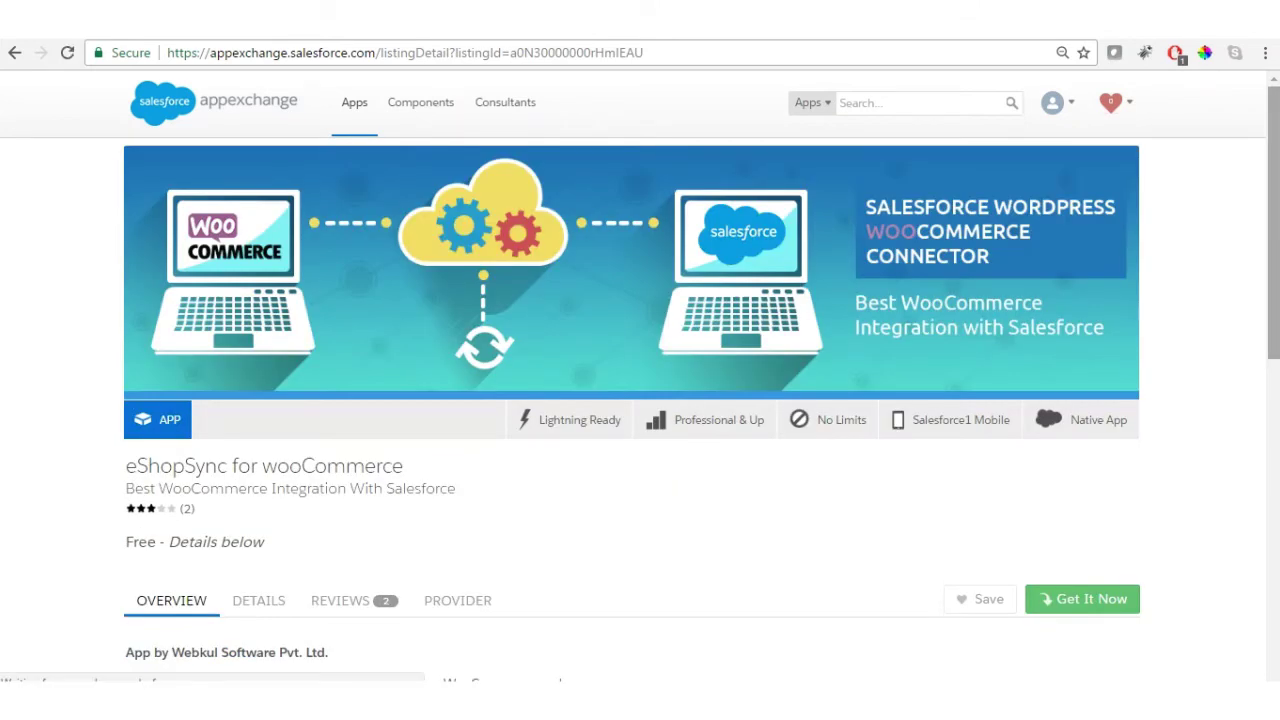
- Get the eShopSync for wooCommerce app and choose to install it in production
scroll(640, 400, "down", 1)
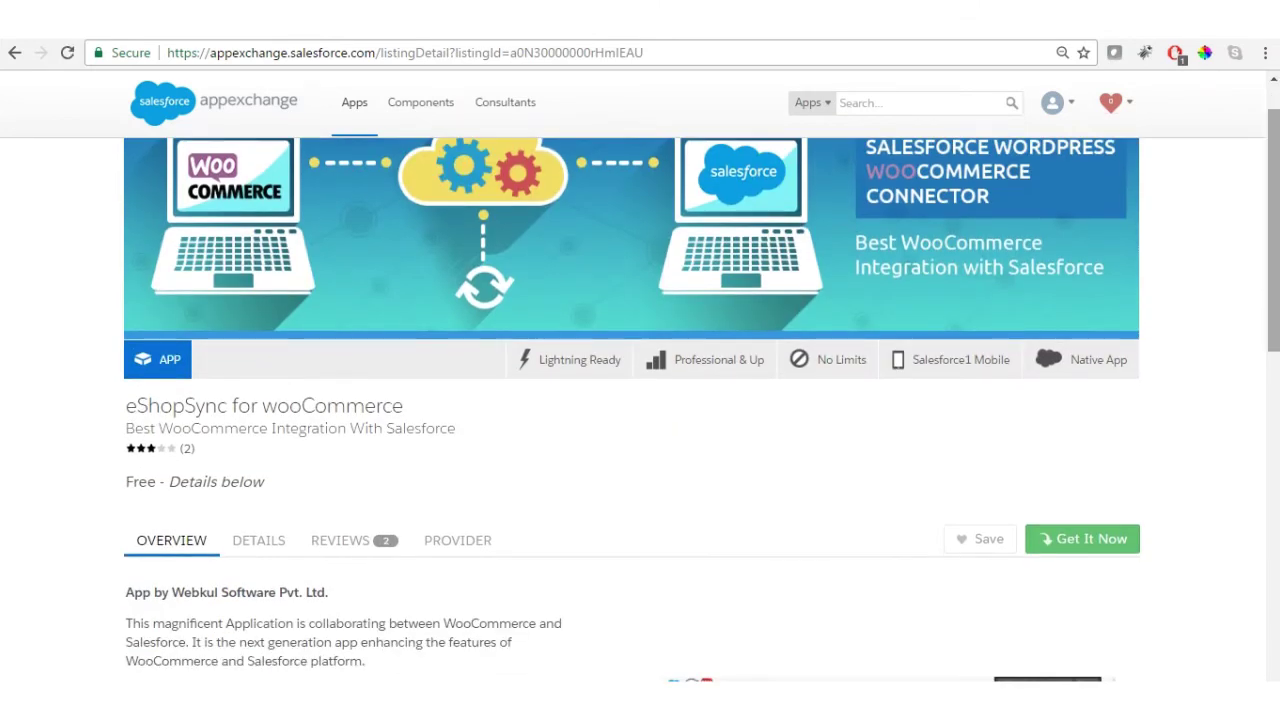
scroll(1257, 294, "down", 1)
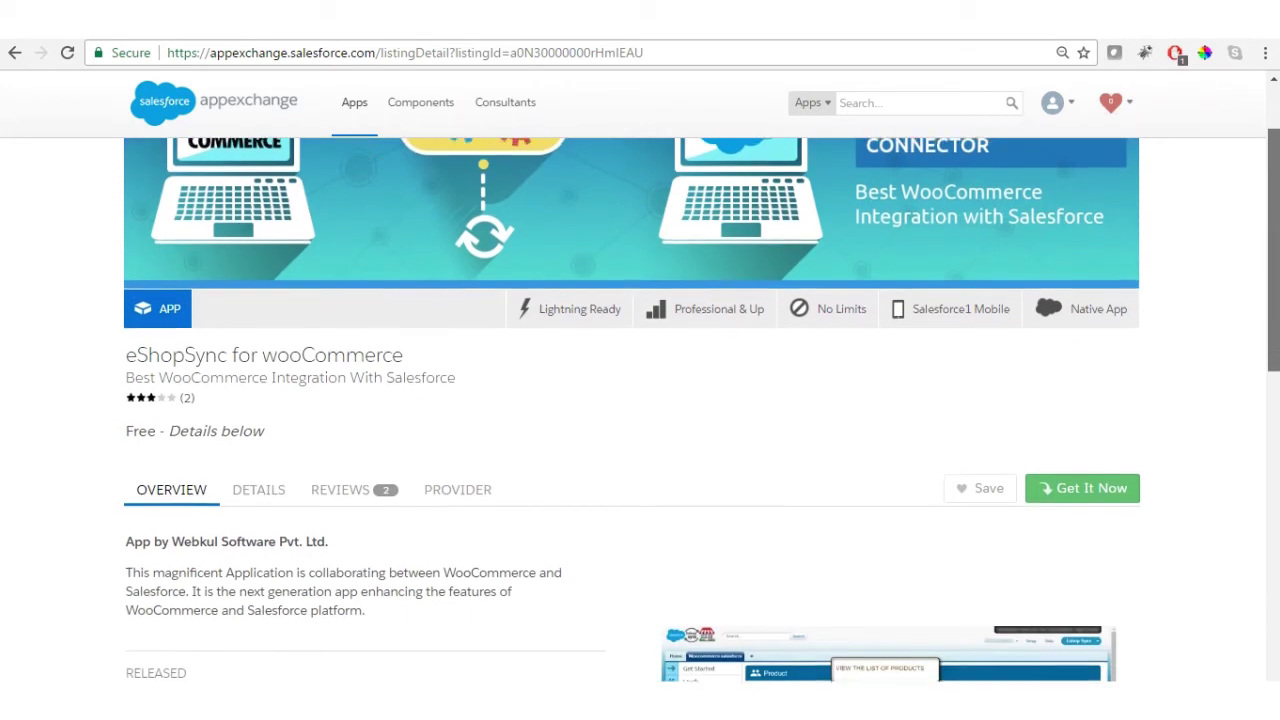
left_click(1064, 494)
scroll(1272, 280, "down", 1)
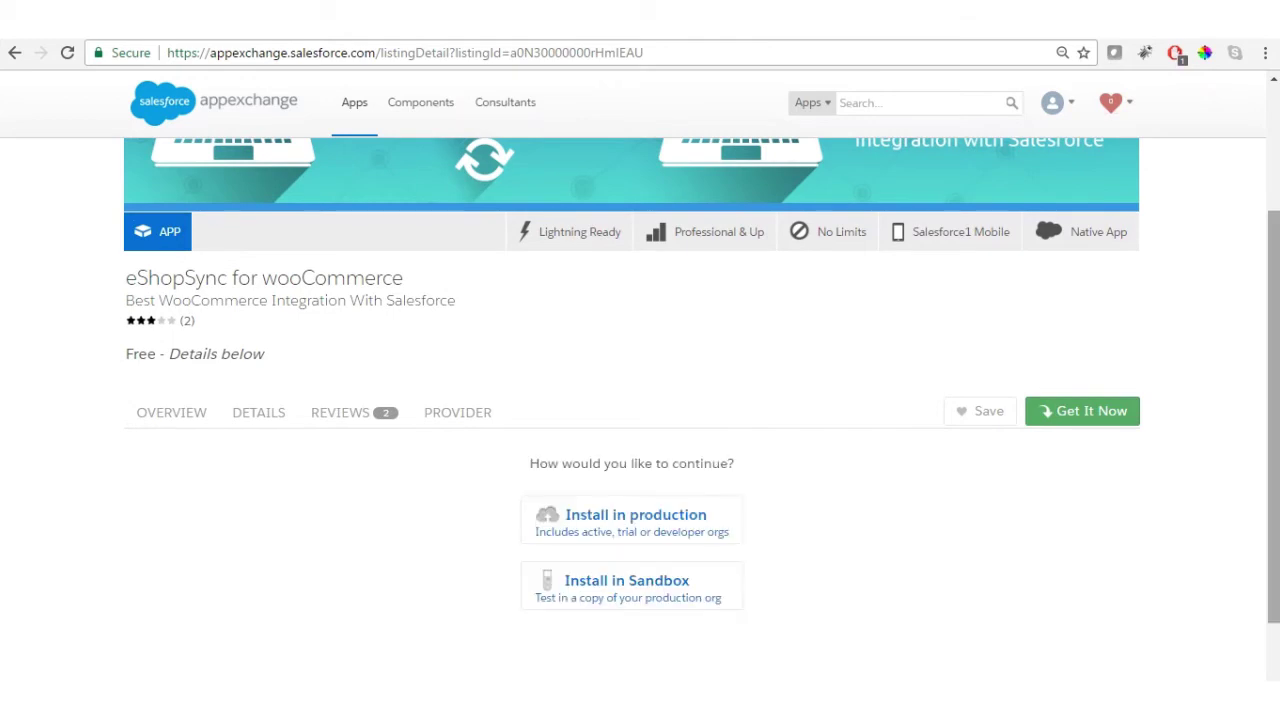
left_click(708, 518)
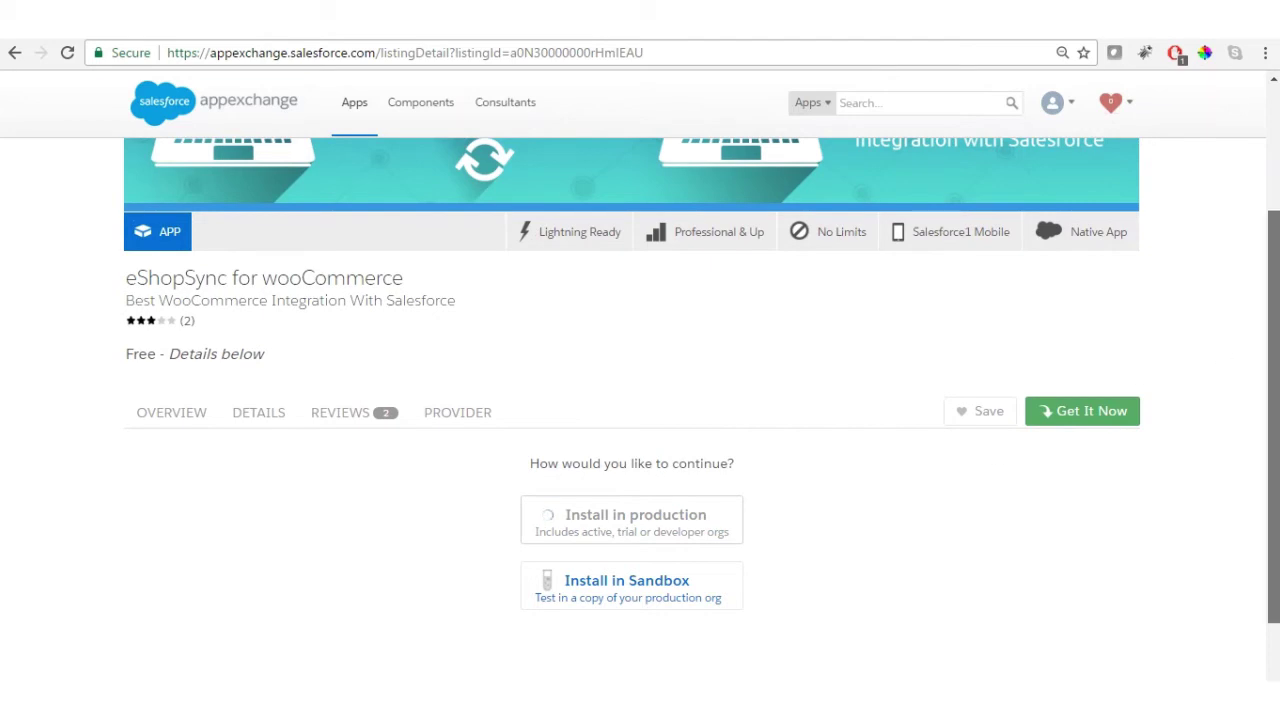
- Agree to the terms and conditions, confirm the installation, and log in with the account username and password
scroll(1274, 420, "down", 1)
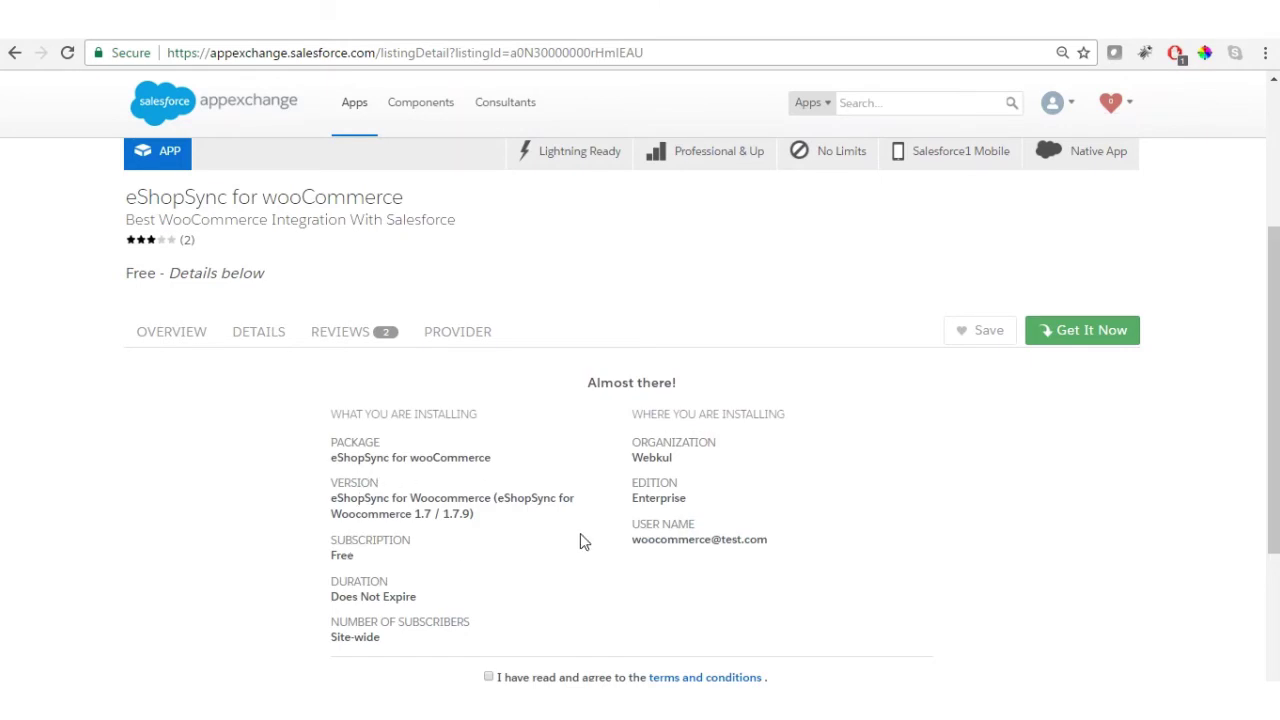
scroll(1272, 400, "down", 1)
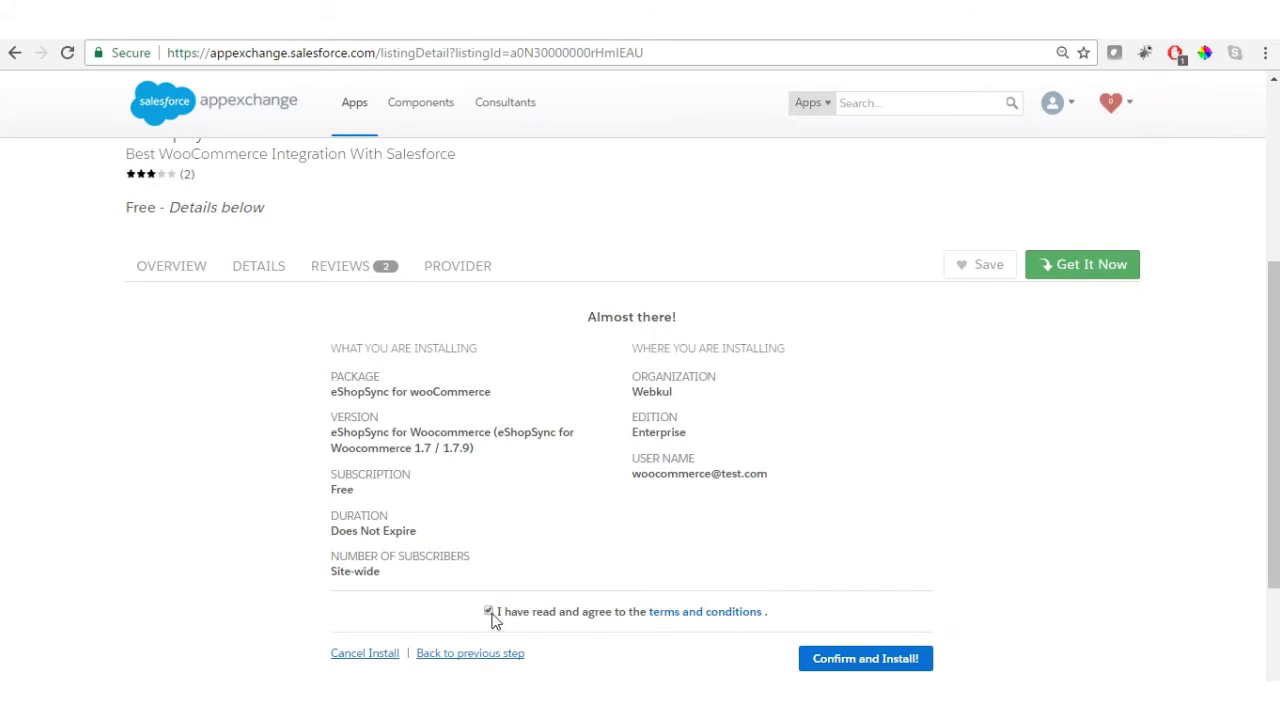
left_click(864, 662)
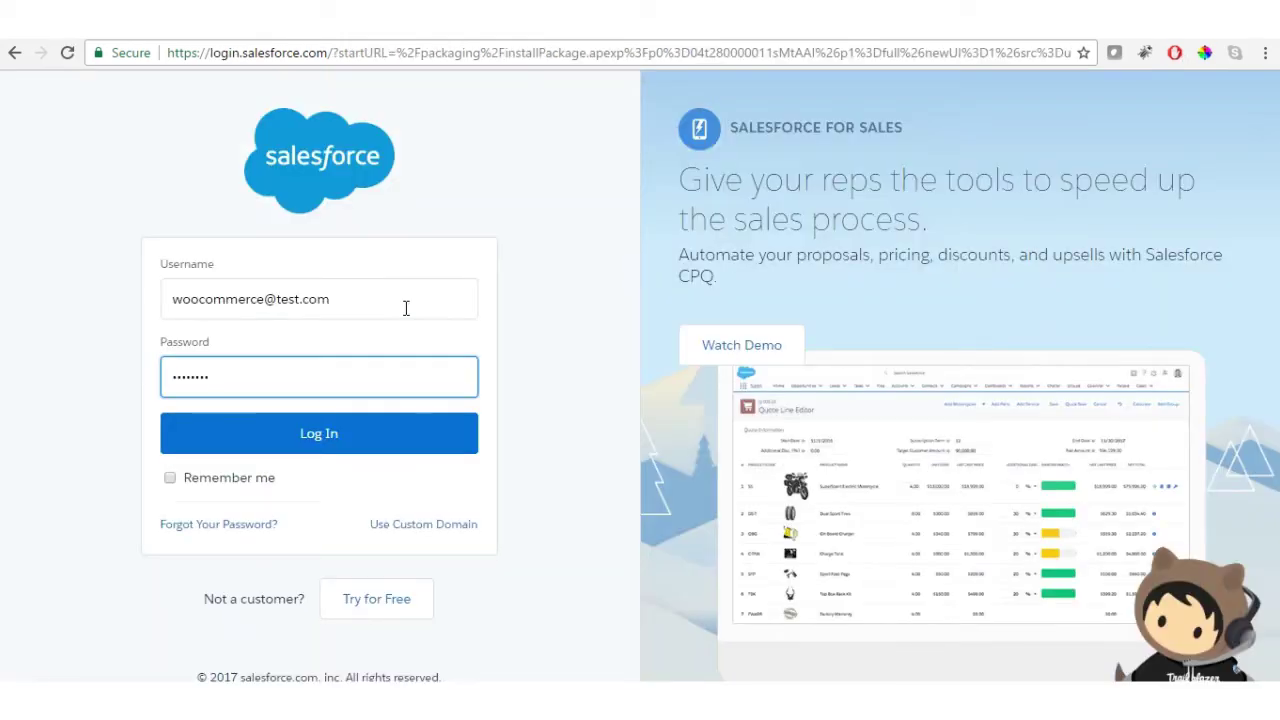
key("Return")
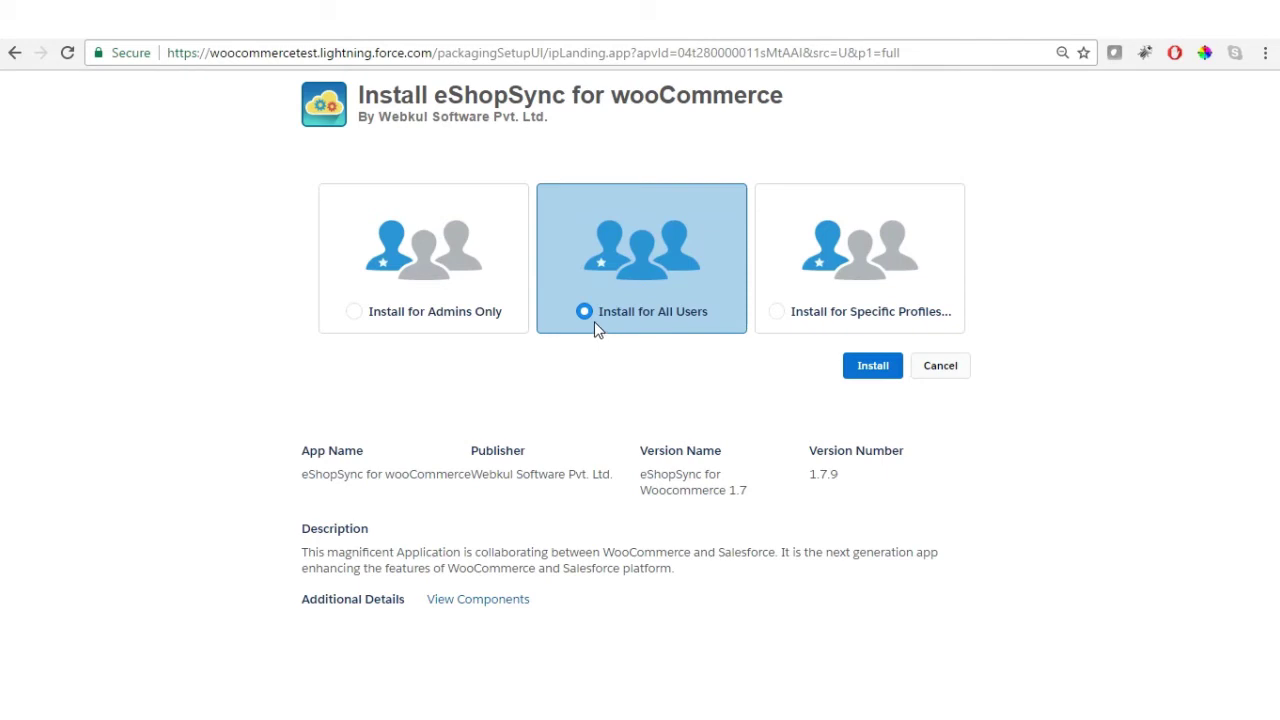
- Install the eShopSync for wooCommerce package for all users and close the completed installation
left_click(860, 372)
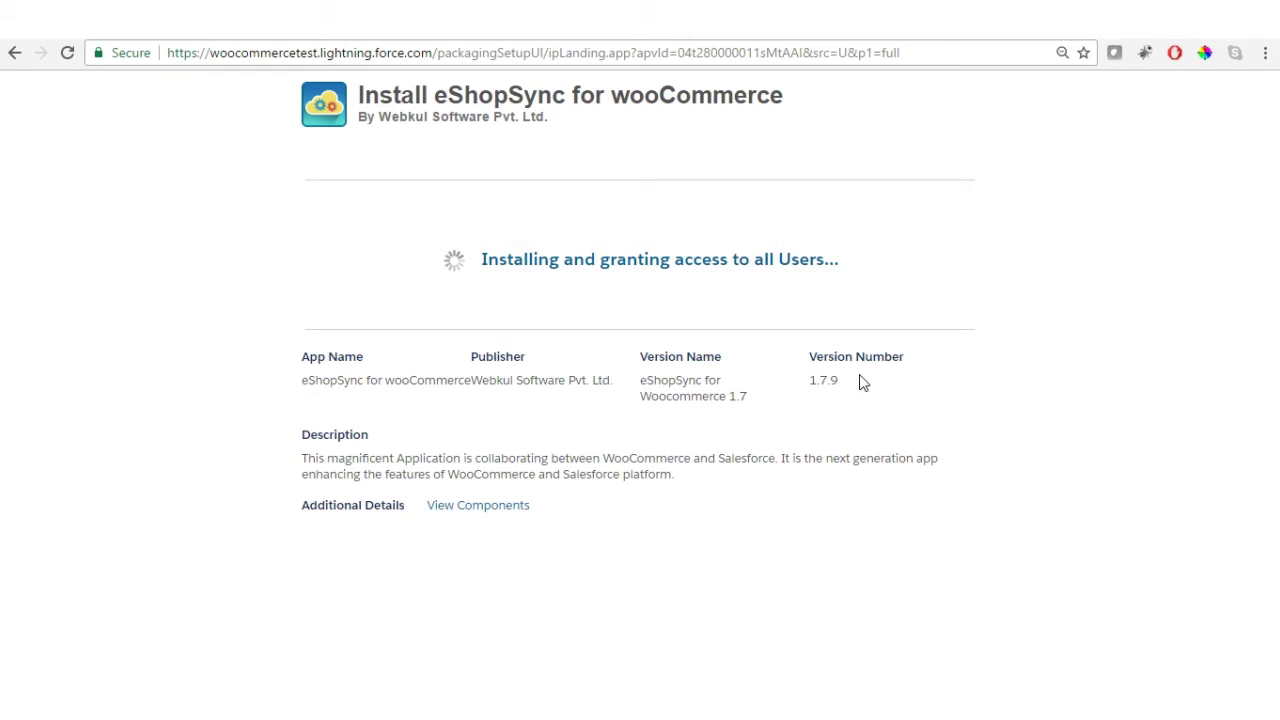
left_click(953, 270)
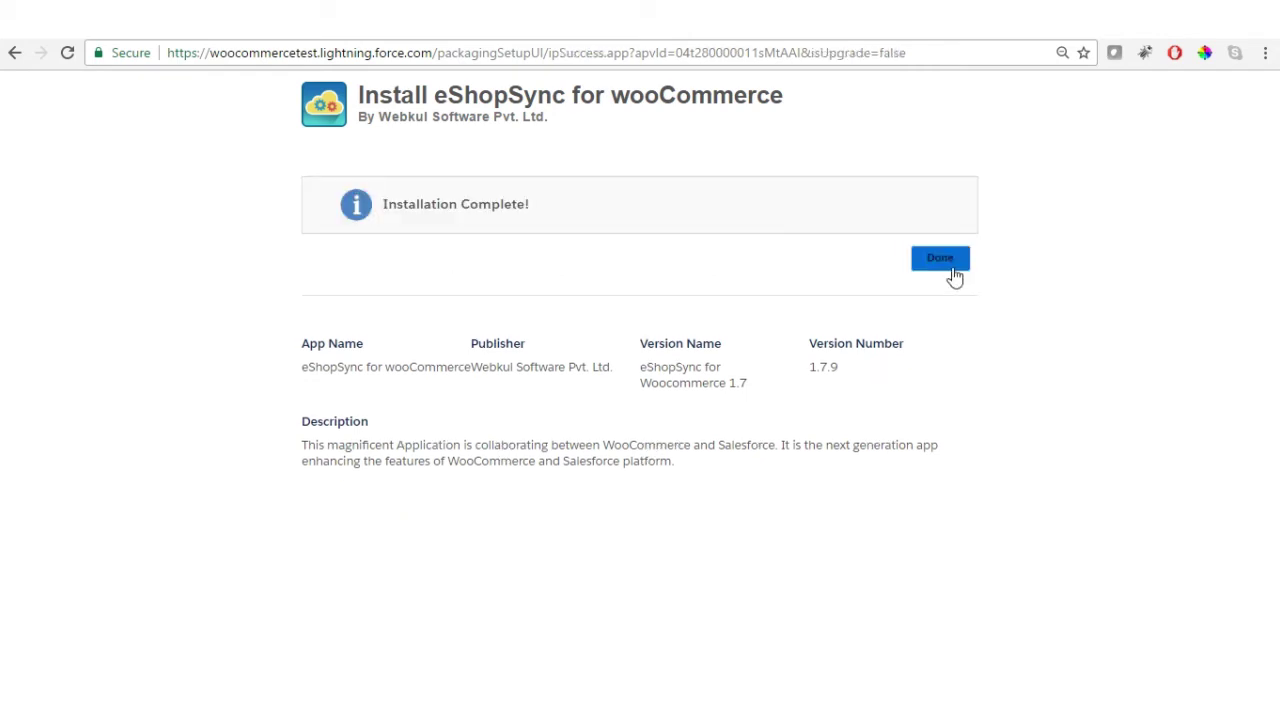
left_click(953, 268)
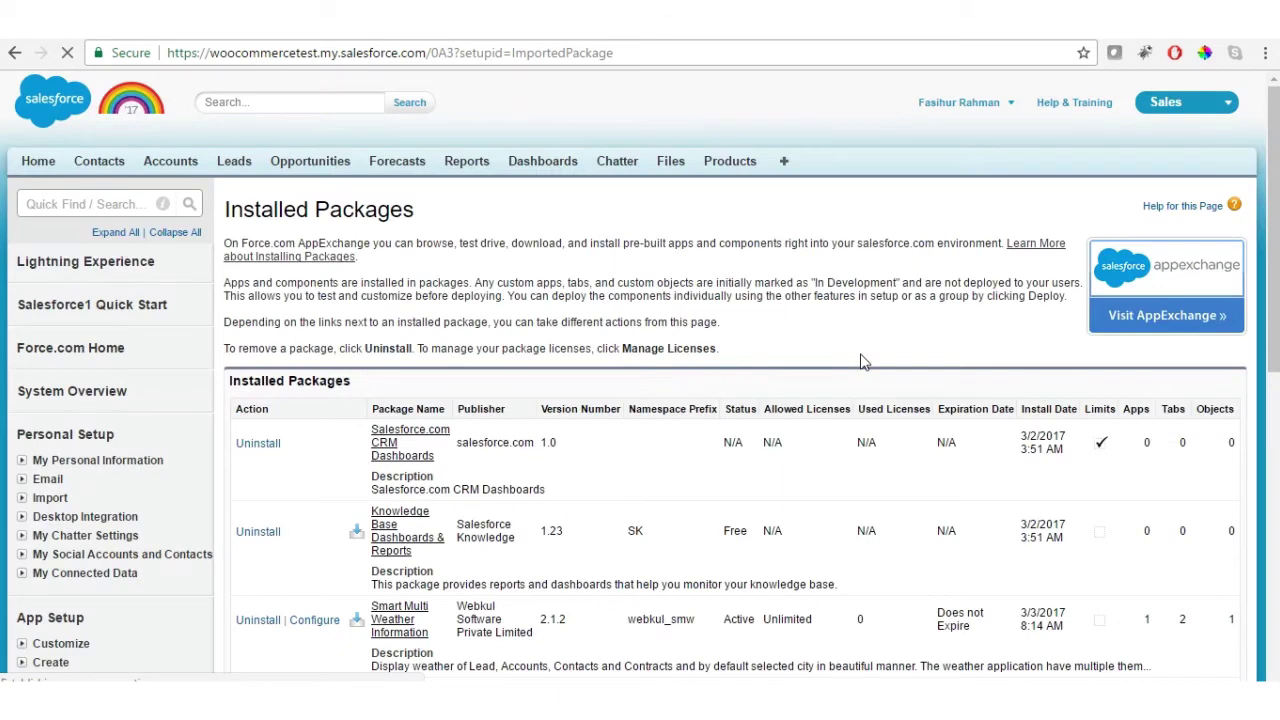
- Open the Account fields page from the Customize section of App Setup
scroll(510, 389, "down", 1)
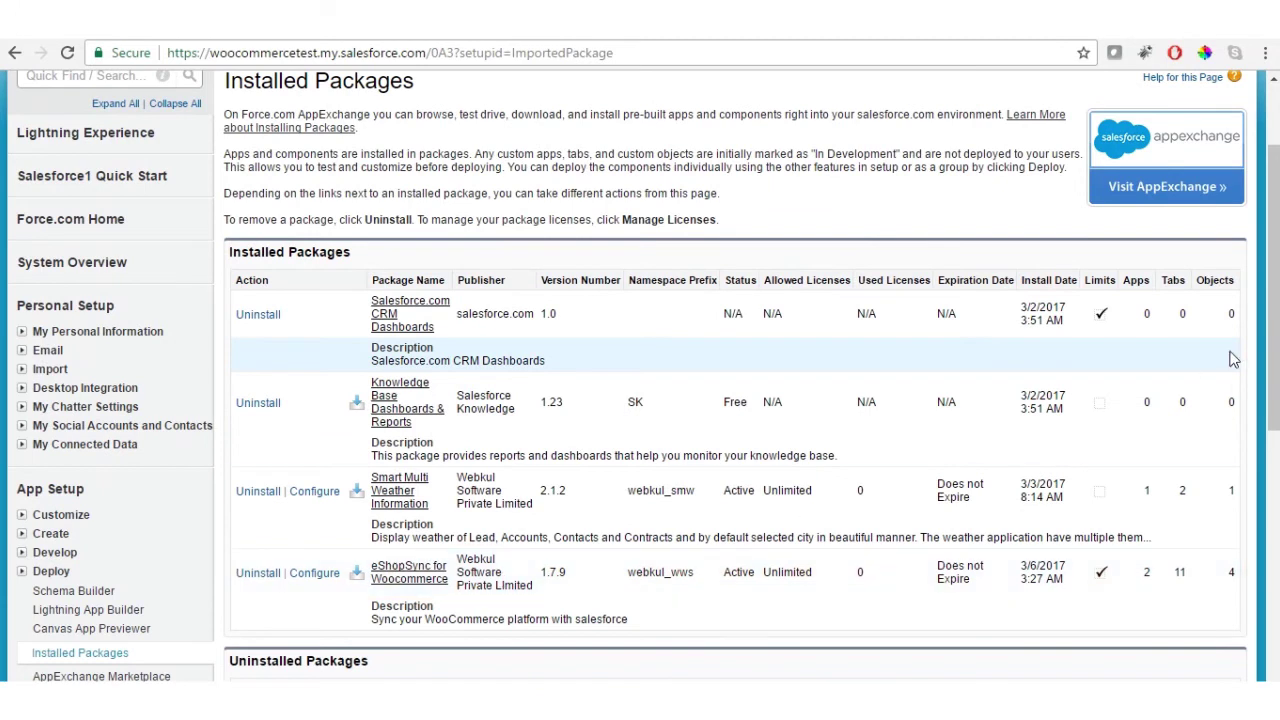
scroll(1276, 358, "up", 1)
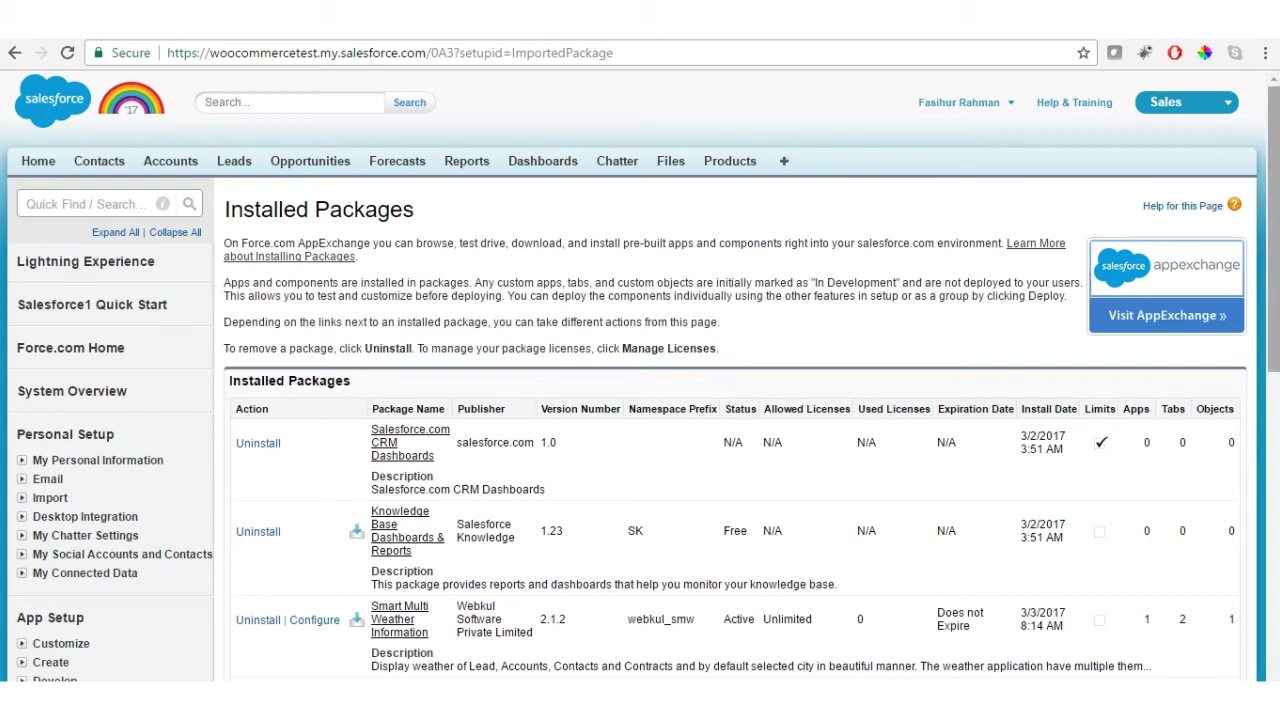
left_click_drag(1274, 230, 1274, 234)
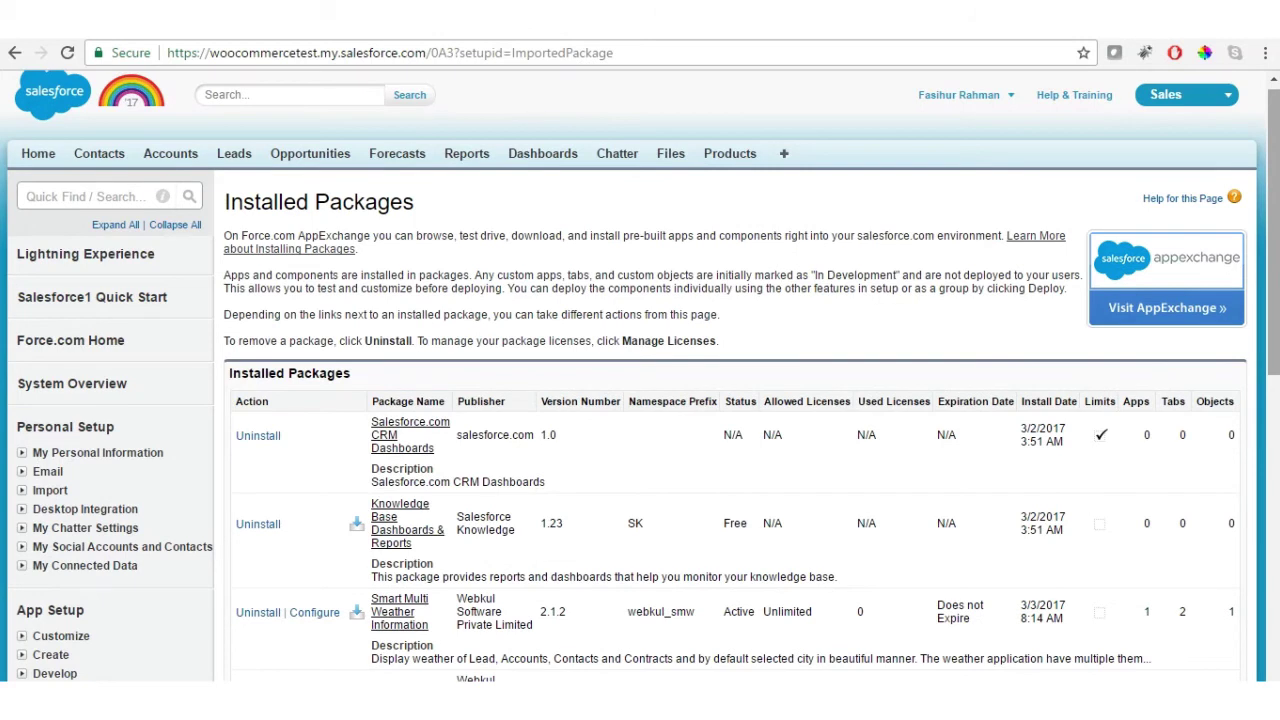
left_click(88, 196)
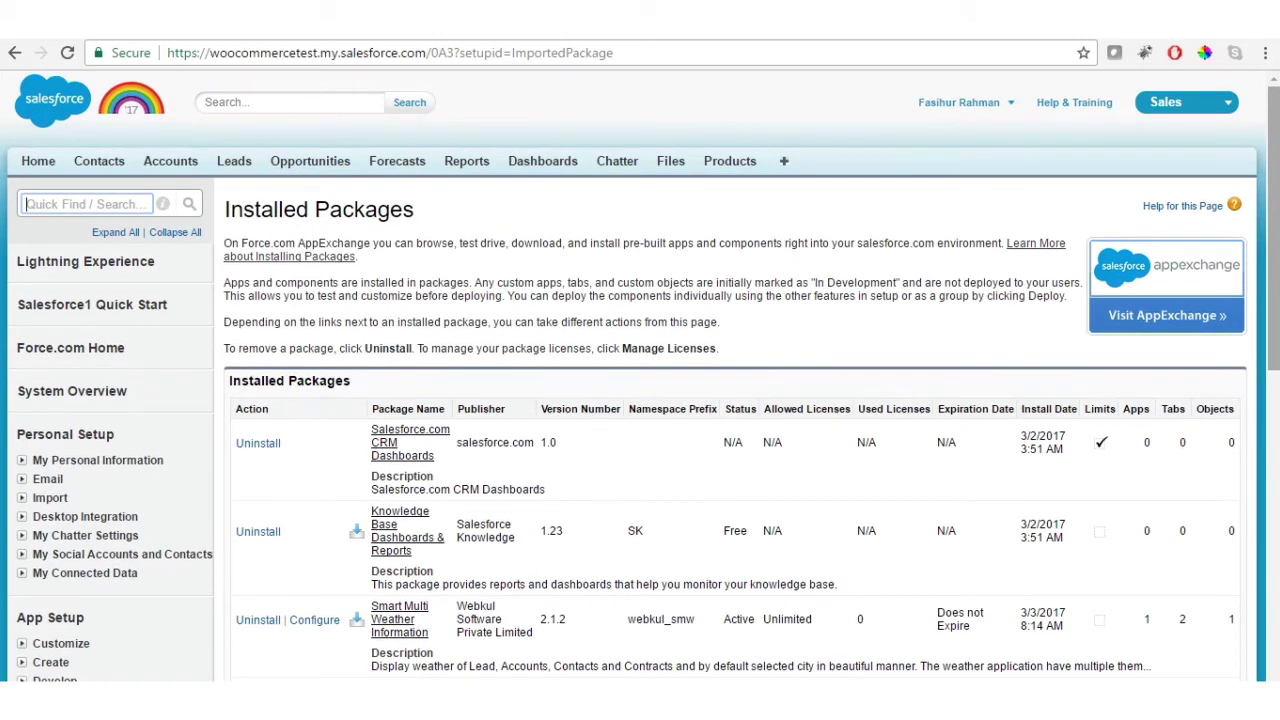
left_click_drag(1274, 230, 1274, 289)
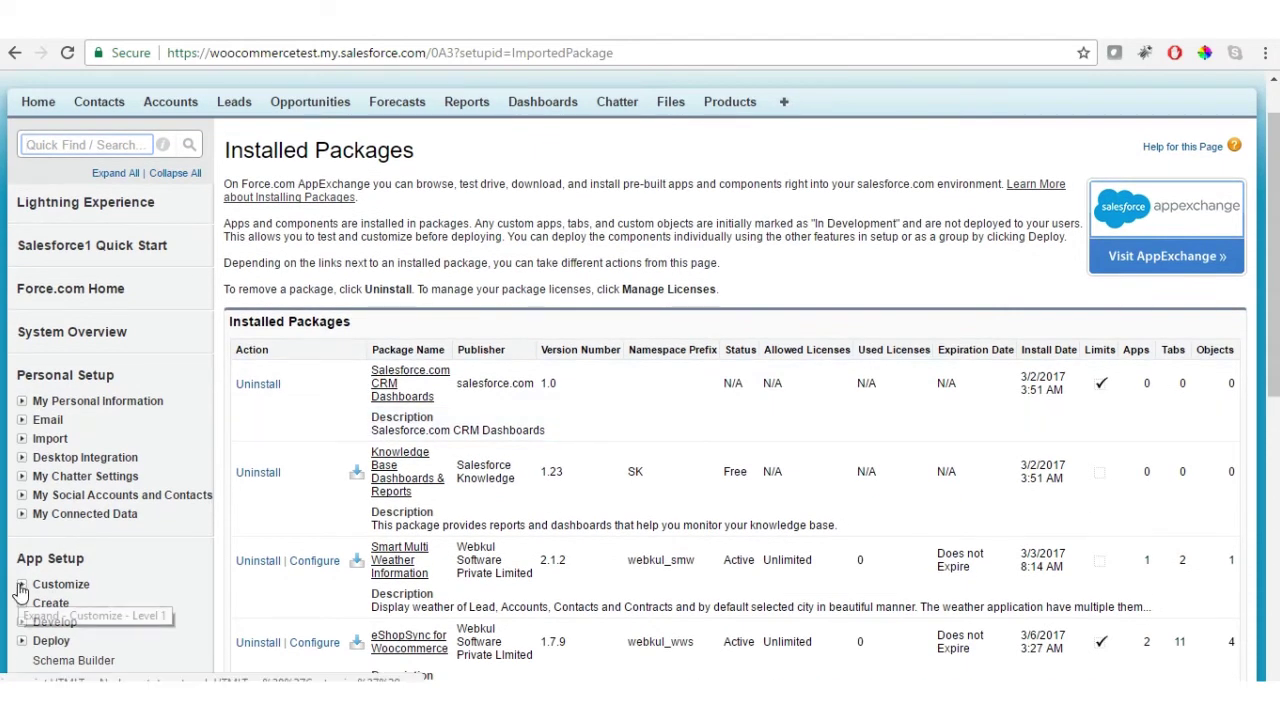
left_click(21, 586)
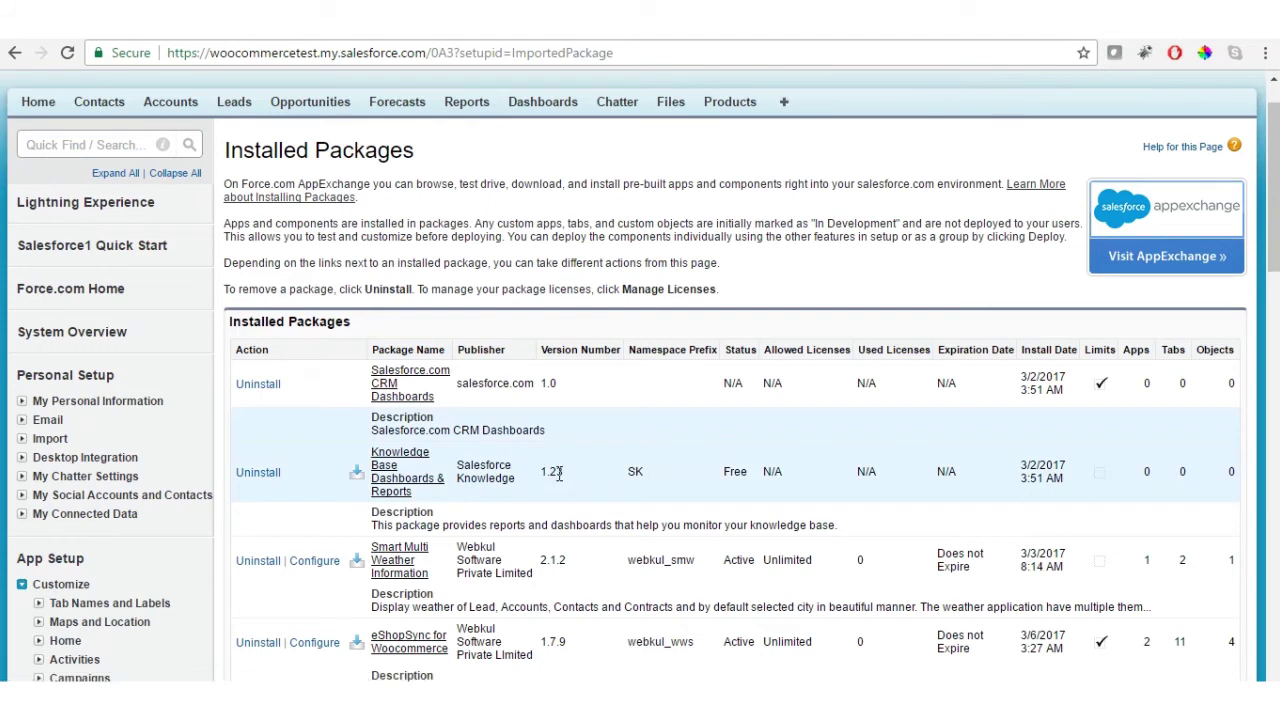
scroll(1272, 190, "down", 3)
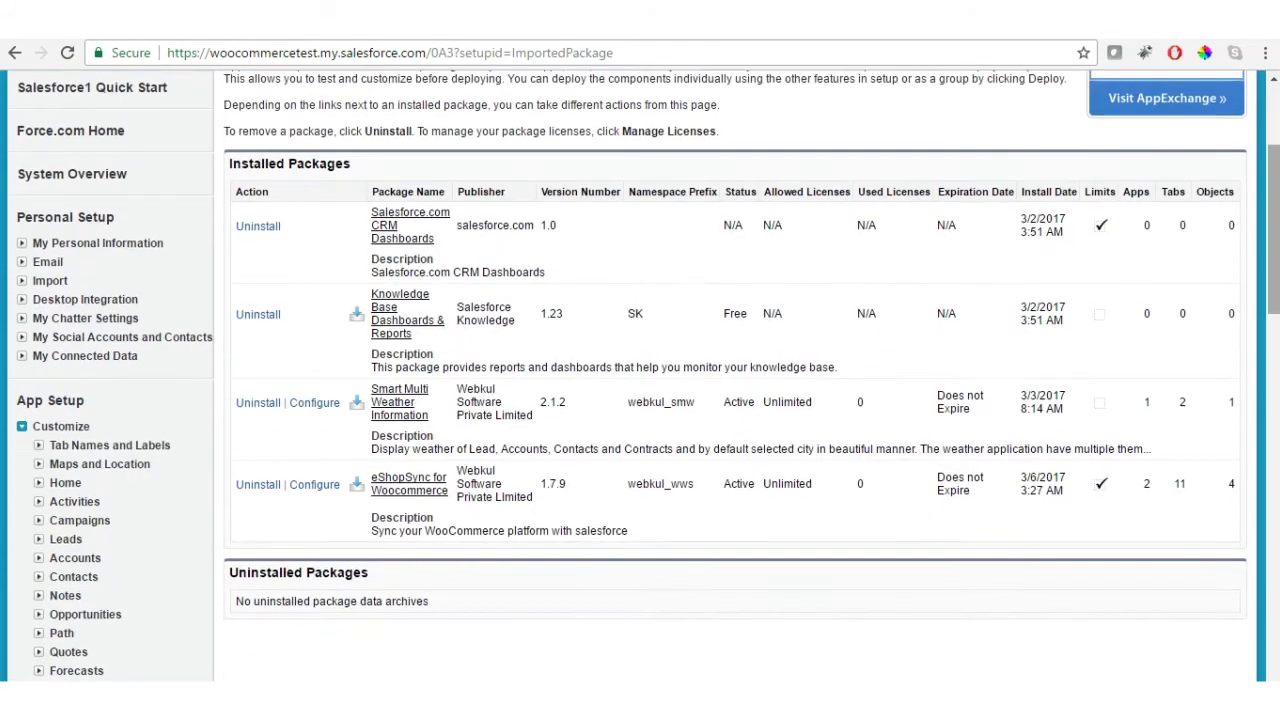
left_click(39, 560)
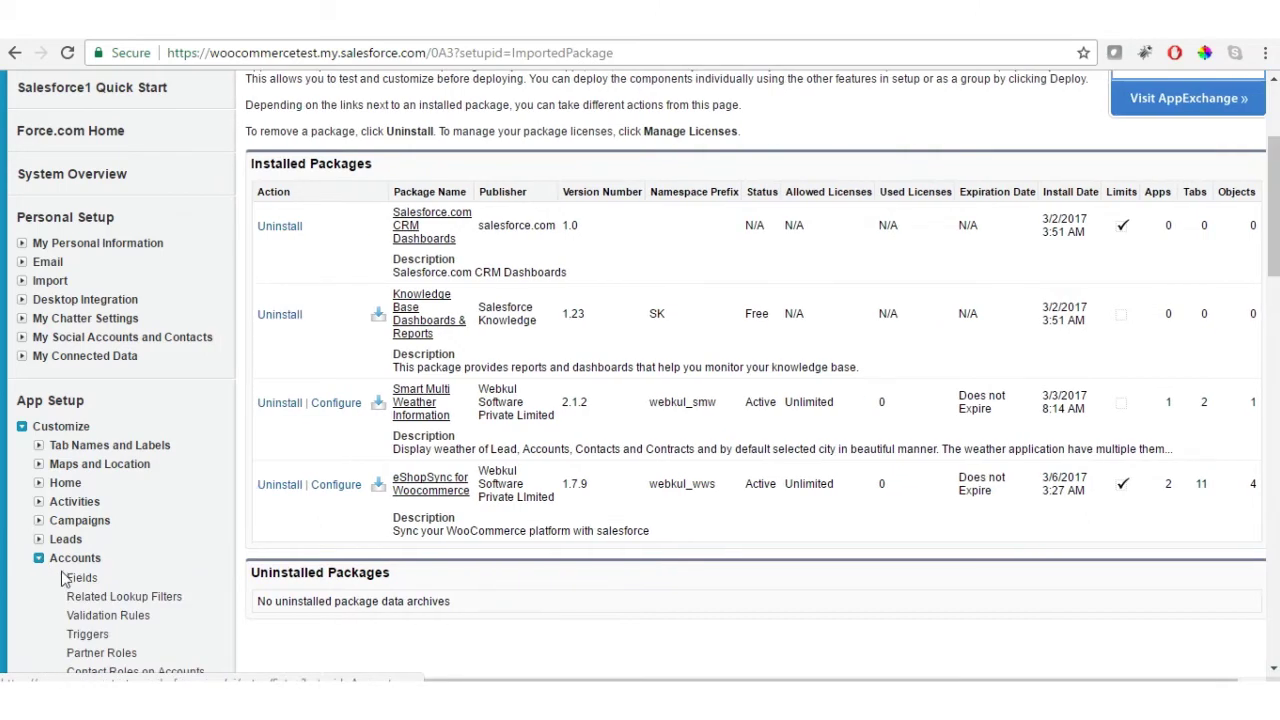
left_click(75, 580)
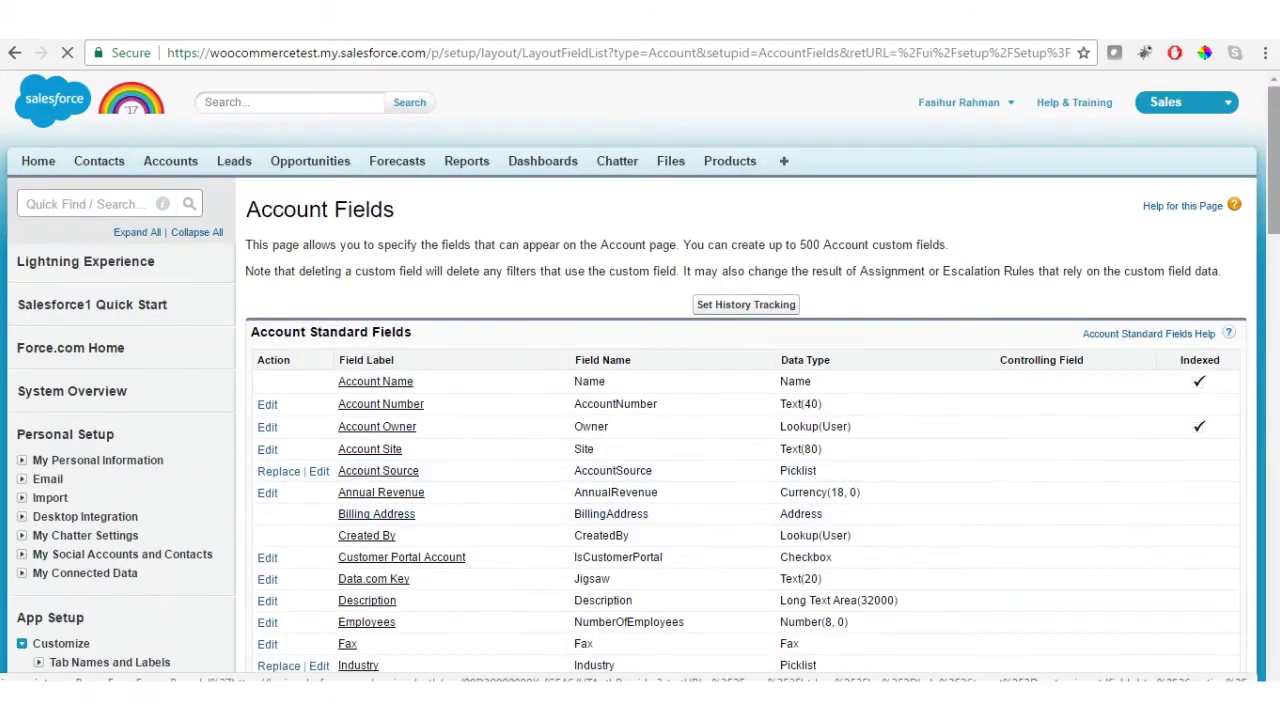
- Make the woo Company Name custom account field visible on the Account Layout for the System Administrator profile and save its access settings
scroll(650, 380, "down", 6)
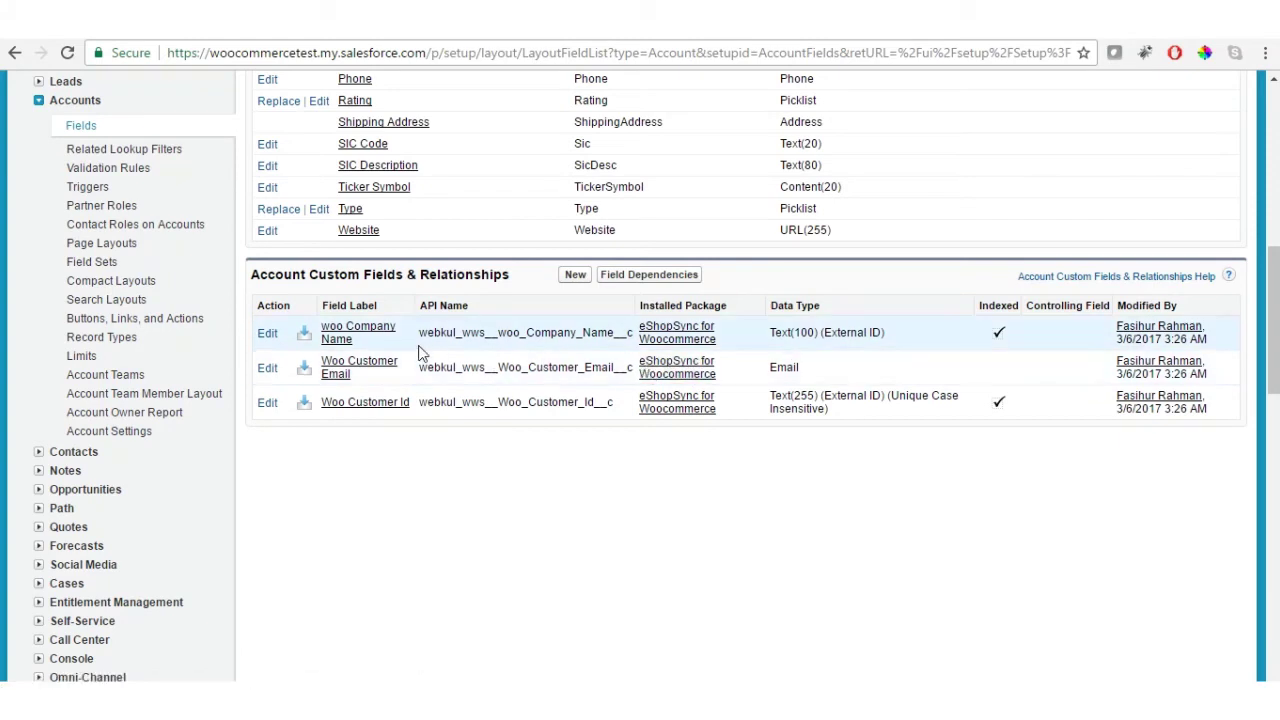
left_click(342, 342)
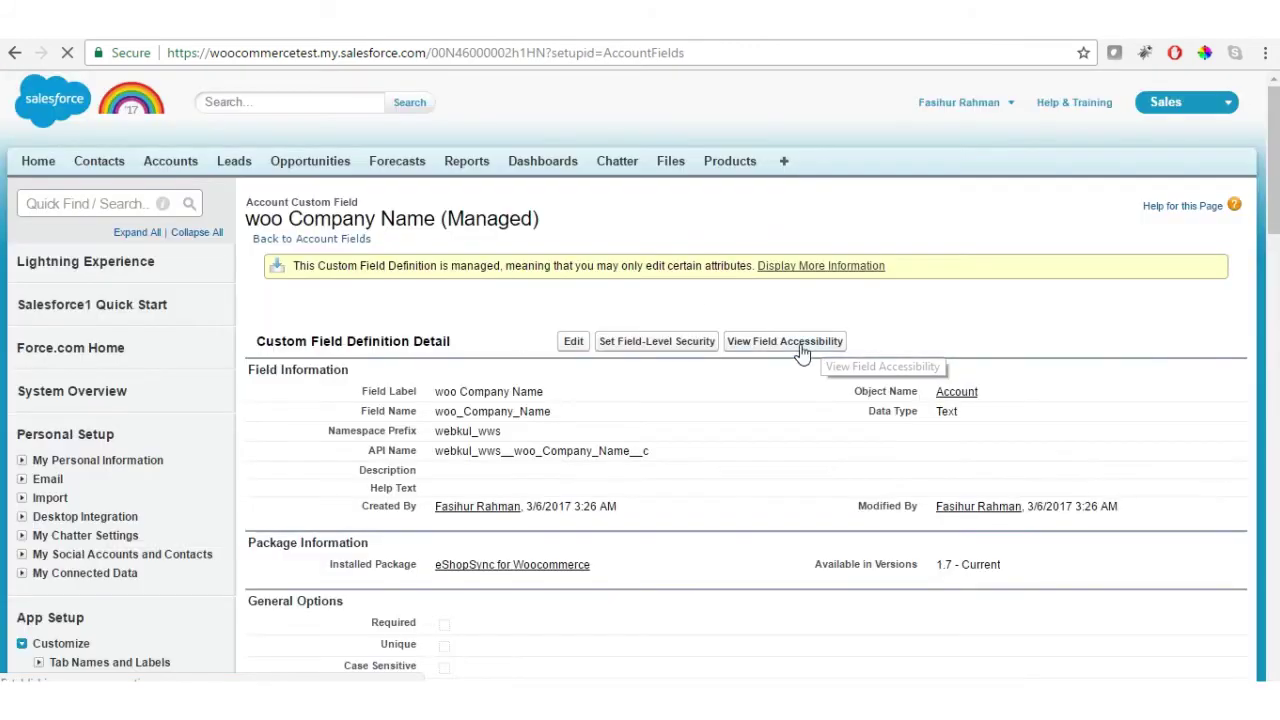
left_click(787, 345)
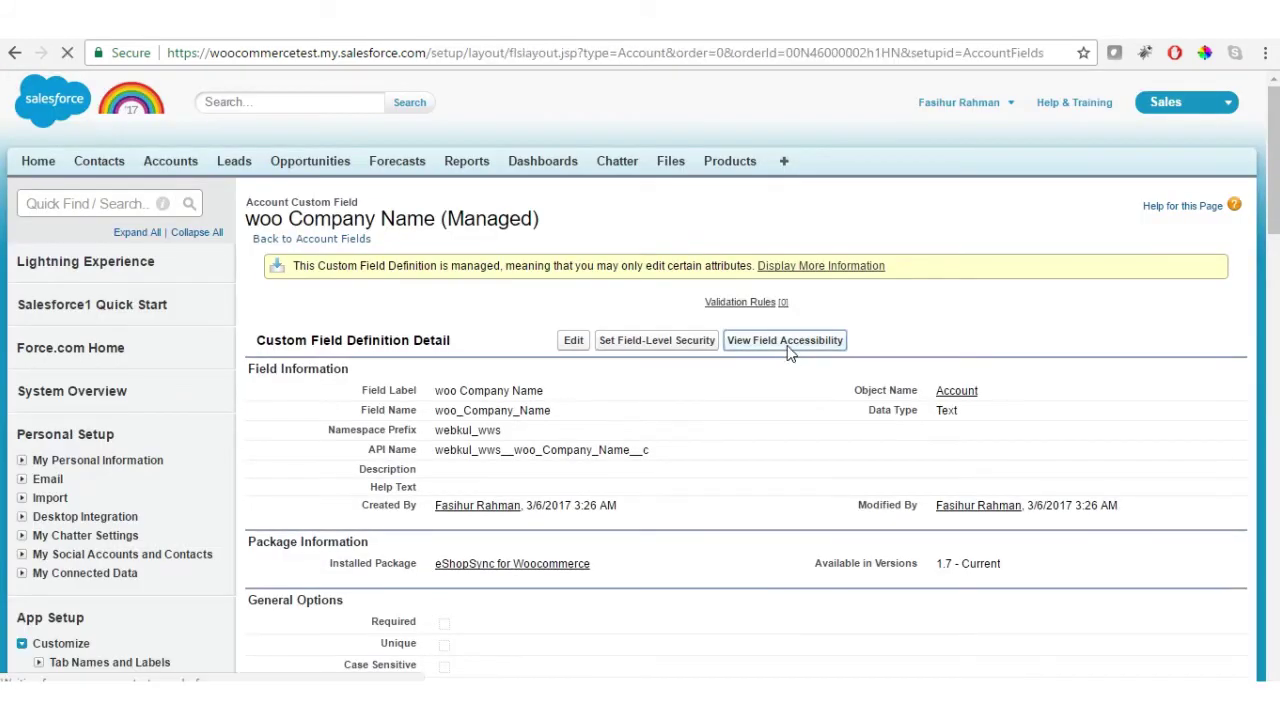
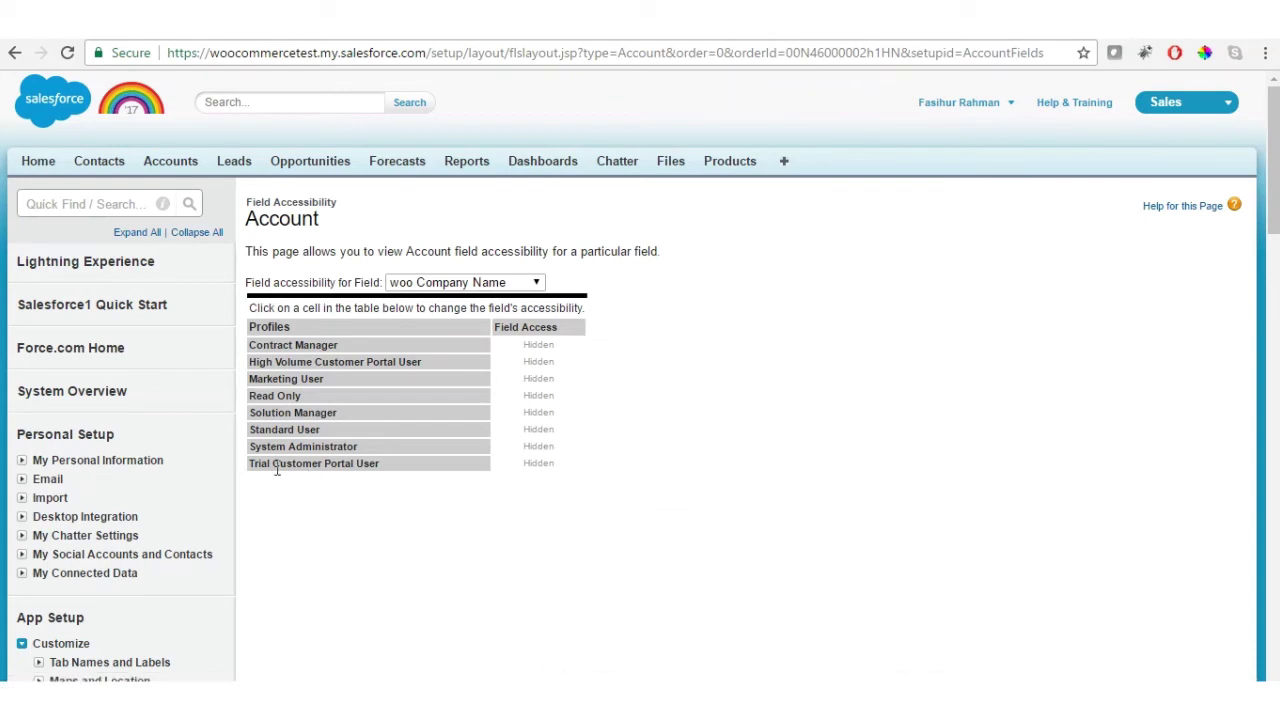
left_click(528, 448)
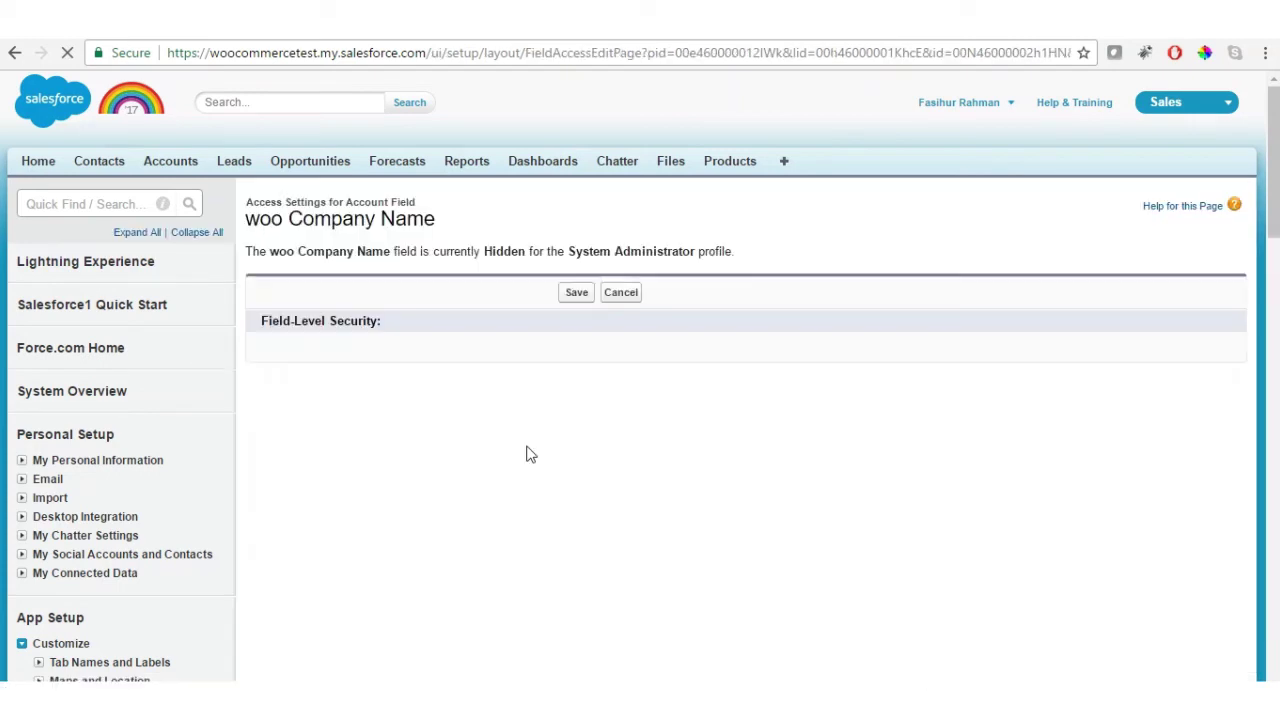
left_click(856, 563)
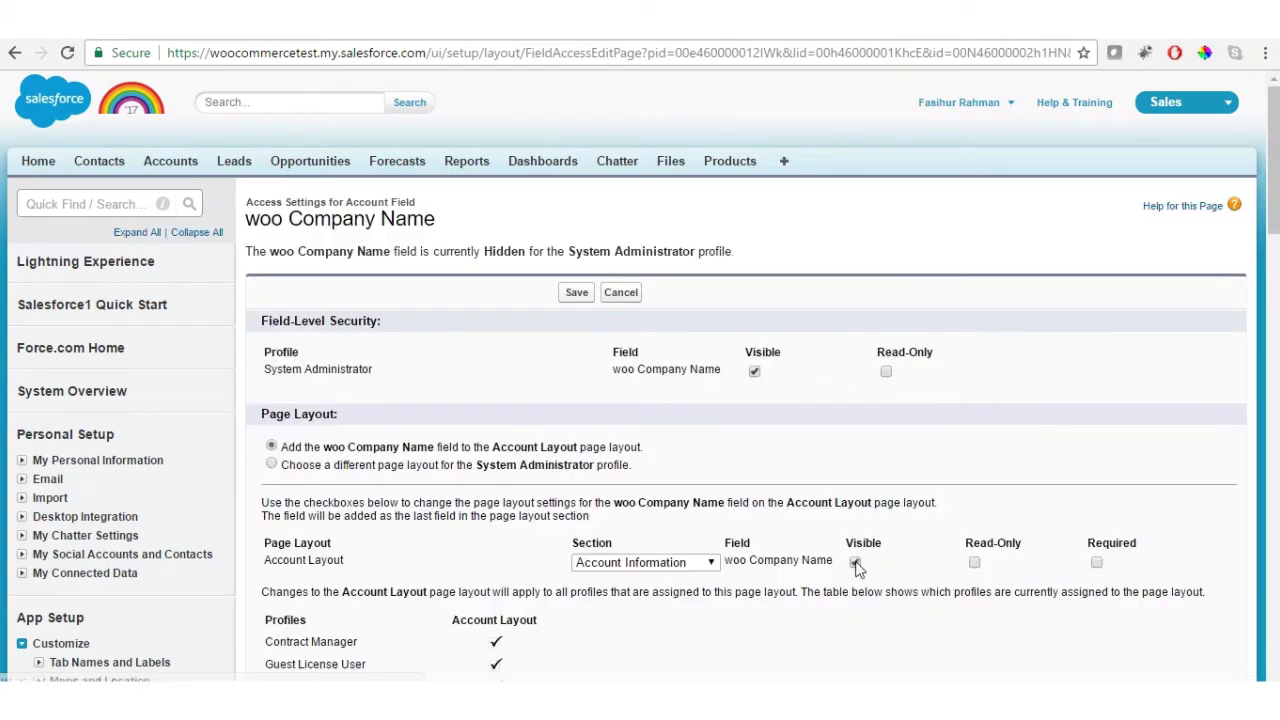
left_click(576, 292)
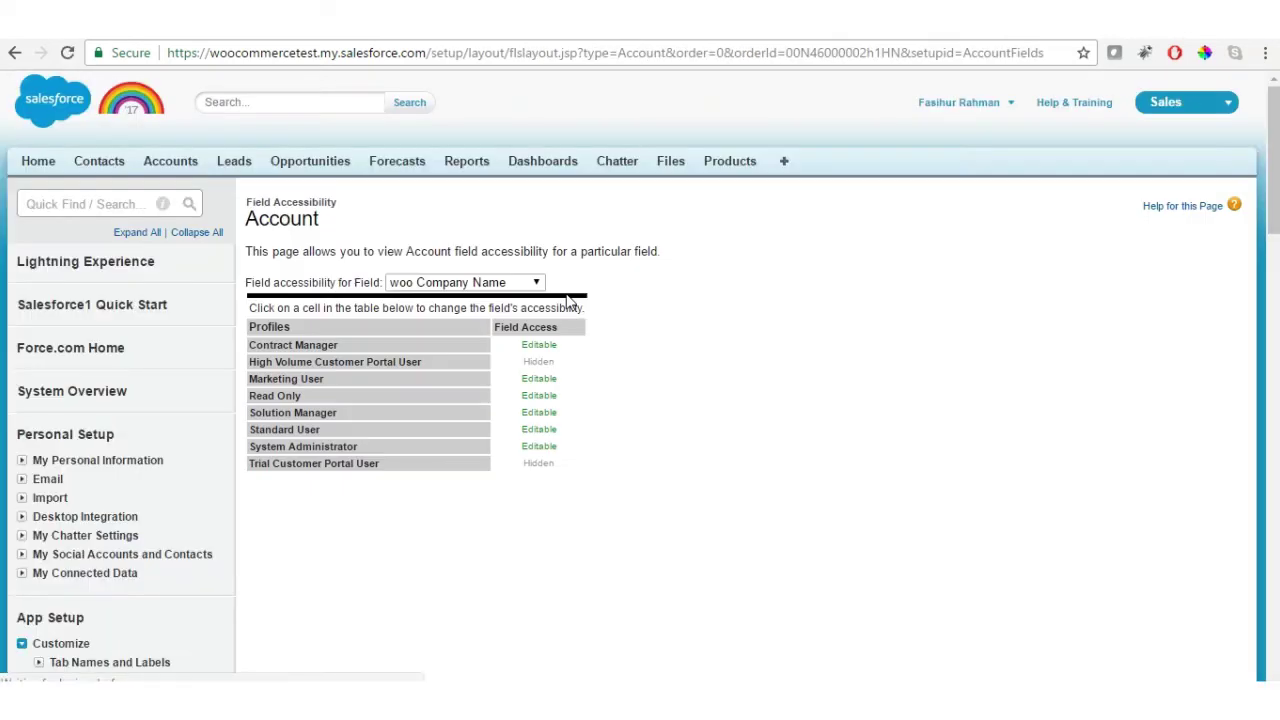
mouse_move(545, 475)
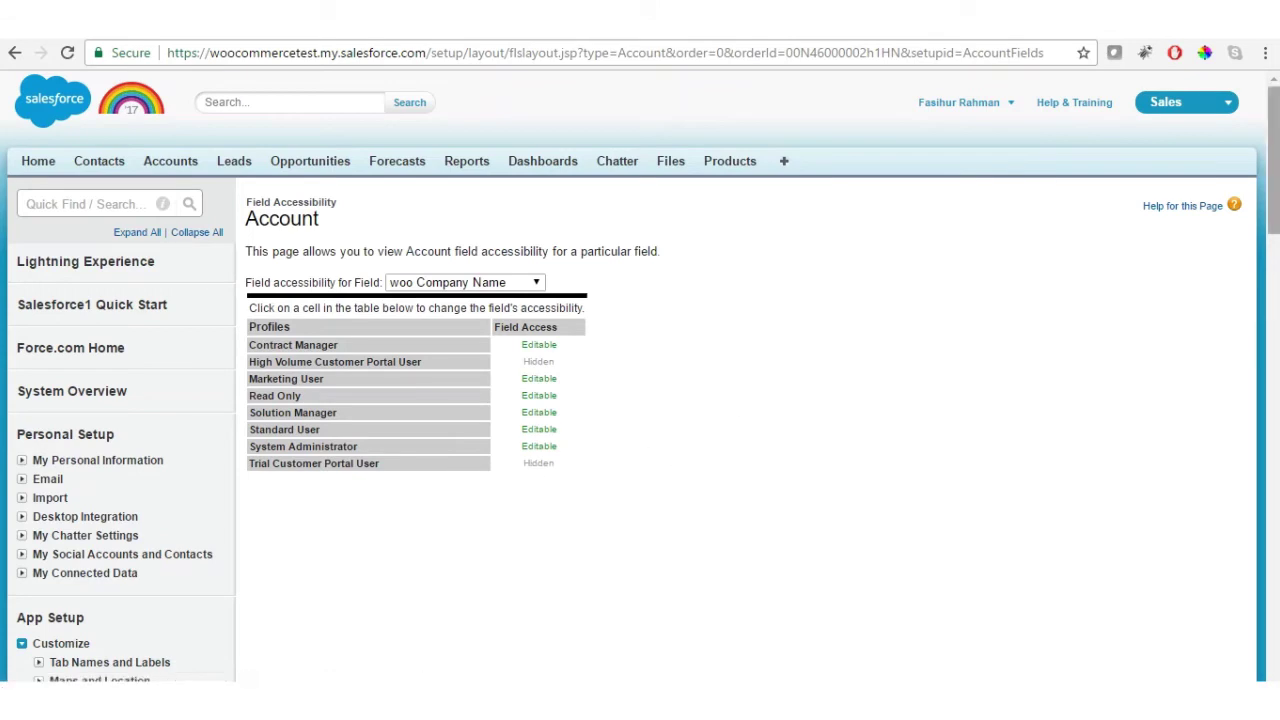
- Open the Order fields page from the Customize section and examine the order custom fields installed by eShopSync for Woocommerce
scroll(640, 375, "down", 2)
scroll(640, 375, "down", 1)
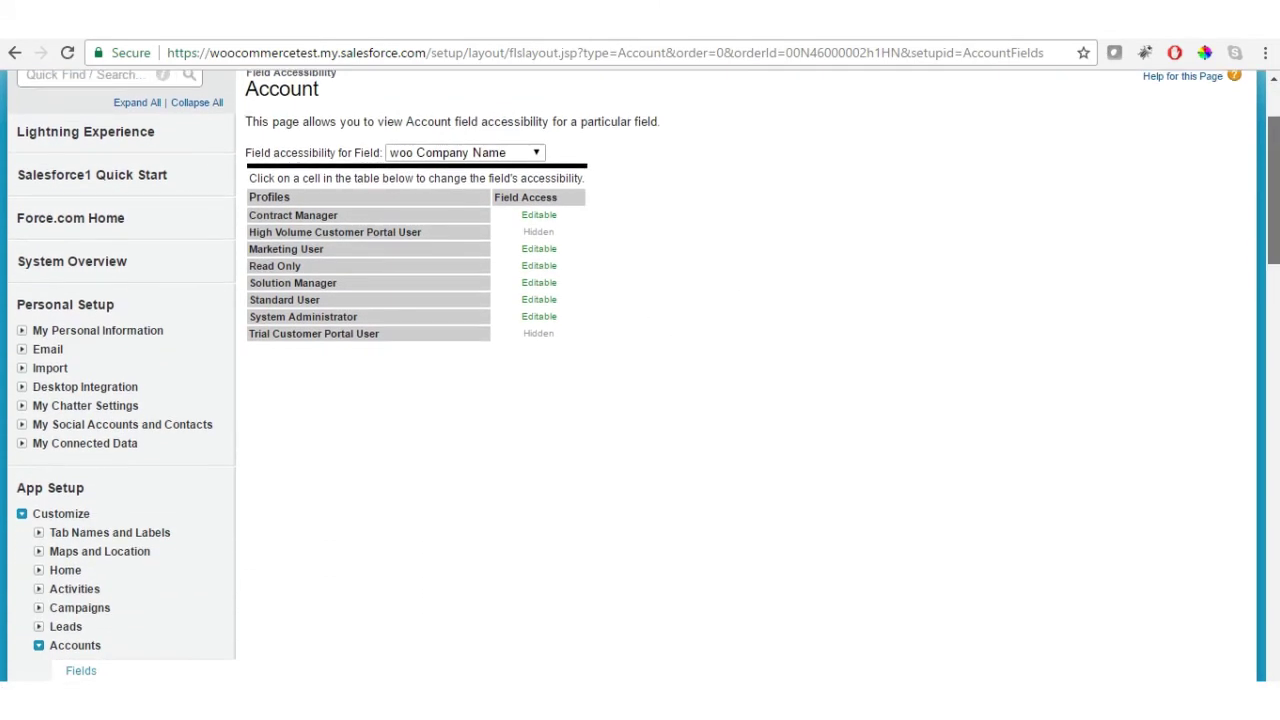
scroll(640, 375, "down", 1)
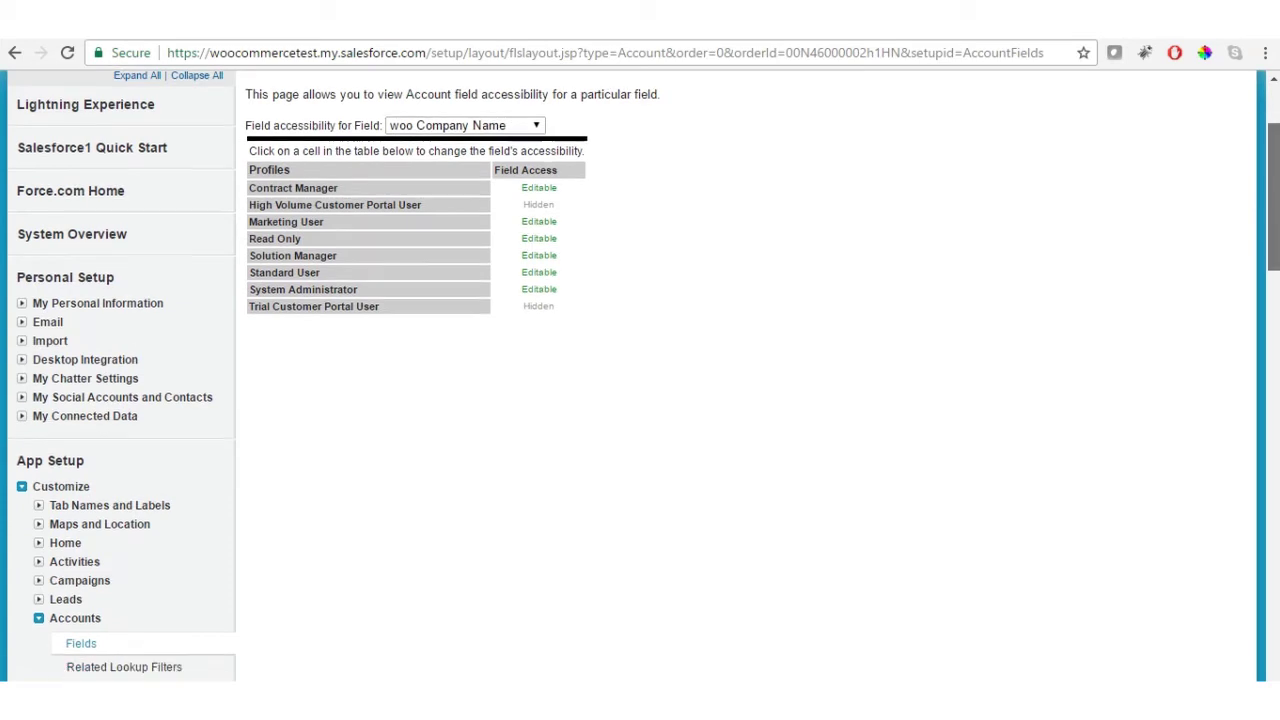
scroll(640, 375, "down", 3)
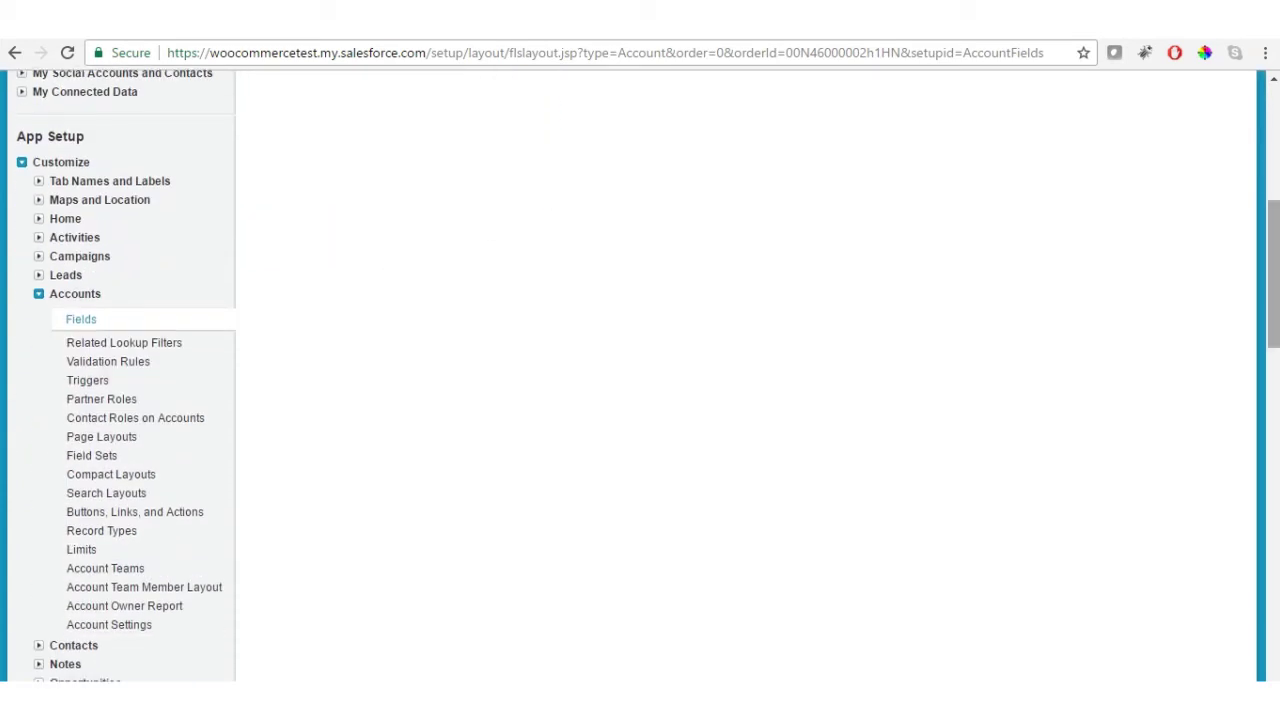
scroll(640, 375, "down", 1)
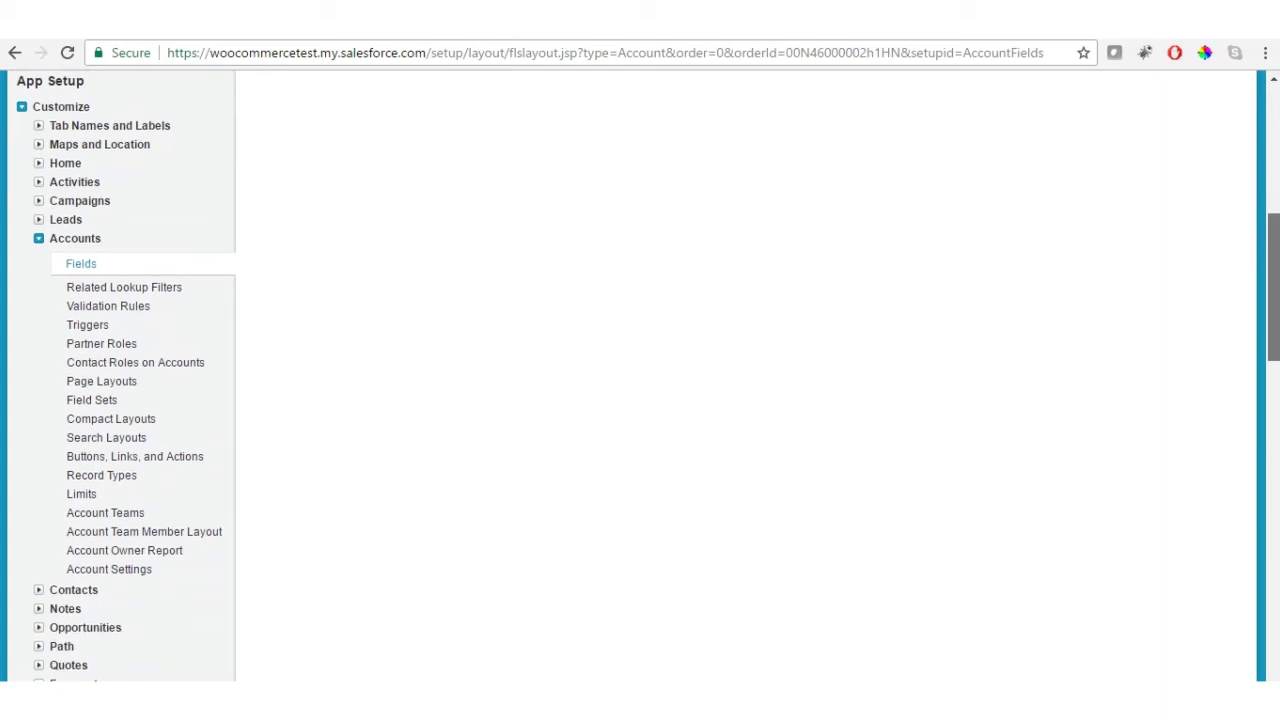
scroll(614, 407, "down", 3)
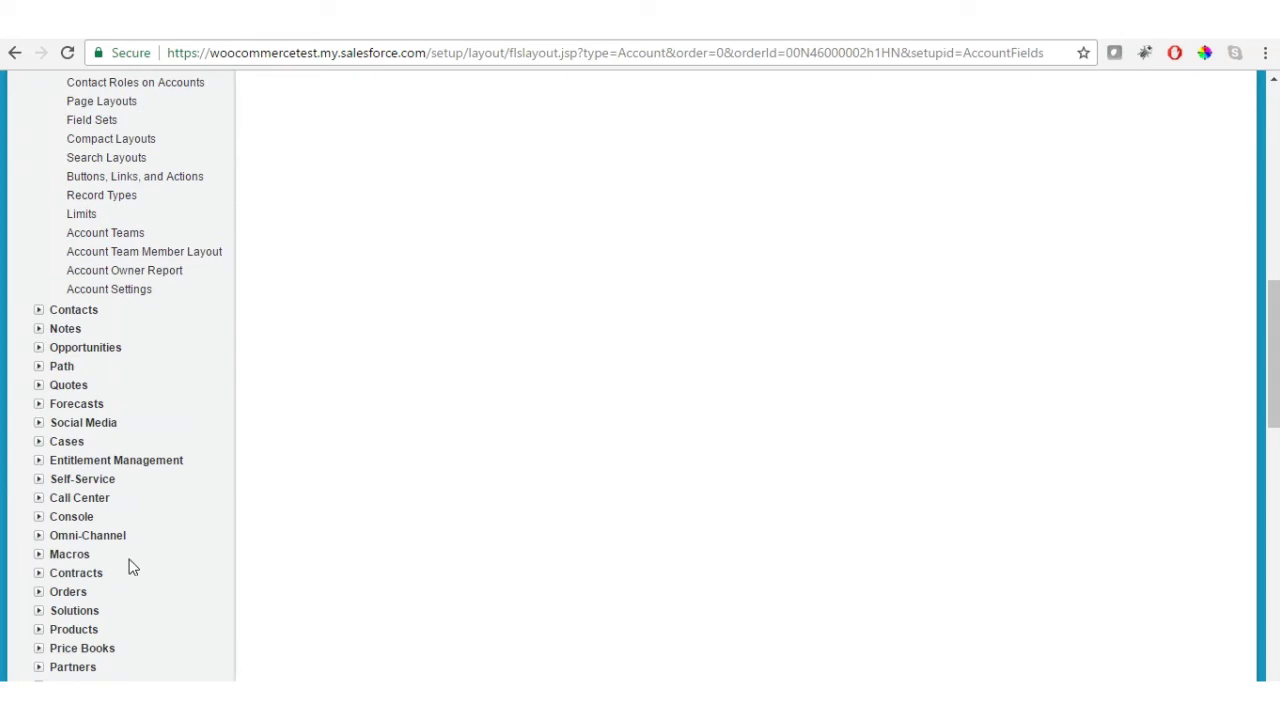
left_click(40, 592)
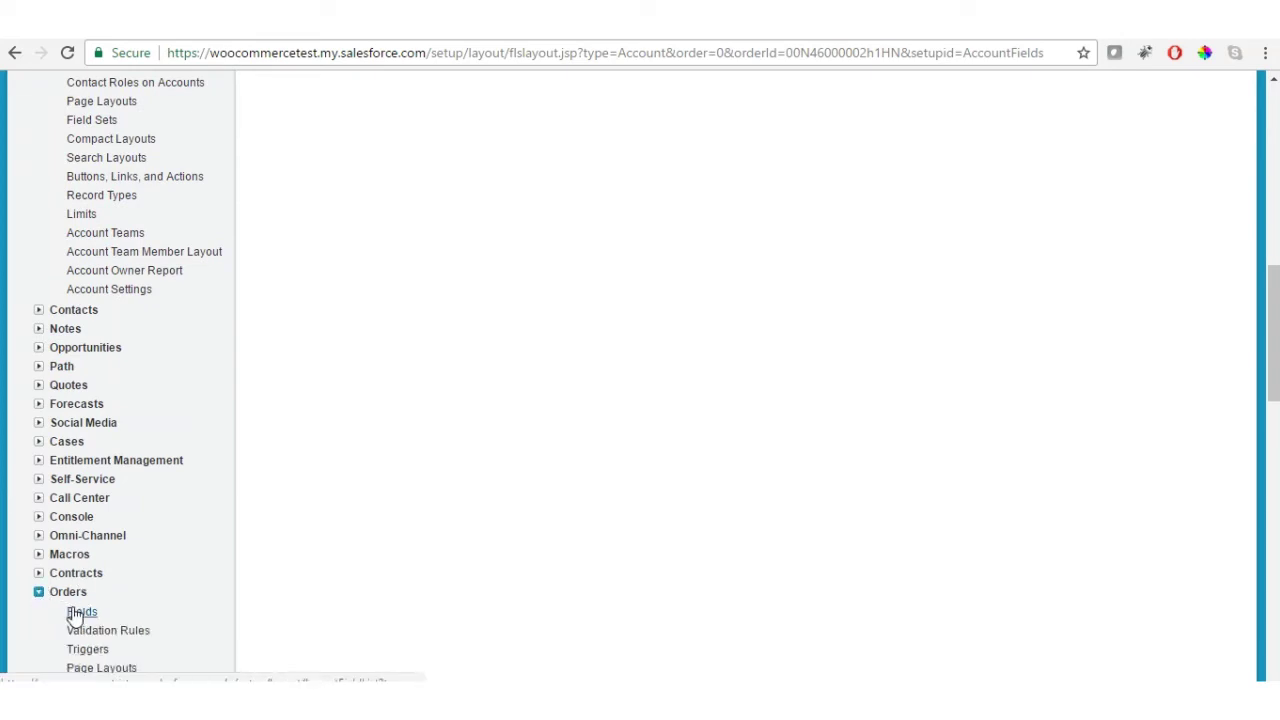
left_click(78, 612)
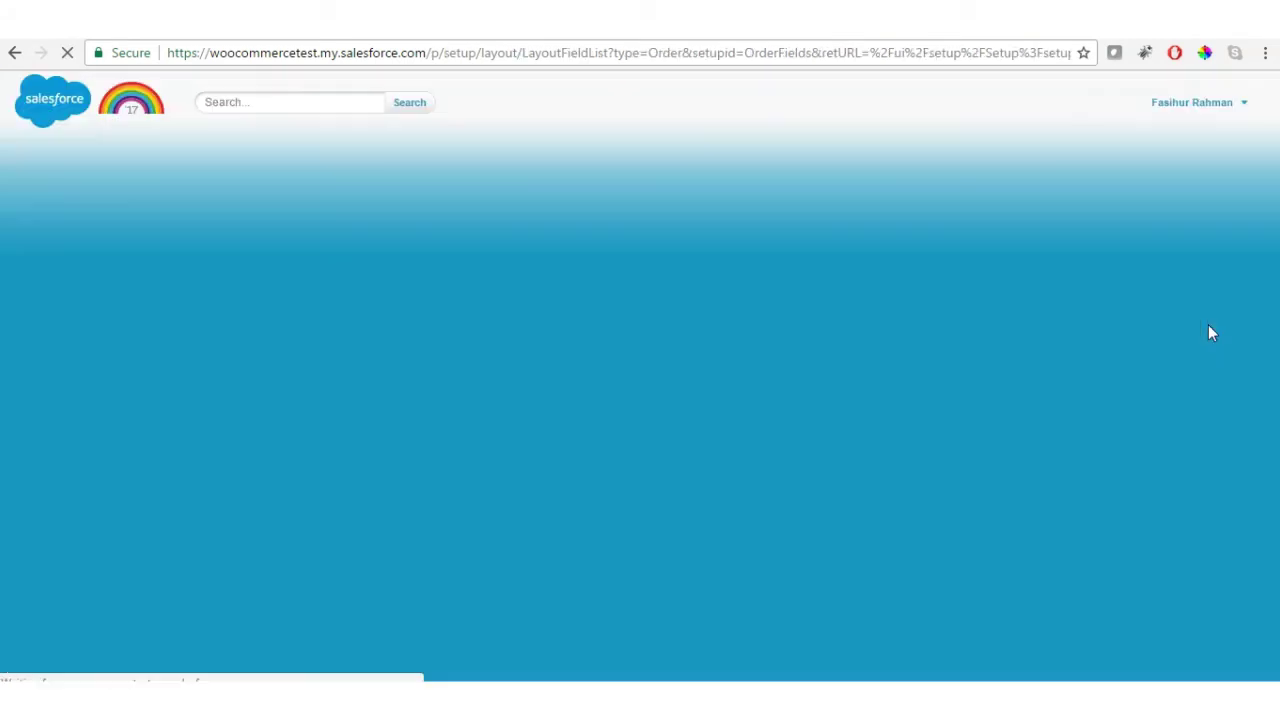
scroll(686, 300, "down", 9)
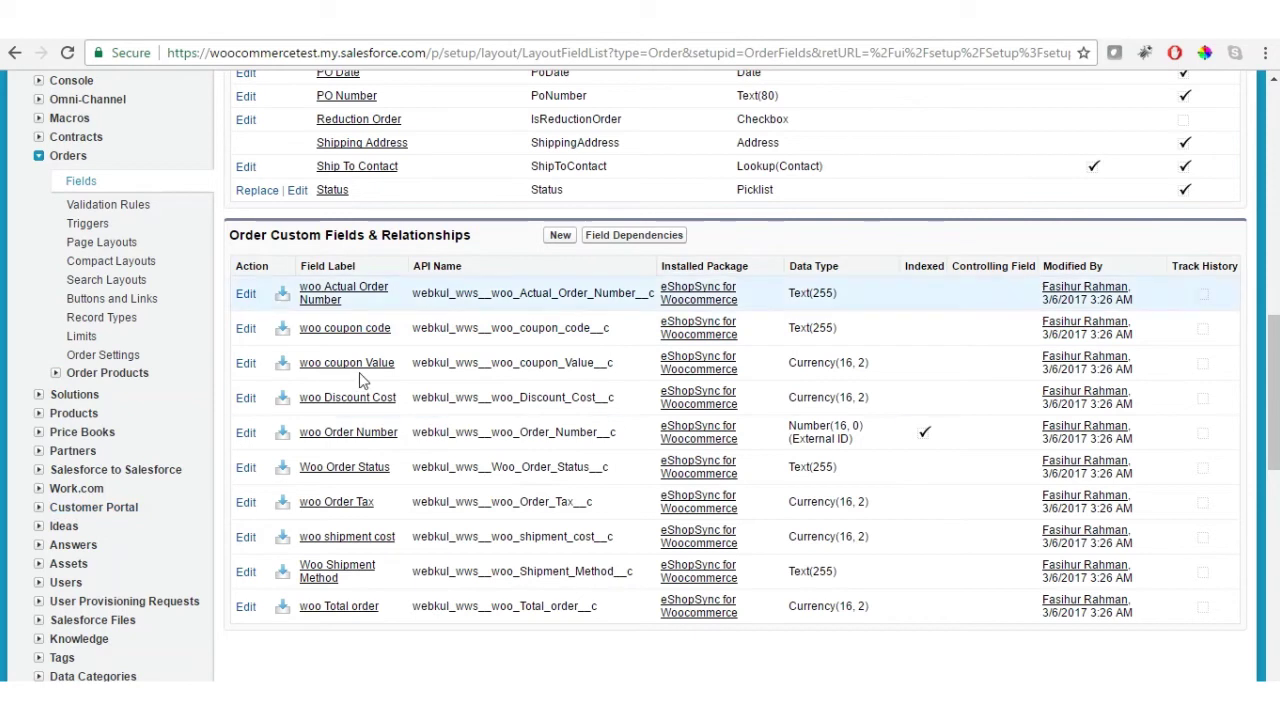
- Open the Product fields page from the Customize section and examine the product custom fields from the installed package
left_click(39, 413)
left_click(81, 433)
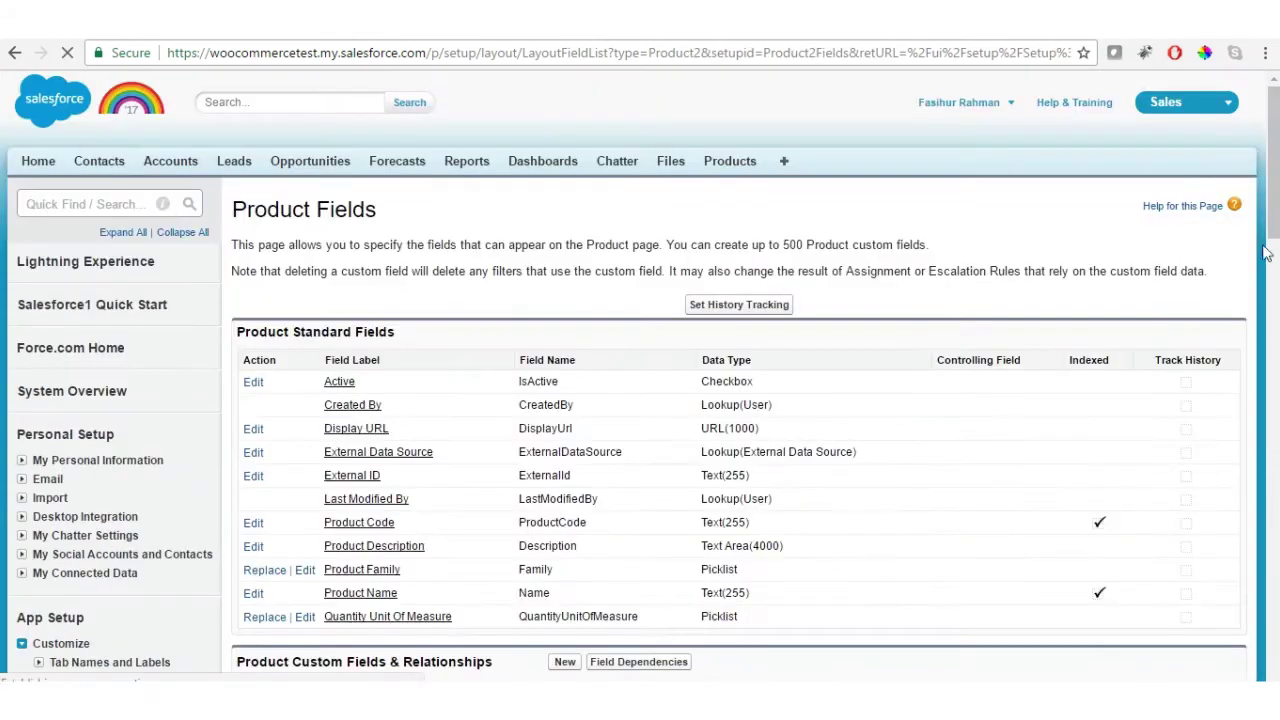
scroll(640, 400, "down", 20)
scroll(640, 400, "up", 5)
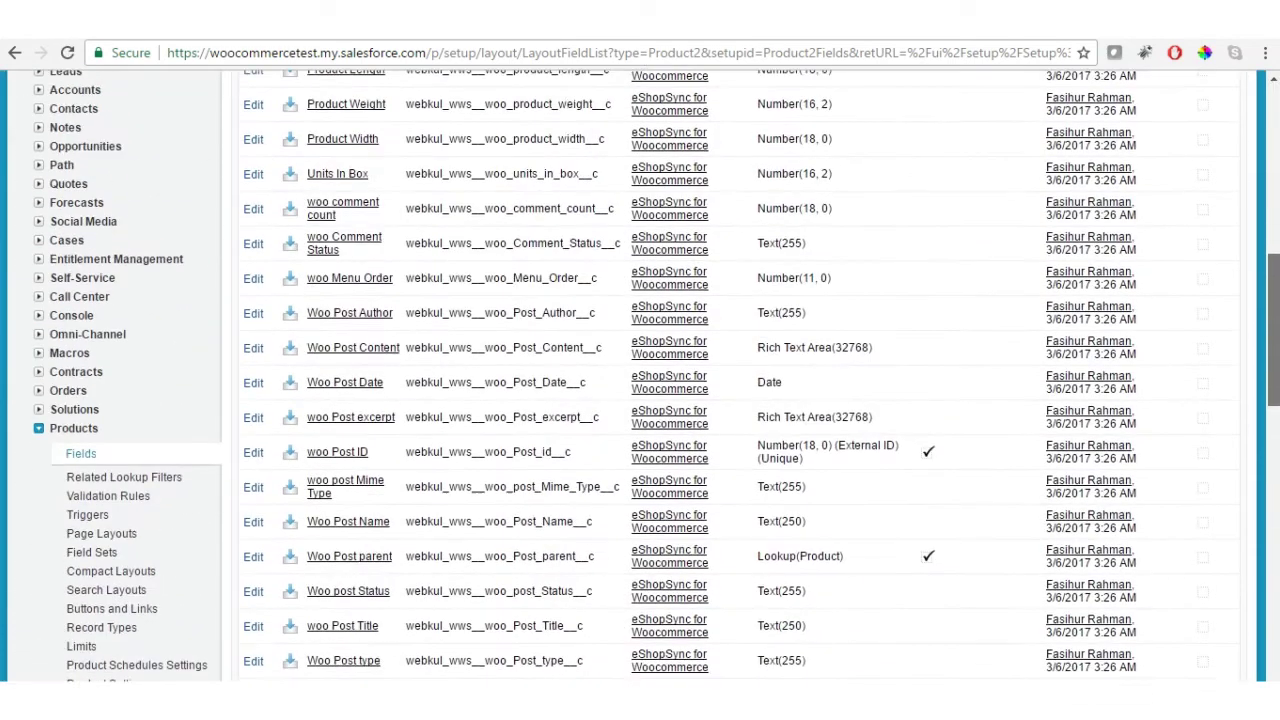
scroll(640, 400, "up", 2)
scroll(640, 400, "down", 1)
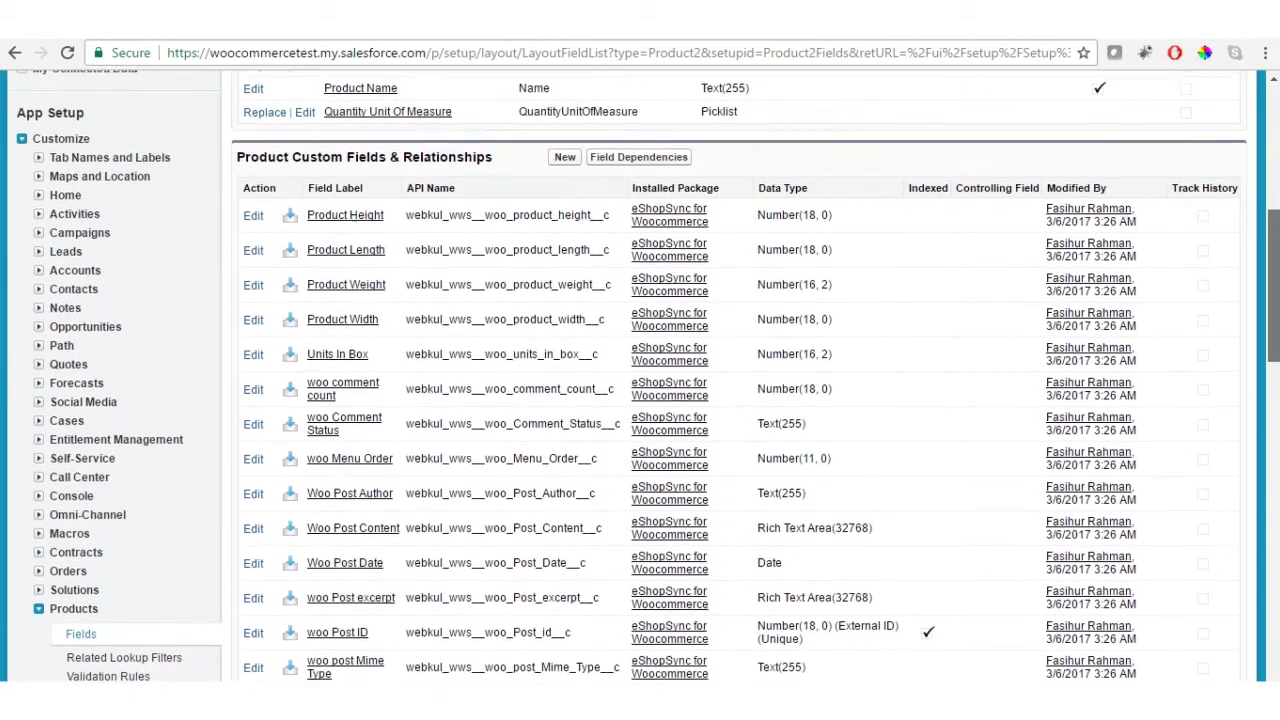
scroll(640, 400, "down", 1)
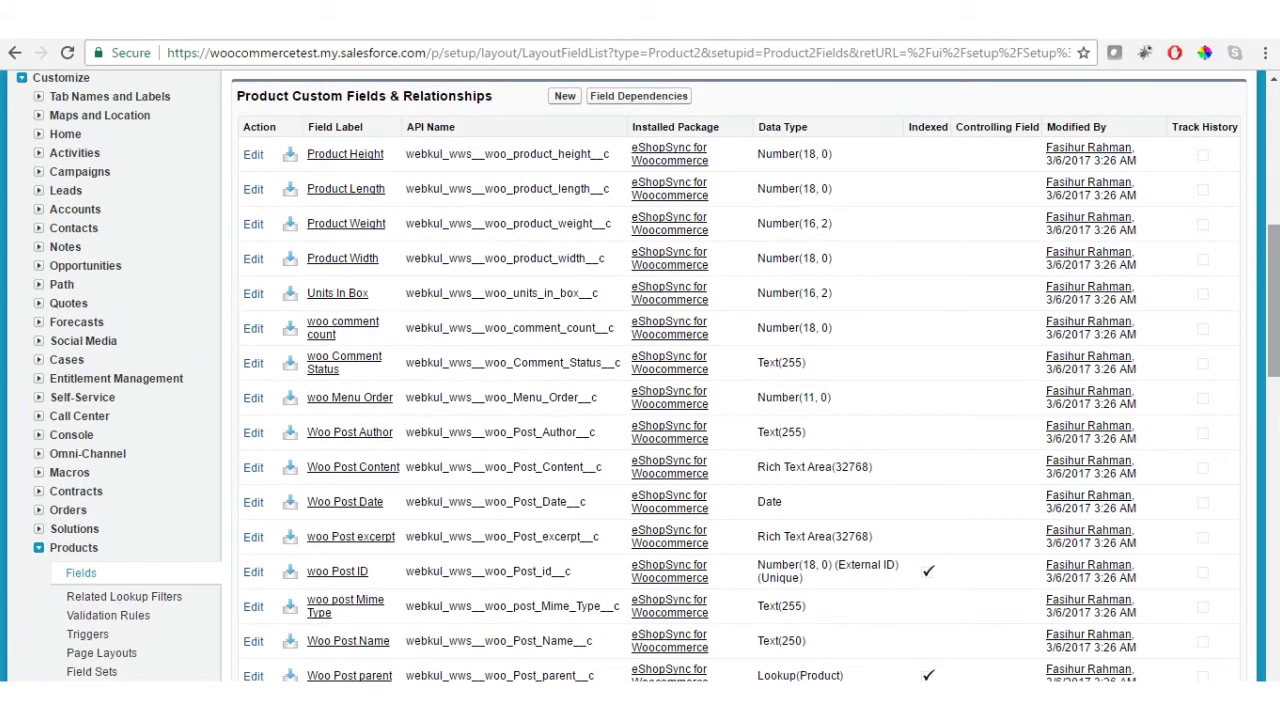
scroll(640, 400, "down", 1)
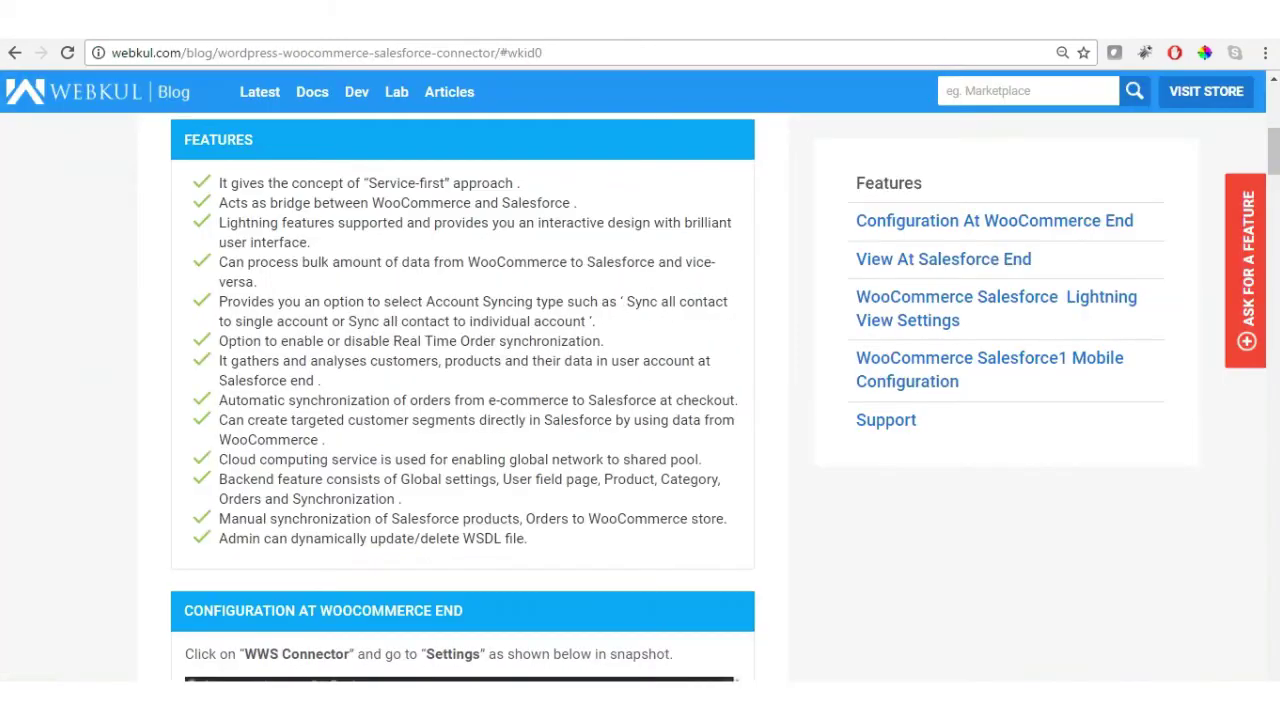
- On the Webkul blog's WordPress WooCommerce Salesforce Connector page, open the linked guide on generating an Enterprise WSDL file and read its instructions
scroll(640, 400, "up", 6)
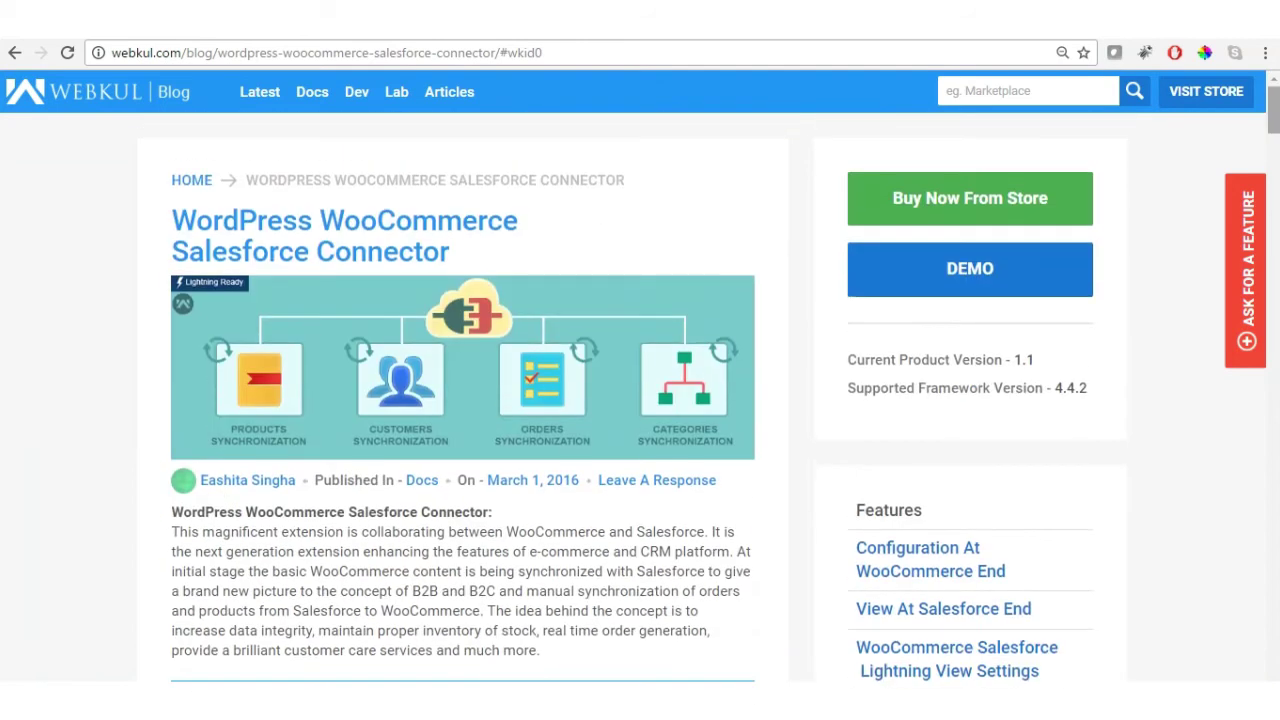
scroll(603, 418, "down", 10)
scroll(603, 418, "up", 2)
scroll(603, 418, "down", 1)
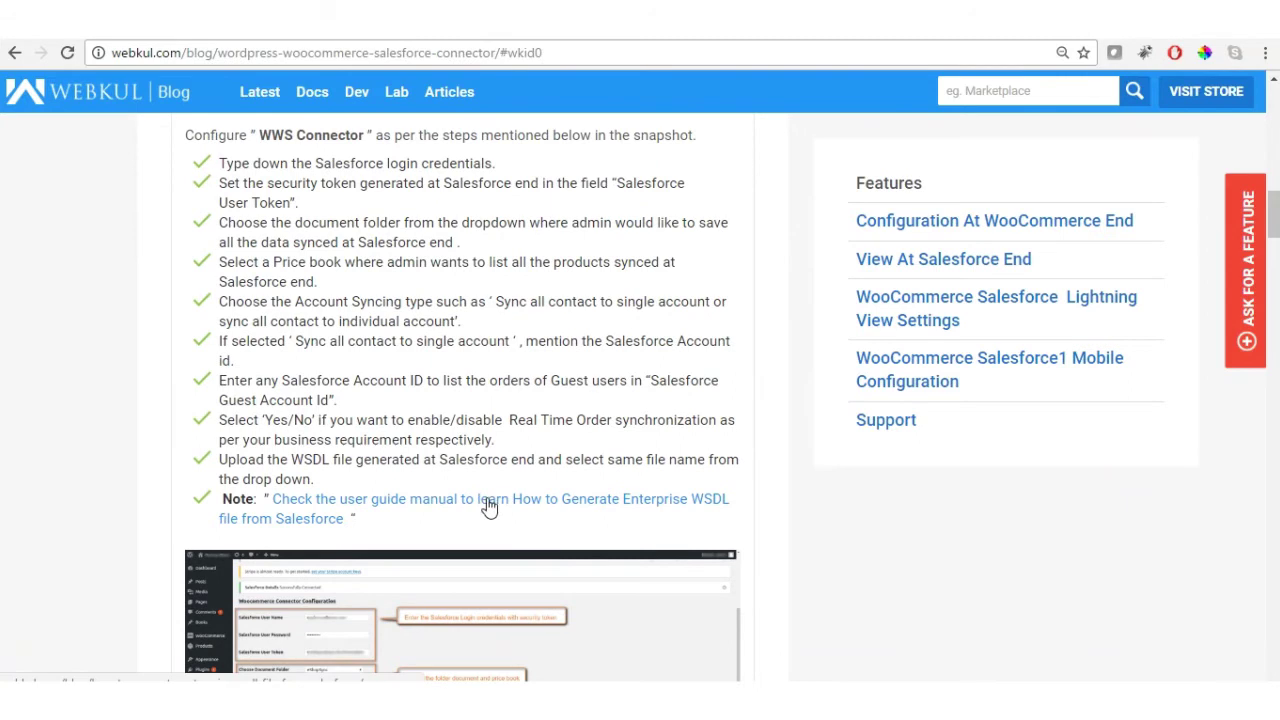
left_click(580, 505)
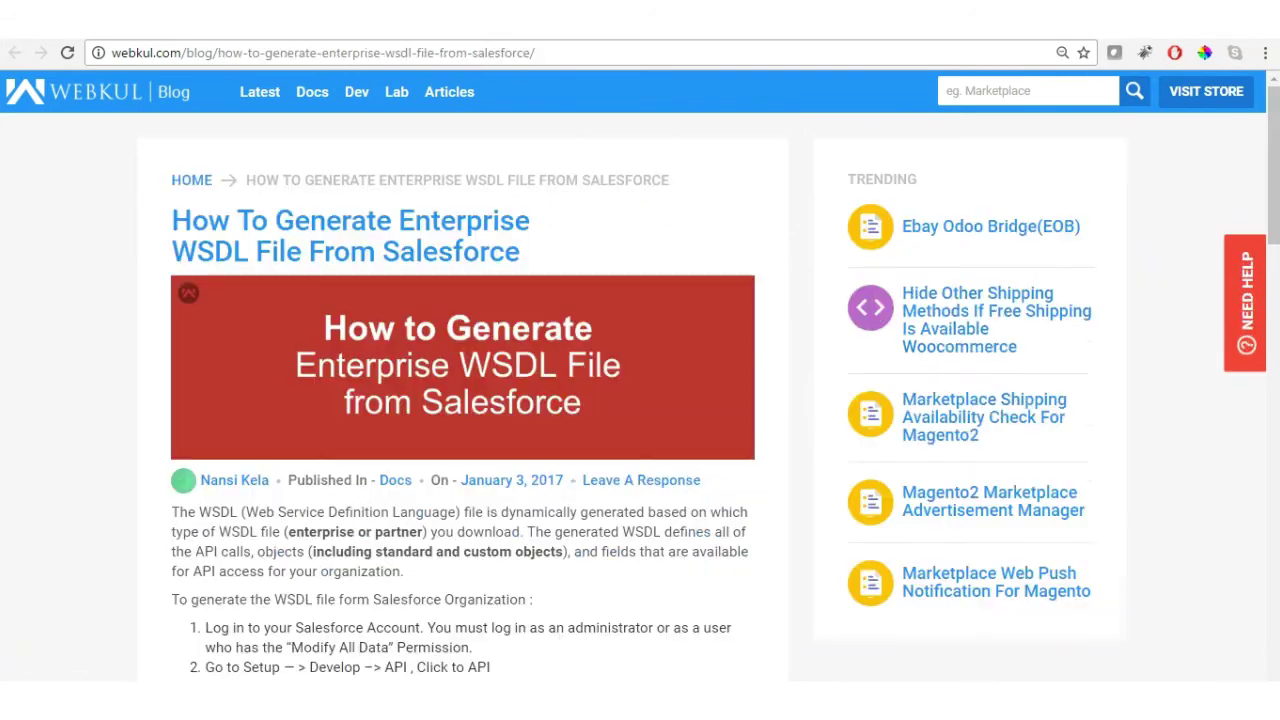
left_click_drag(1274, 150, 1274, 184)
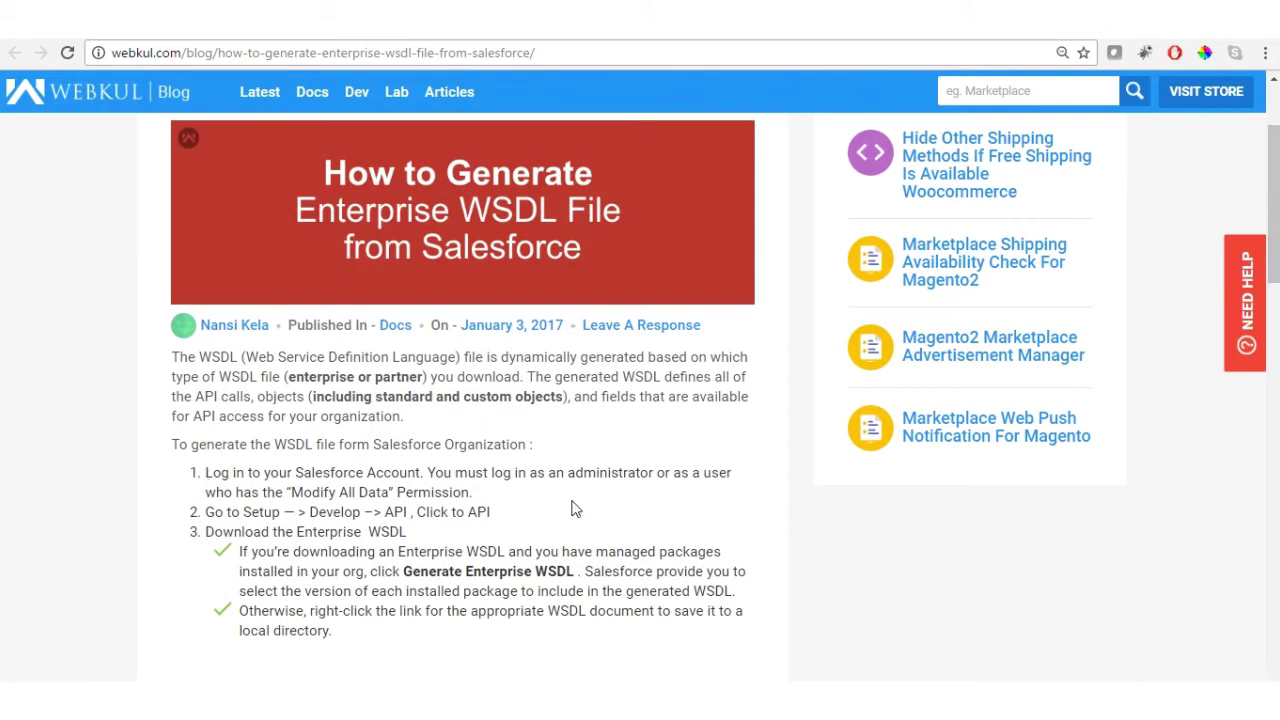
left_click_drag(1274, 176, 1274, 156)
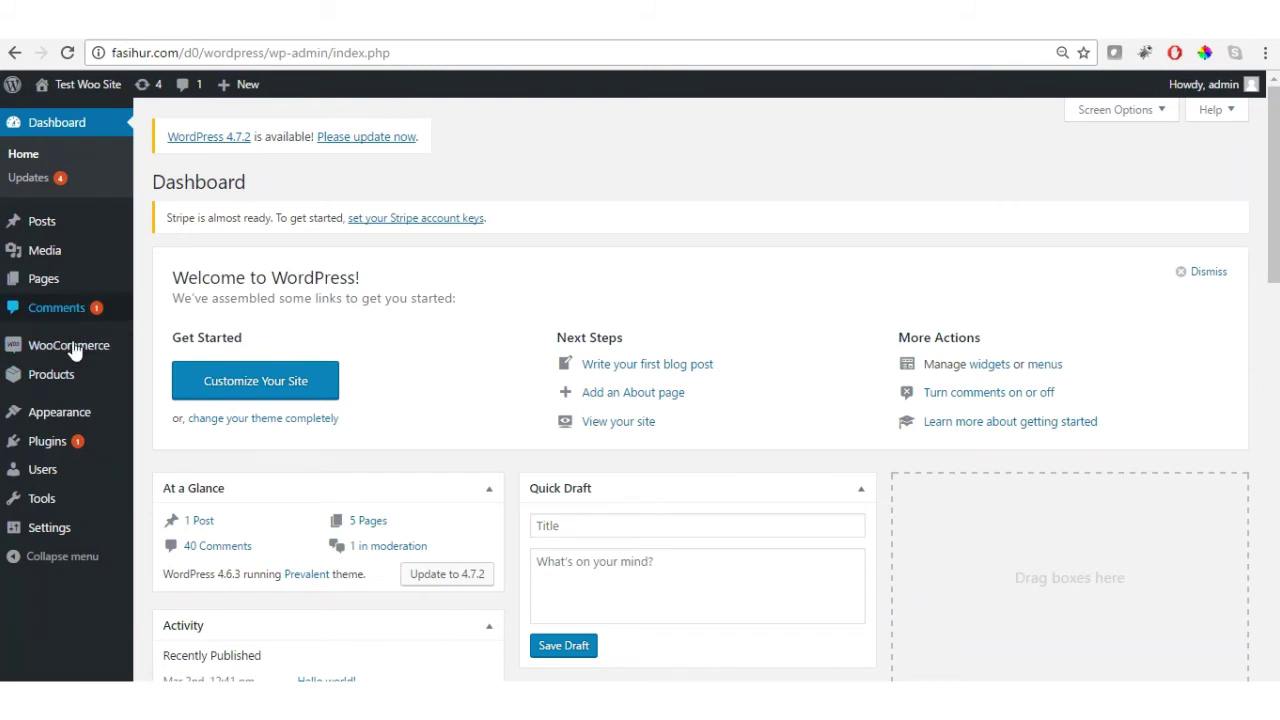
- In the WordPress admin, install a plugin from the uploaded WooCommerce Connector Zip 1.7.9 file and activate it
left_click(103, 438)
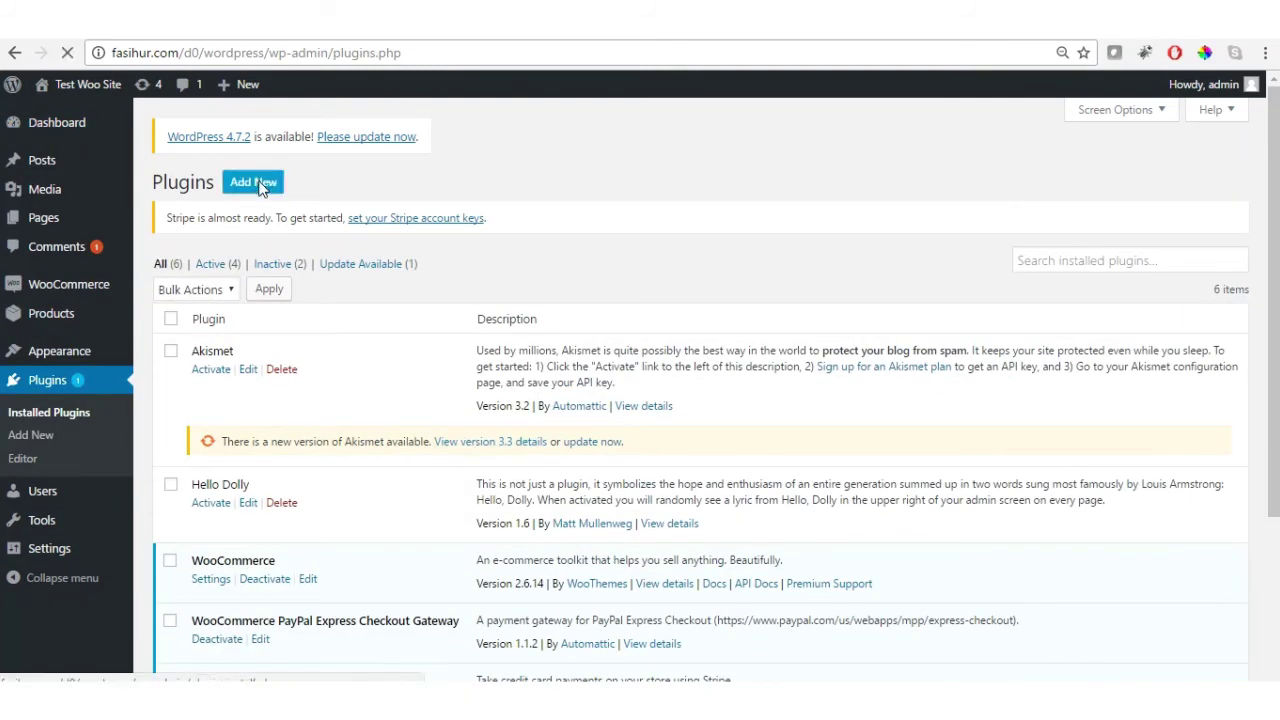
left_click(258, 184)
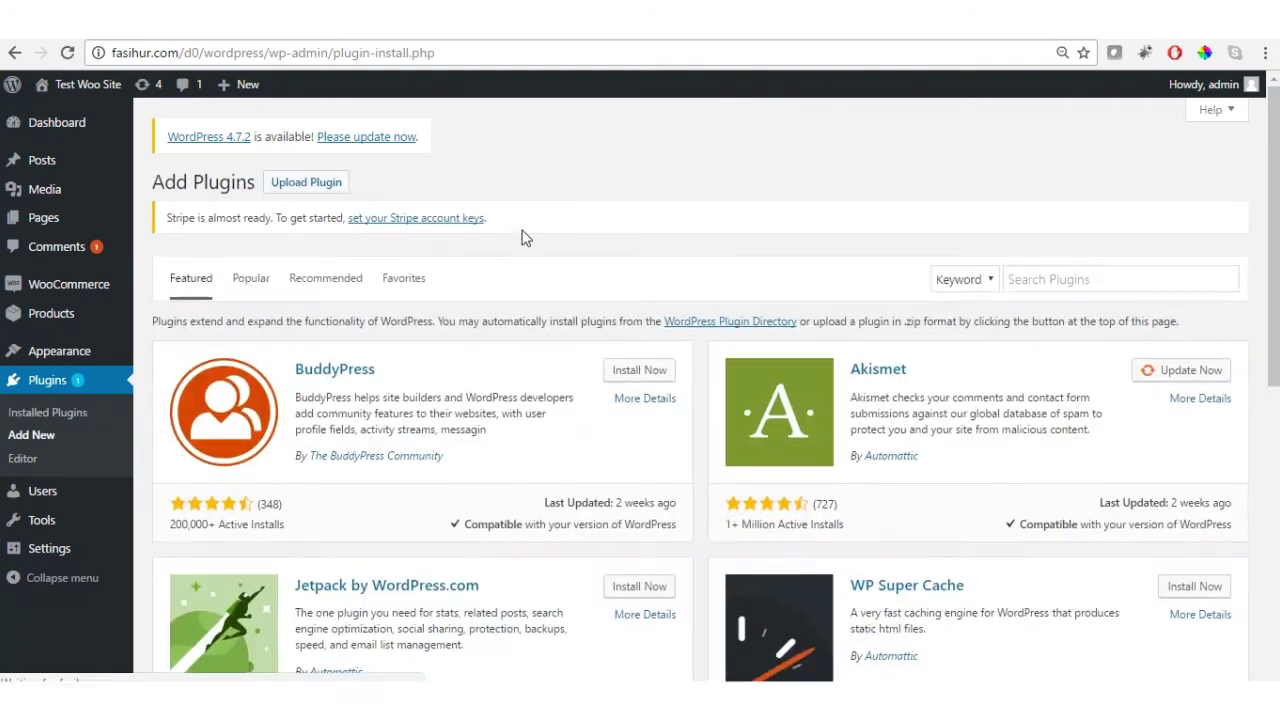
left_click(306, 184)
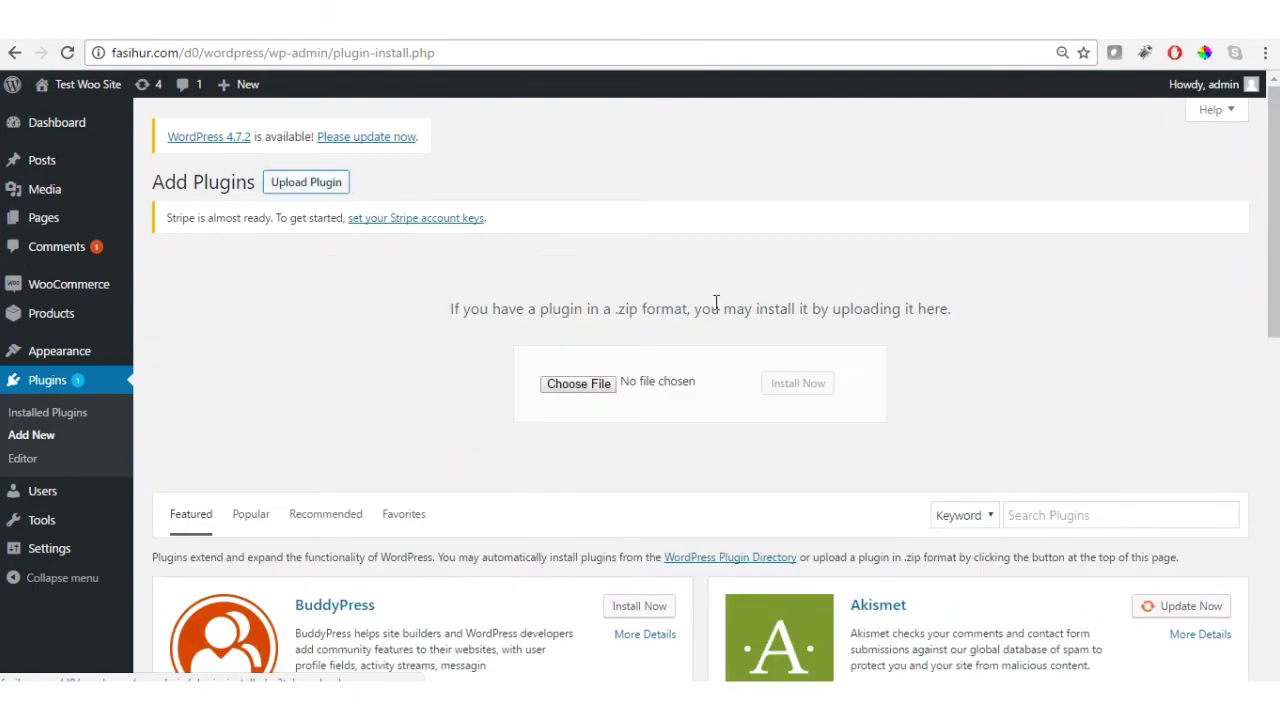
left_click(580, 384)
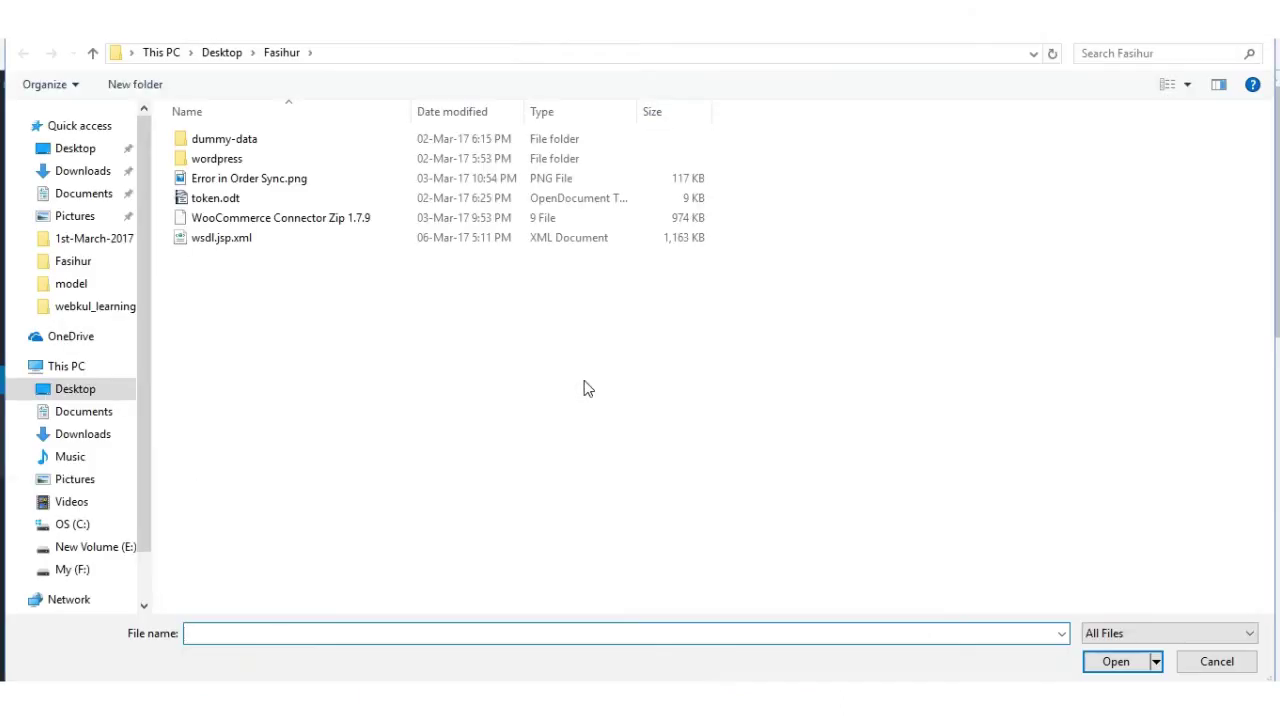
left_click(337, 222)
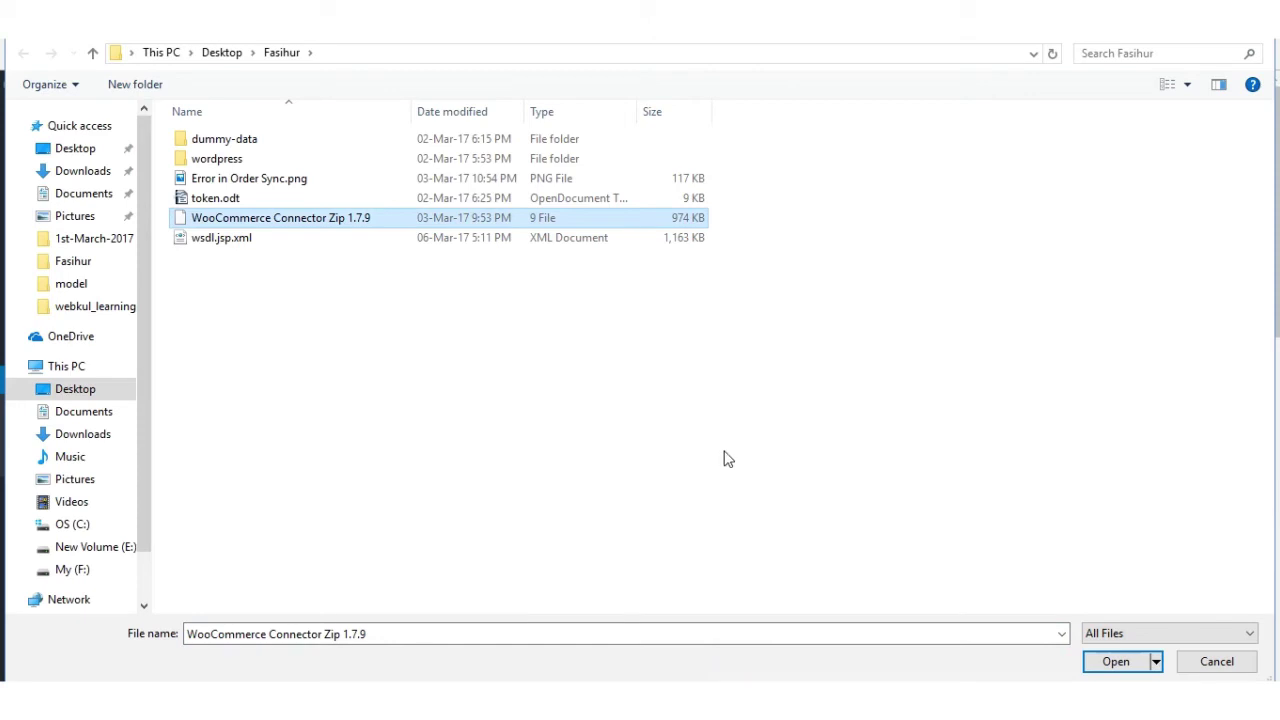
left_click(1113, 662)
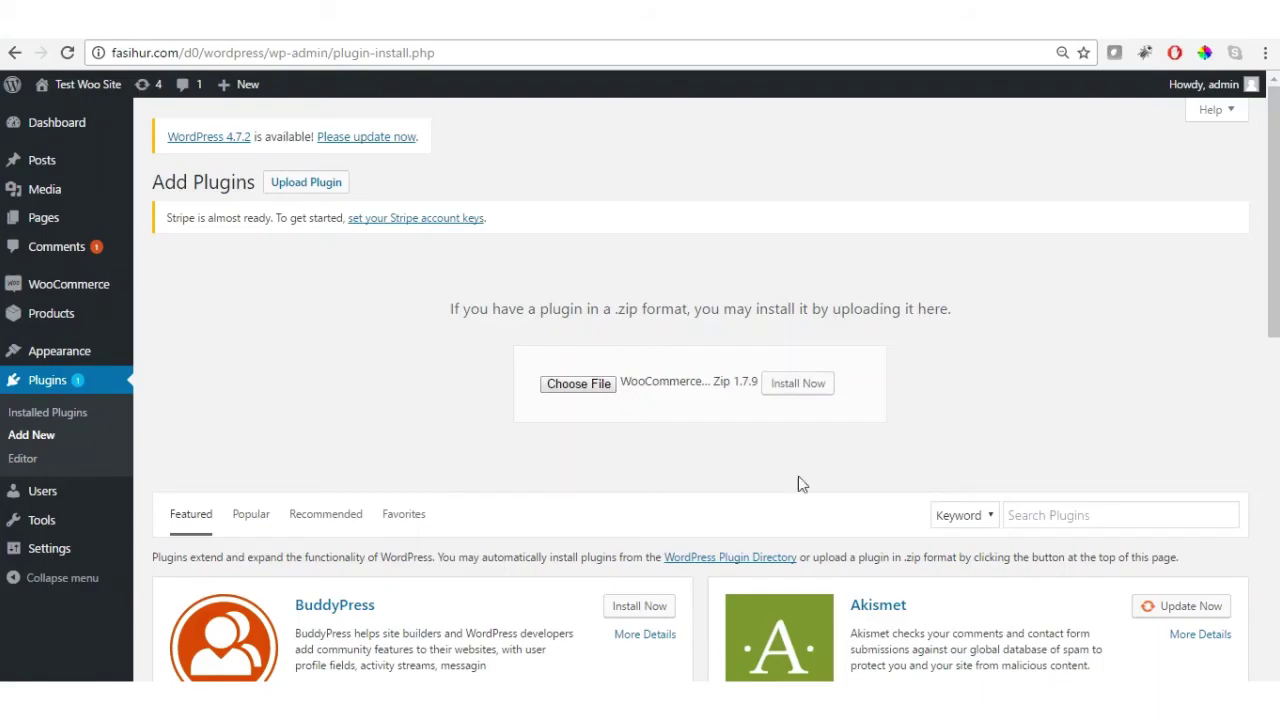
left_click(806, 384)
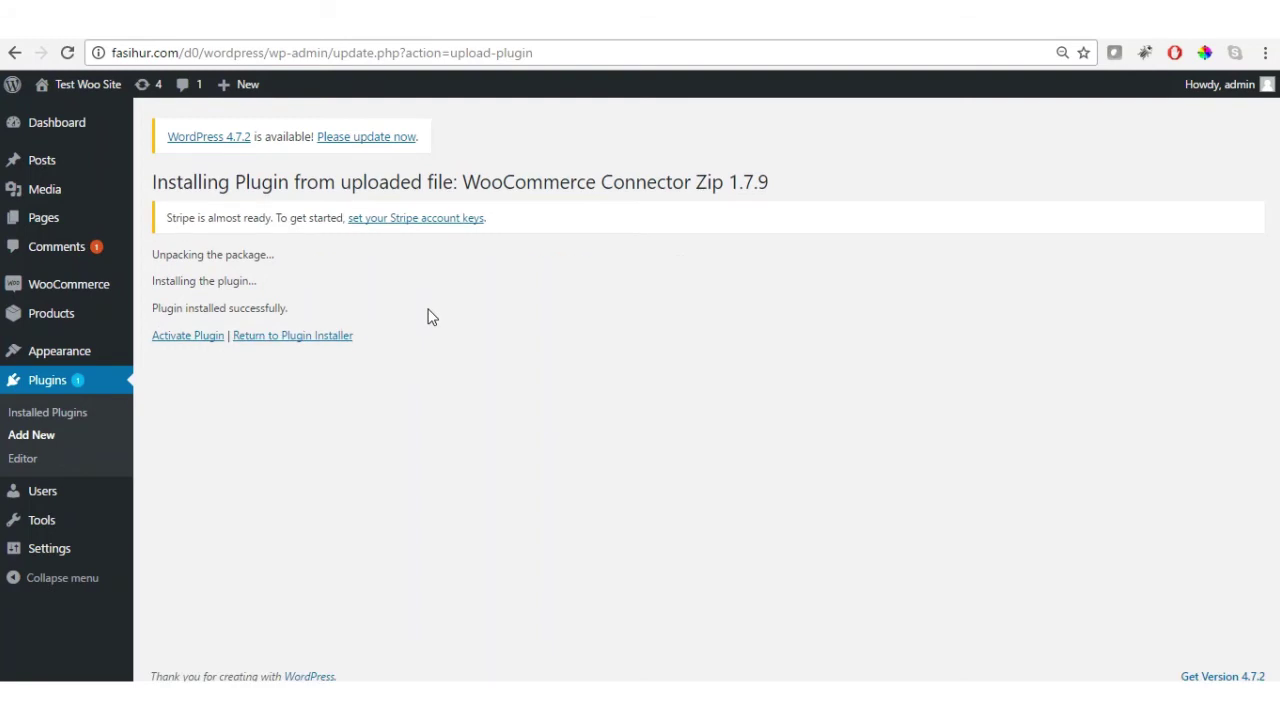
left_click(187, 339)
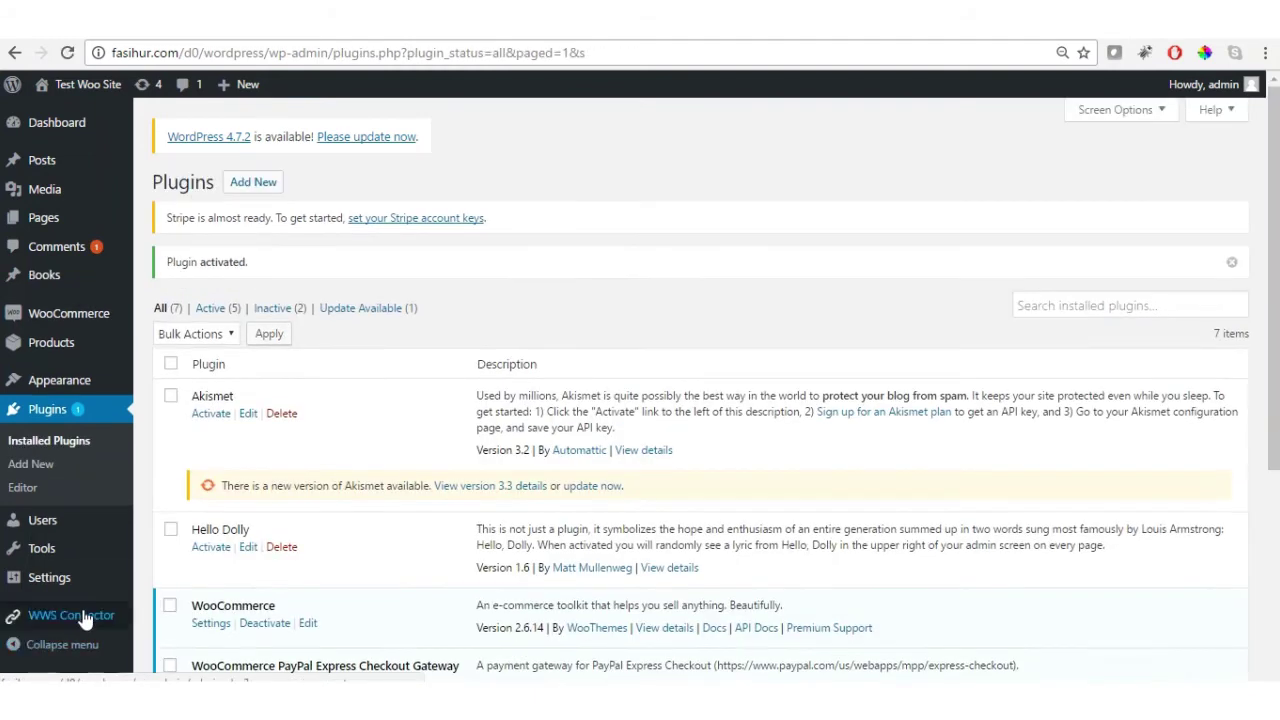
- Open the WWS Connector settings page and examine the Salesforce user name, password and token fields
mouse_move(85, 620)
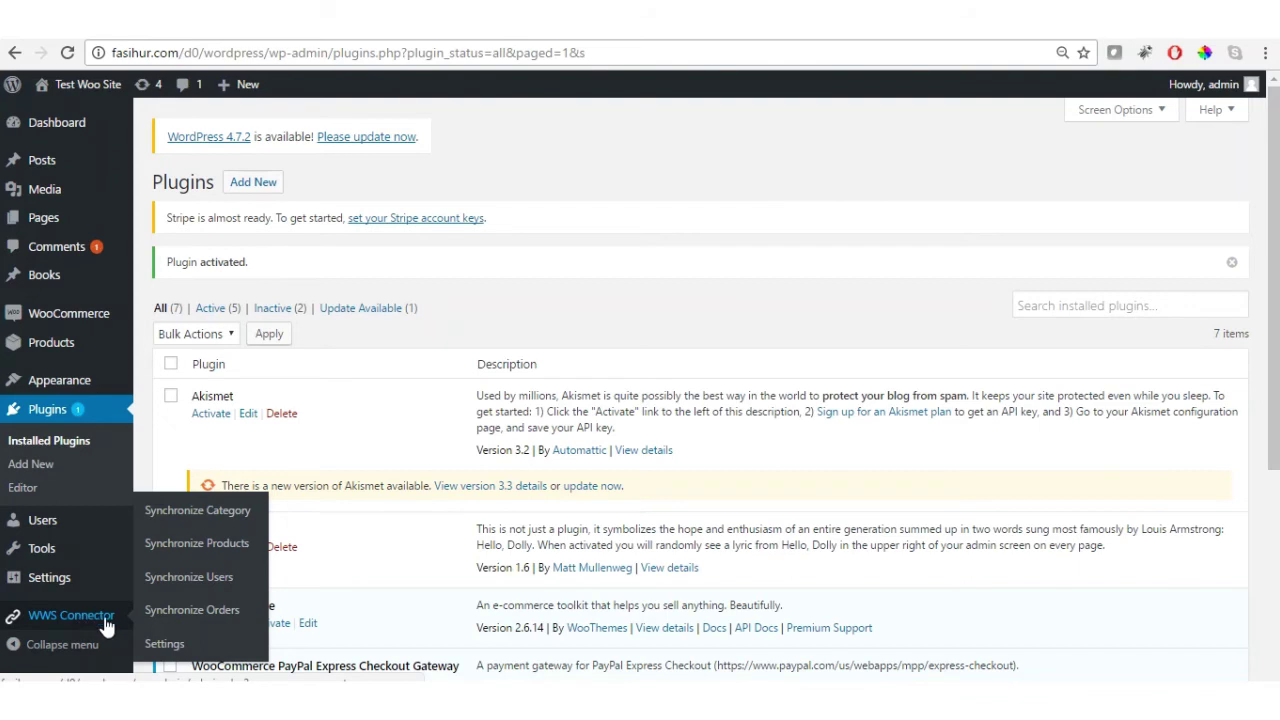
left_click(161, 645)
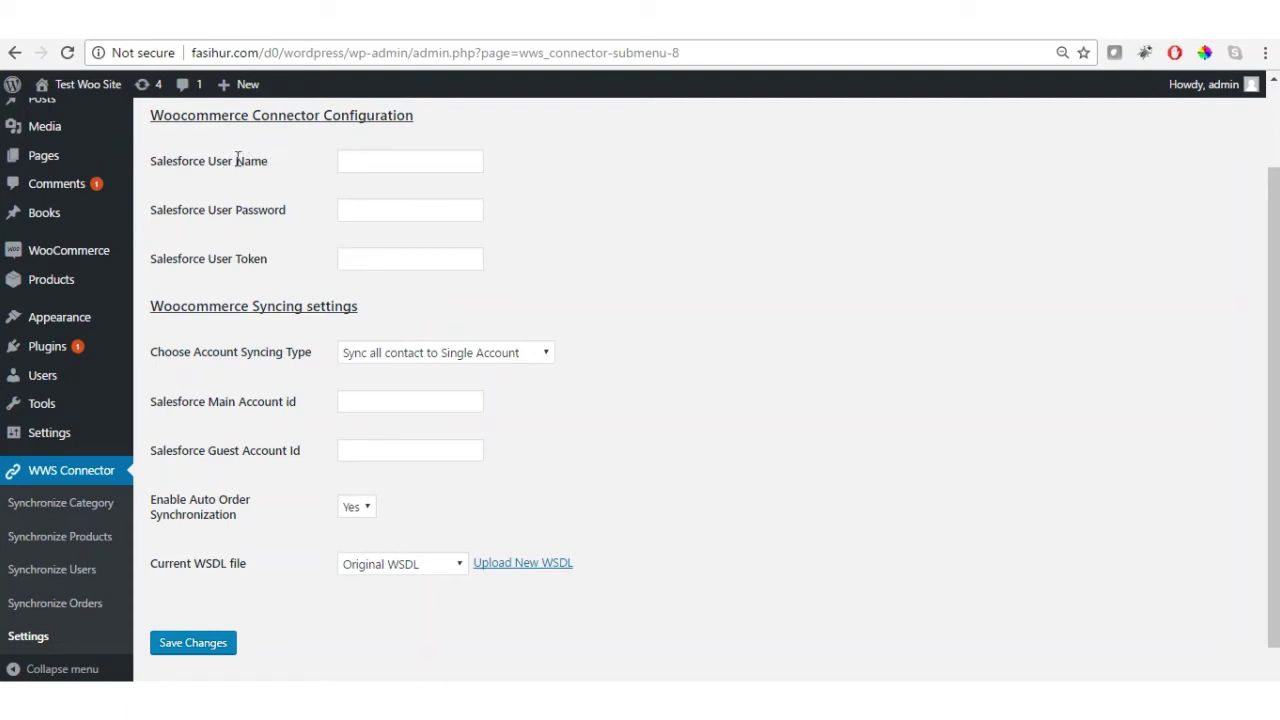
left_click_drag(210, 160, 251, 189)
left_click(251, 189)
left_click_drag(209, 257, 262, 257)
left_click(261, 257)
- Check the account syncing type options and choose Sync all contact to Single Account
left_click(359, 368)
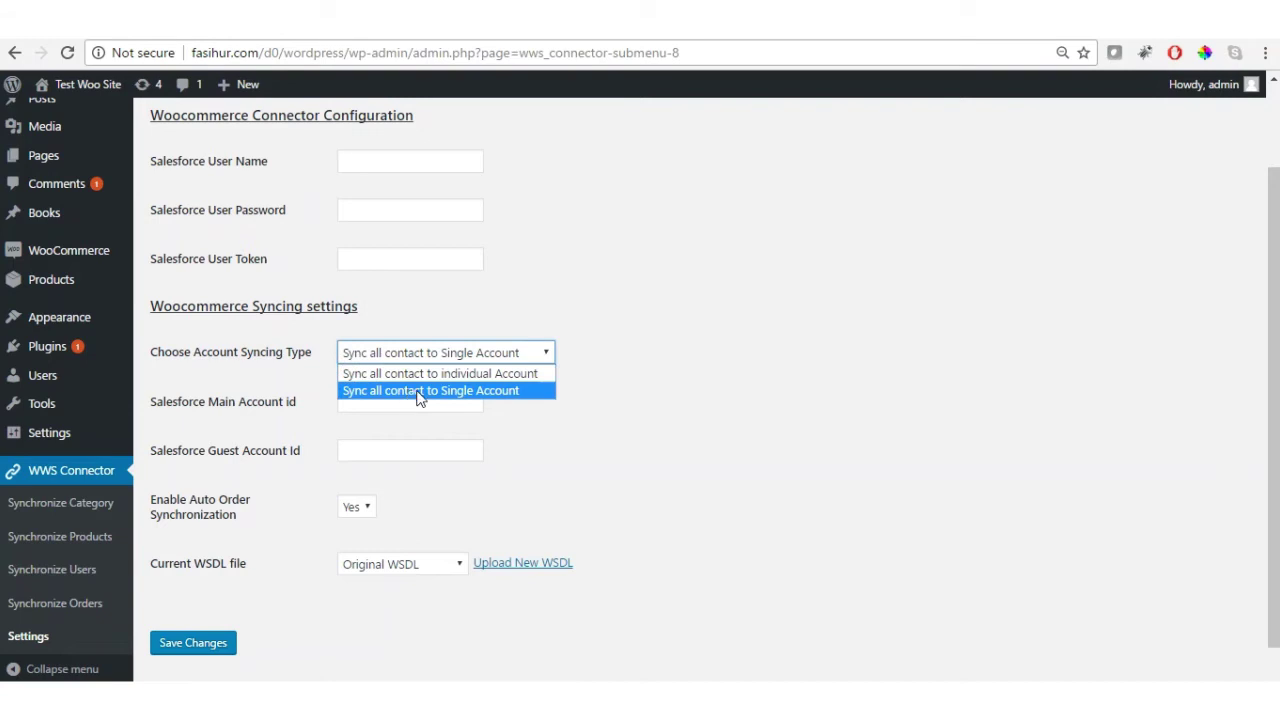
left_click(746, 426)
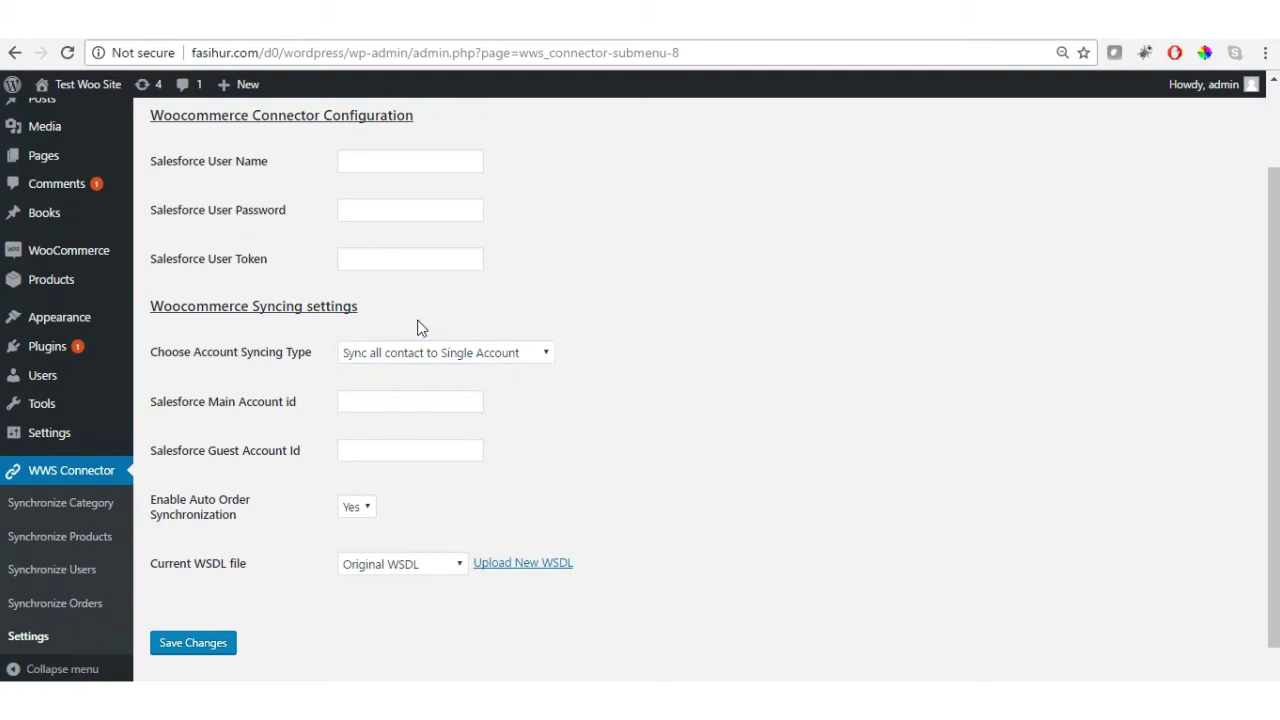
left_click(418, 353)
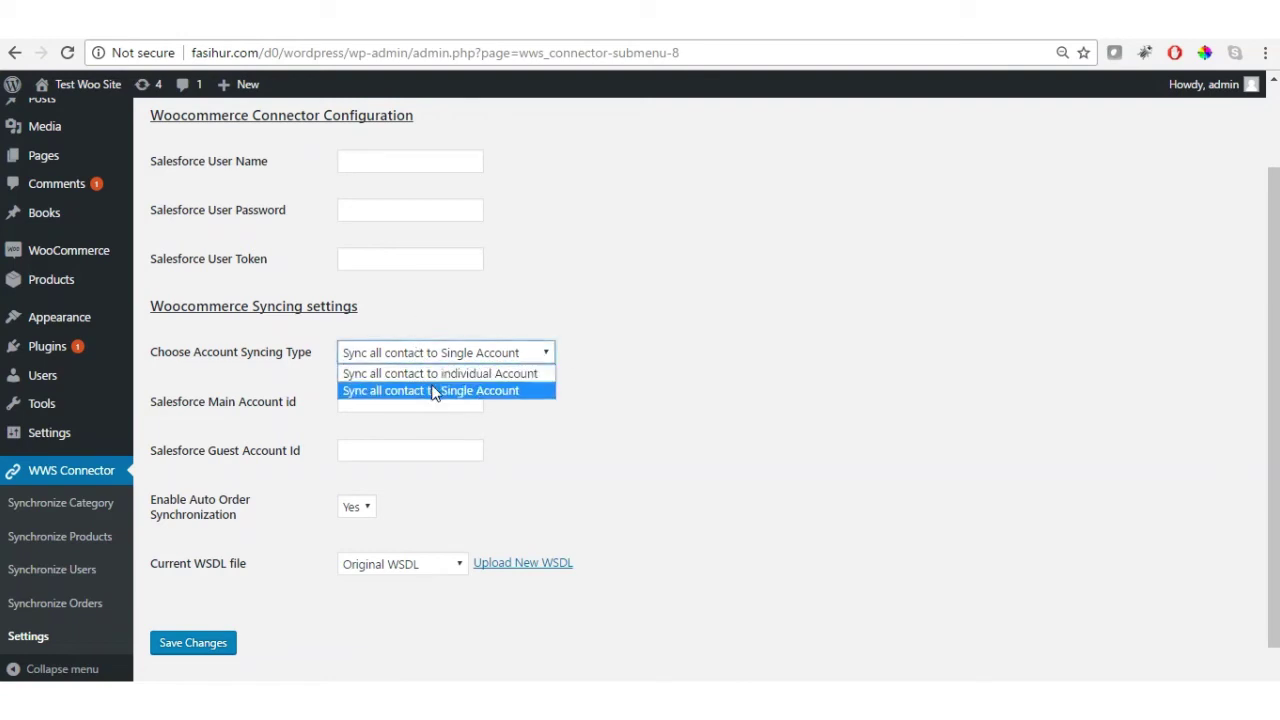
left_click(434, 391)
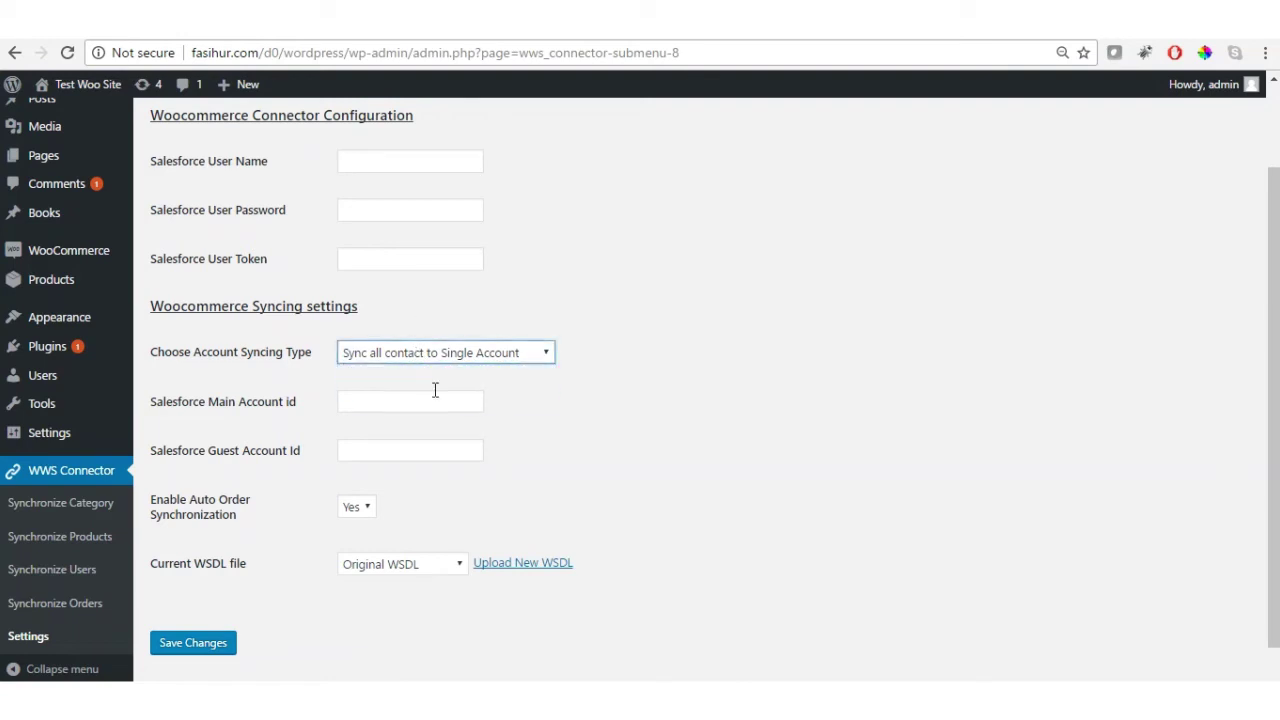
- Examine the Salesforce main and guest account id fields and the auto order synchronization options
left_click(365, 401)
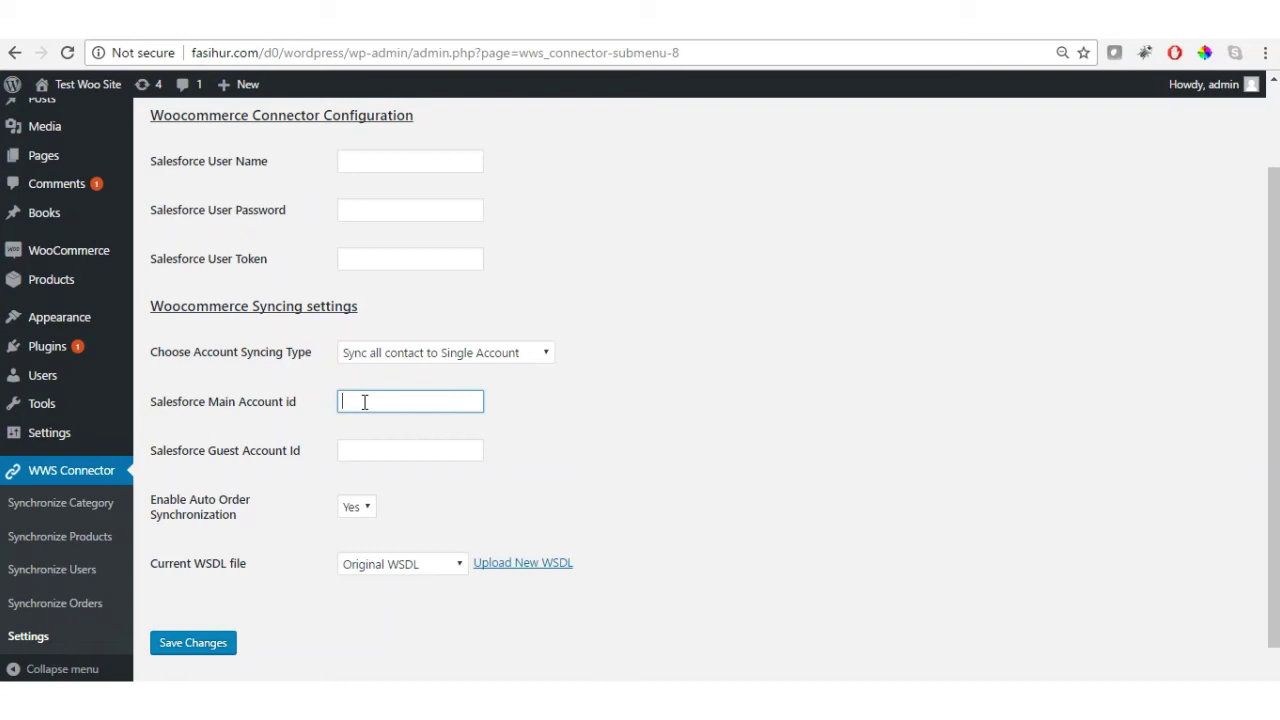
left_click(351, 460)
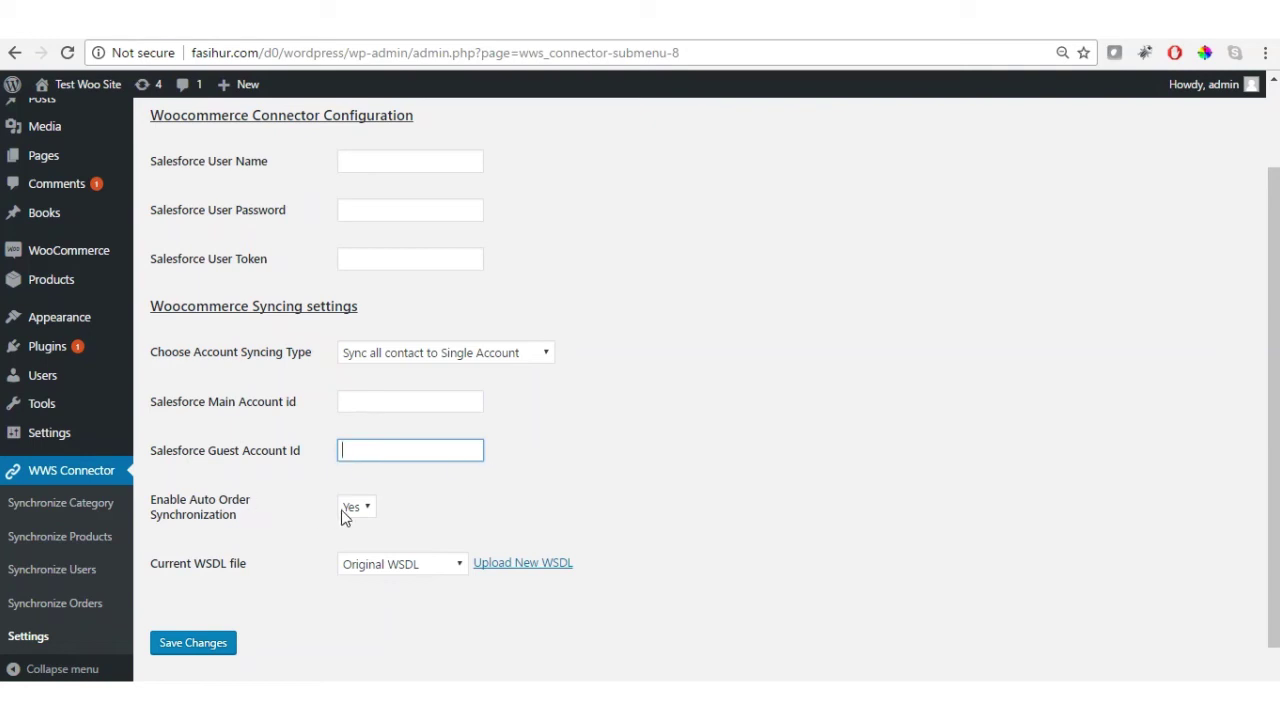
left_click(345, 510)
left_click(344, 510)
left_click(350, 507)
left_click(540, 498)
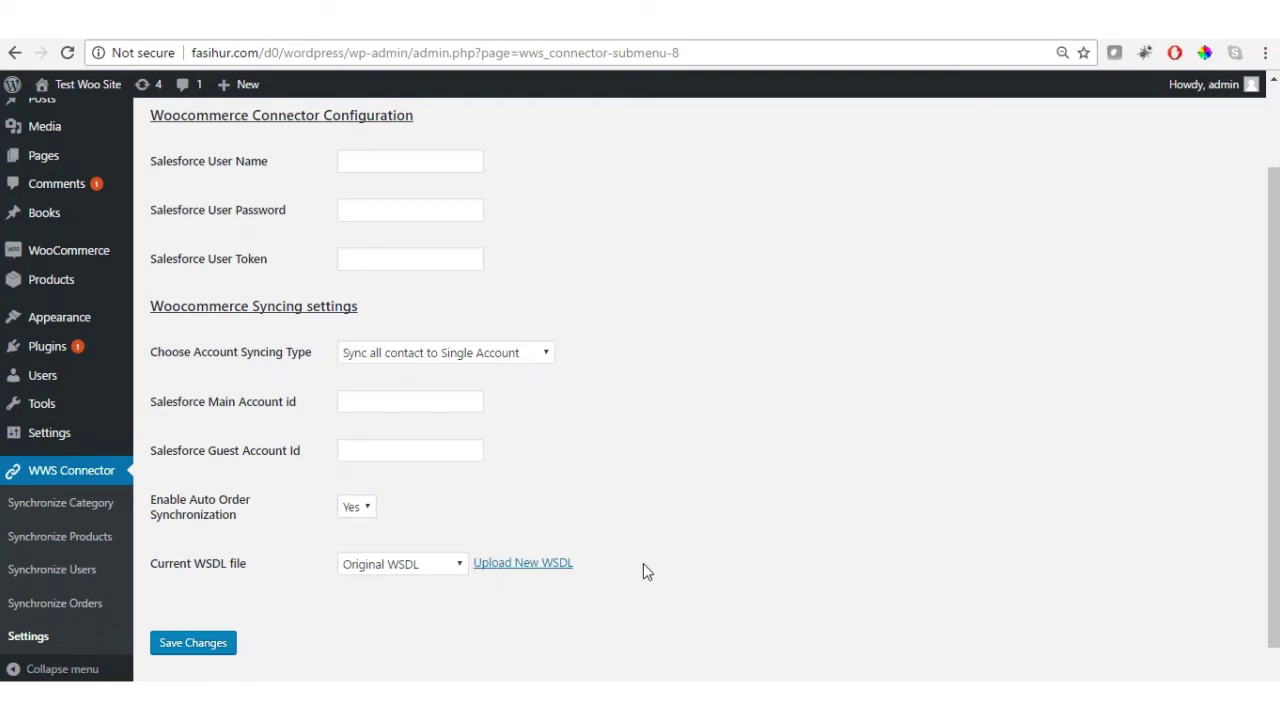
- Upload wsdl.jsp.xml as a new WSDL file, keeping its original file name
scroll(545, 571, "up", 1)
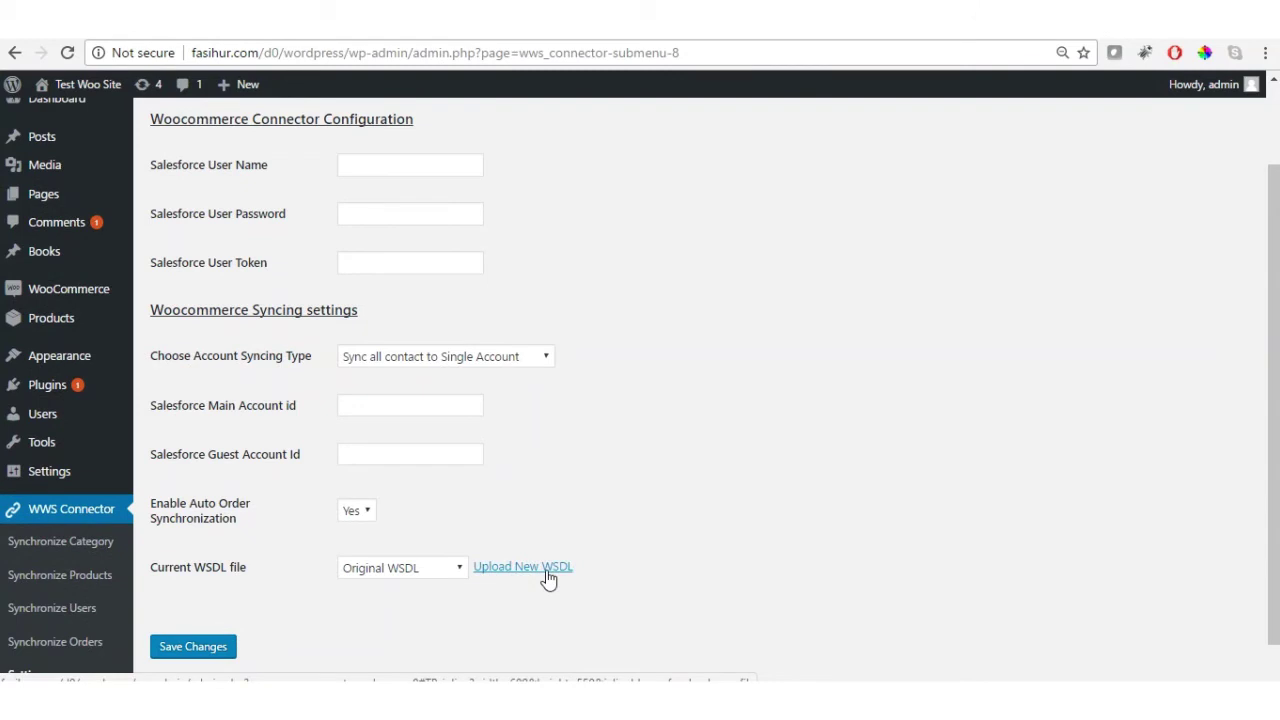
left_click(547, 572)
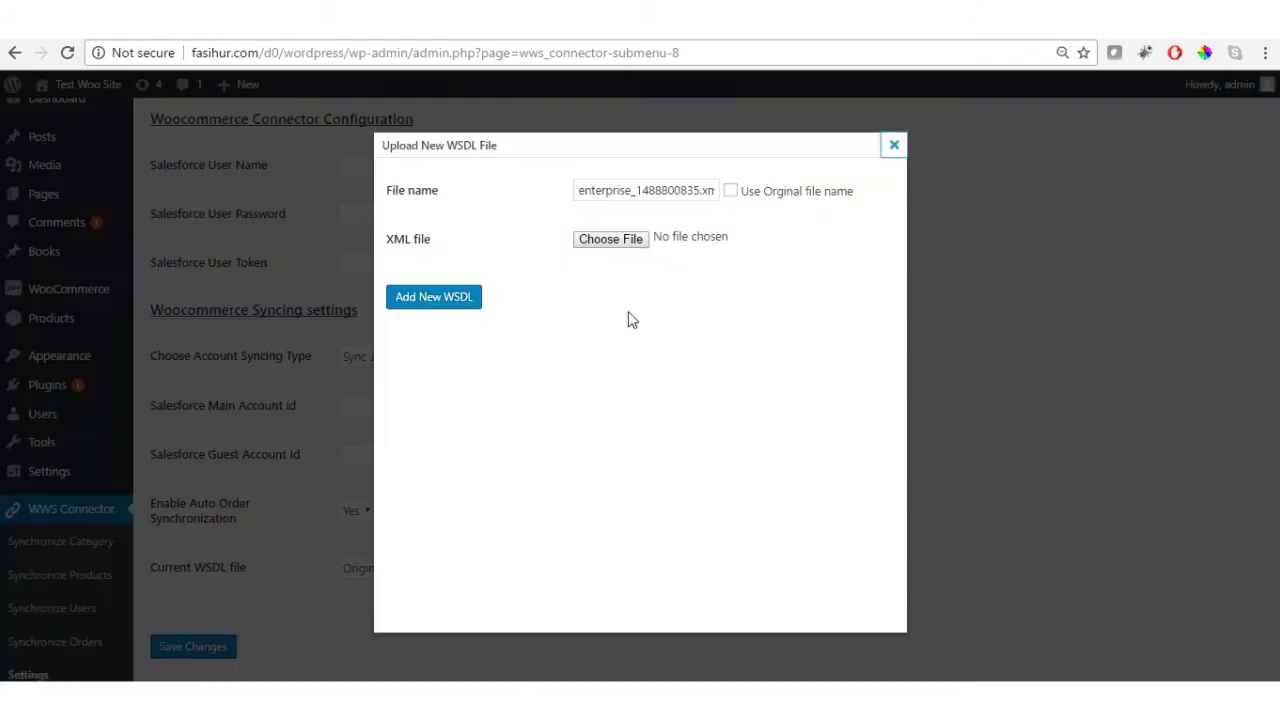
left_click(610, 239)
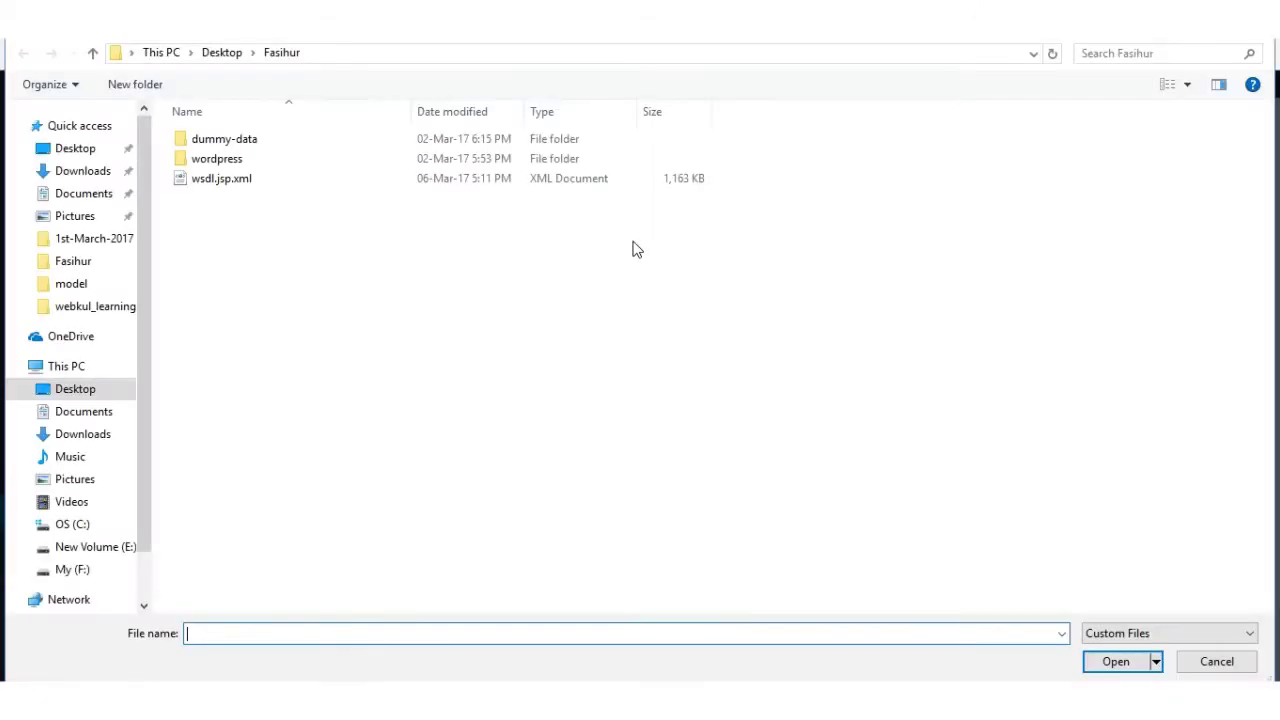
double_click(256, 178)
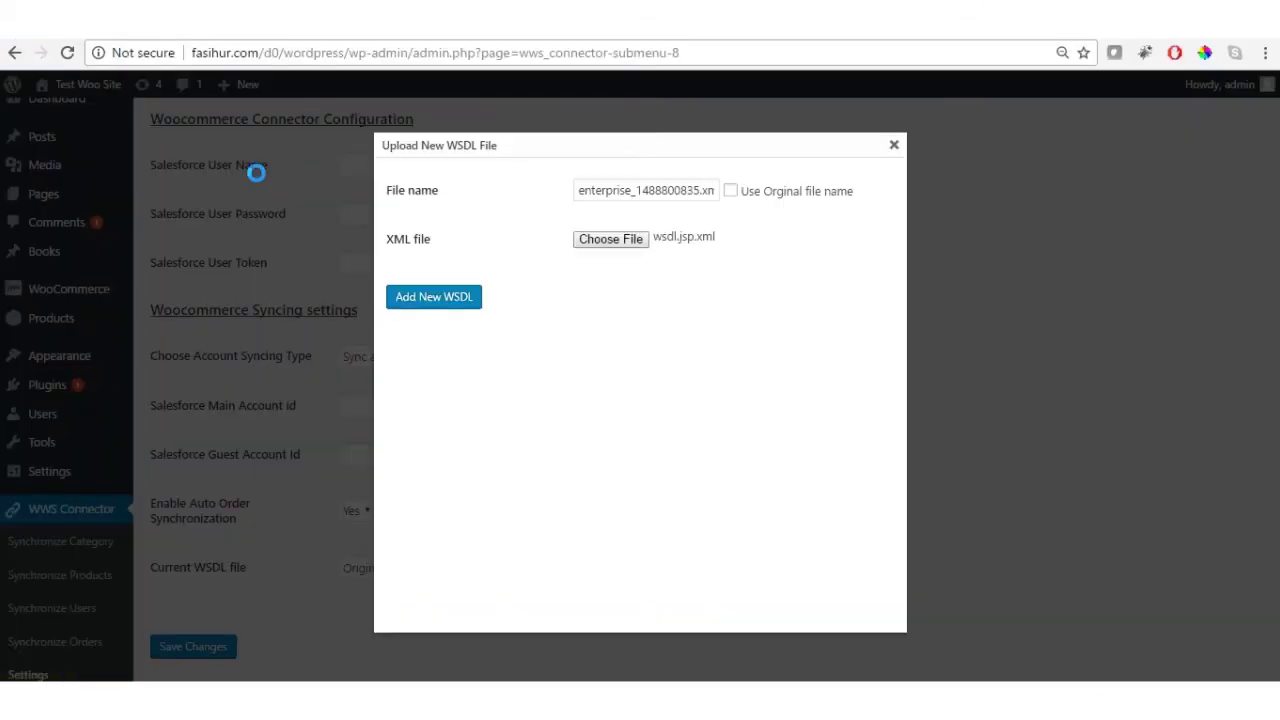
left_click(731, 192)
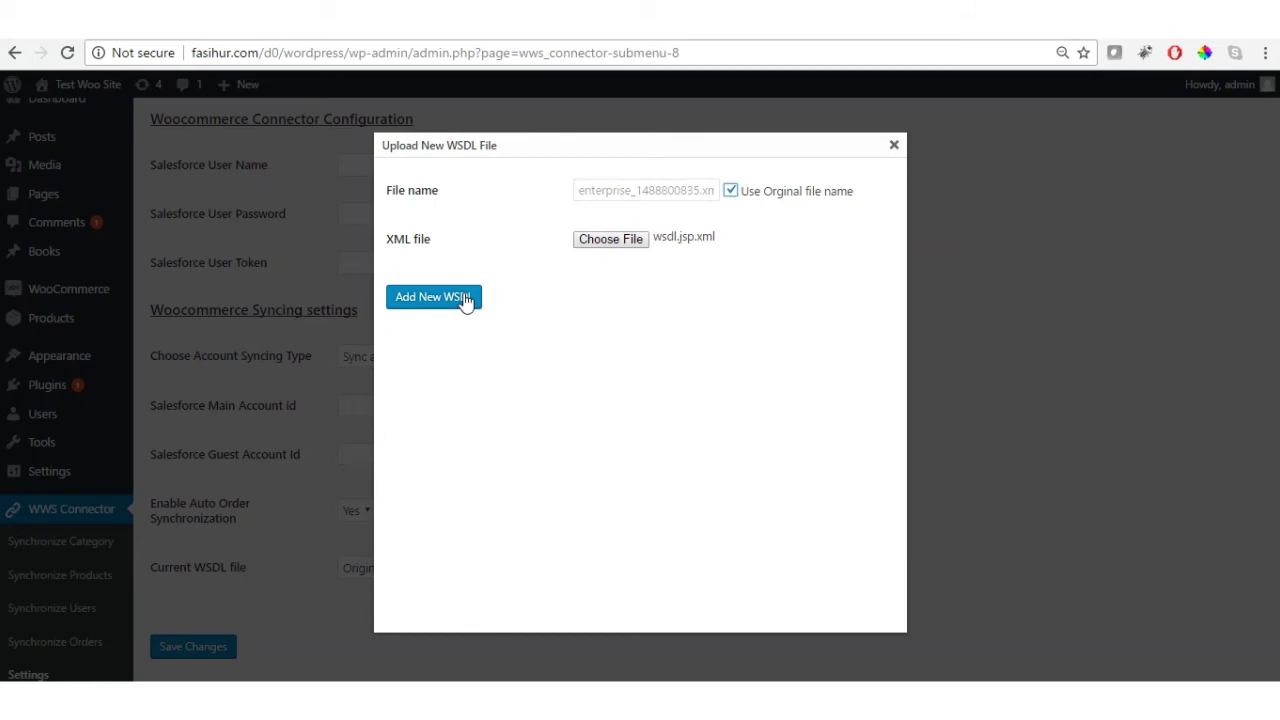
left_click(433, 297)
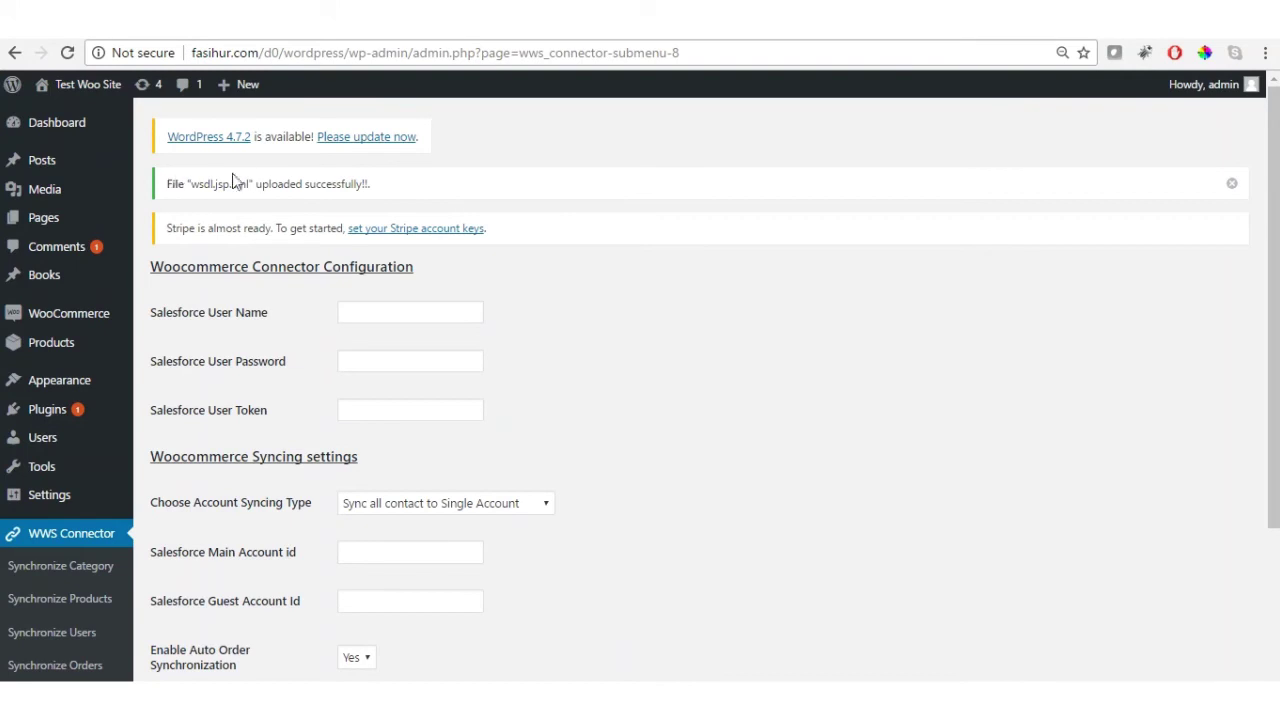
- Set the current WSDL file to the uploaded wsdl.jsp.xml
scroll(1273, 300, "down", 1)
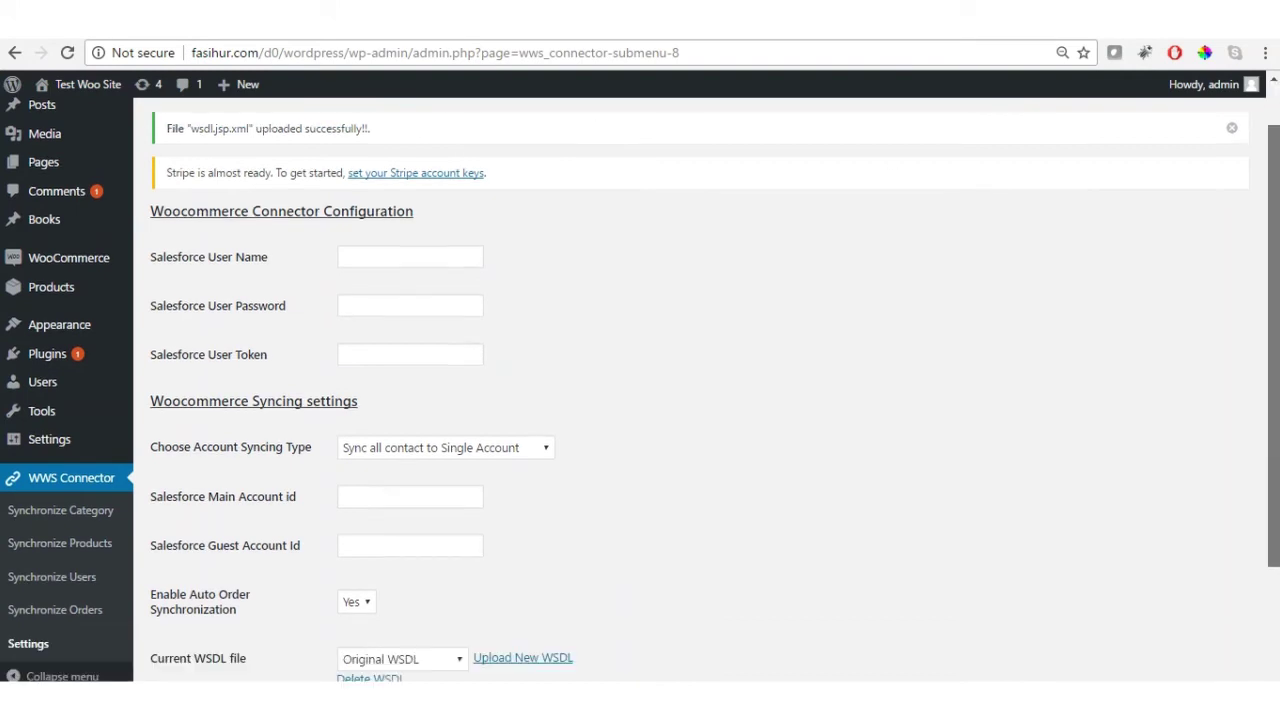
scroll(1273, 300, "down", 1)
left_click(431, 550)
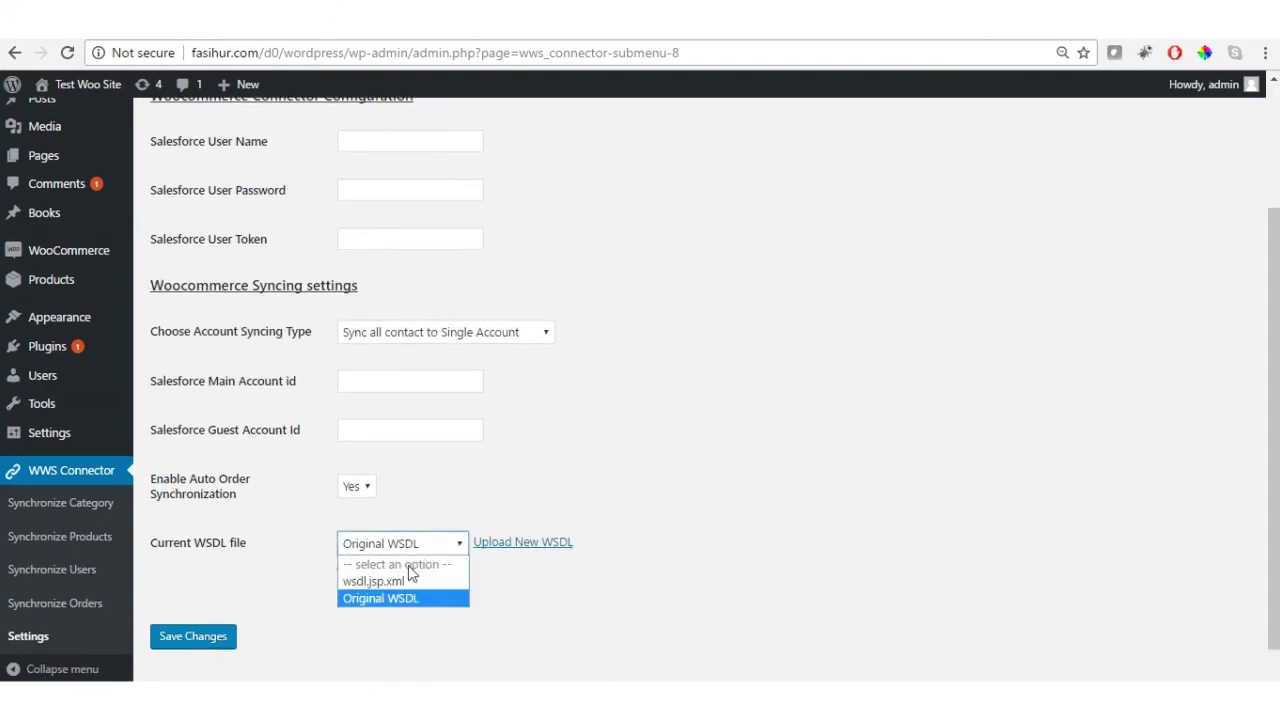
left_click(393, 582)
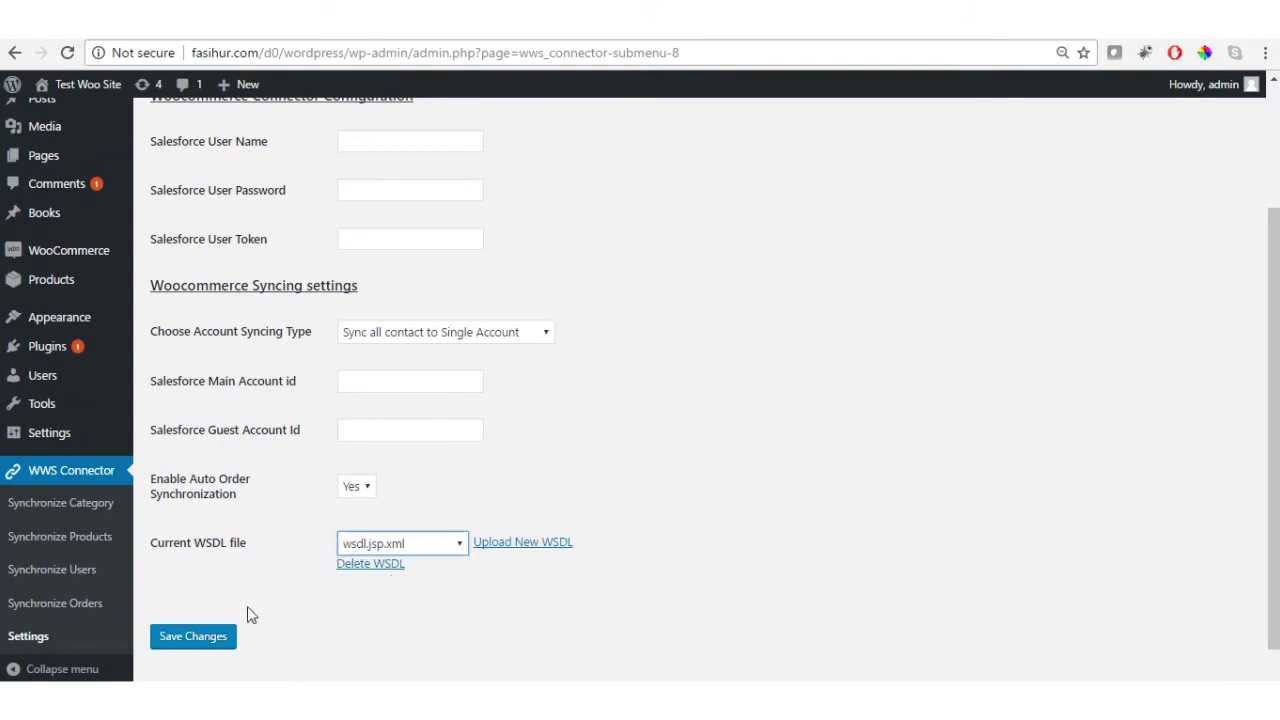
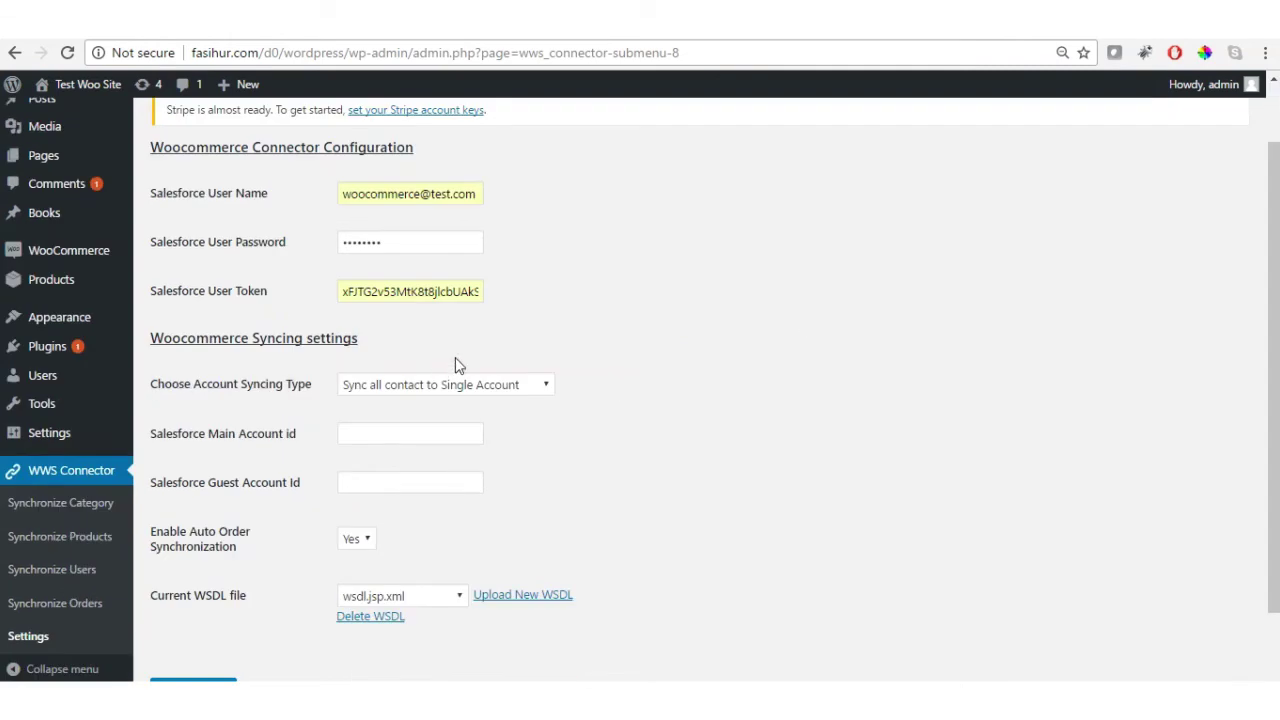
- With Sync all contact to Single Account selected, copy the WooCommerce account's id from its Salesforce page address into the Salesforce Main Account id field
left_click(514, 381)
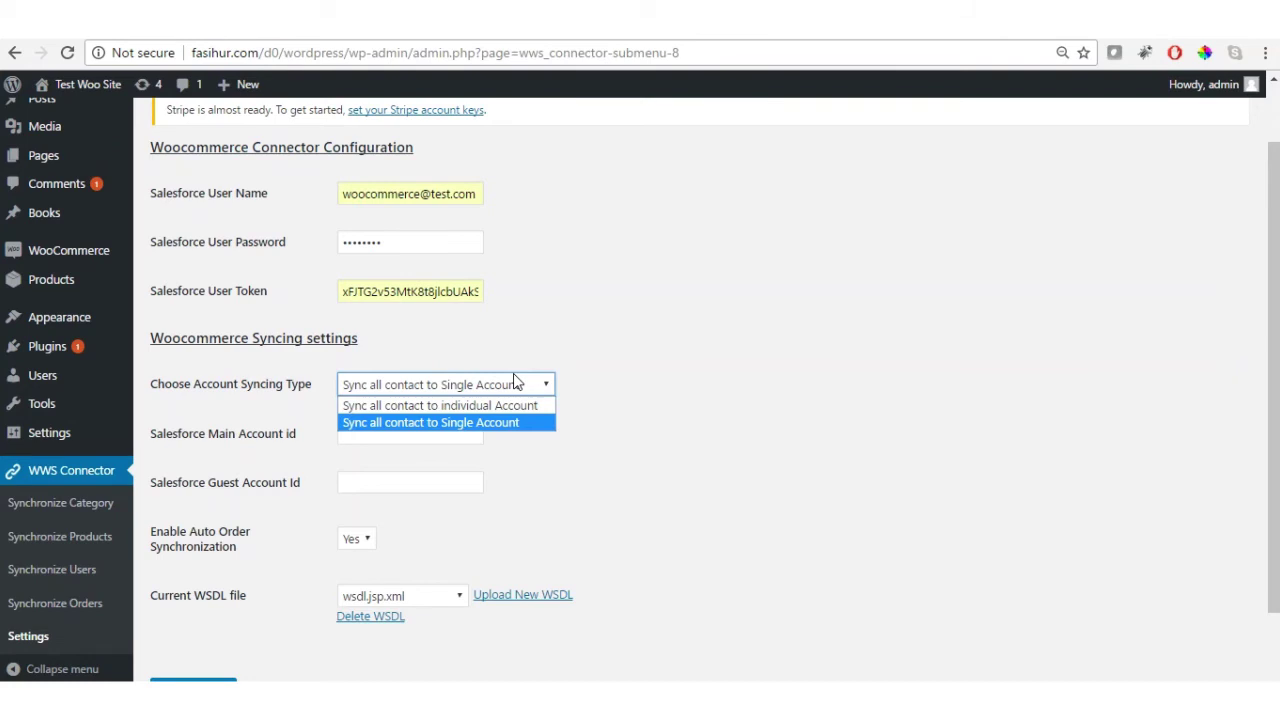
left_click(478, 424)
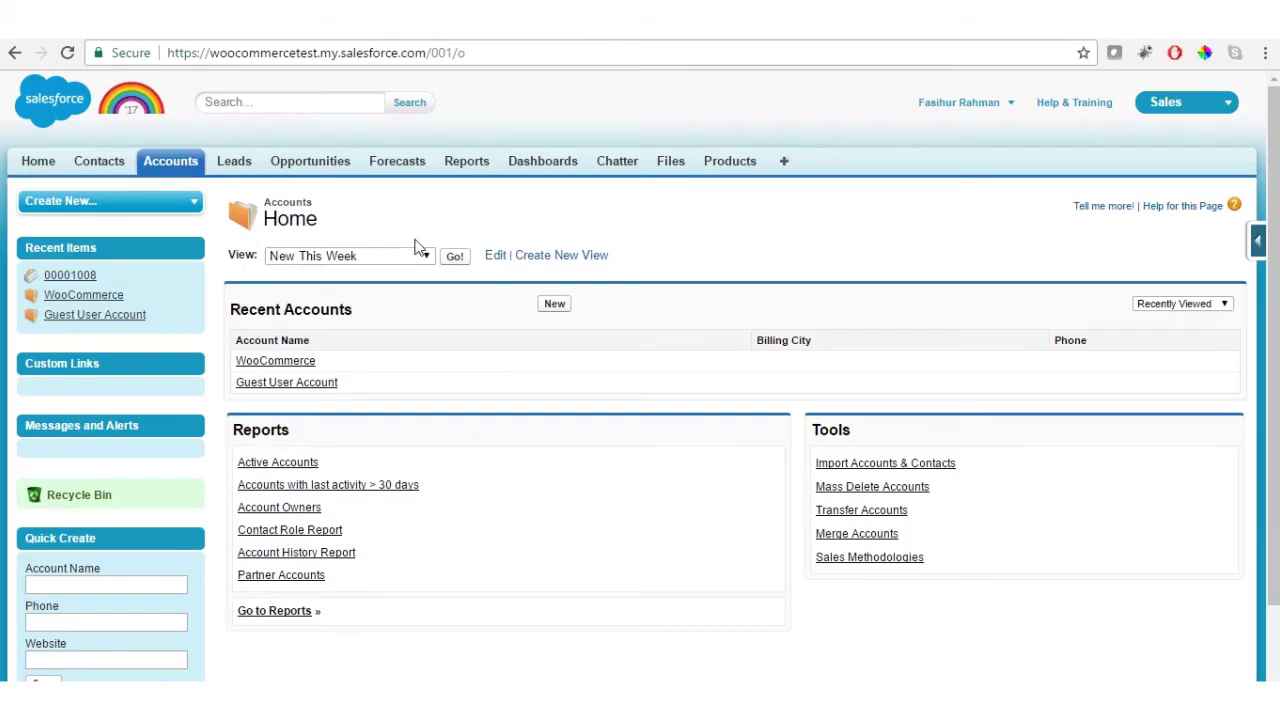
left_click(293, 362)
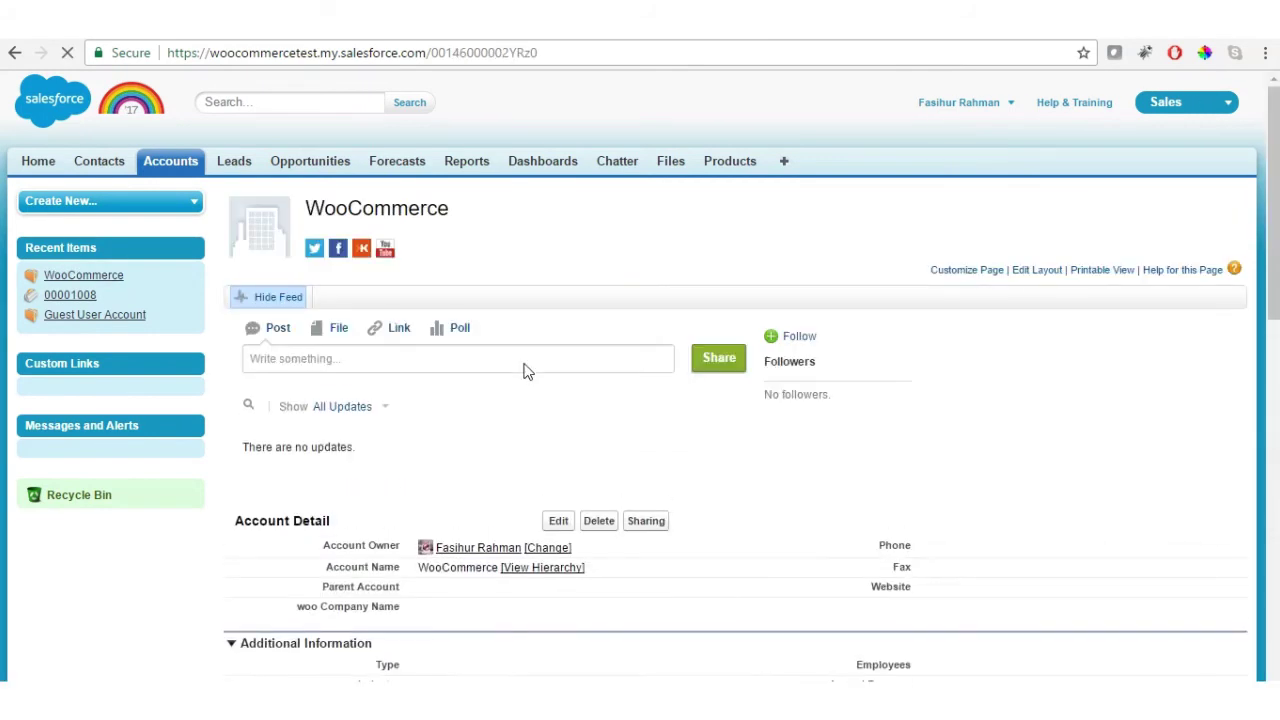
double_click(505, 59)
key("ctrl+c")
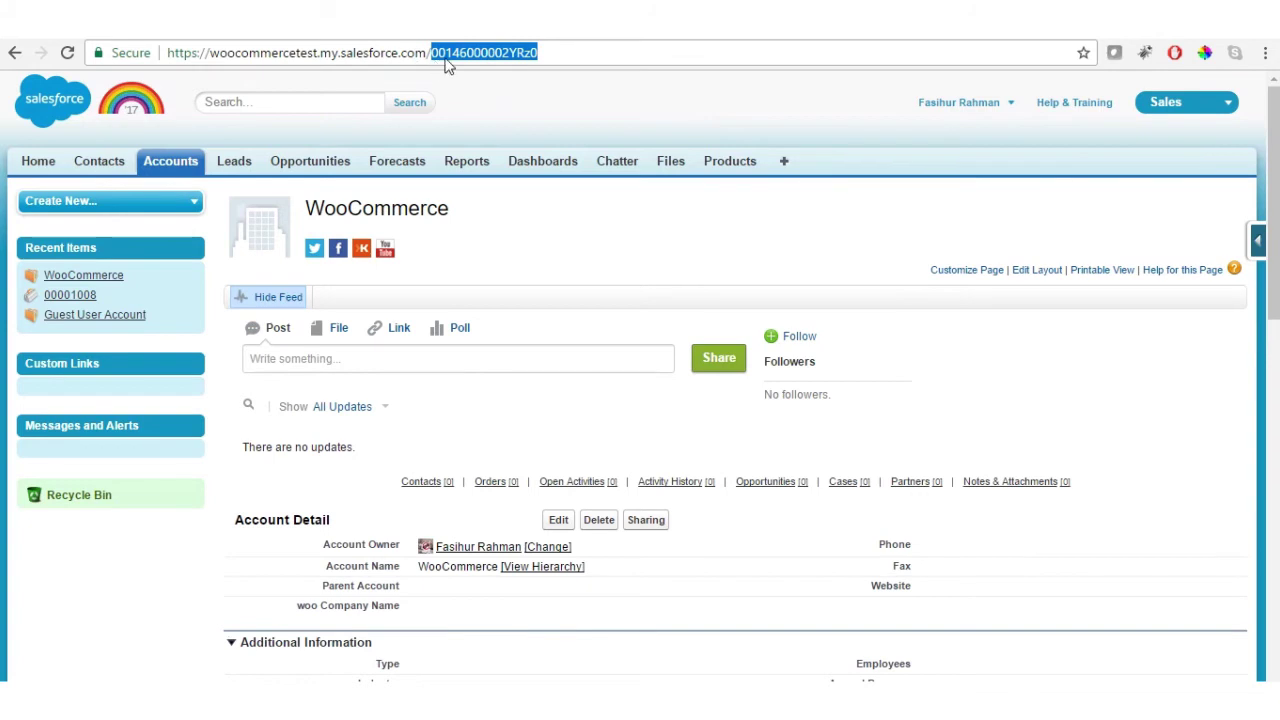
left_click(425, 20)
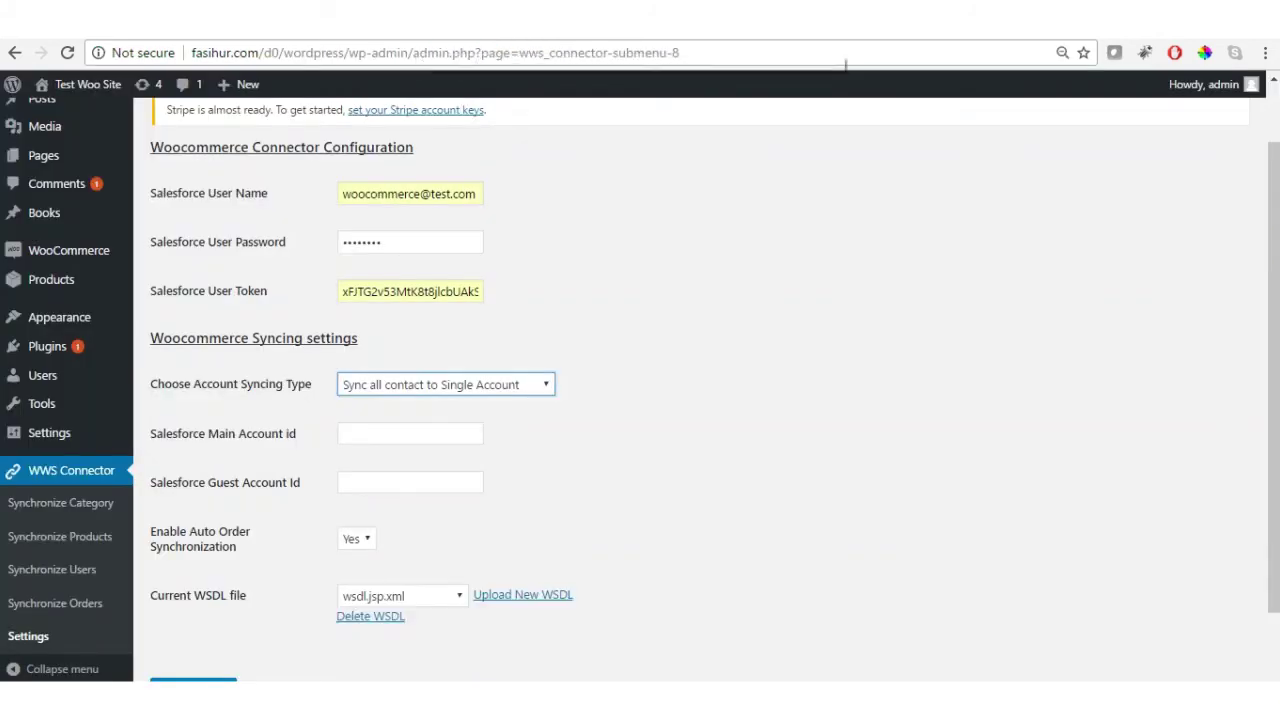
left_click(393, 437)
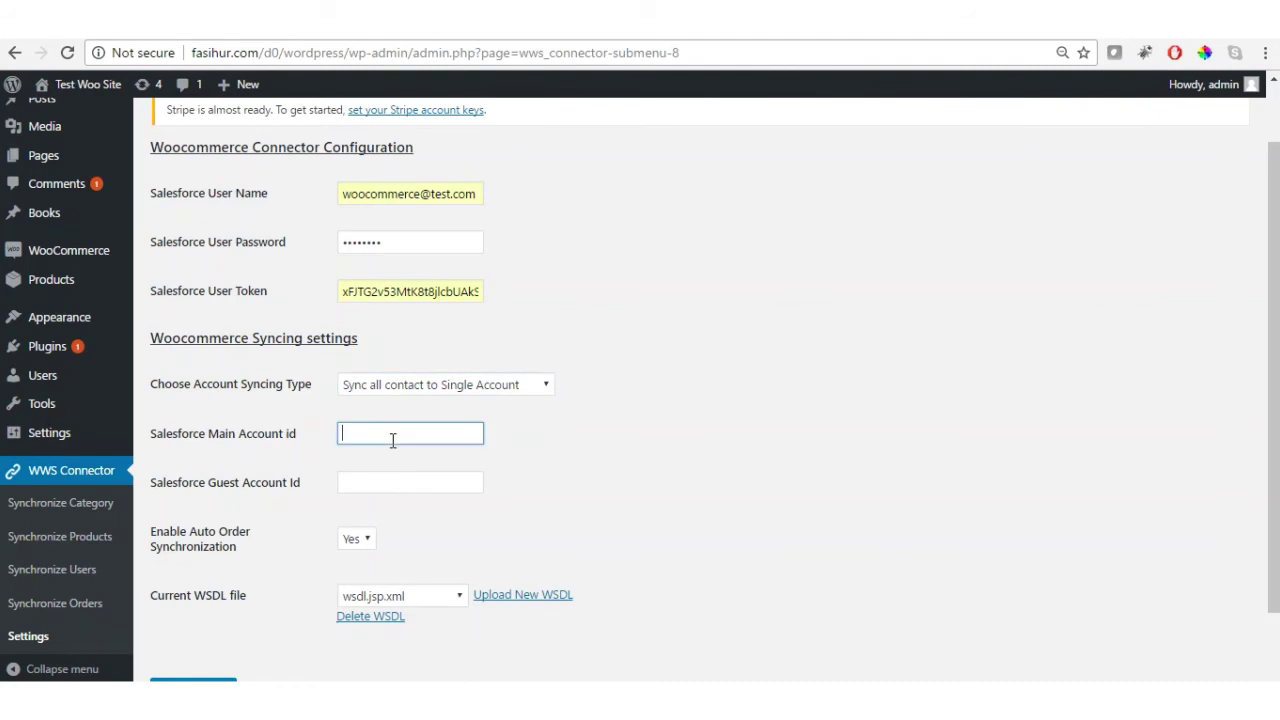
key("ctrl+v")
key("Tab")
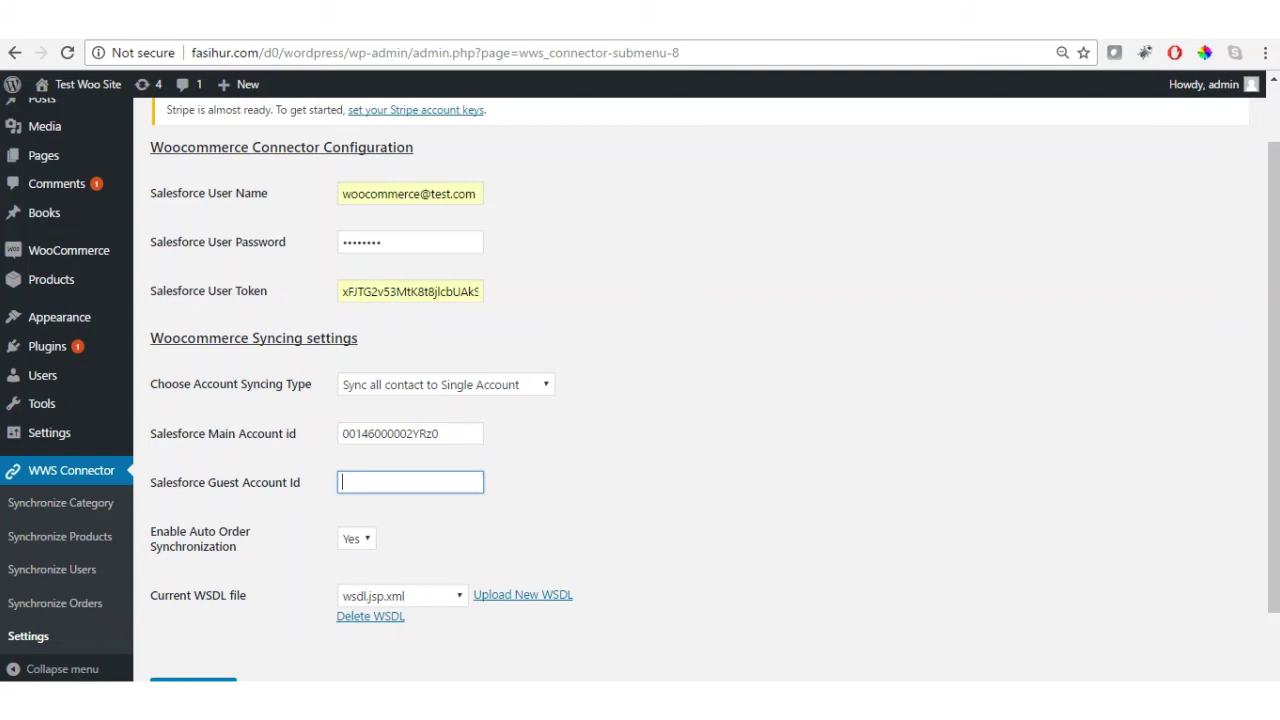
- Copy the Guest User Account's id from its Salesforce page address into the connector's Salesforce Guest Account Id field
key("ctrl+Tab")
left_click(163, 157)
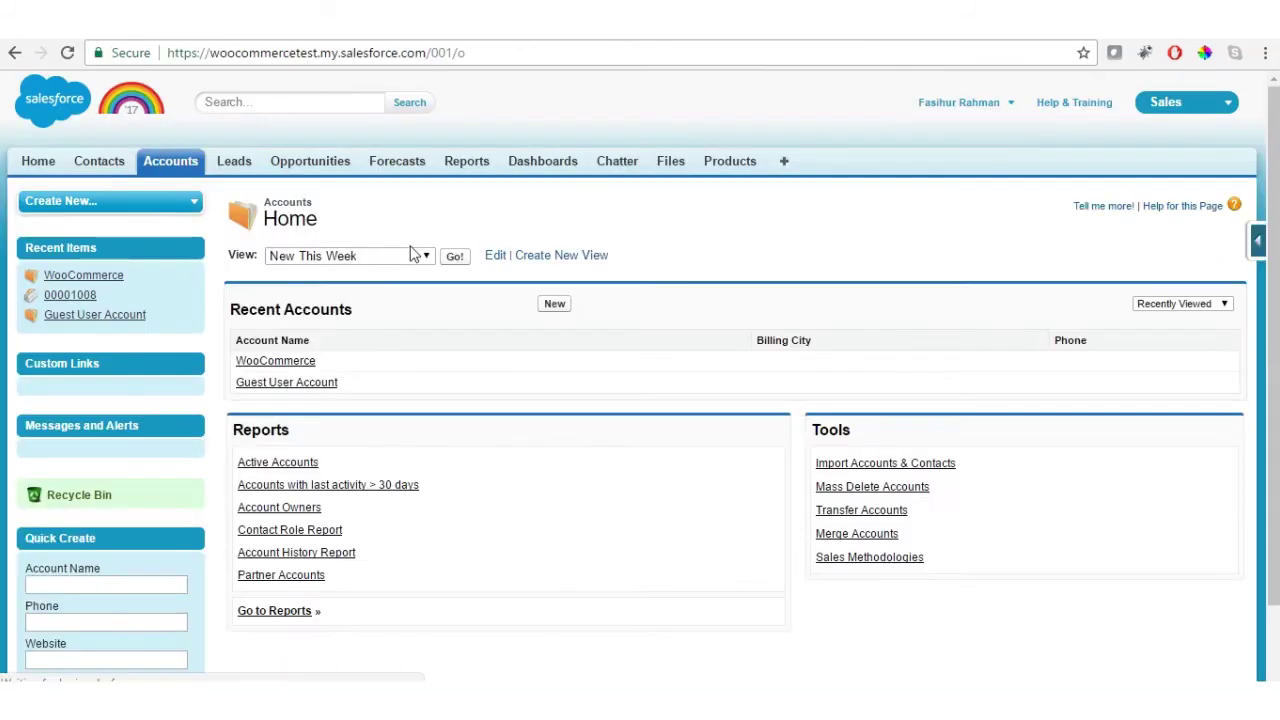
left_click(289, 385)
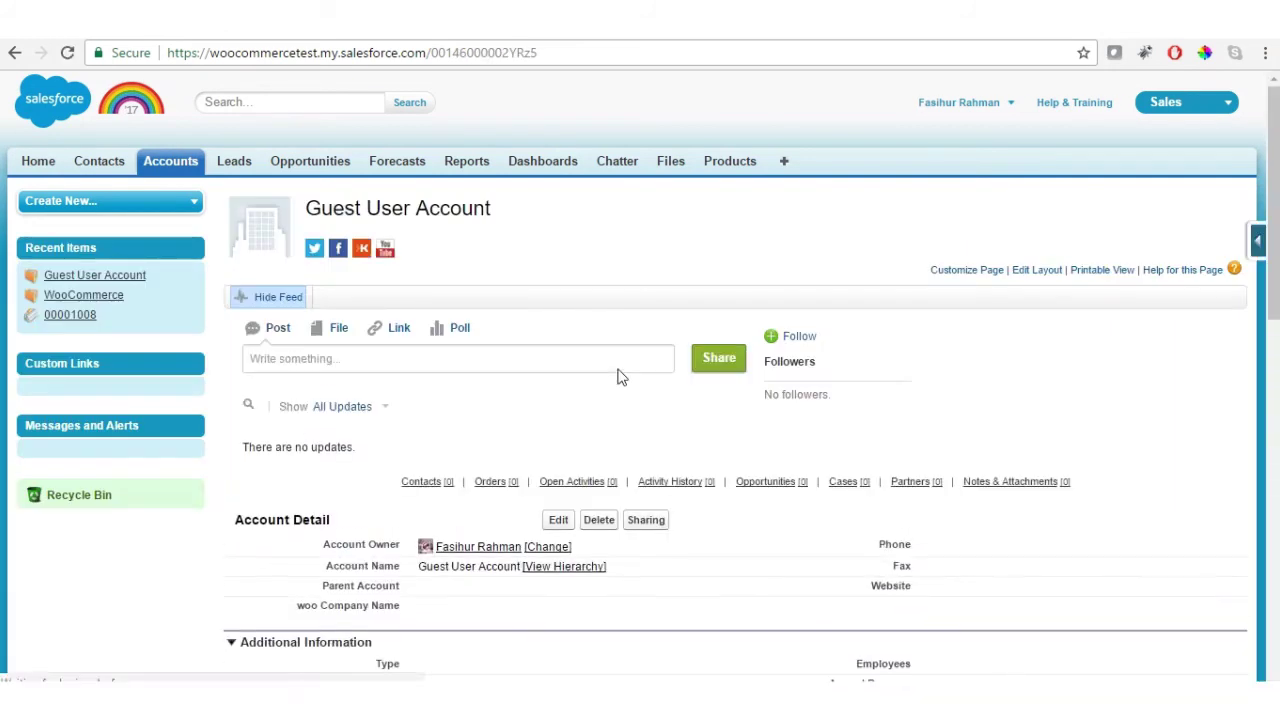
double_click(485, 52)
key("ctrl+c")
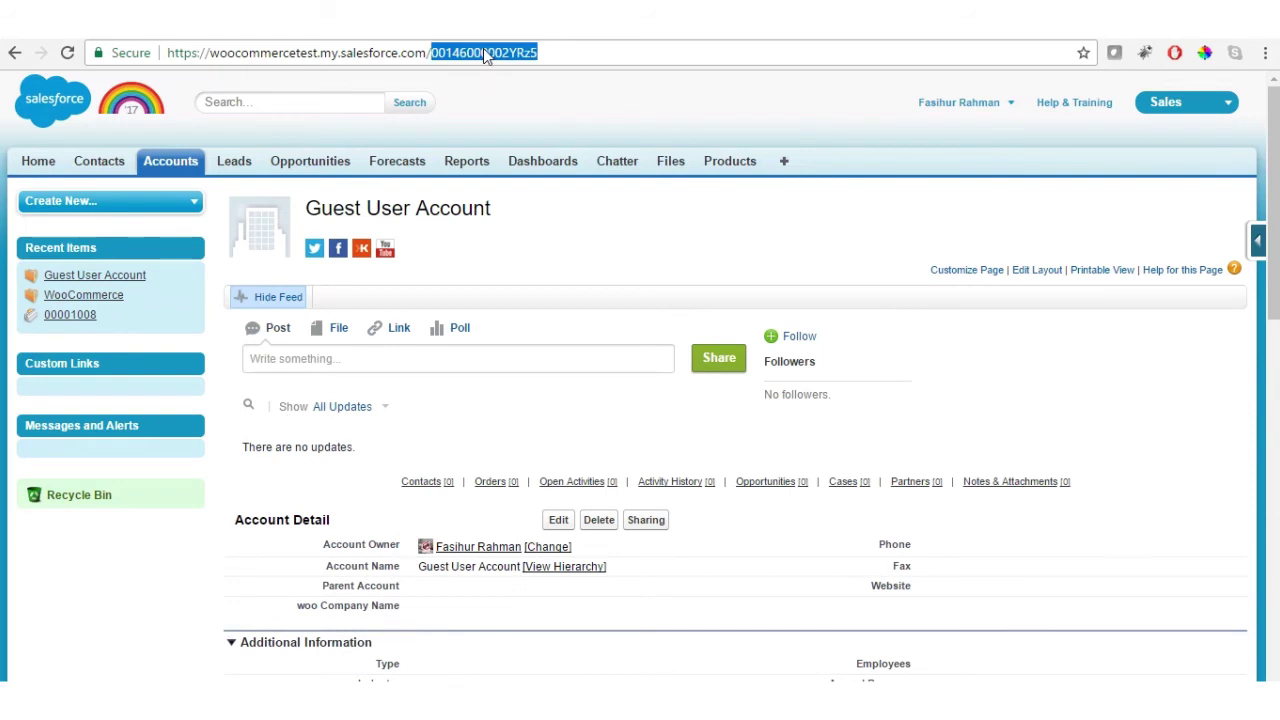
key("ctrl+Tab")
left_click(378, 476)
left_click(378, 476)
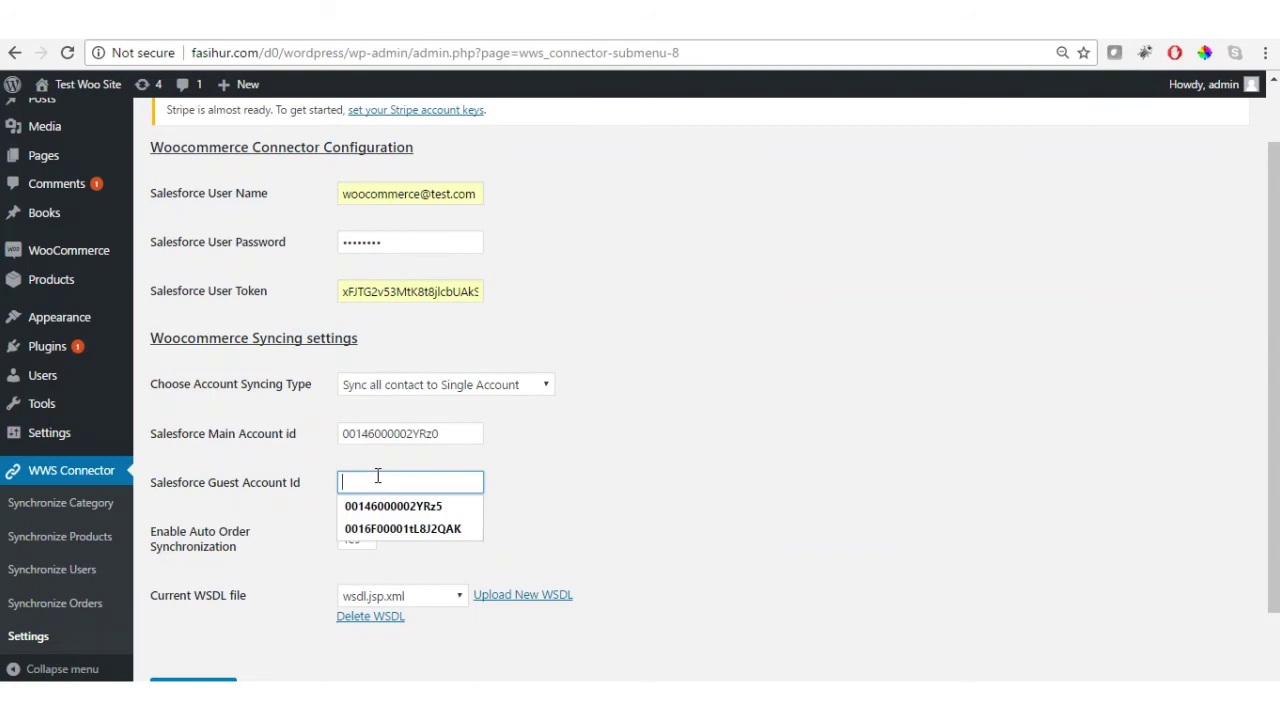
key("ctrl+v")
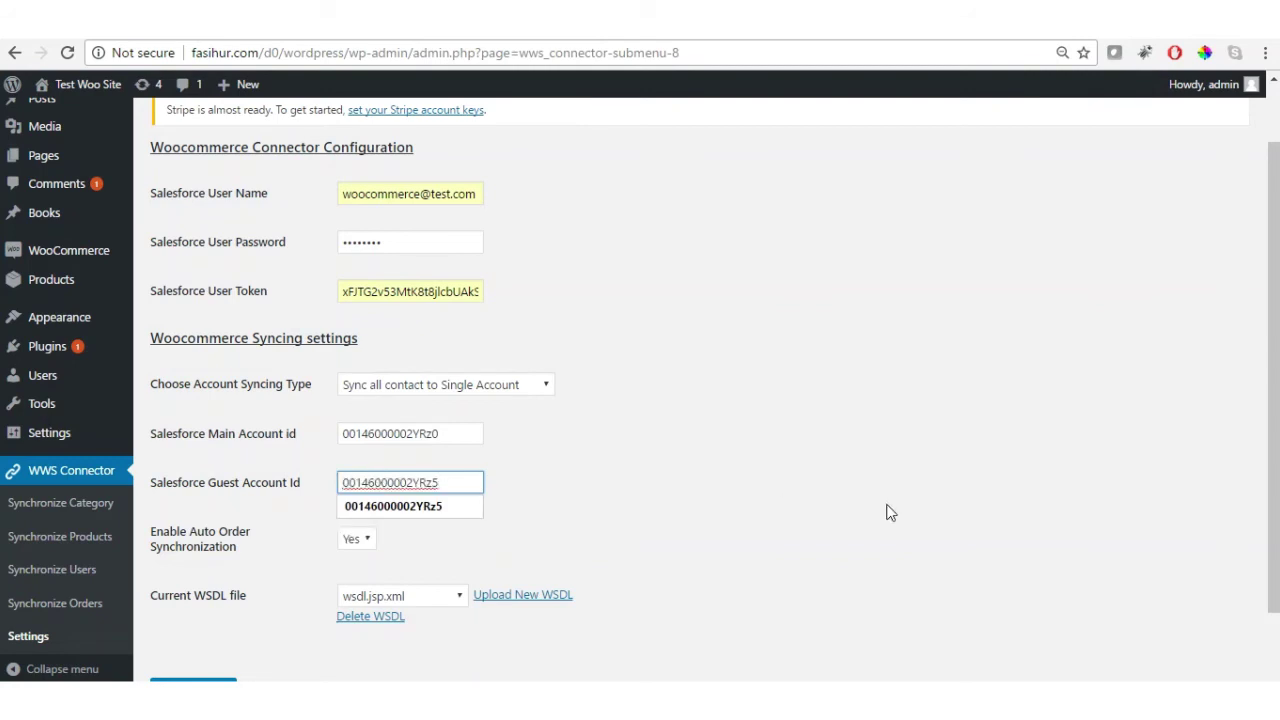
left_click(887, 505)
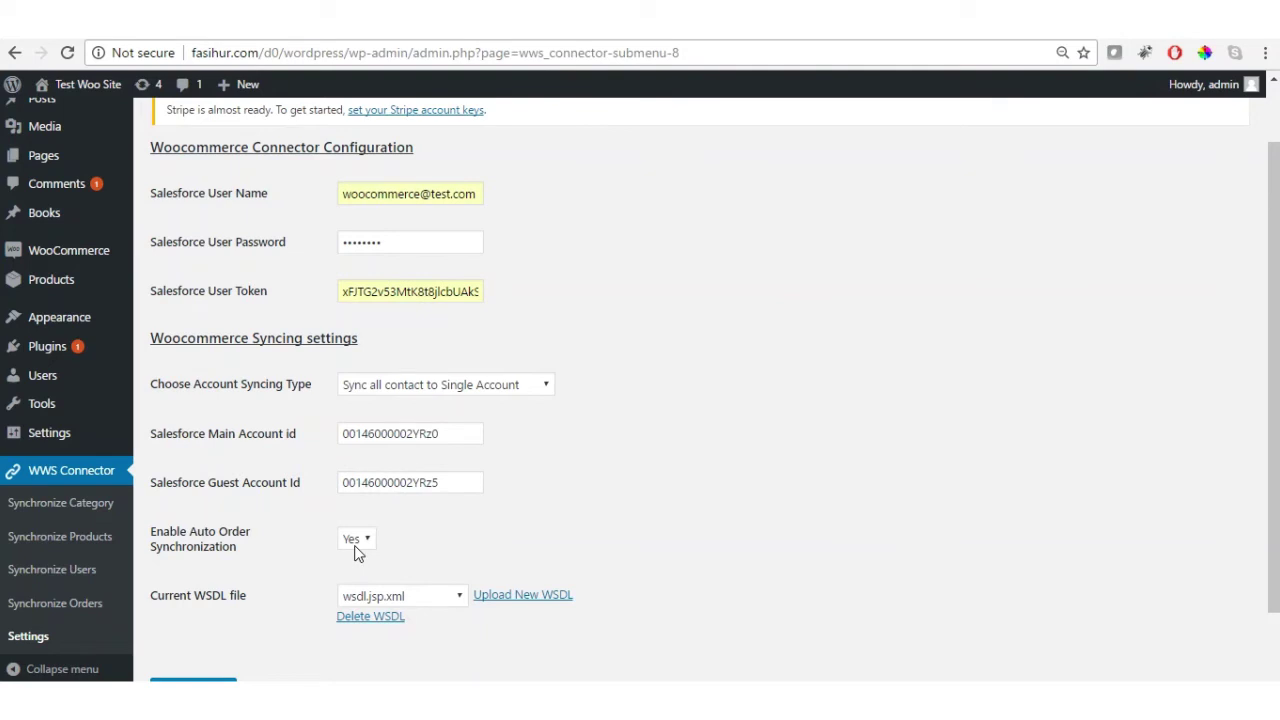
- Save the connector settings with the Salesforce credentials and account ids, and check the connection status
left_click_drag(1274, 495, 1274, 525)
left_click(193, 651)
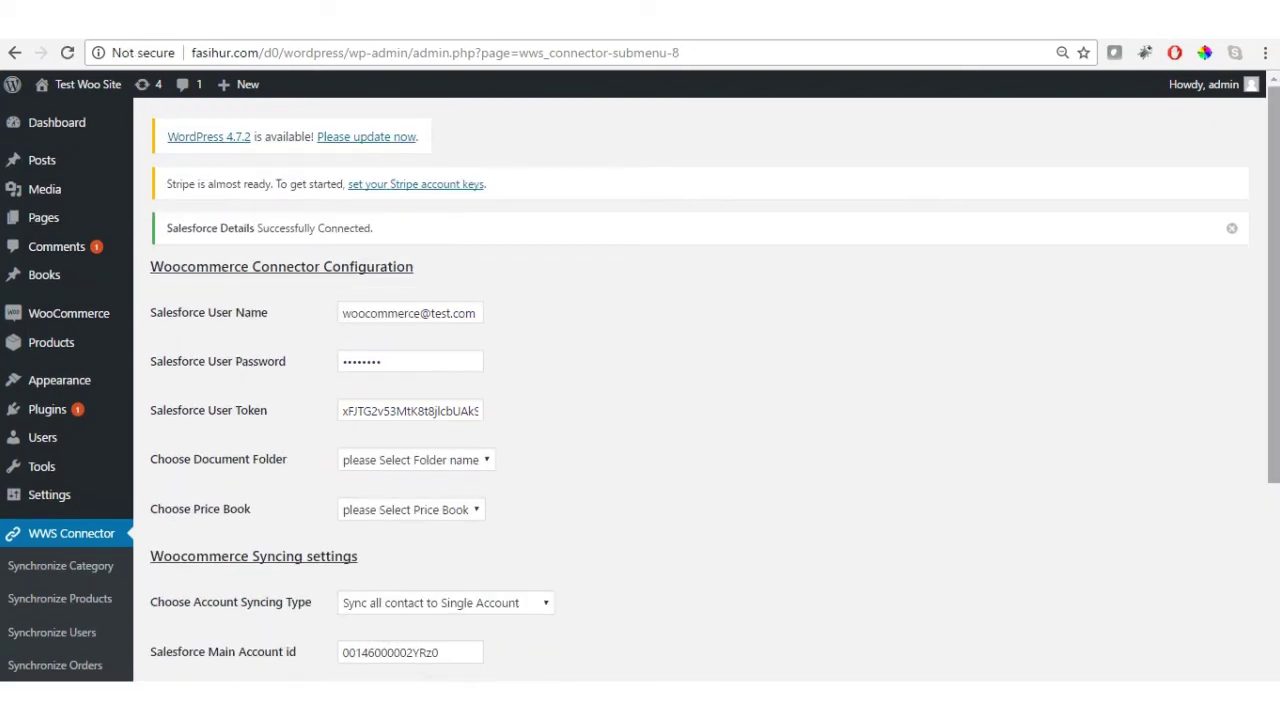
left_click_drag(207, 233, 374, 231)
left_click(718, 320)
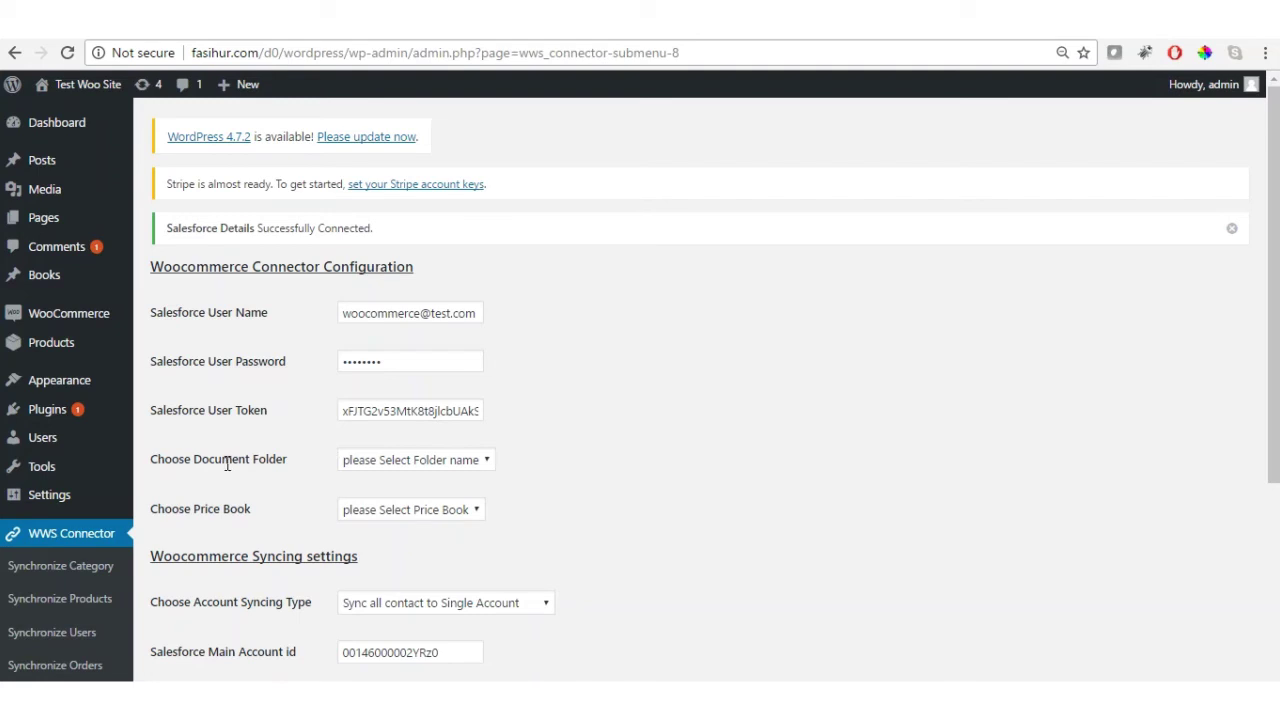
- Set the document folder to eShopSync and the price book to Sale
left_click_drag(229, 464, 286, 463)
left_click(278, 463)
left_click(378, 461)
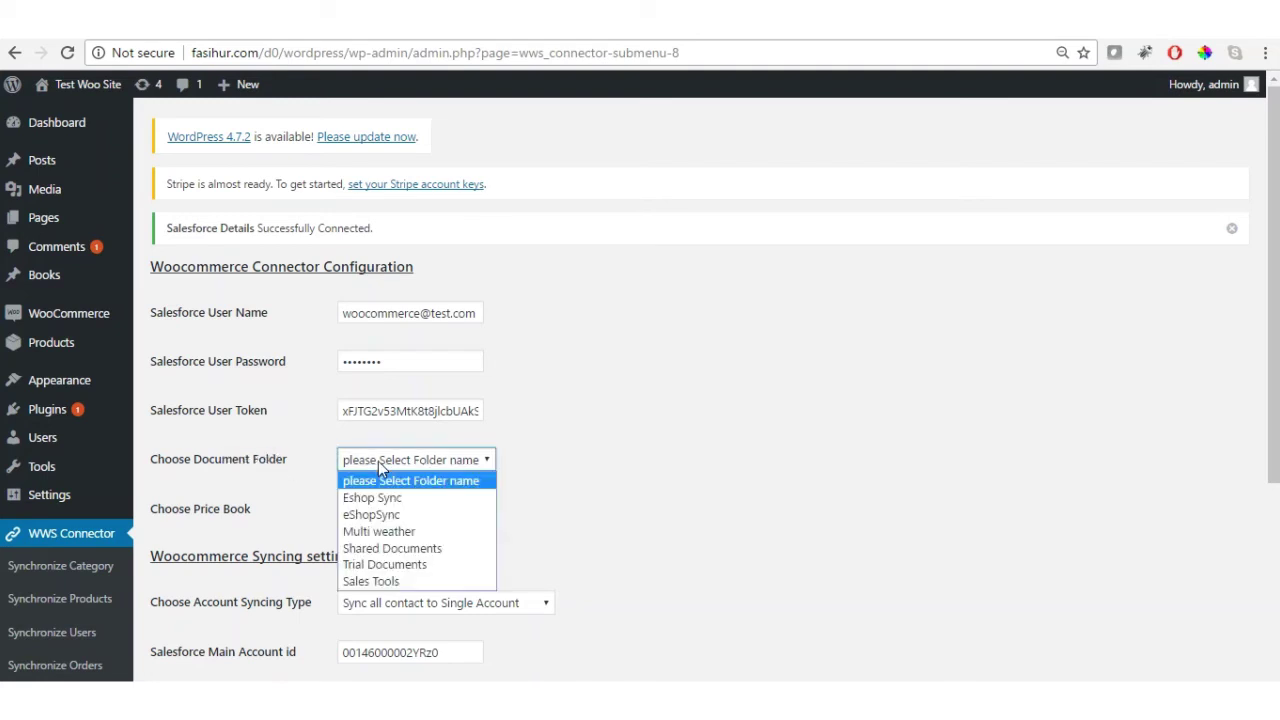
left_click(396, 517)
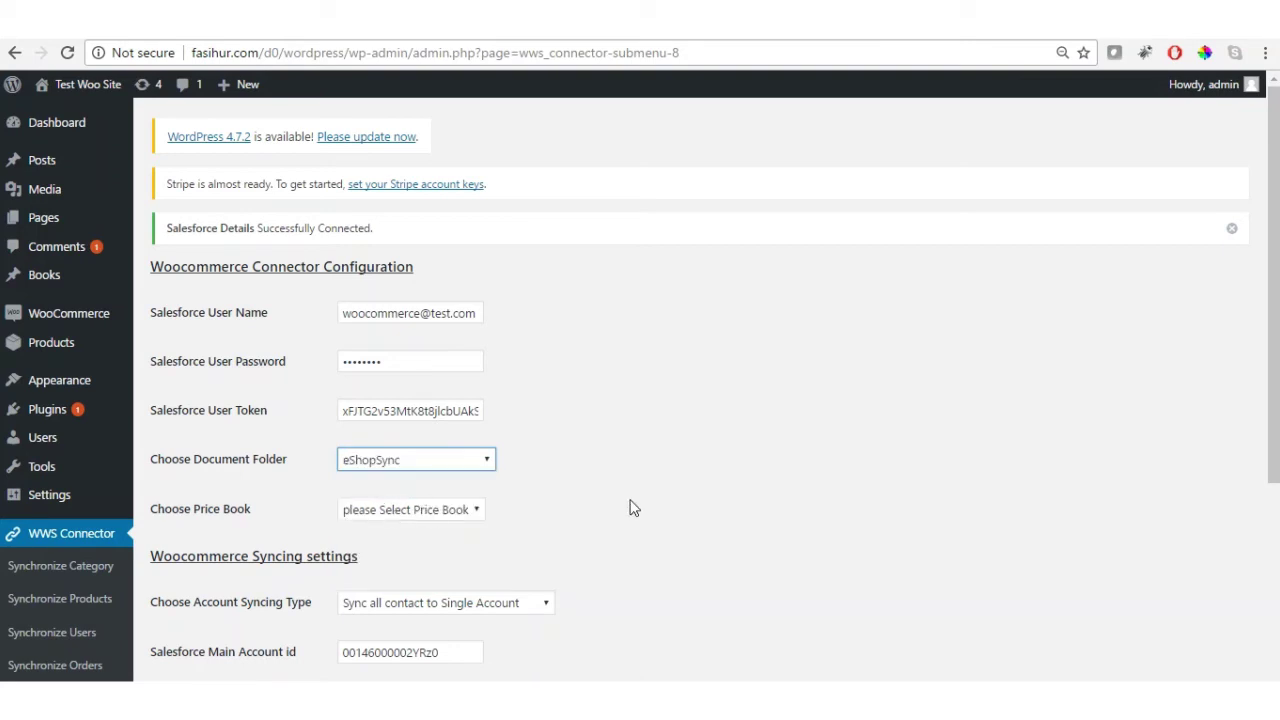
left_click(477, 513)
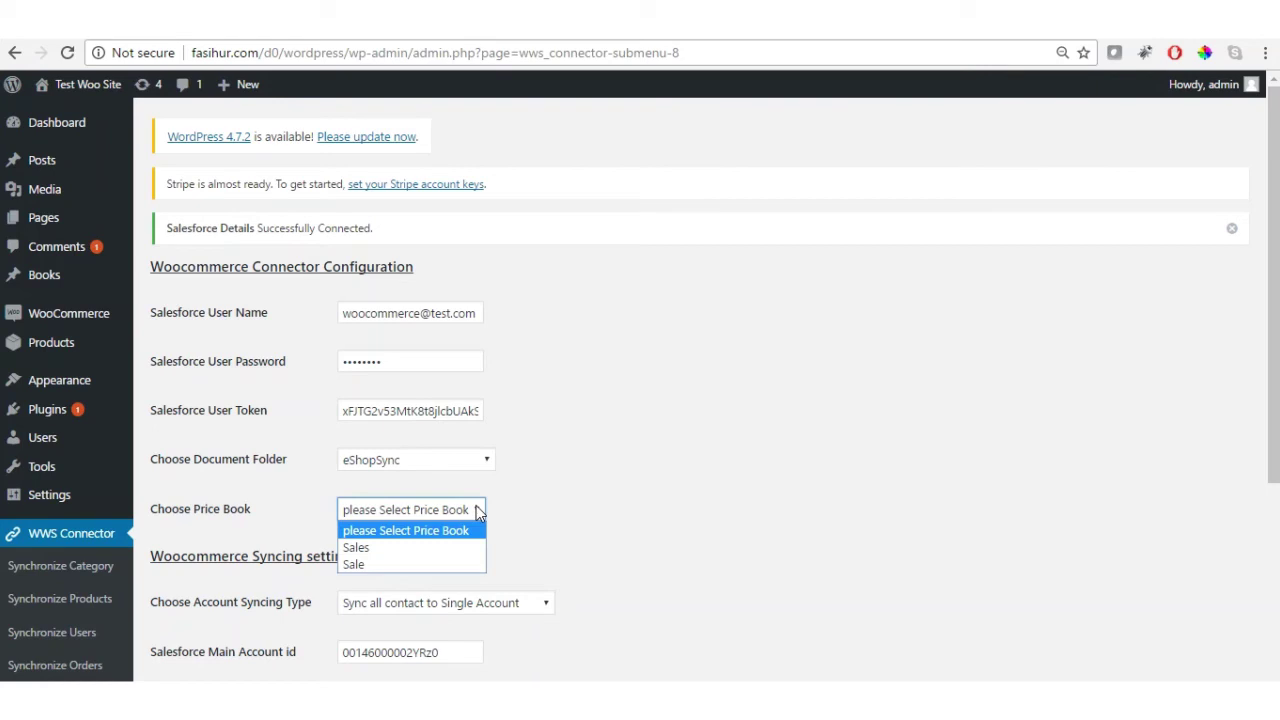
left_click(367, 565)
- Save the document folder and price book choices, and review the resulting connector configuration
left_click_drag(1274, 300, 1274, 476)
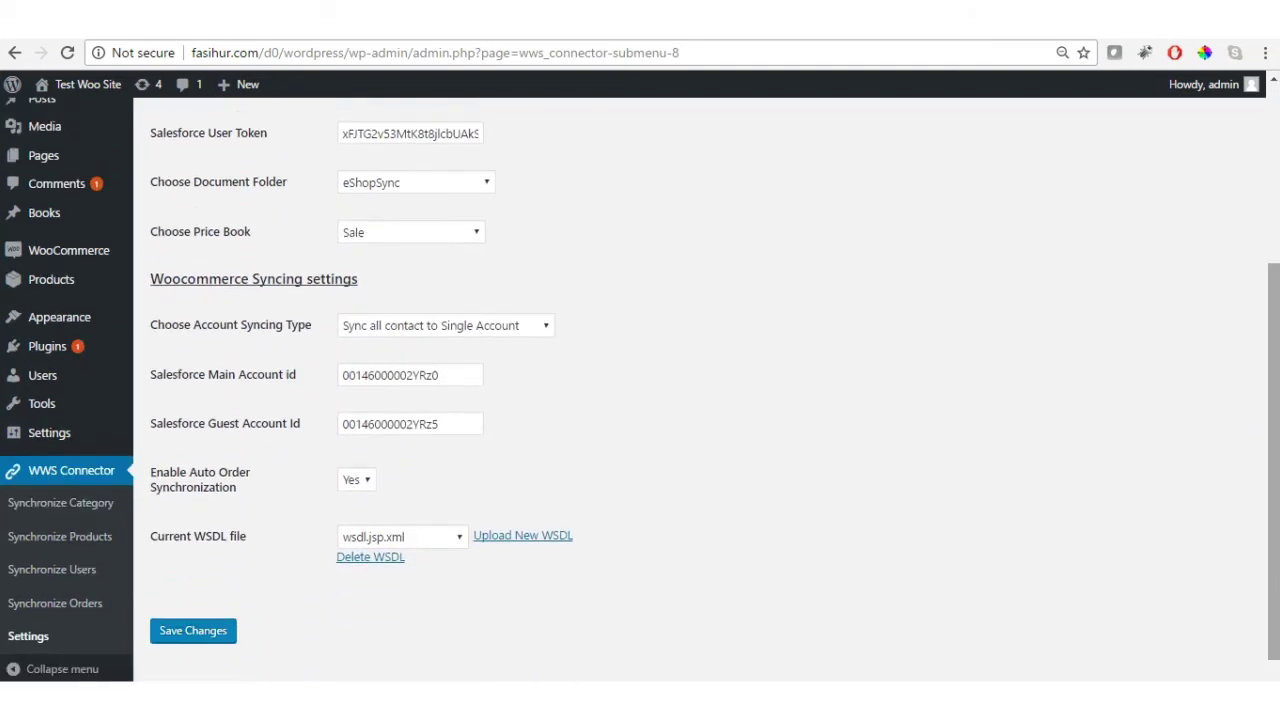
left_click(204, 630)
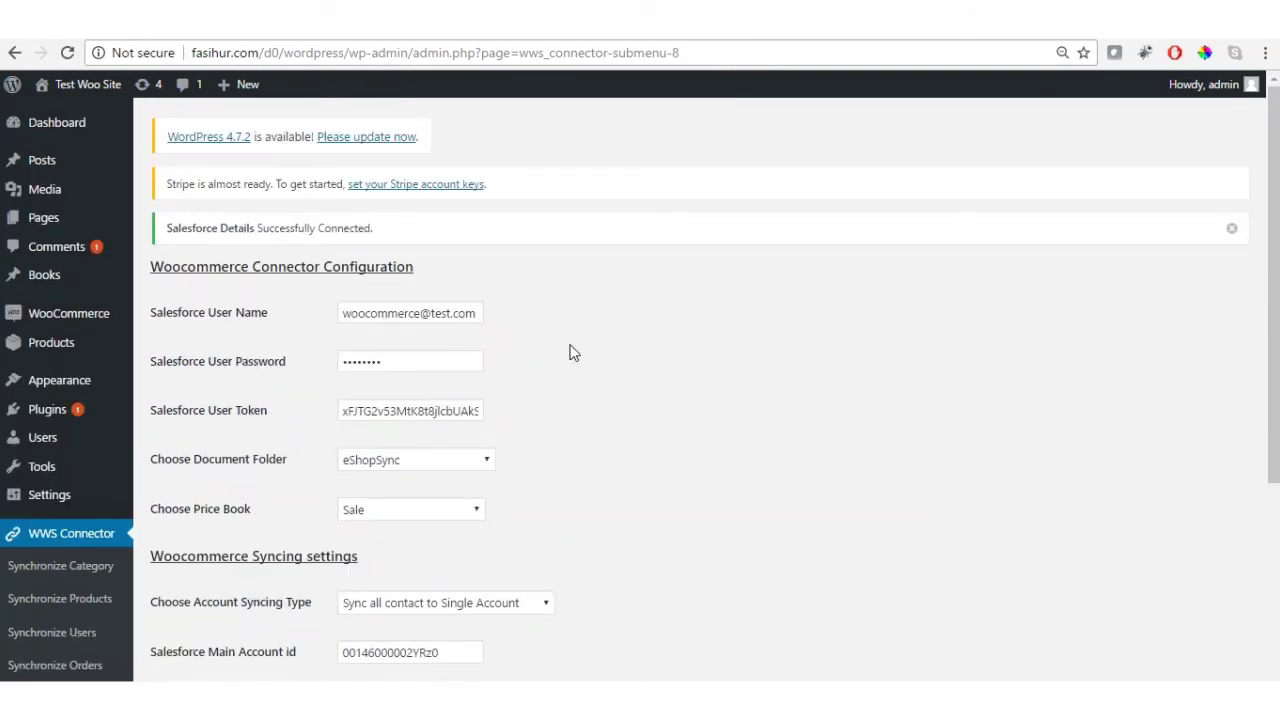
left_click_drag(244, 226, 420, 220)
left_click(893, 280)
scroll(1274, 285, "down", 1)
scroll(640, 386, "down", 1)
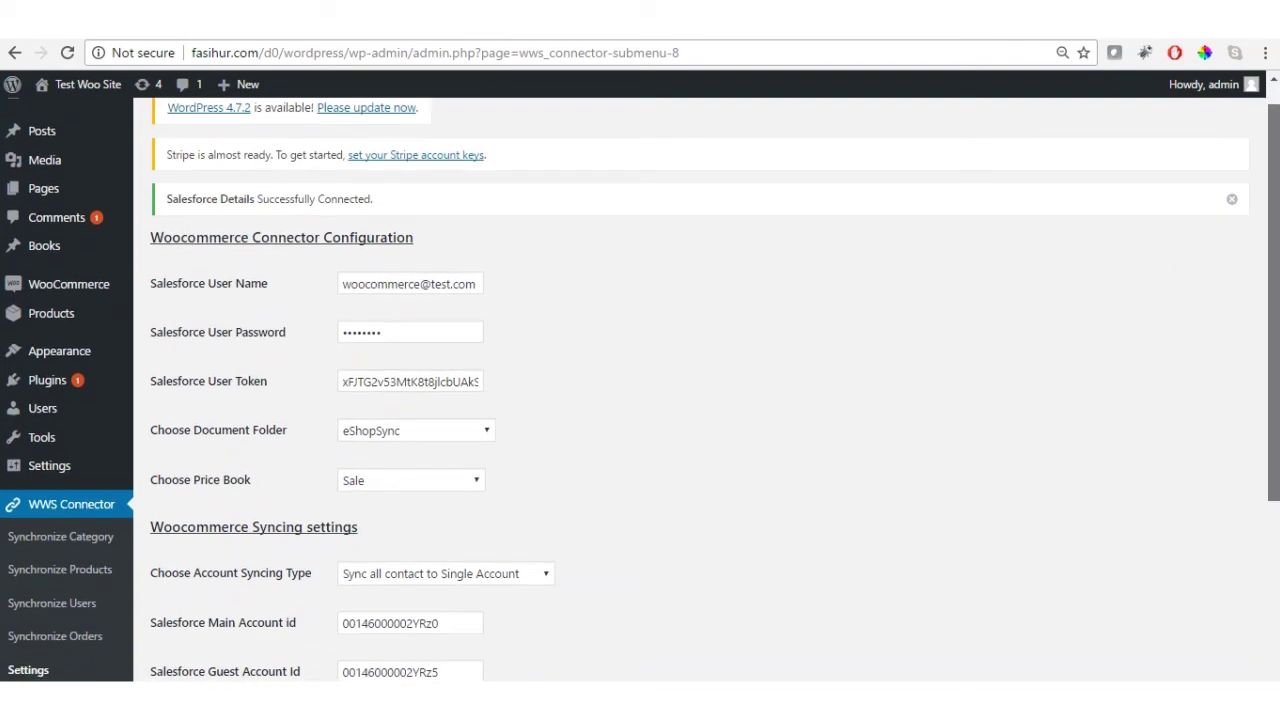
scroll(640, 390, "down", 1)
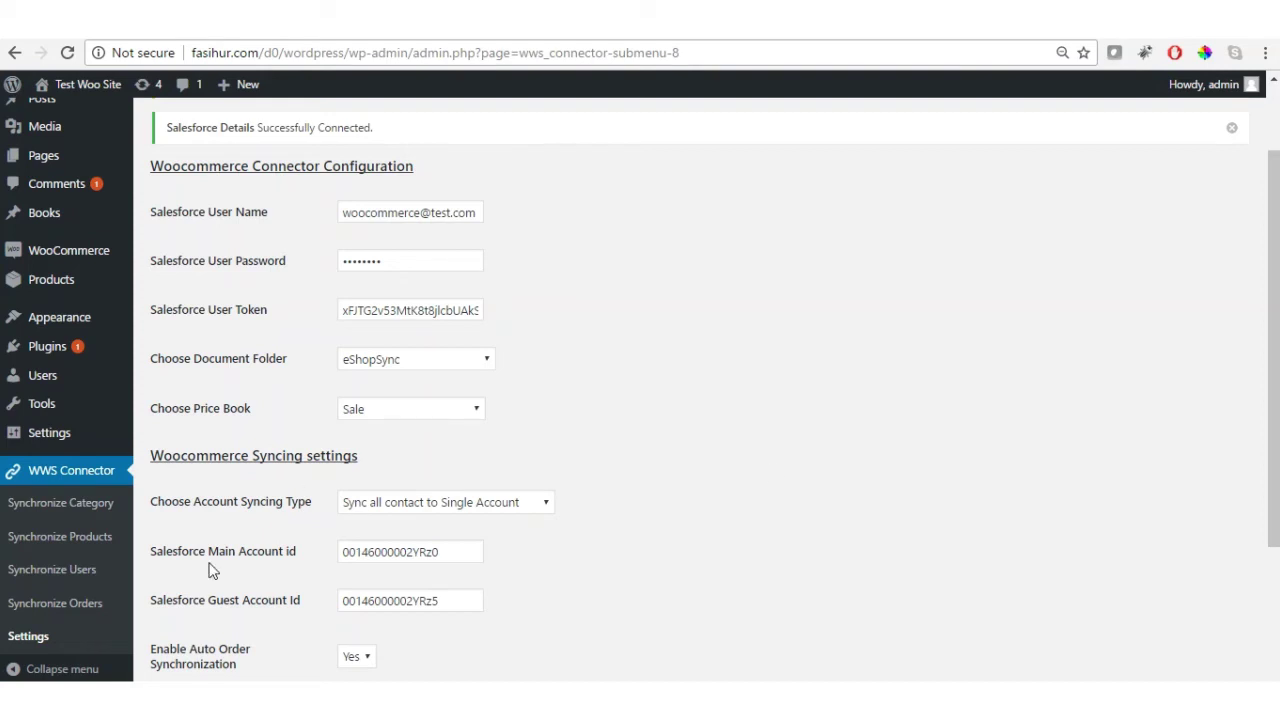
- Open the Synchronize Users page, start synchronizing the WooCommerce users to Salesforce and check the progress message
left_click(87, 570)
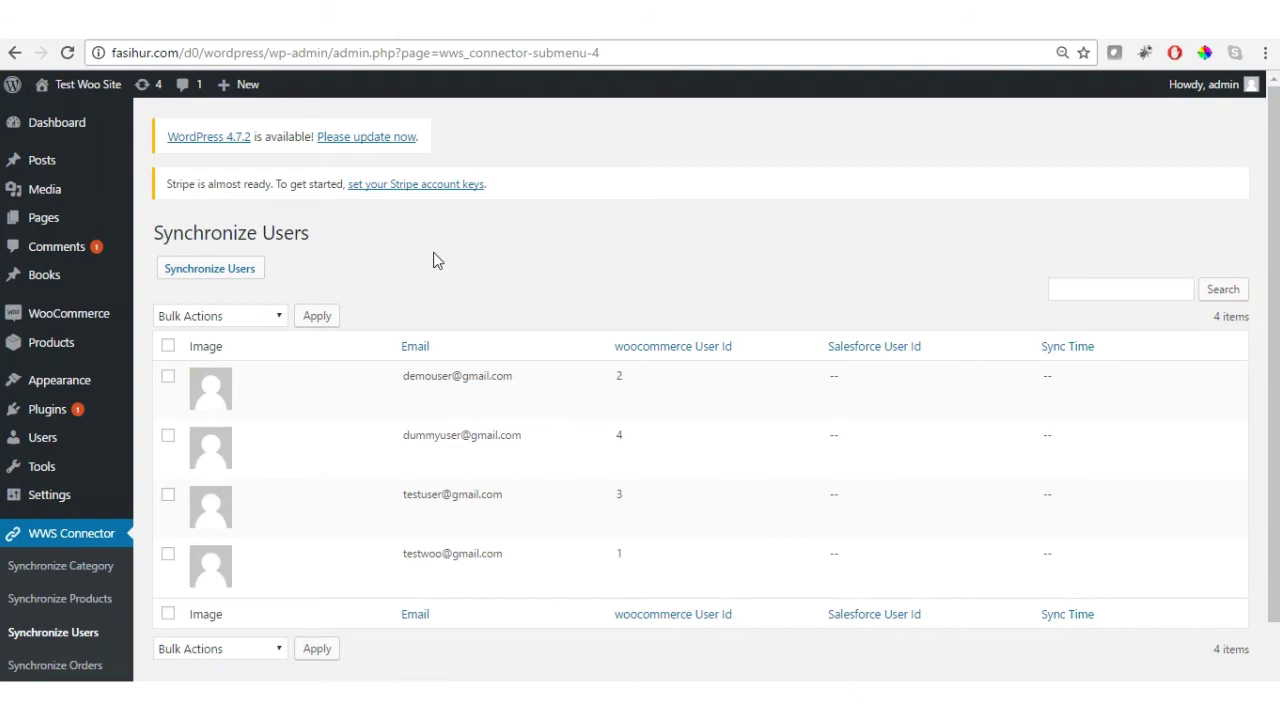
left_click(224, 274)
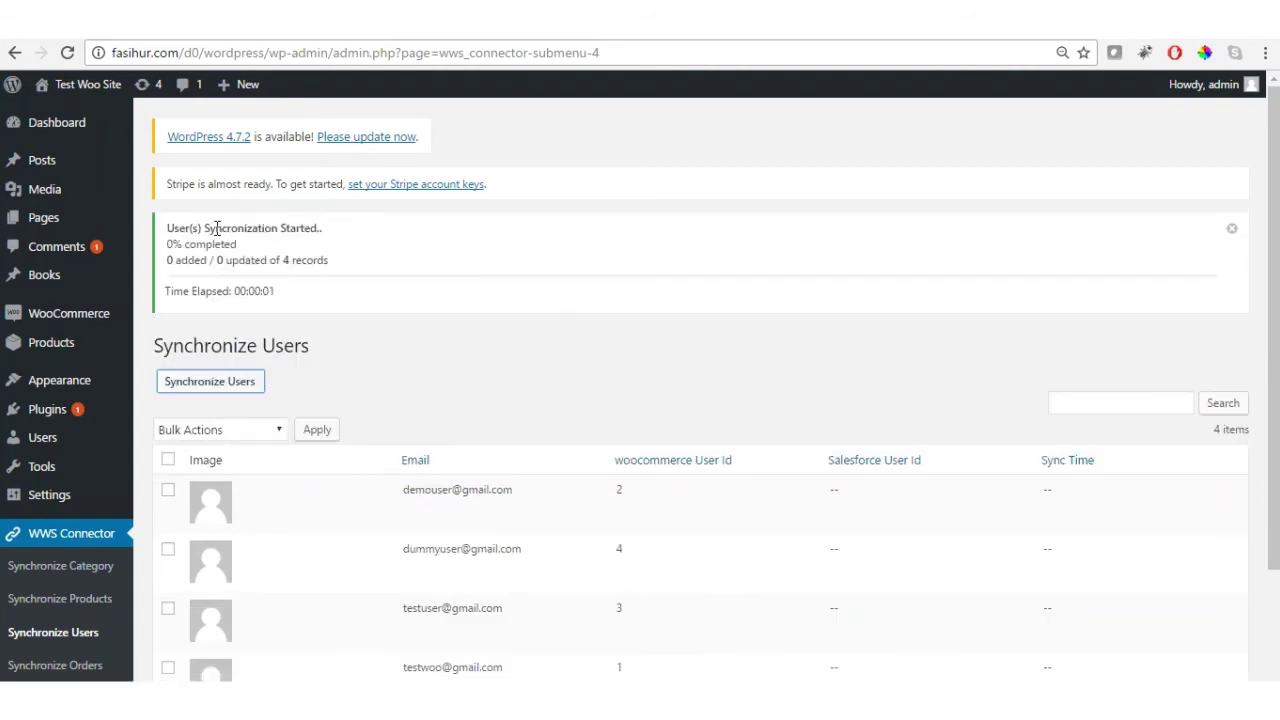
left_click_drag(205, 228, 354, 246)
left_click(476, 298)
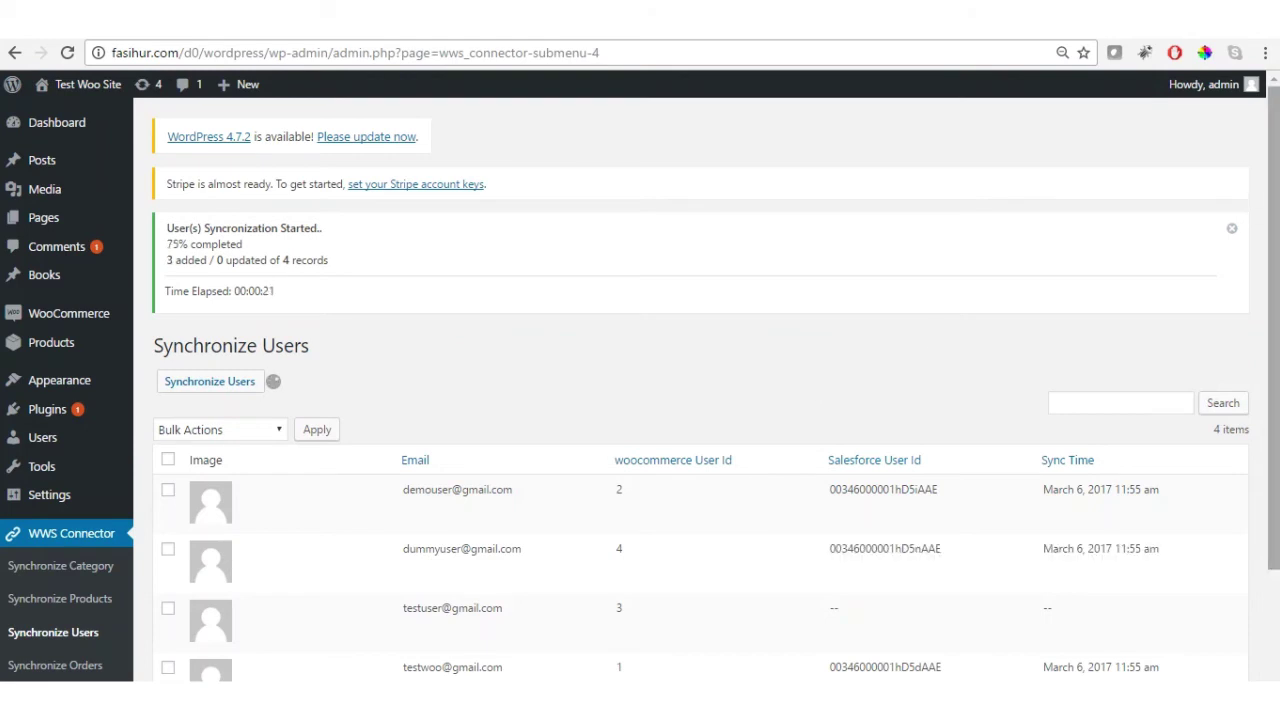
- Check the user synchronization progress and review the Salesforce ids and sync times of the listed users
scroll(700, 400, "down", 1)
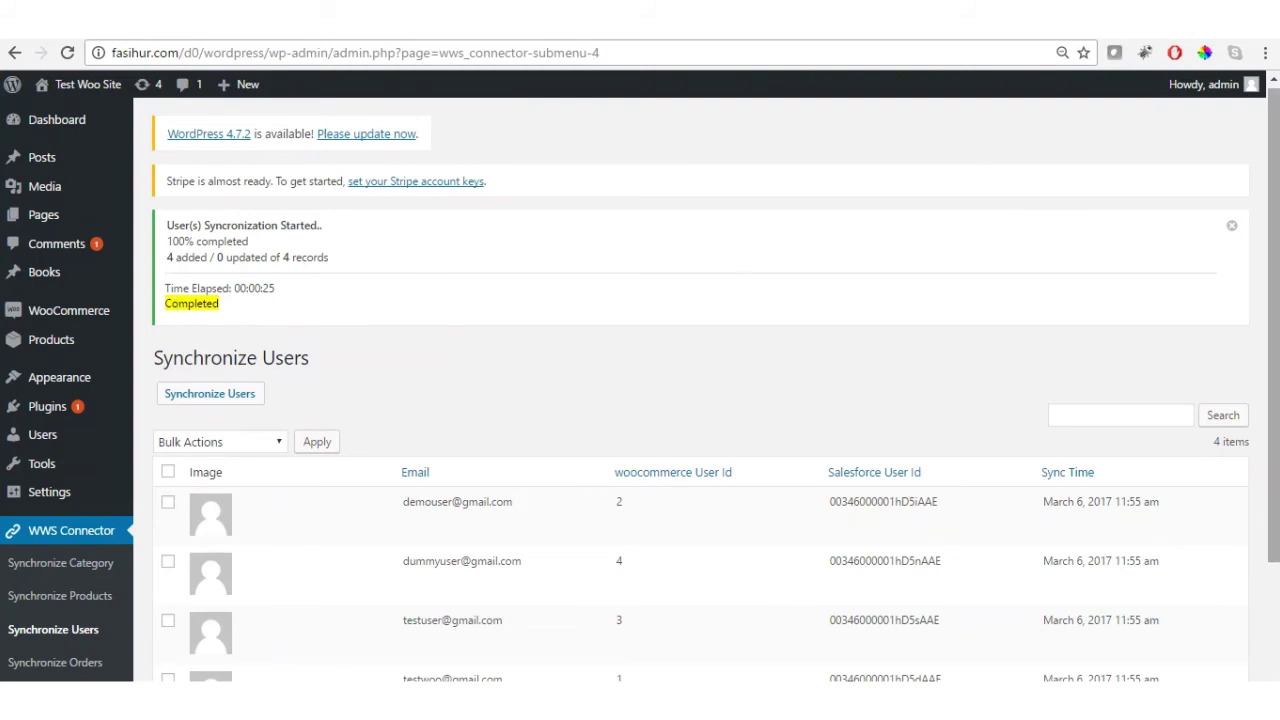
scroll(1000, 209, "down", 1)
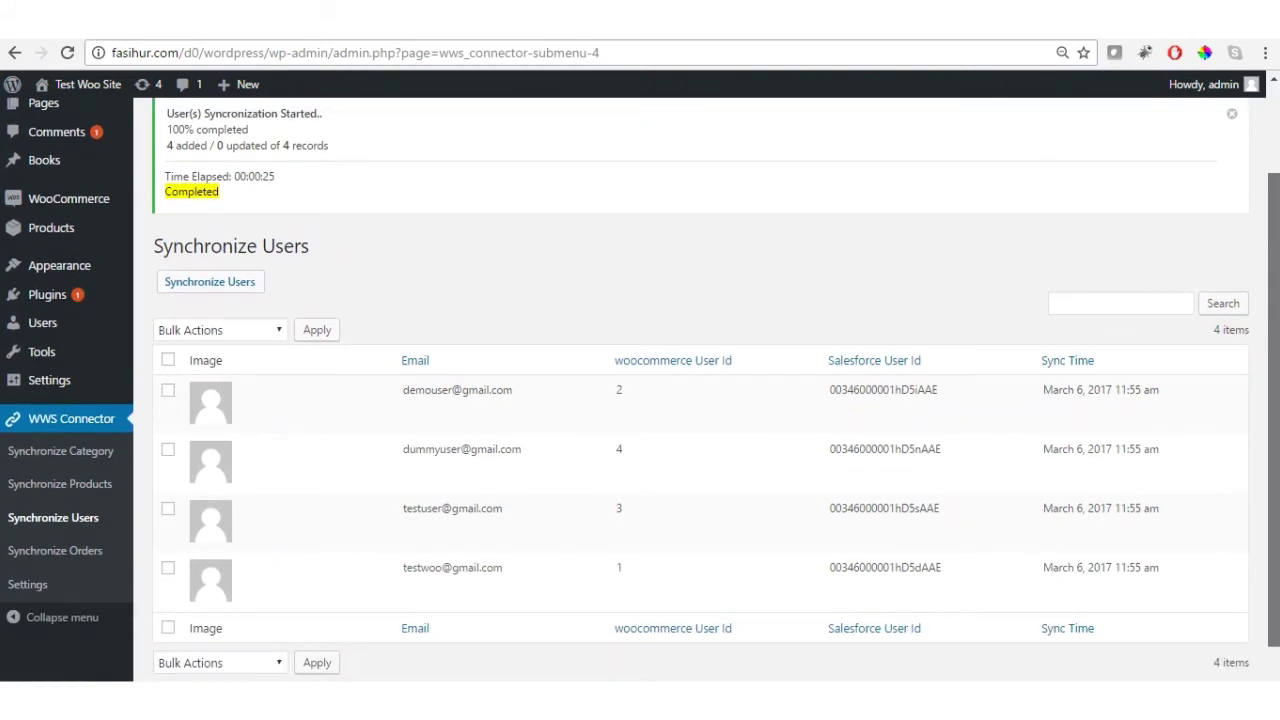
scroll(443, 148, "down", 1)
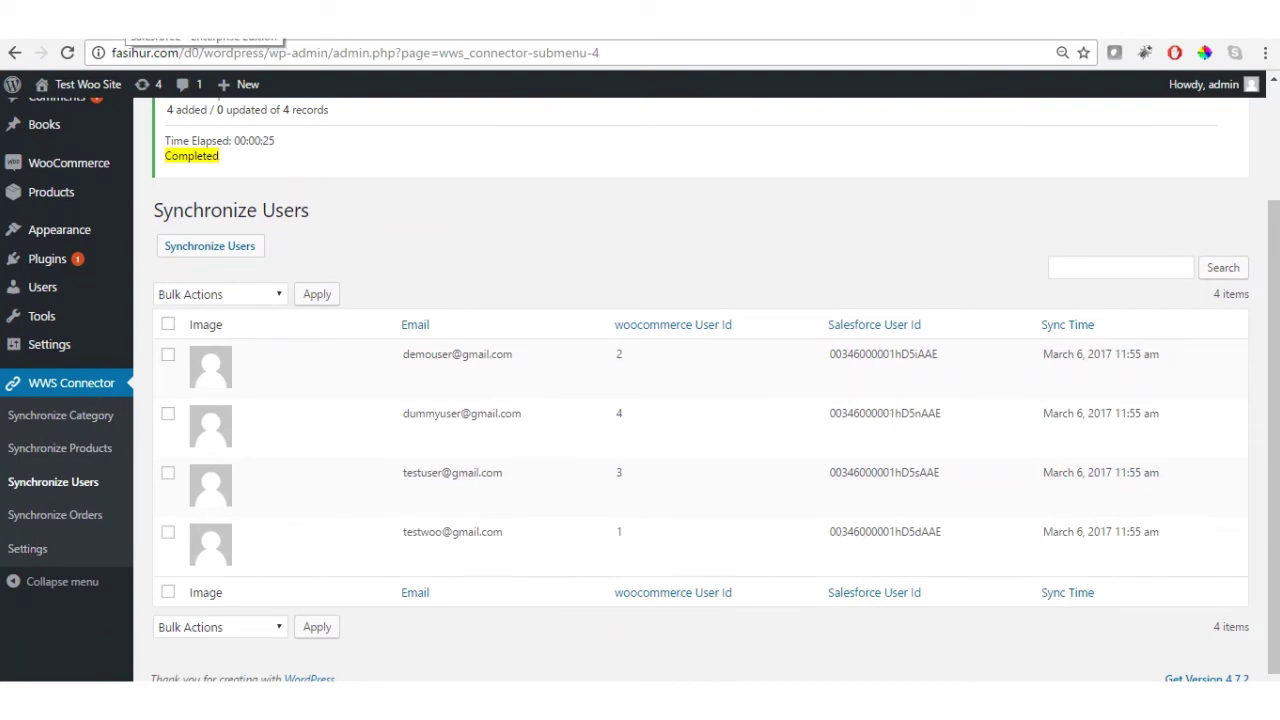
- Switch to Salesforce, reload the home page and open the eShopSync for Woocommerce app
left_click(205, 15)
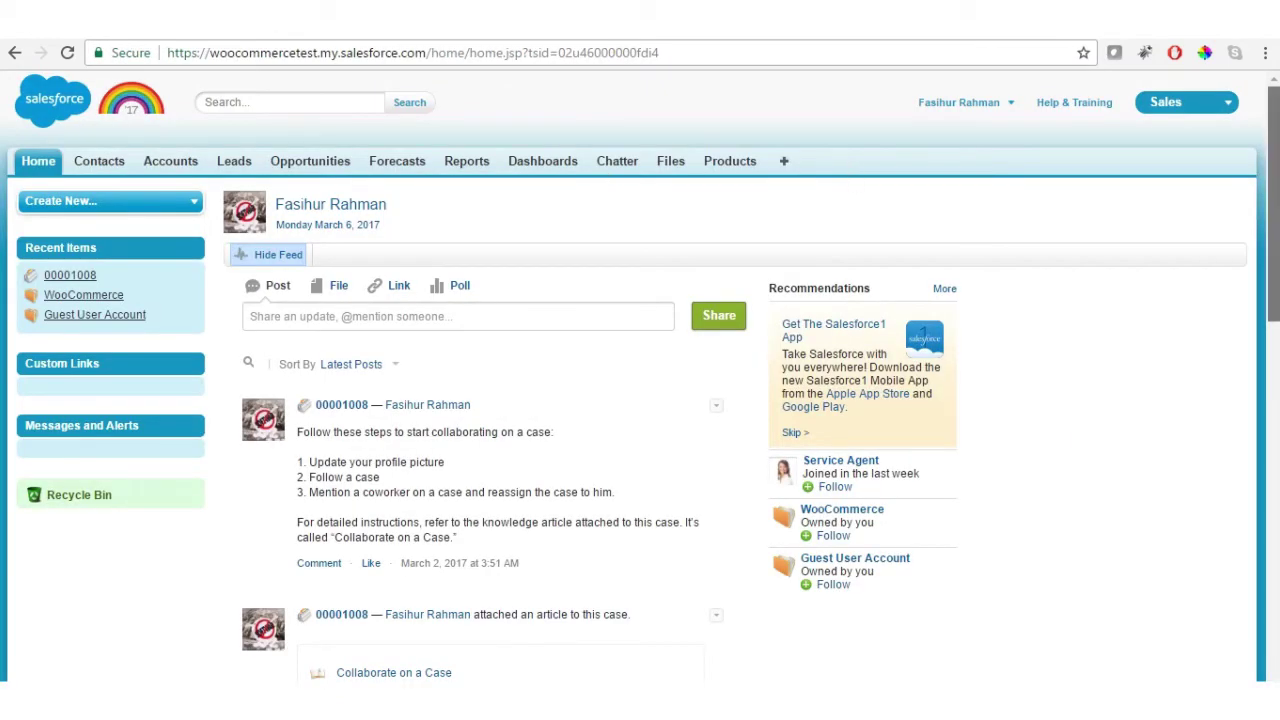
left_click(1208, 103)
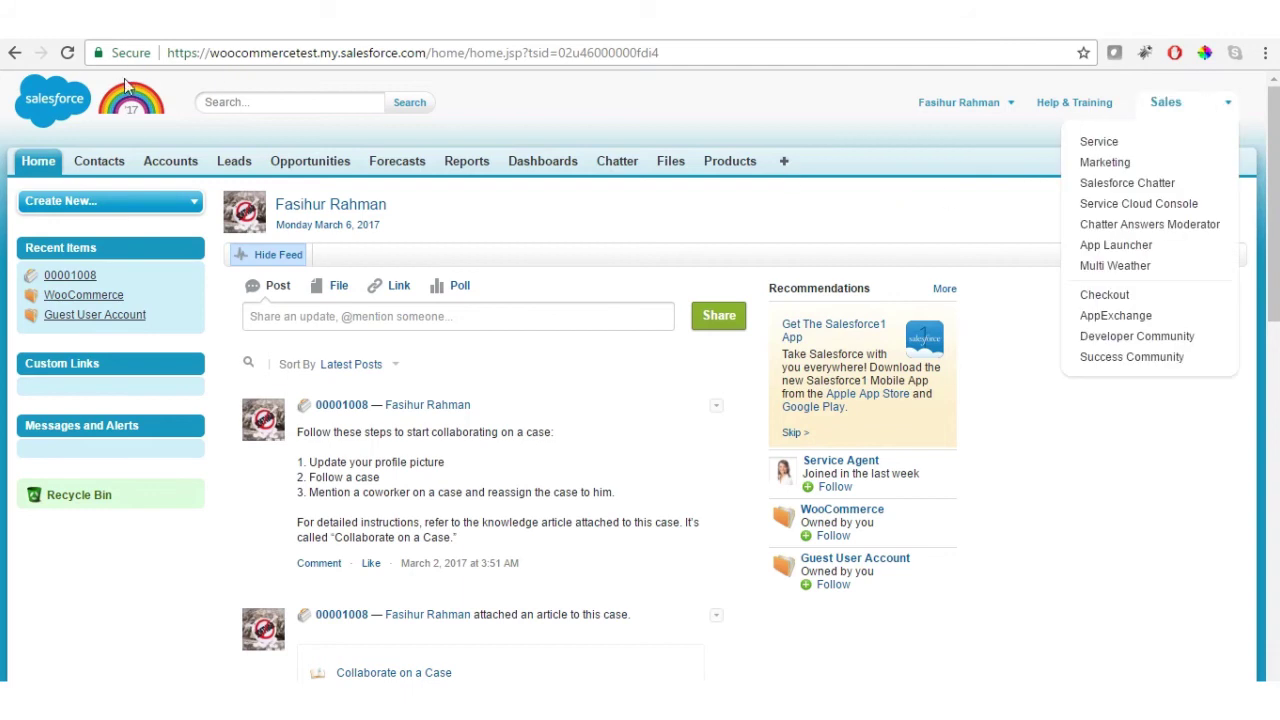
left_click(67, 55)
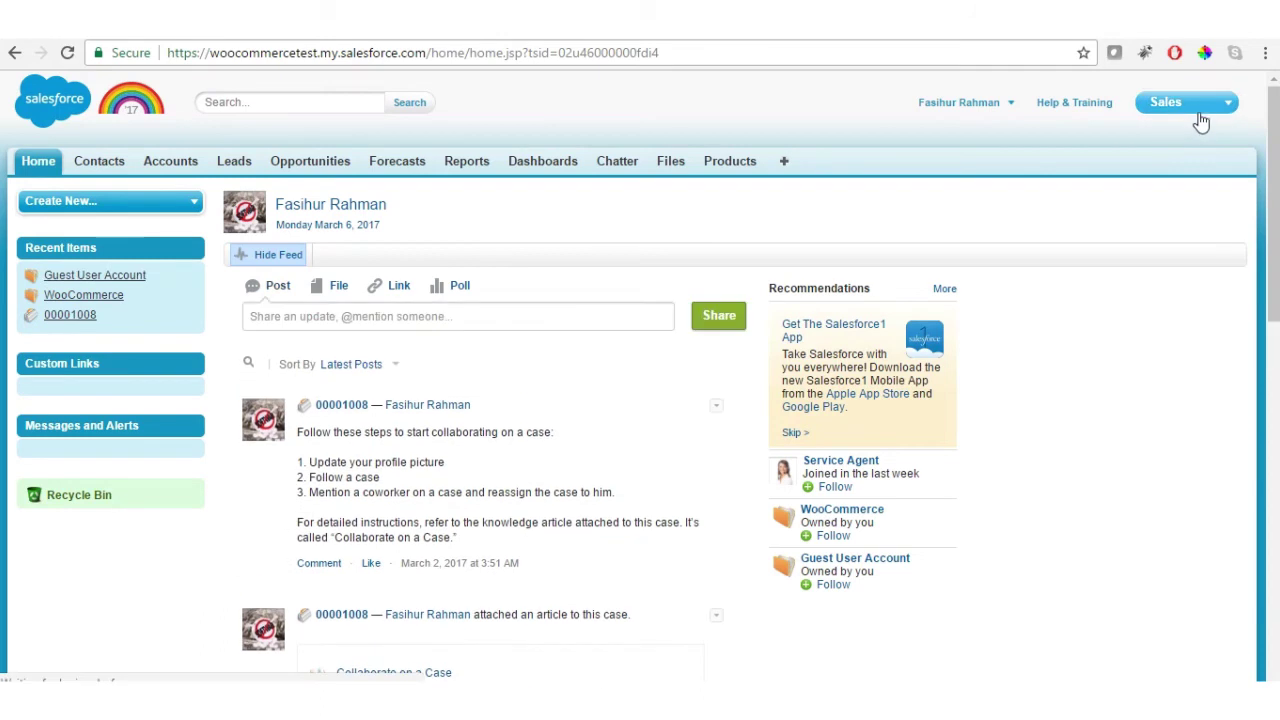
left_click(1201, 122)
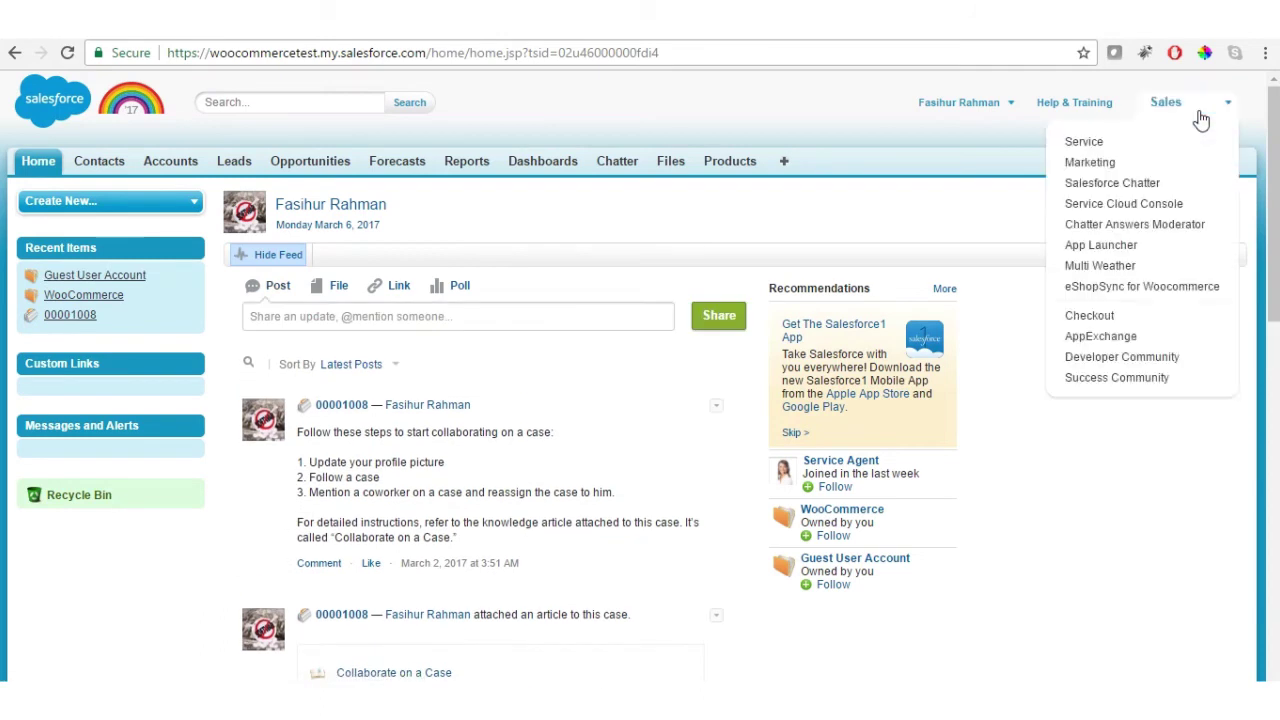
left_click(1119, 300)
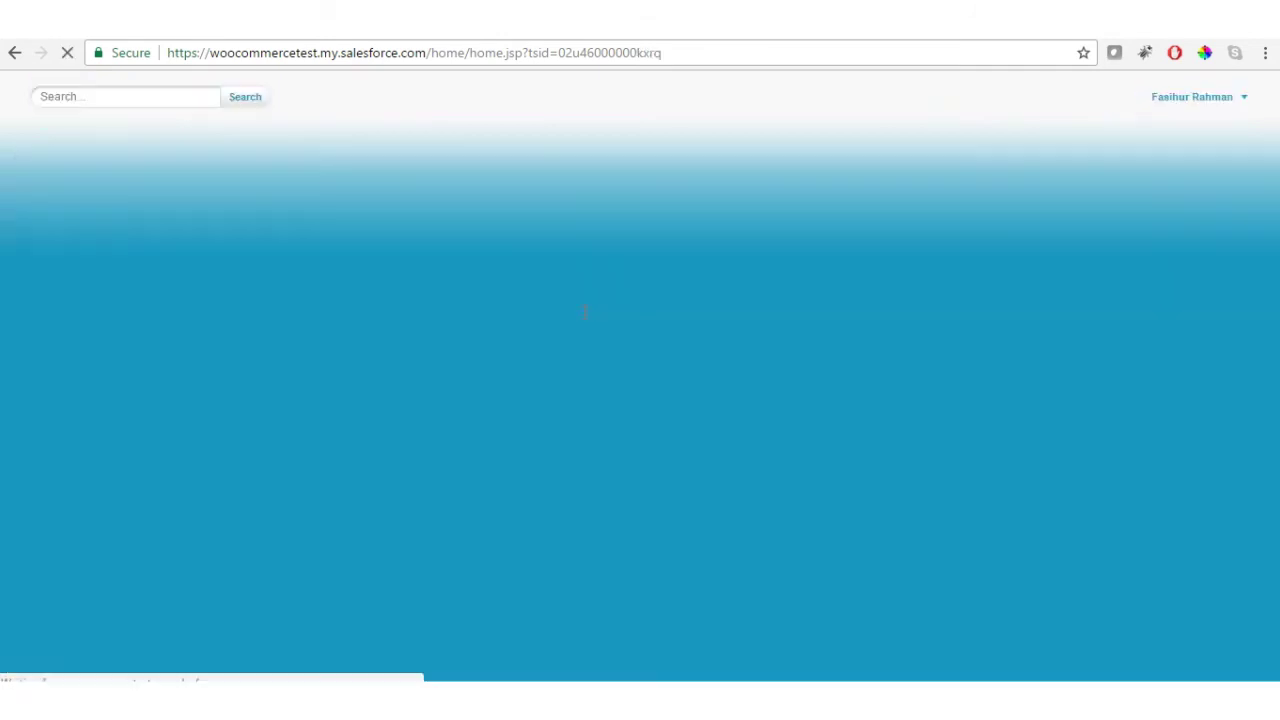
- Open the Customers list in the Woocommerce-salesforce section and check the contacts of the WooCommerce account
left_click(143, 158)
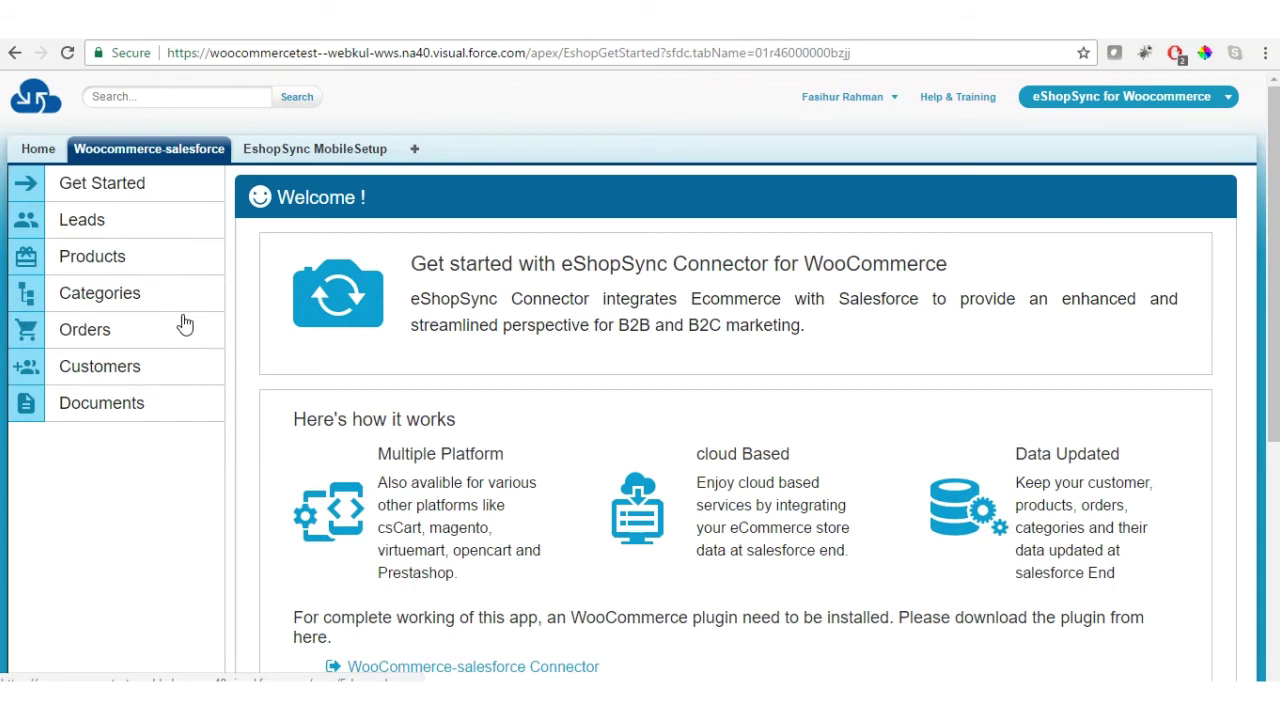
left_click(110, 373)
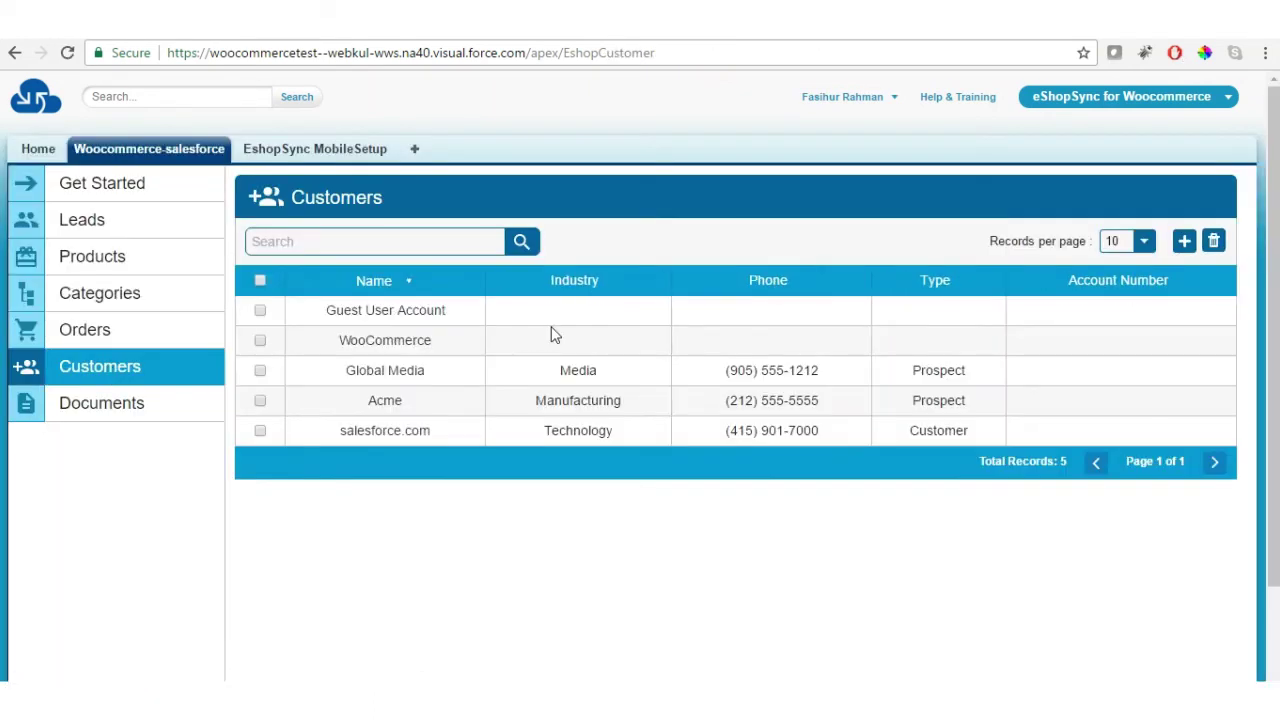
left_click(378, 345)
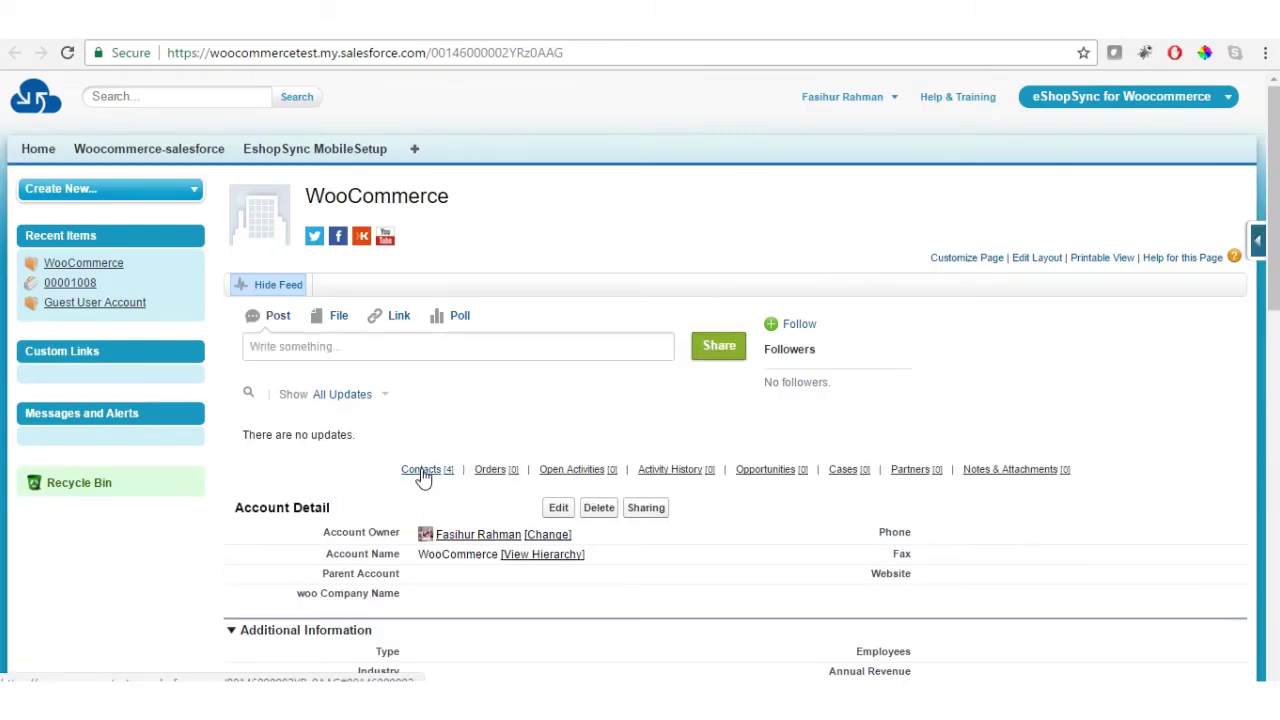
mouse_move(424, 477)
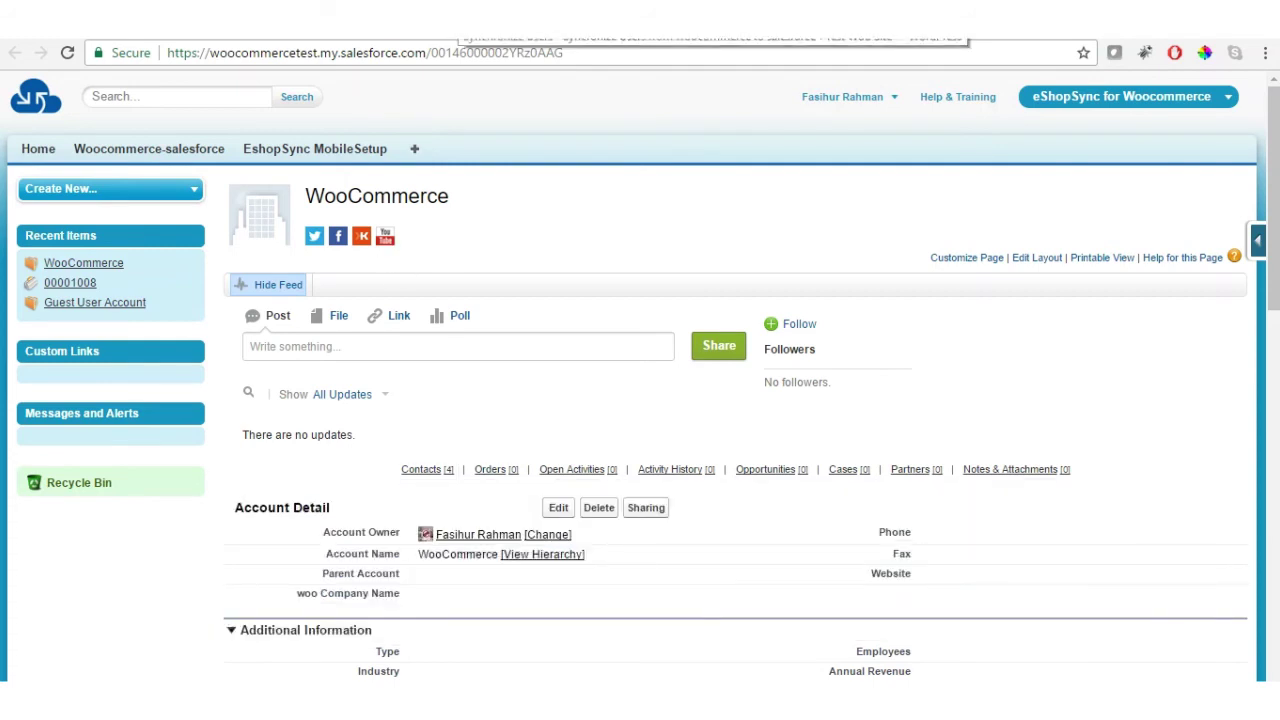
- Return to the WordPress admin, open the Synchronize Category page and check the available bulk actions
key("ctrl+Tab")
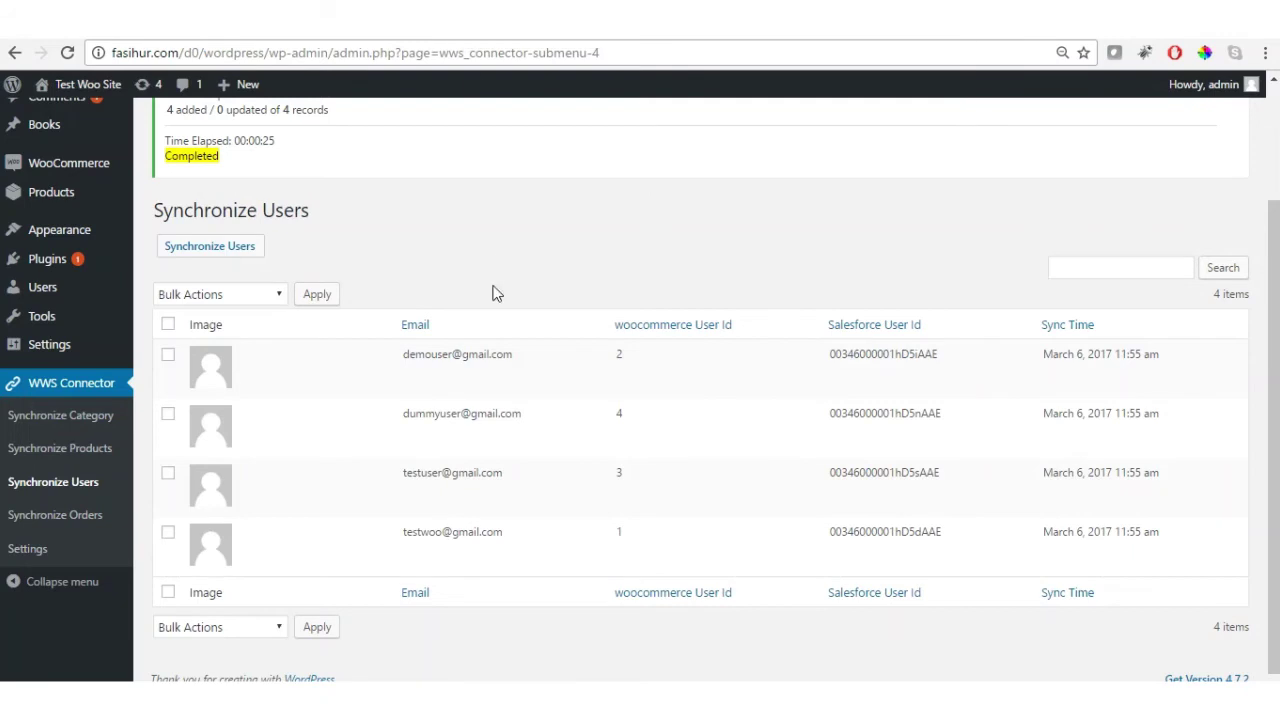
left_click(39, 416)
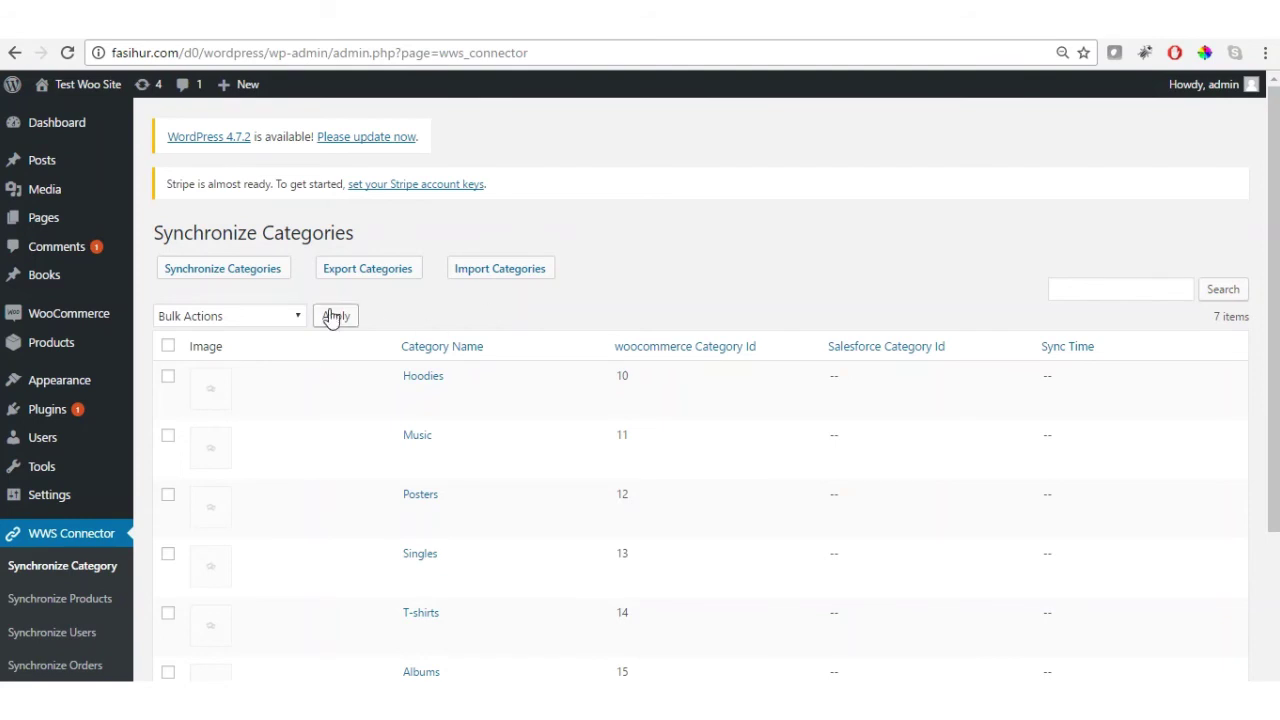
left_click(258, 316)
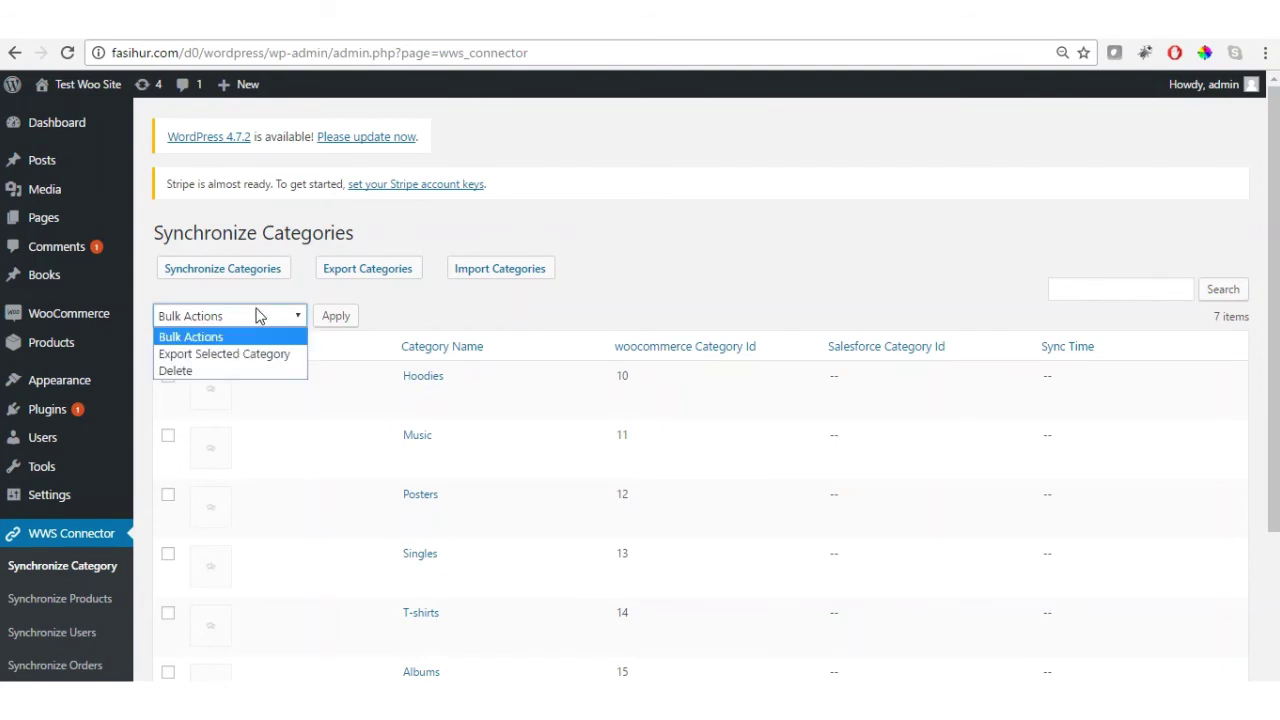
left_click(405, 308)
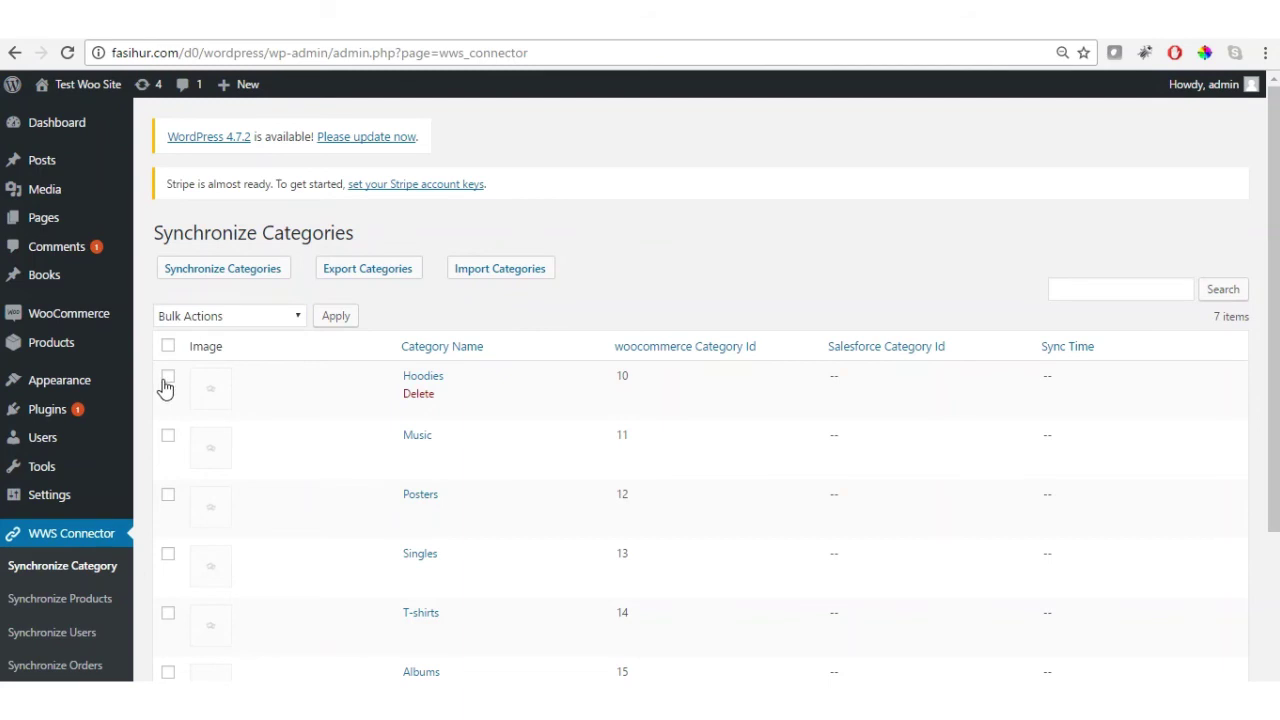
left_click(168, 379)
left_click(290, 315)
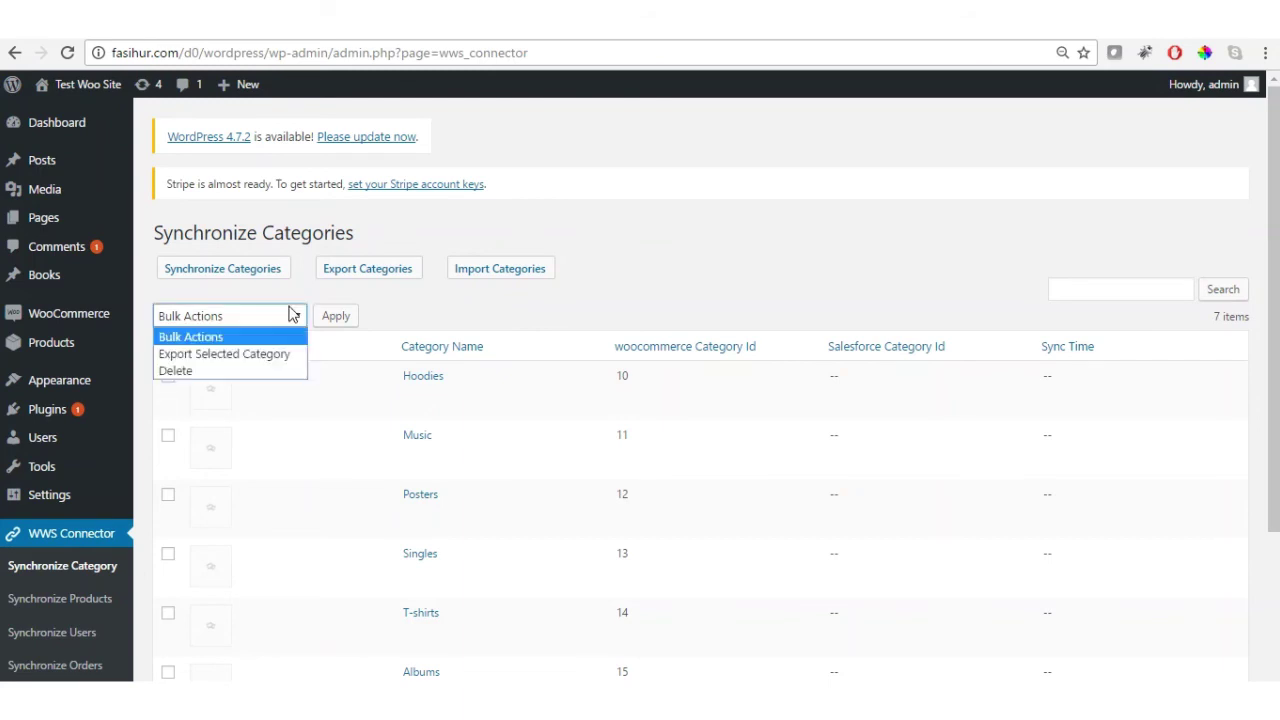
left_click(228, 355)
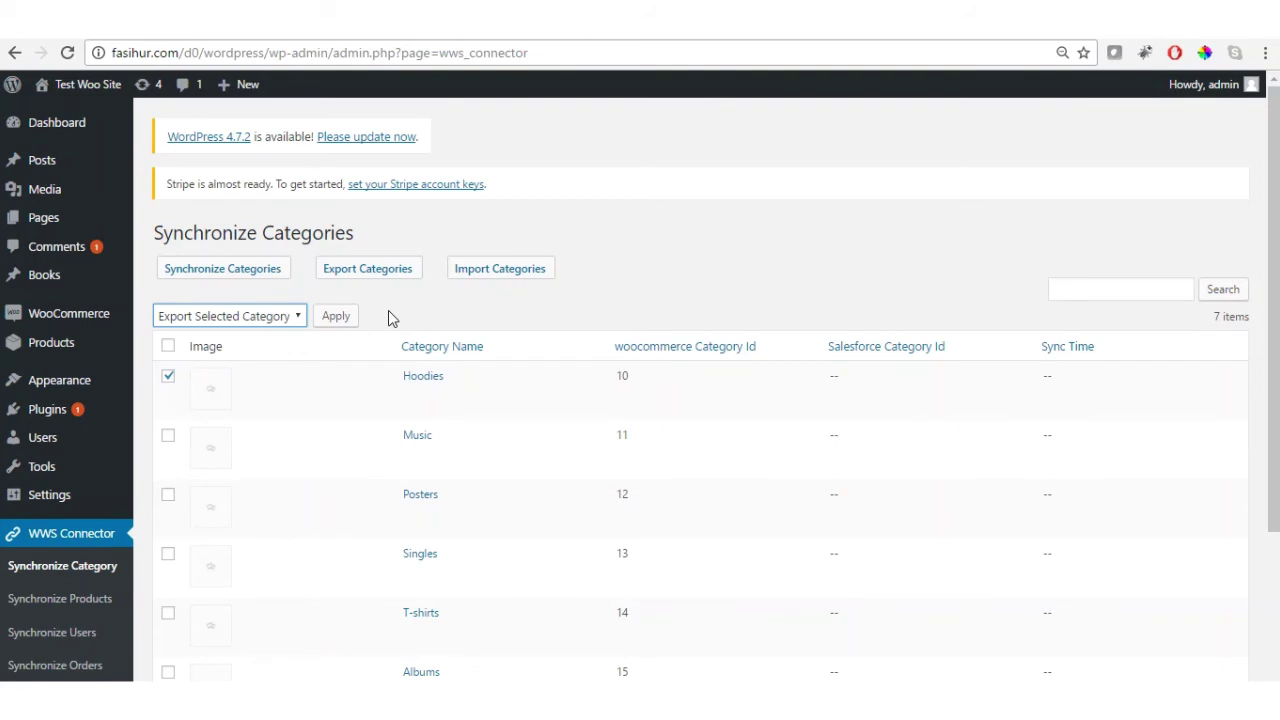
left_click(295, 326)
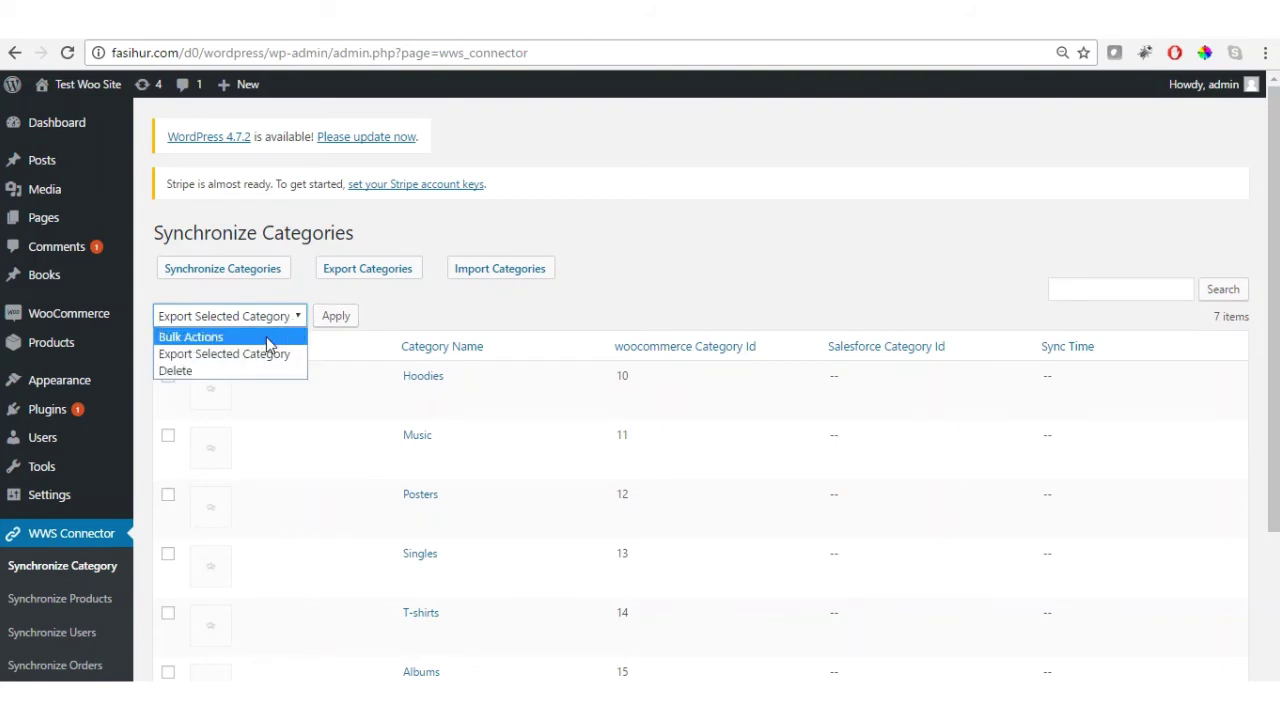
left_click(263, 337)
- Try to synchronize all categories with Salesforce and examine the returned message about the object type
left_click(170, 347)
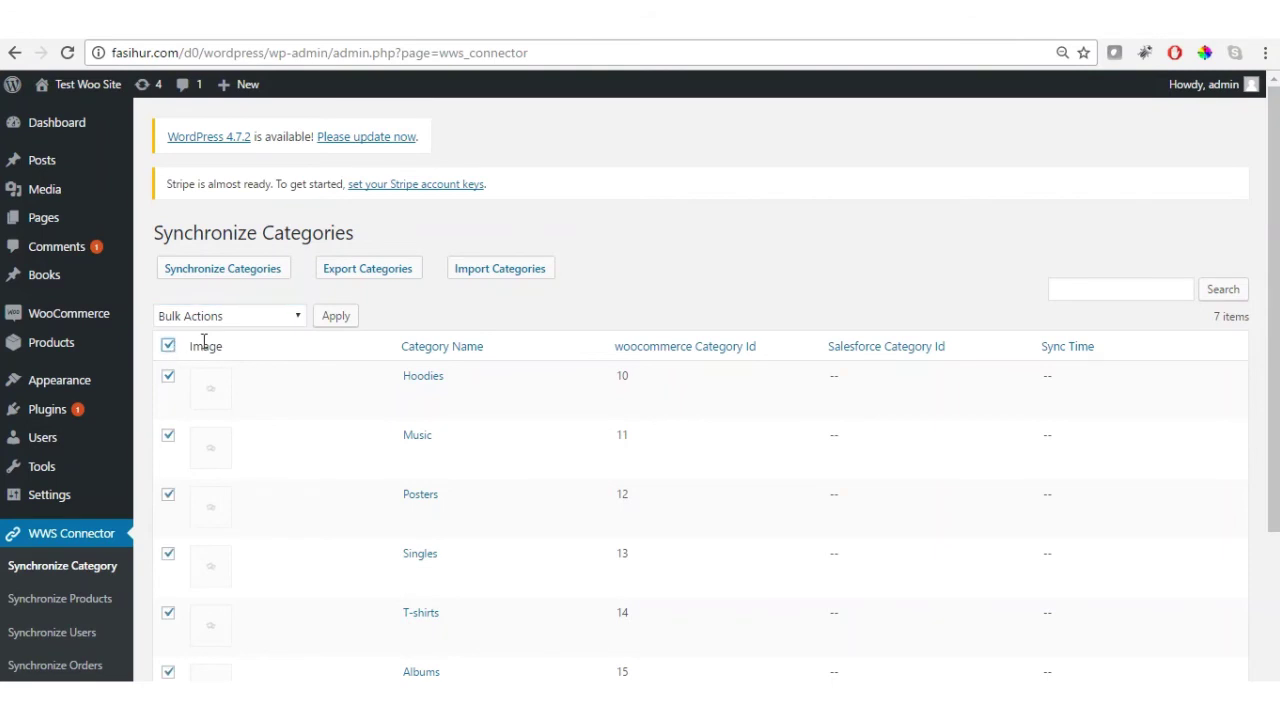
left_click(239, 273)
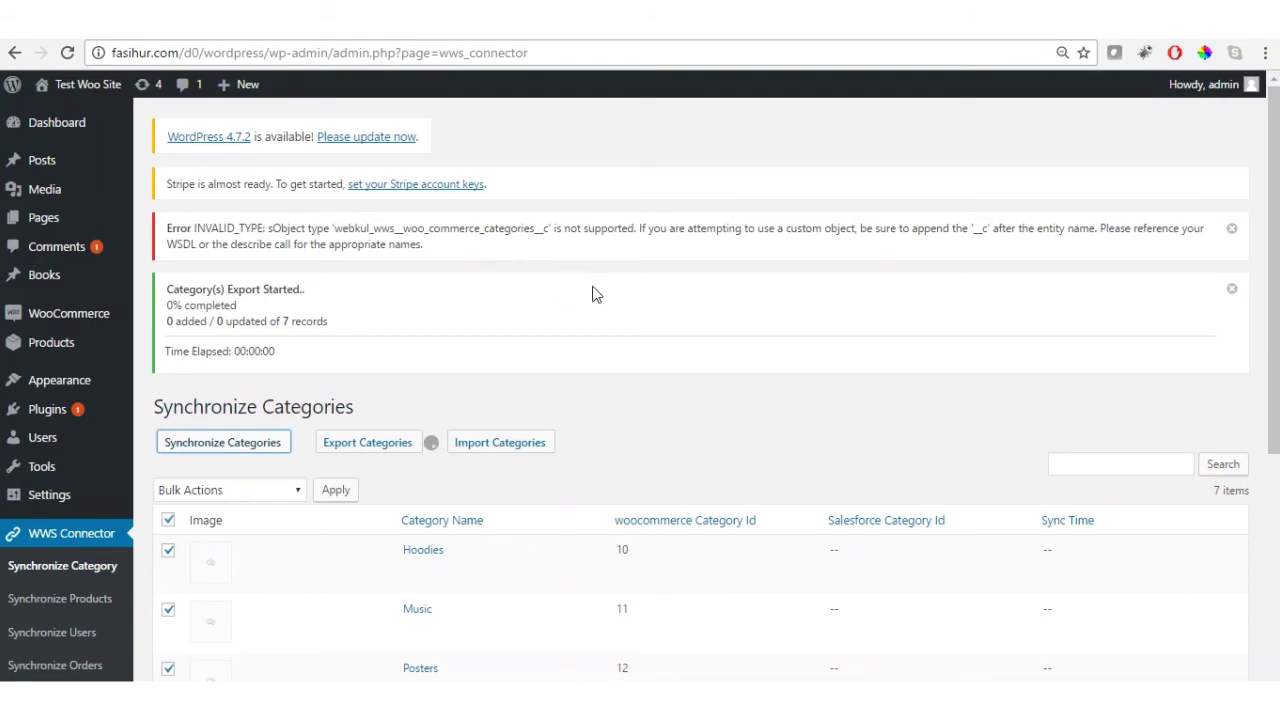
left_click_drag(336, 229, 430, 234)
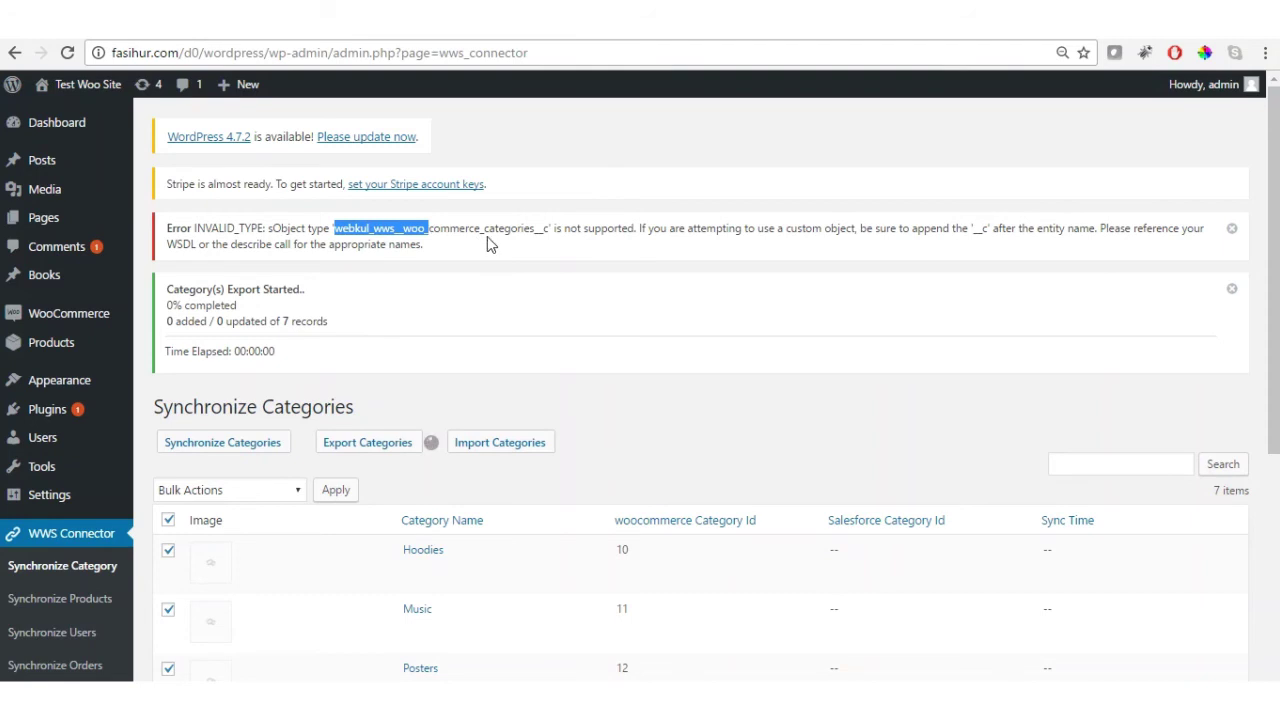
left_click(614, 249)
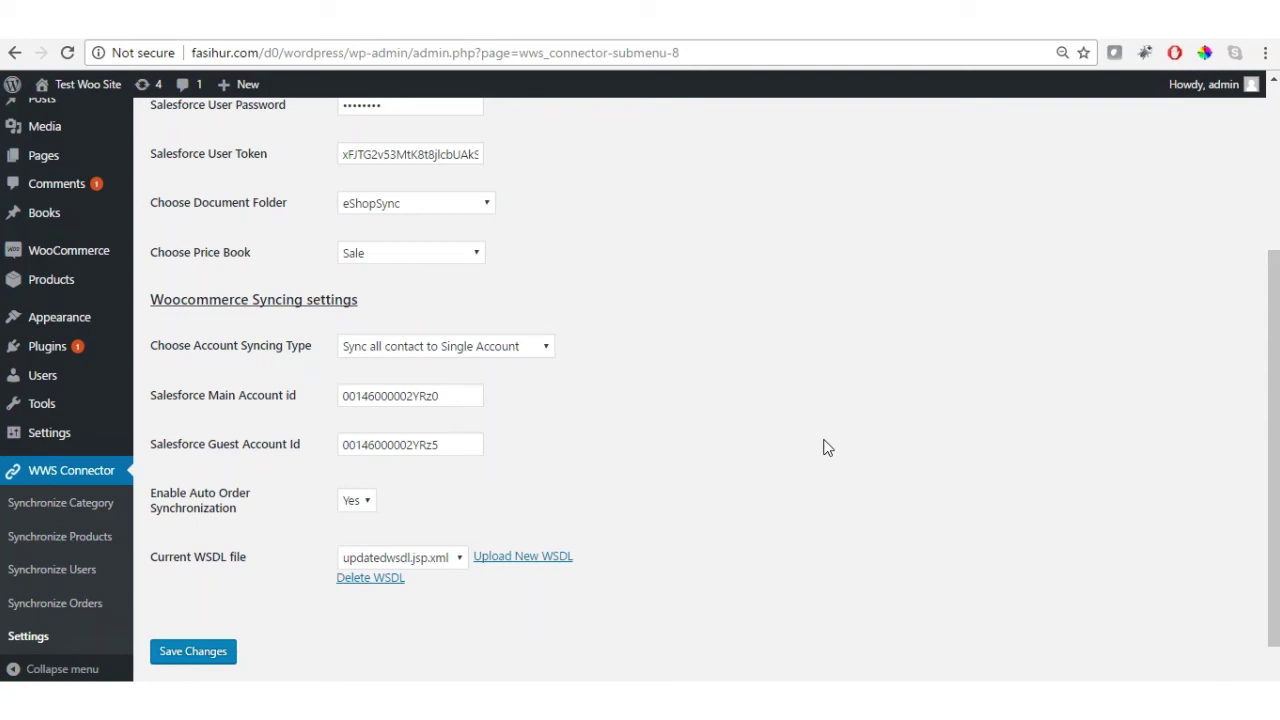
- Check which WSDL files are available as the current WSDL file in the connector settings
left_click(450, 561)
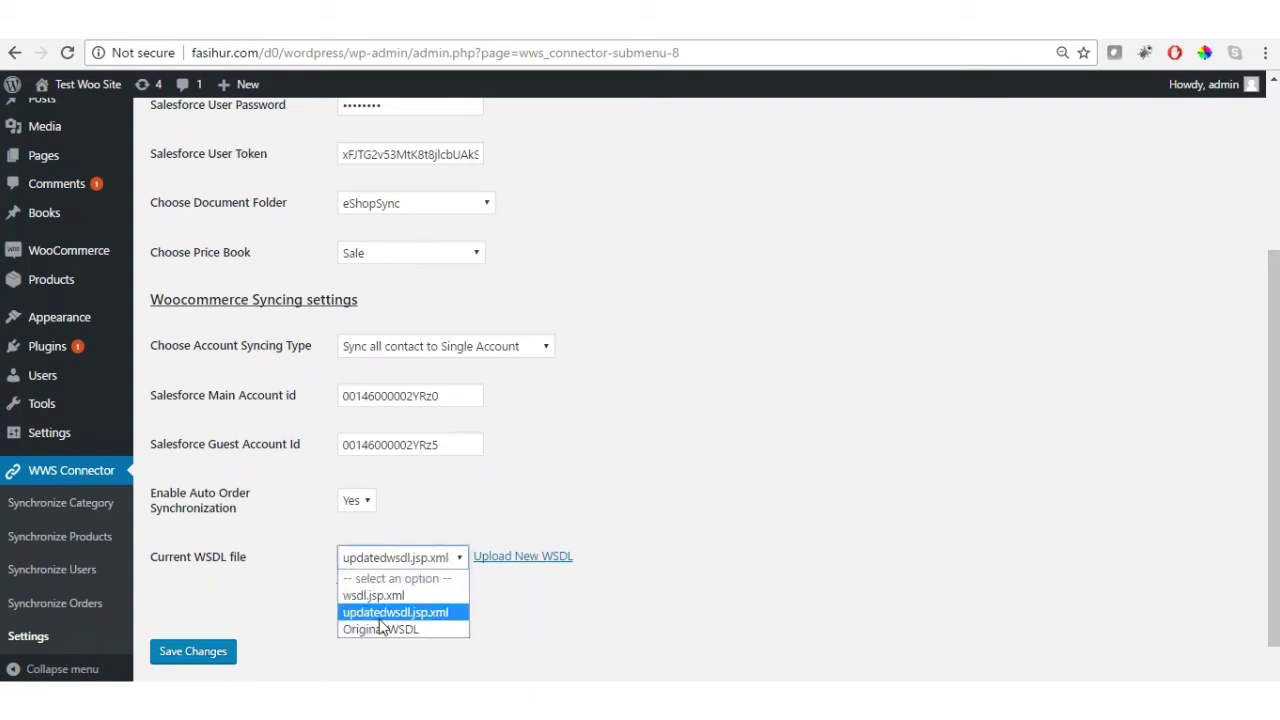
left_click(512, 610)
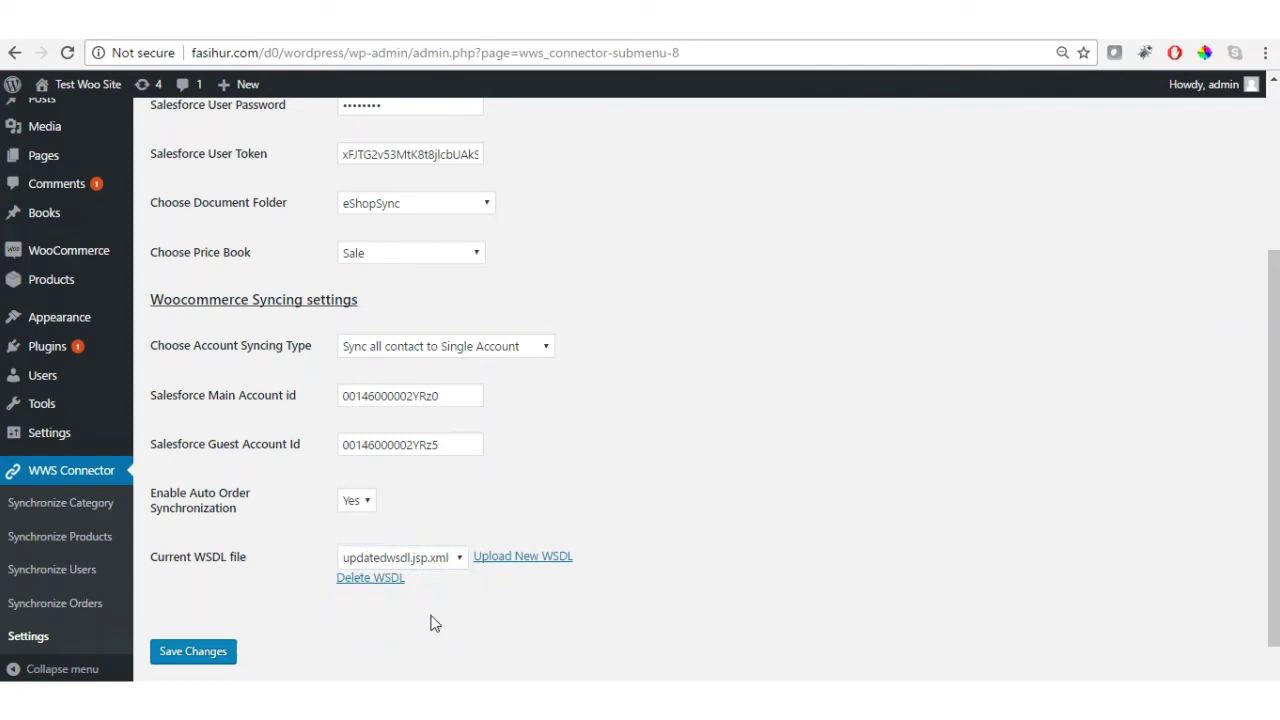
- Return to the Synchronize Category page, select all categories, synchronize them with Salesforce and follow the export progress
left_click(63, 505)
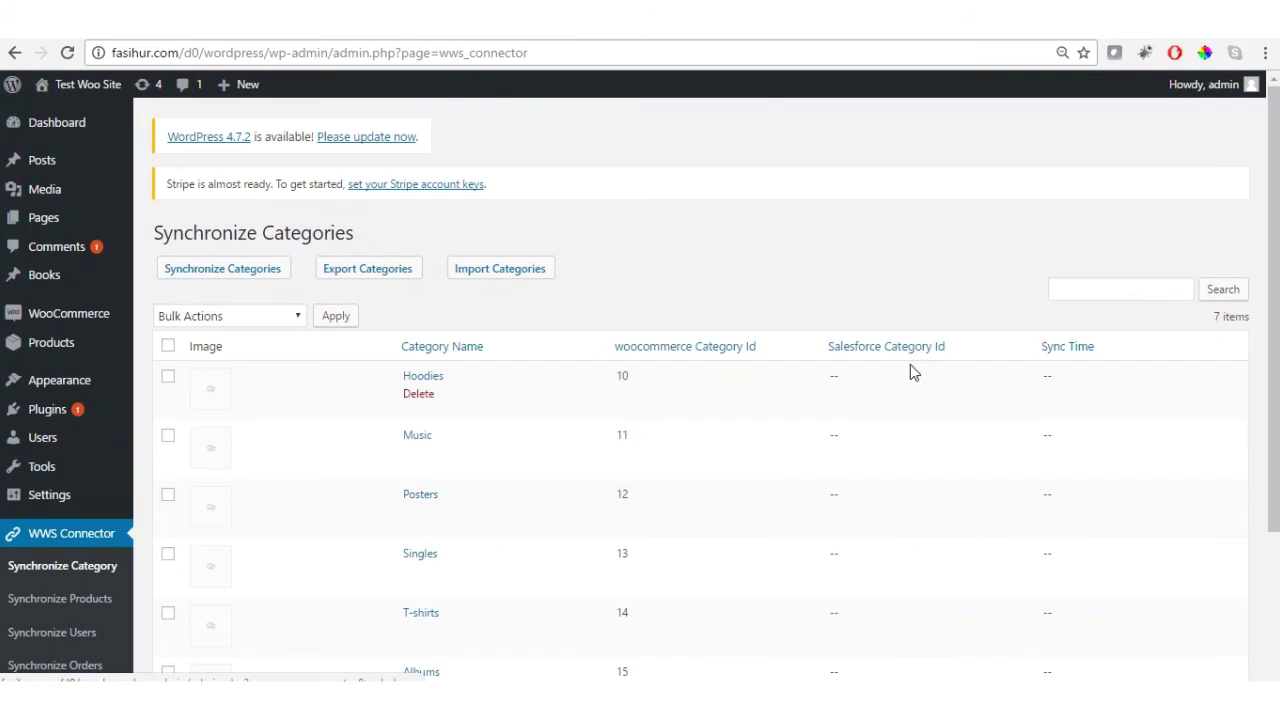
left_click(168, 346)
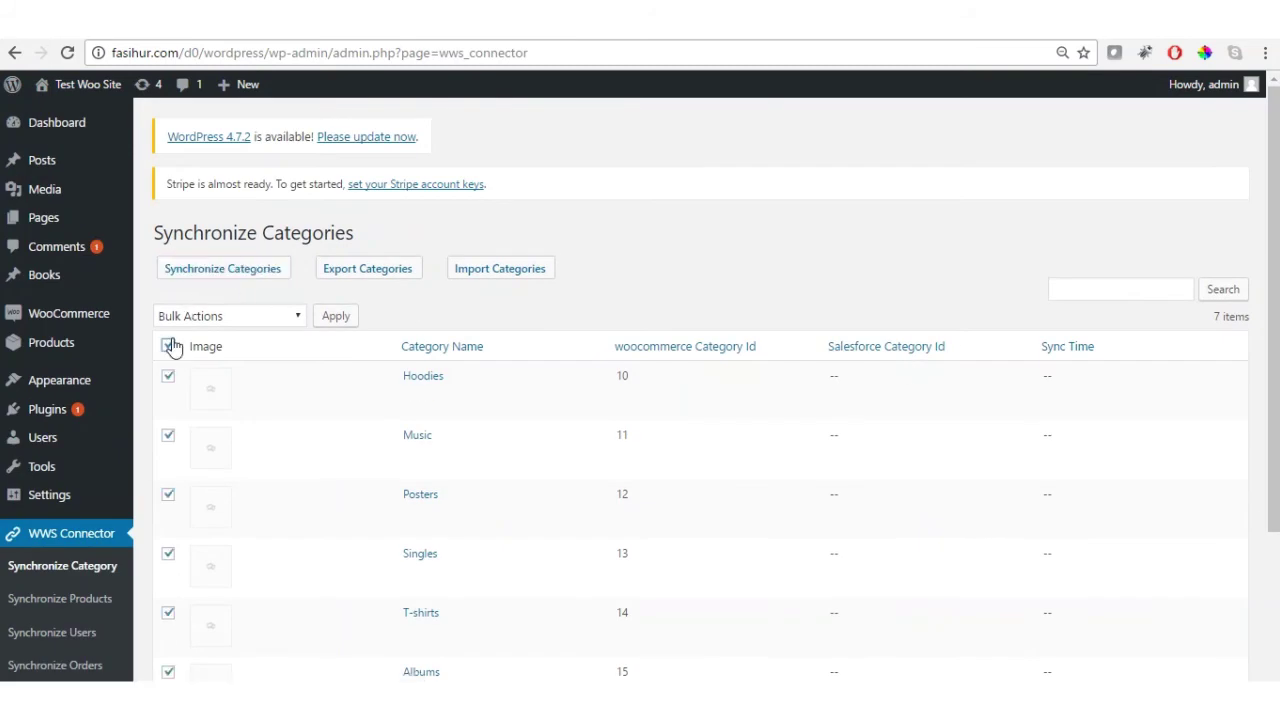
left_click(250, 269)
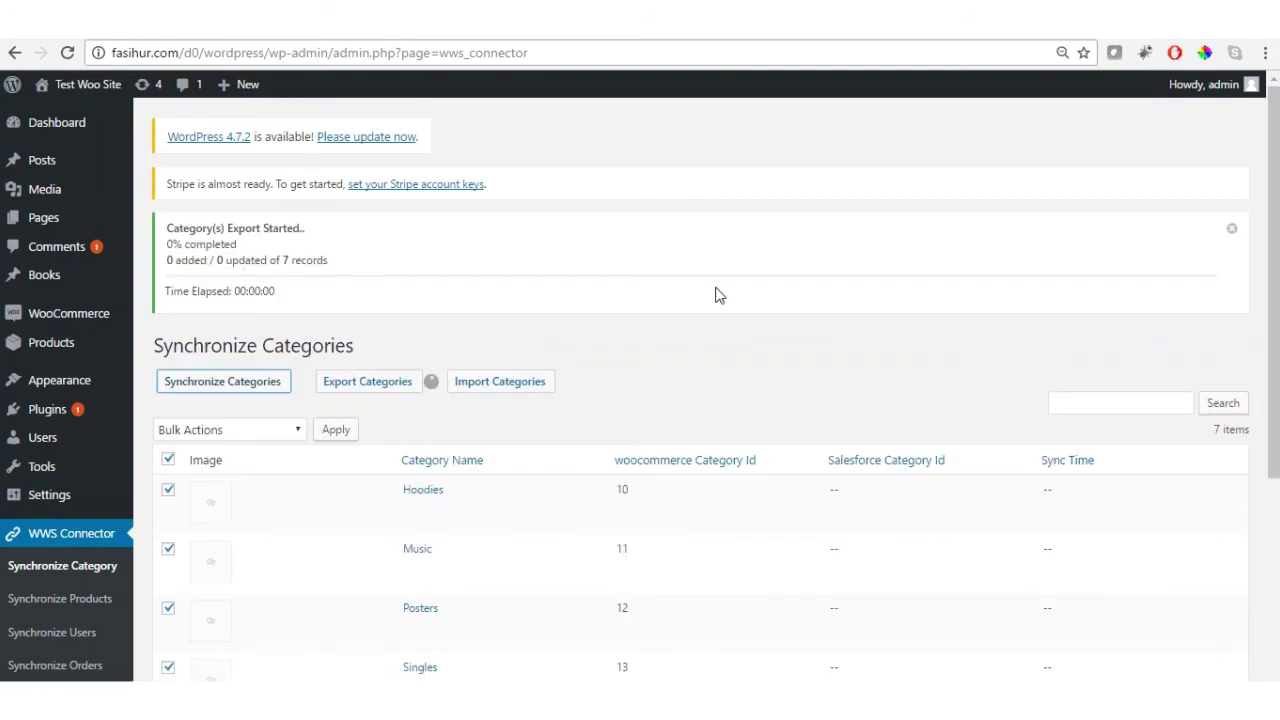
left_click_drag(167, 250, 242, 250)
left_click(165, 252)
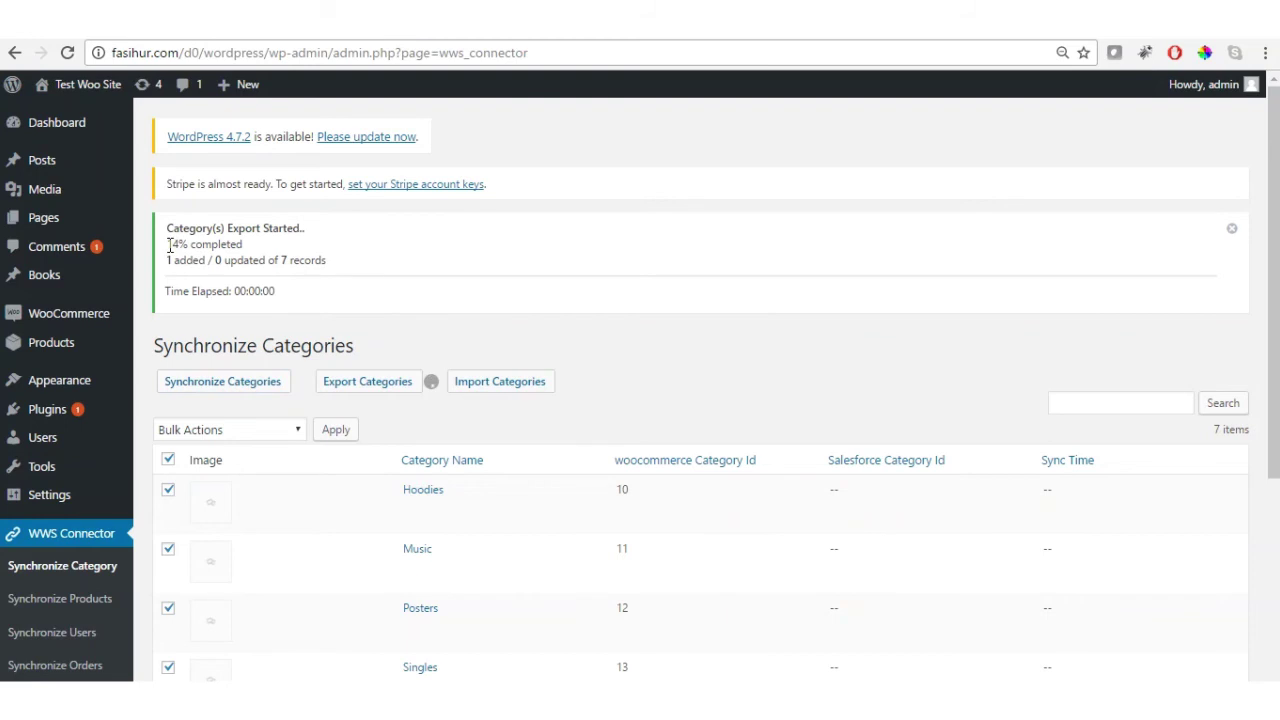
left_click_drag(168, 246, 243, 246)
left_click(250, 252)
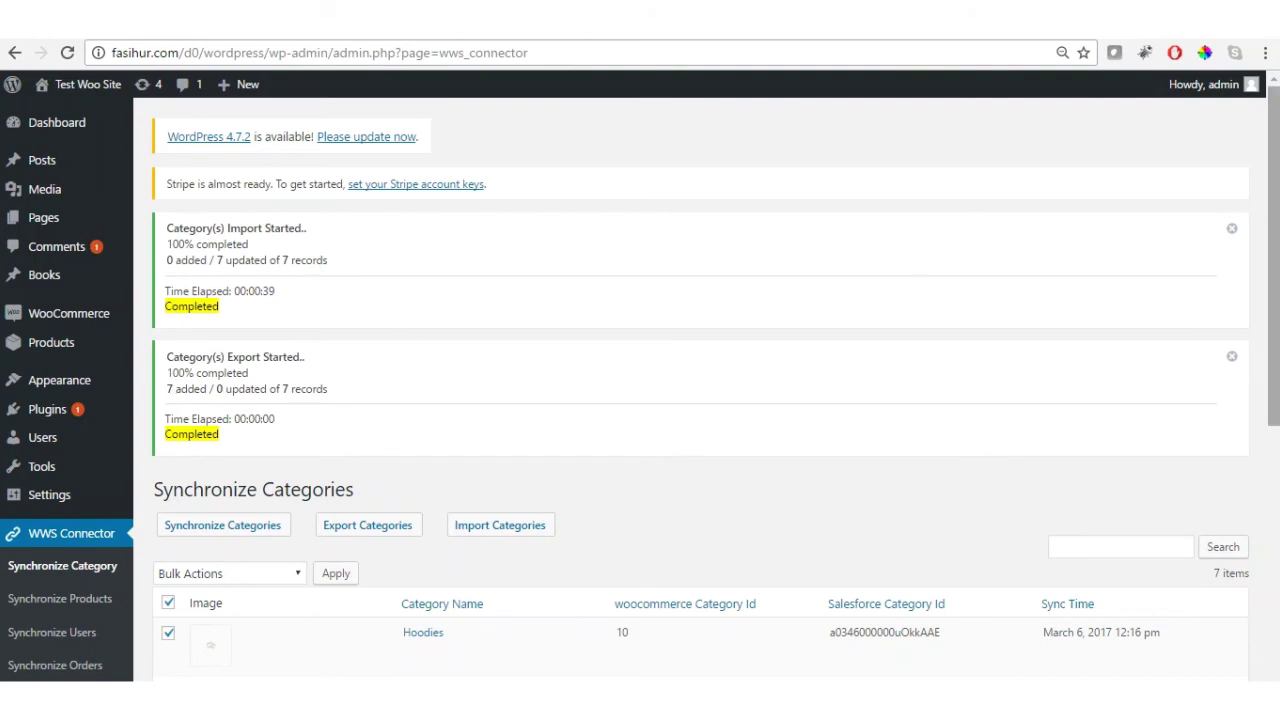
- Review the category import and export results along with the Salesforce category ids and sync times
scroll(1274, 310, "down", 1)
scroll(1274, 310, "down", 1)
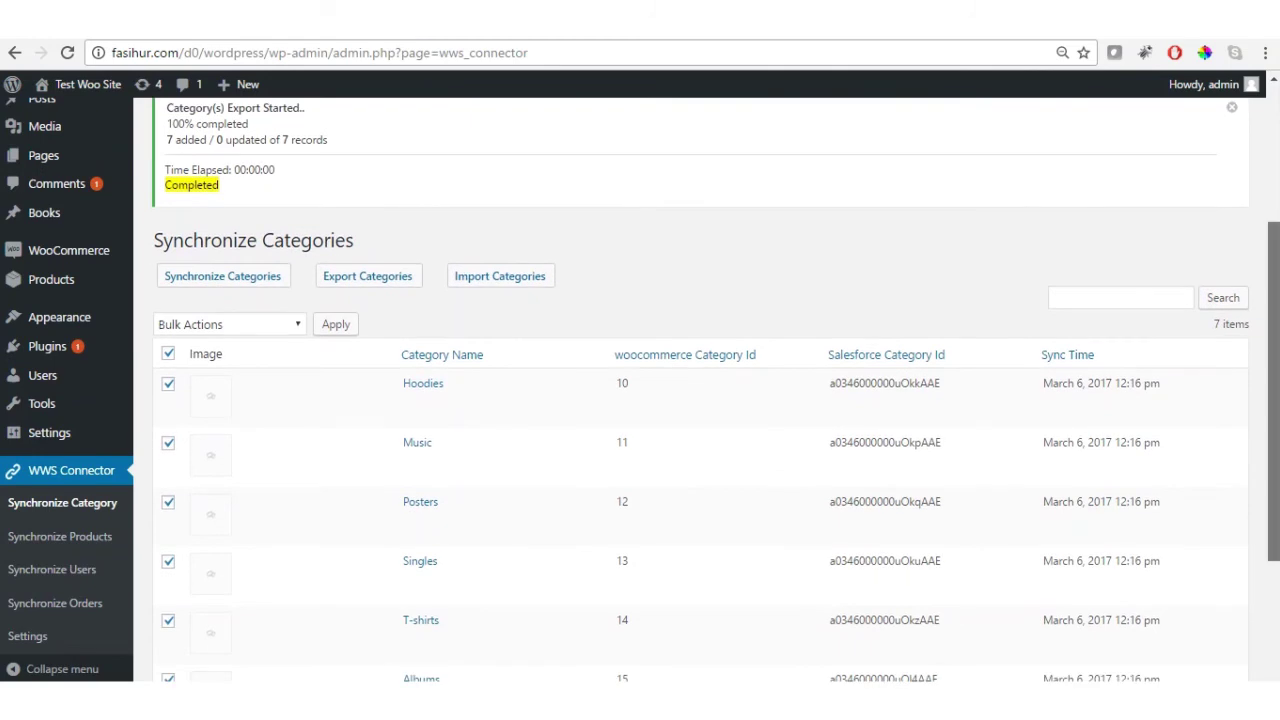
scroll(1274, 310, "down", 1)
scroll(1274, 310, "up", 2)
scroll(1274, 310, "up", 1)
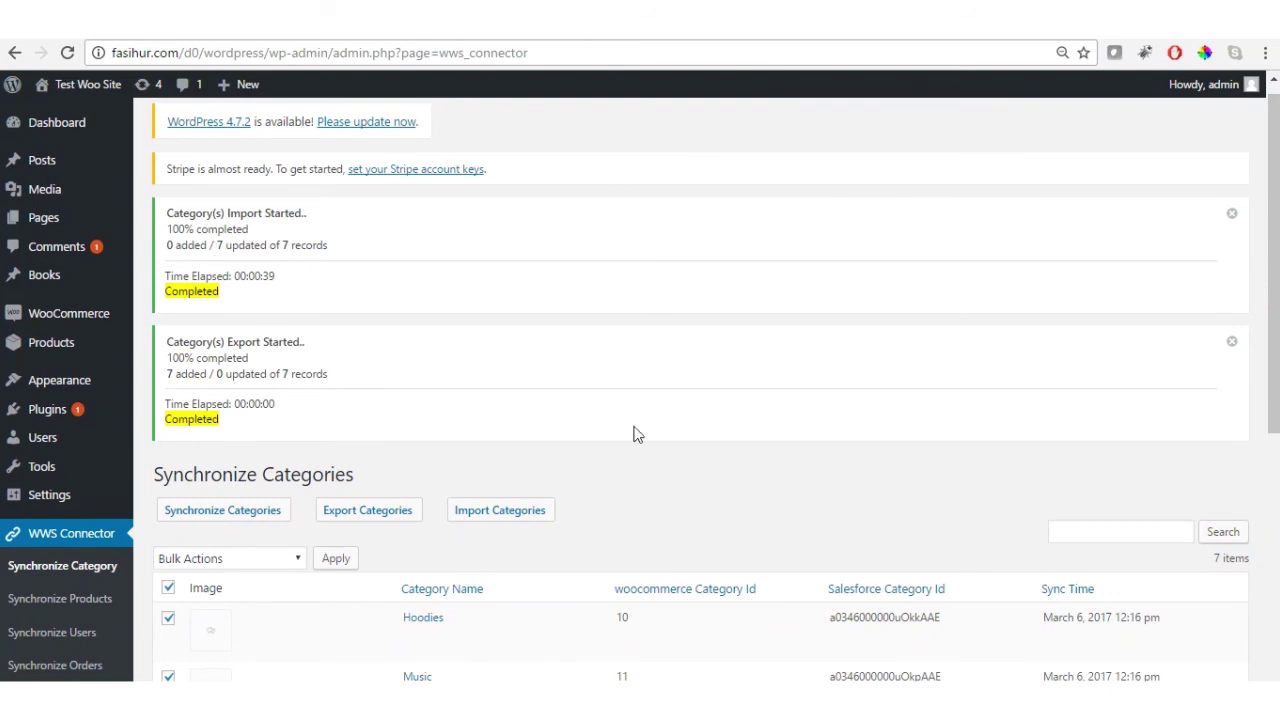
scroll(1274, 300, "down", 2)
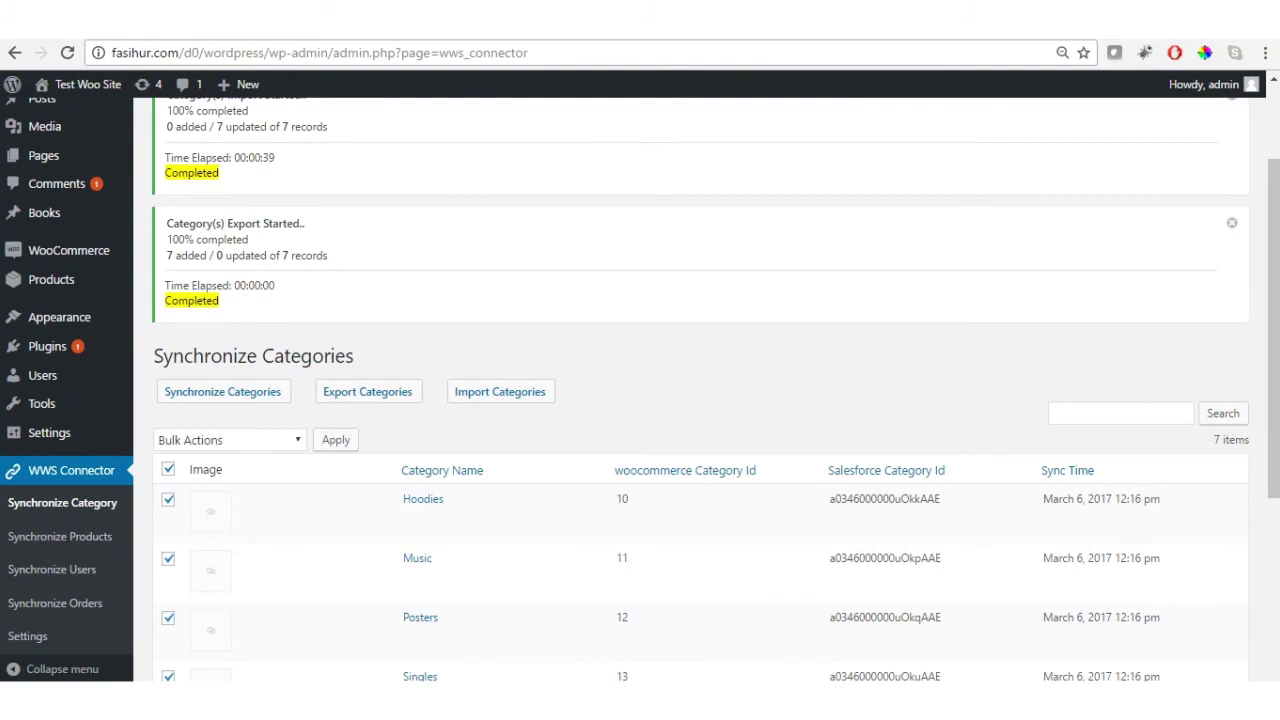
- Switch to Salesforce and refresh the eShopSync Categories list to check the synchronized categories
left_click(220, 15)
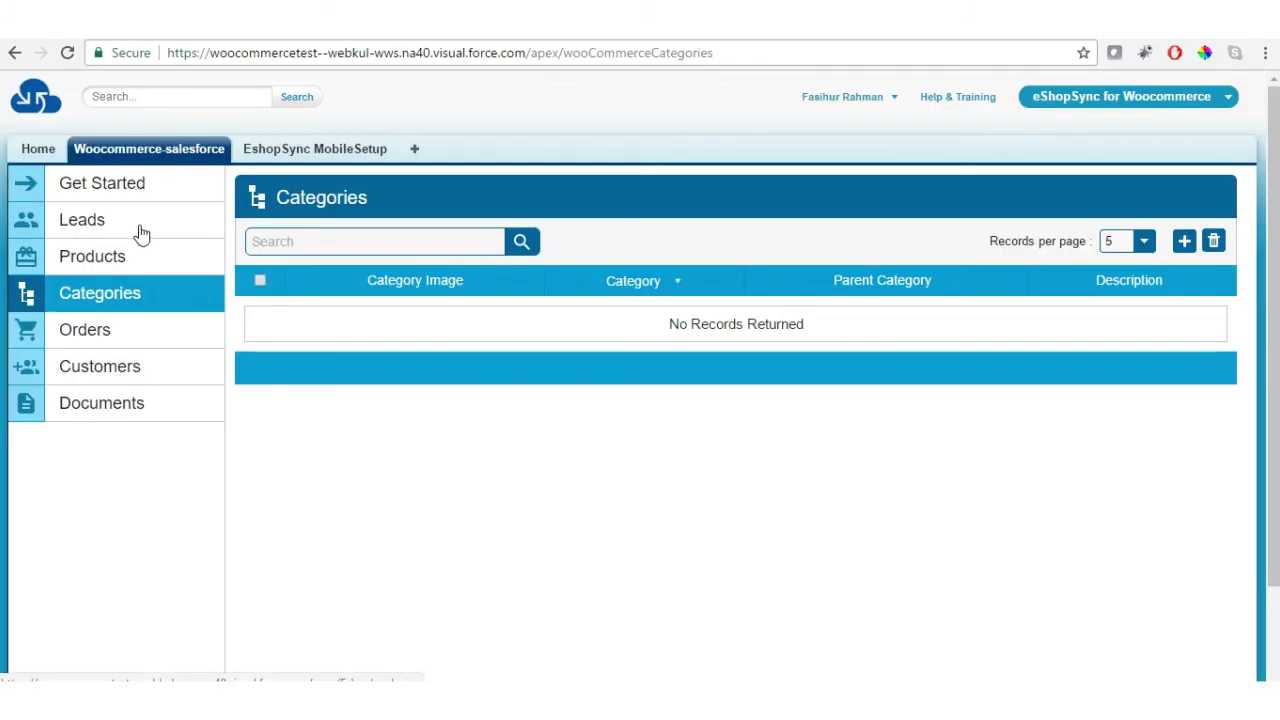
left_click(103, 292)
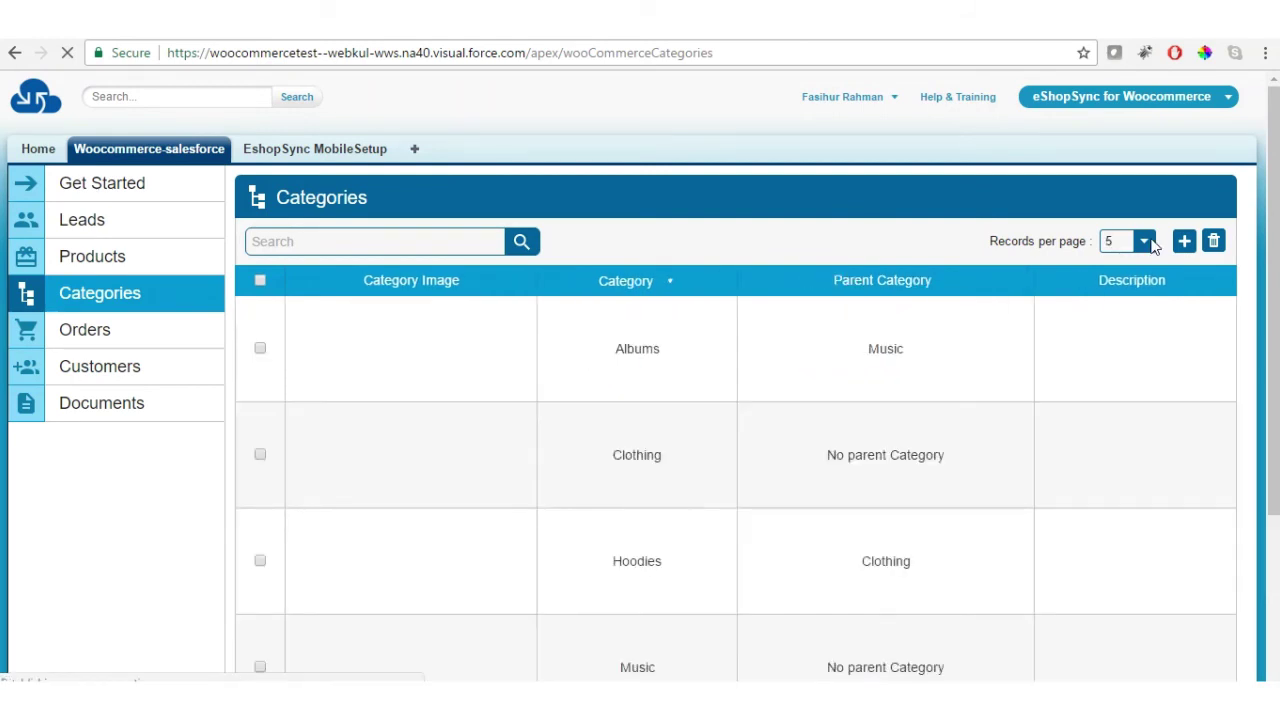
- Show 10 records per page in the Salesforce Categories list and review the synchronized categories and their parent categories
left_click(1144, 247)
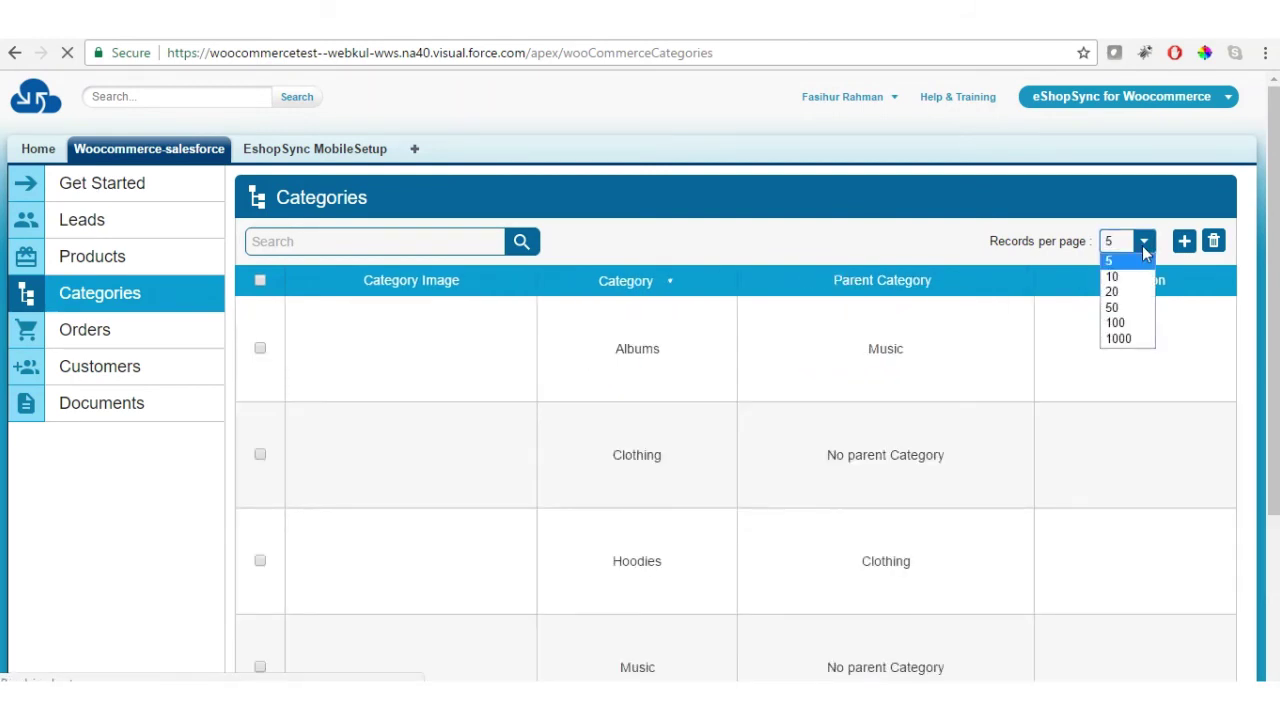
left_click(1125, 280)
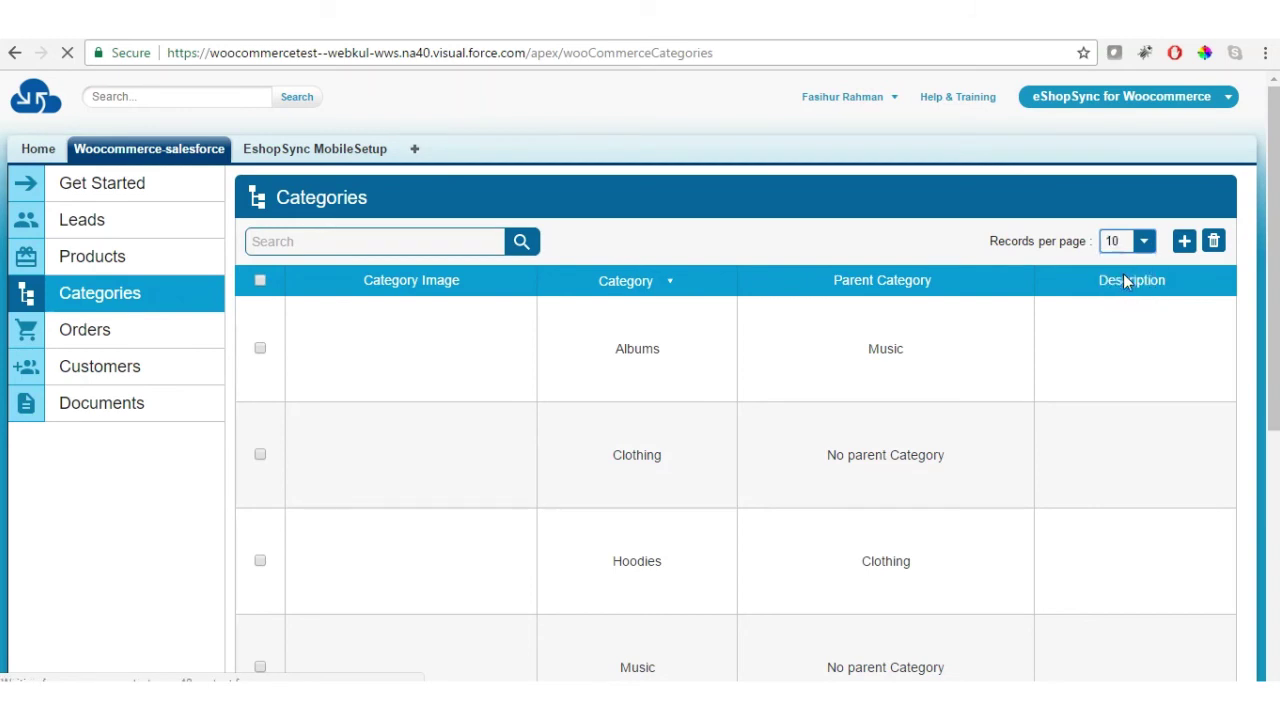
scroll(1125, 283, "down", 1)
scroll(640, 400, "down", 4)
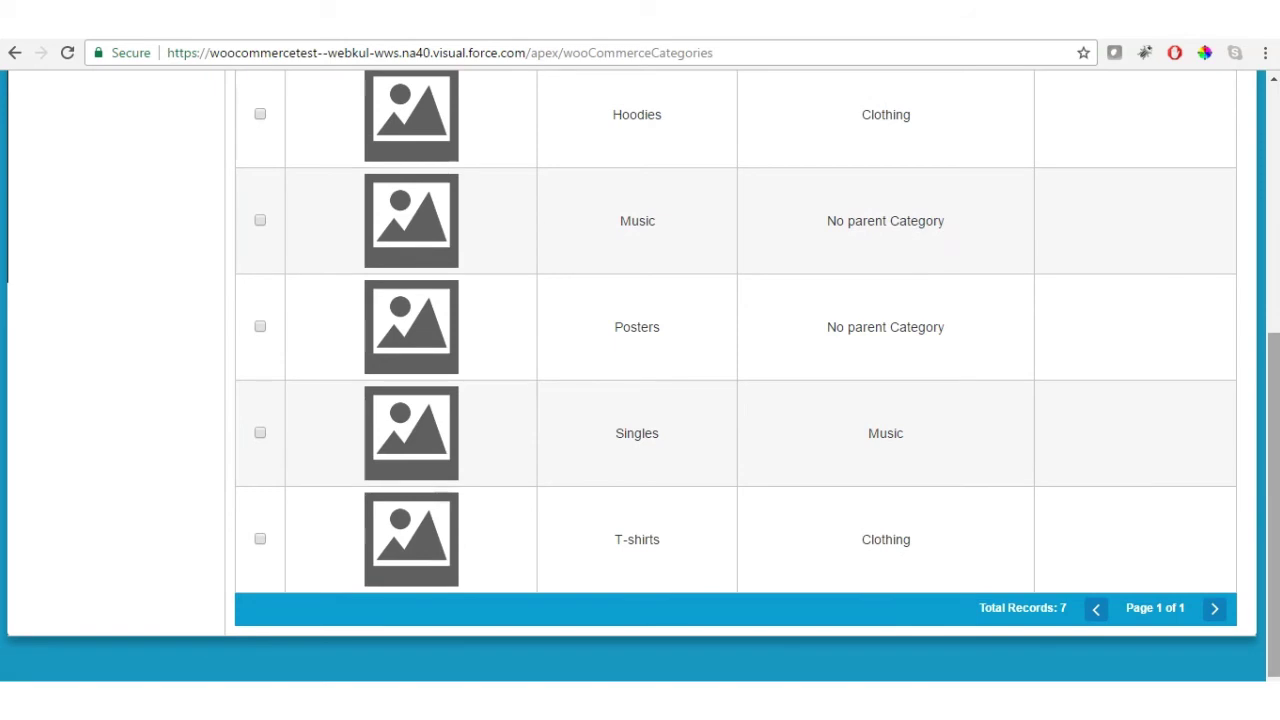
scroll(640, 400, "up", 5)
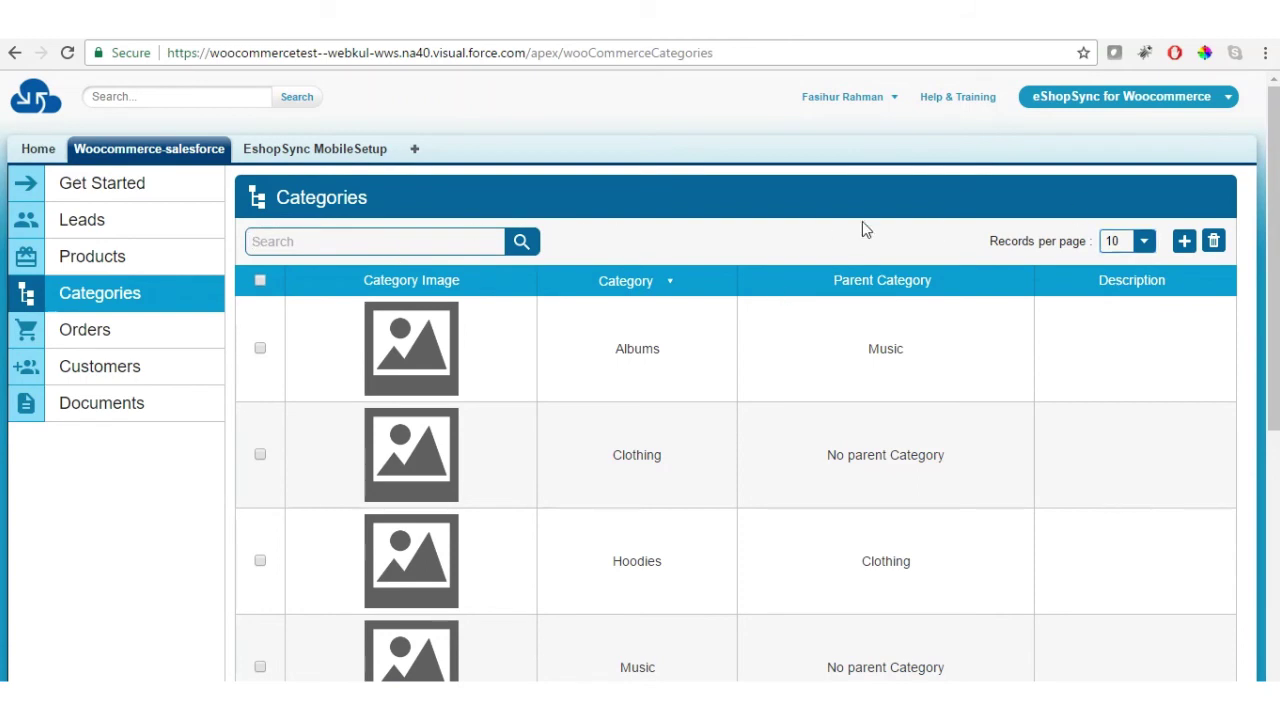
left_click(1143, 248)
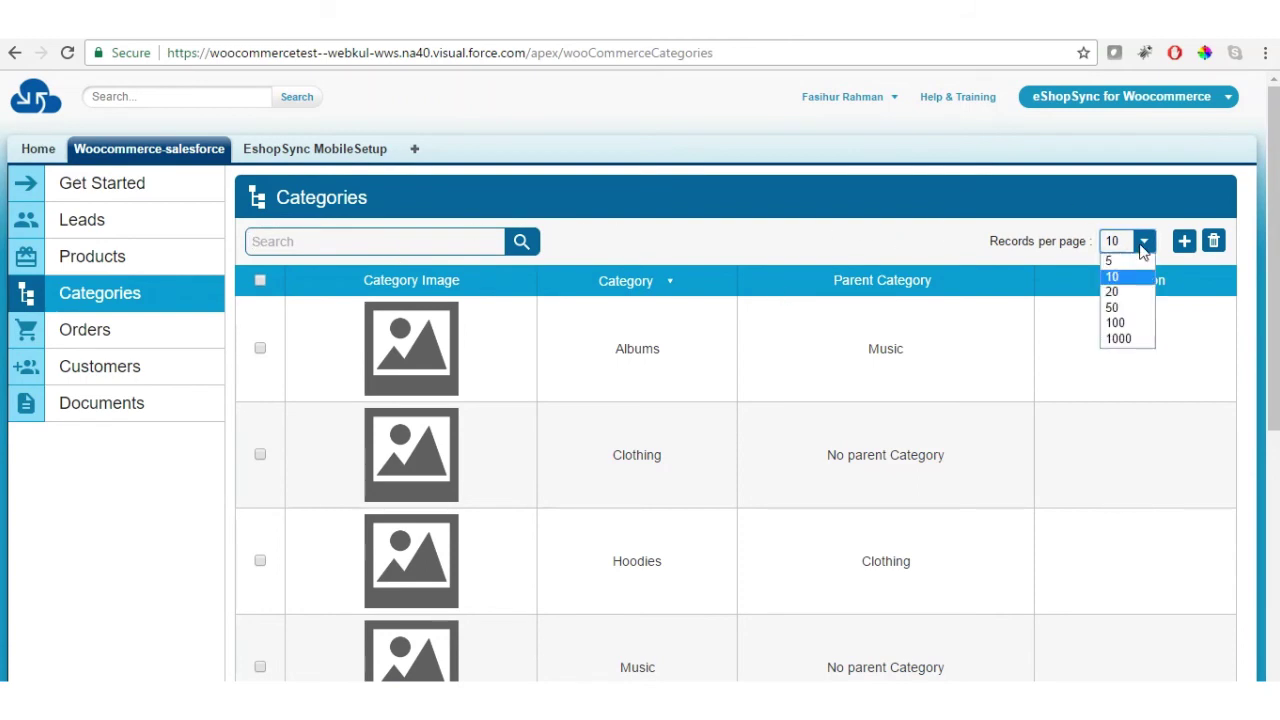
left_click(866, 252)
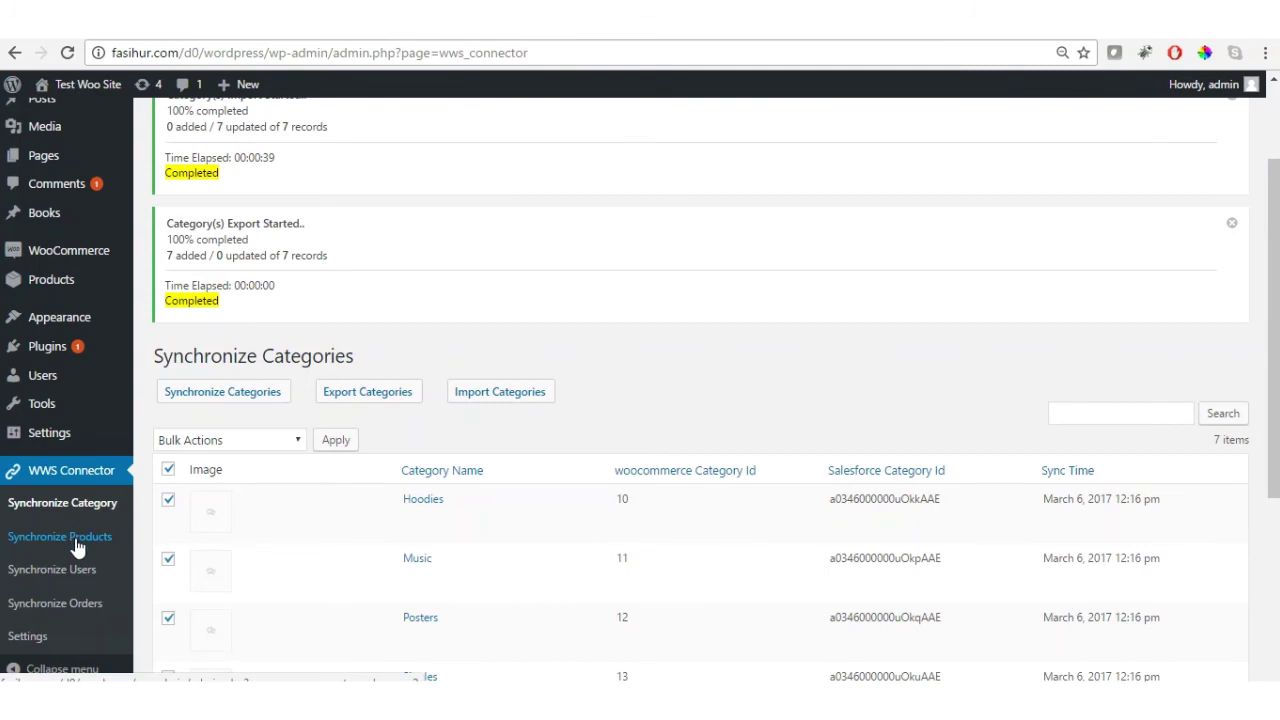
- Switch to WordPress, open the connector's Synchronize Products page, reveal the import options and try switching the import limit on and off
left_click(77, 542)
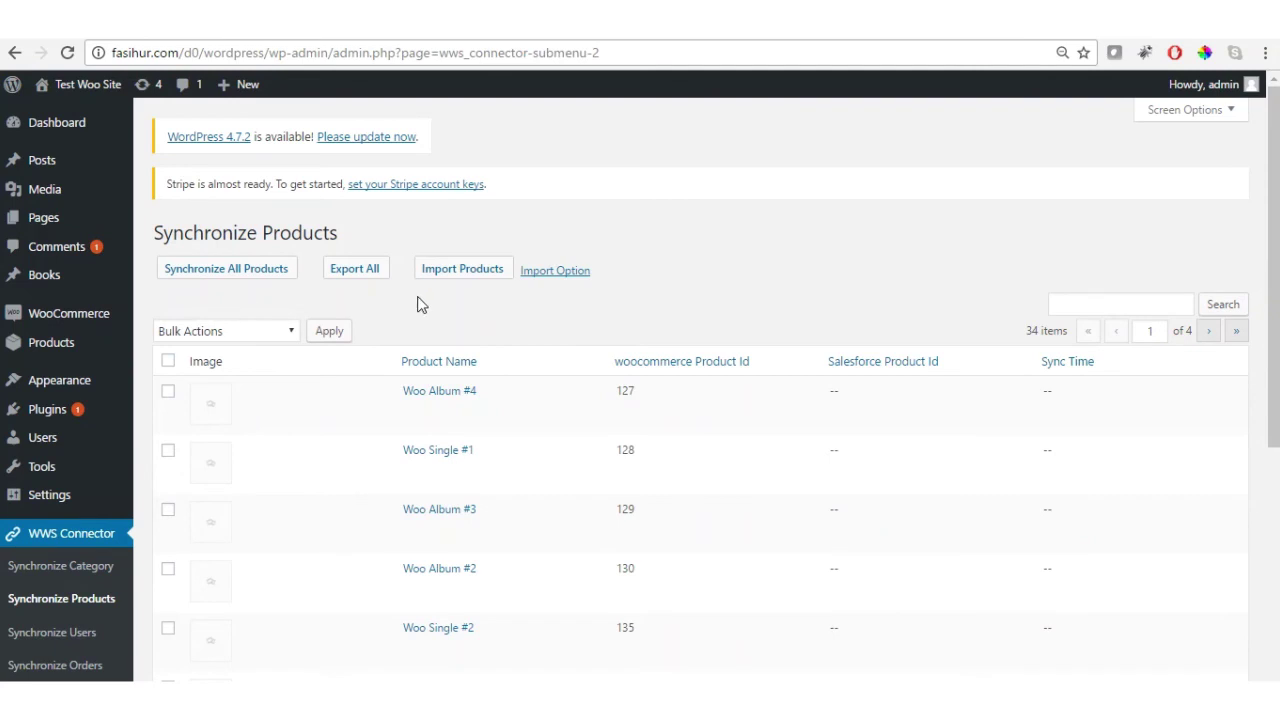
left_click(535, 282)
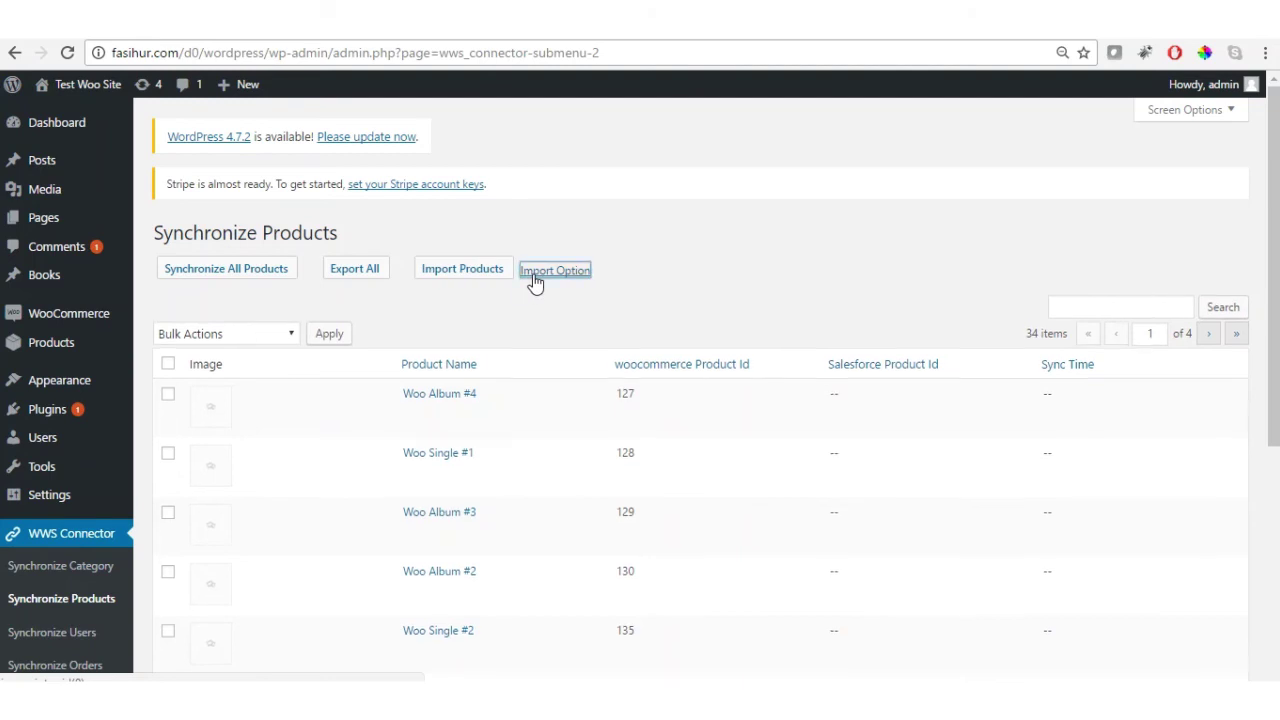
left_click(161, 310)
left_click(161, 310)
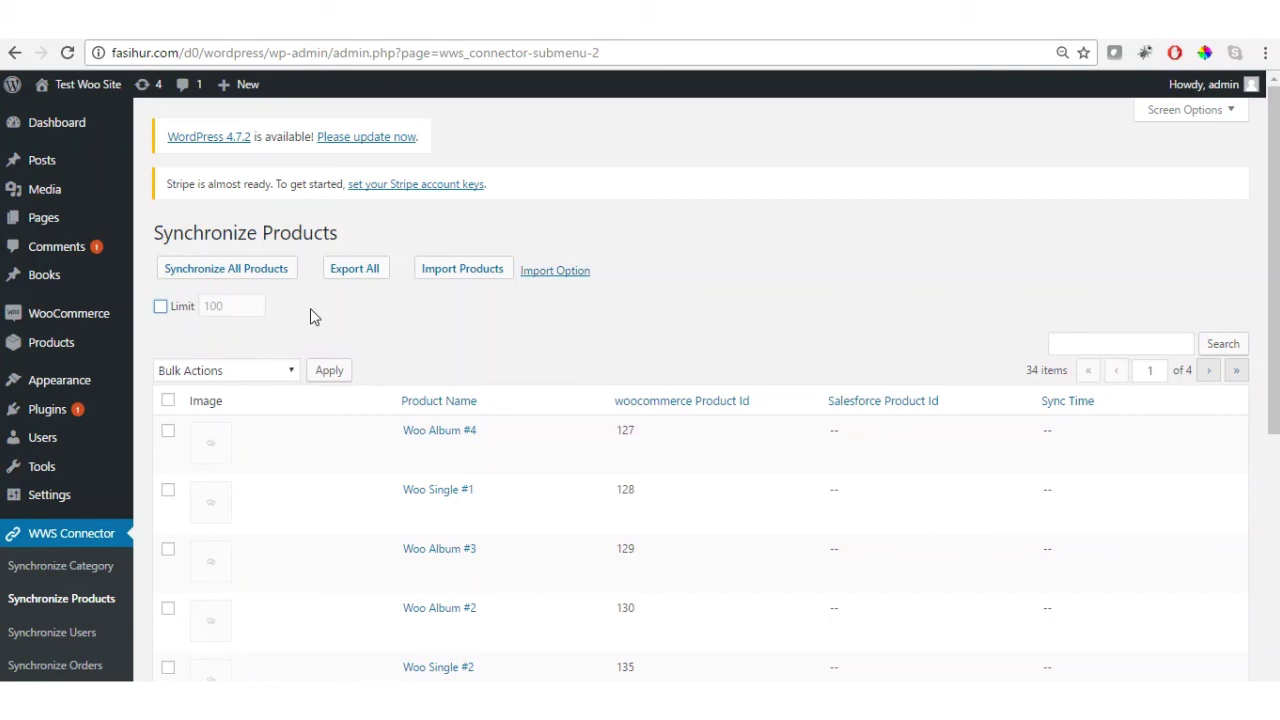
left_click(160, 310)
left_click(161, 310)
- Select the product Woo Album #4 and choose Export Selected Product as the bulk action without applying it
left_click(168, 431)
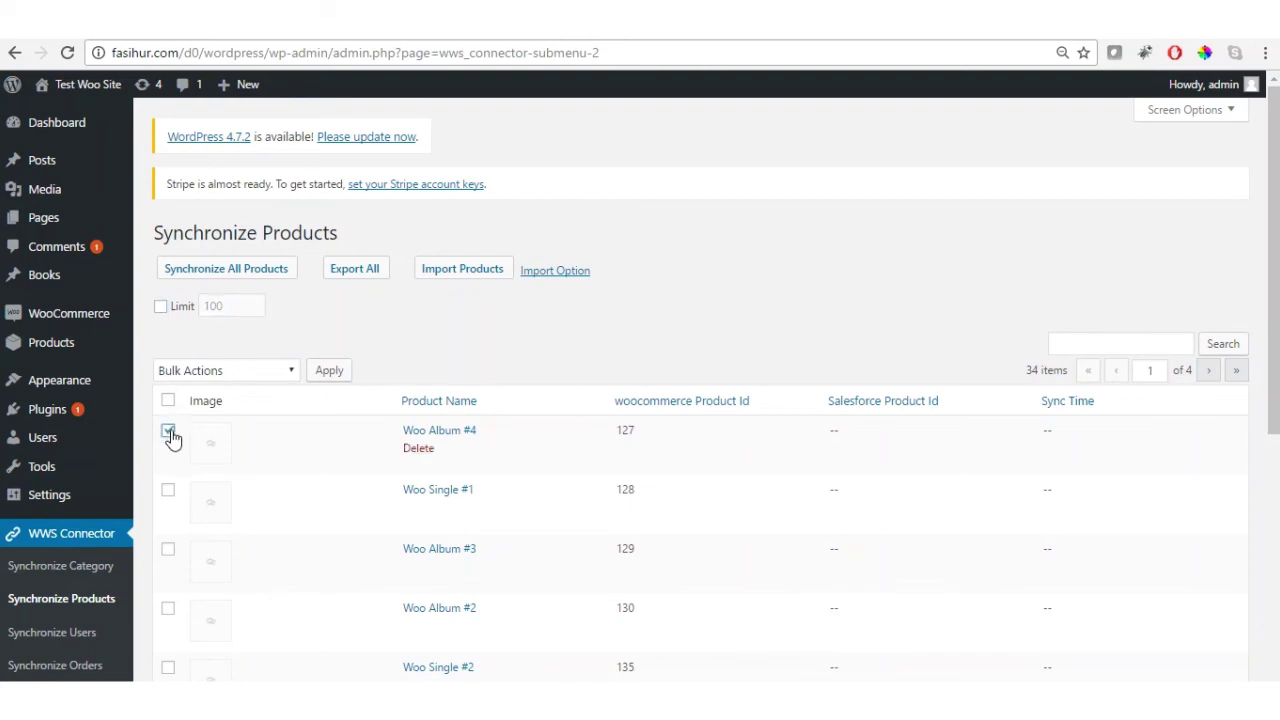
left_click(265, 372)
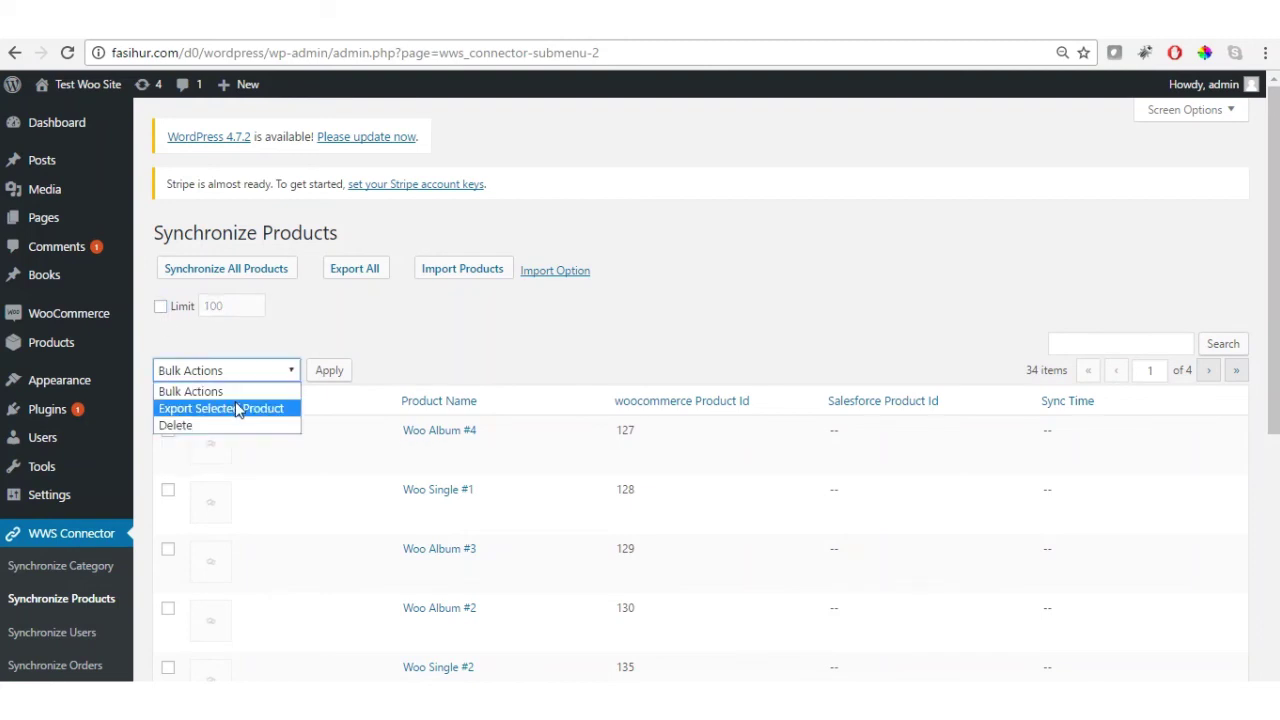
left_click(240, 409)
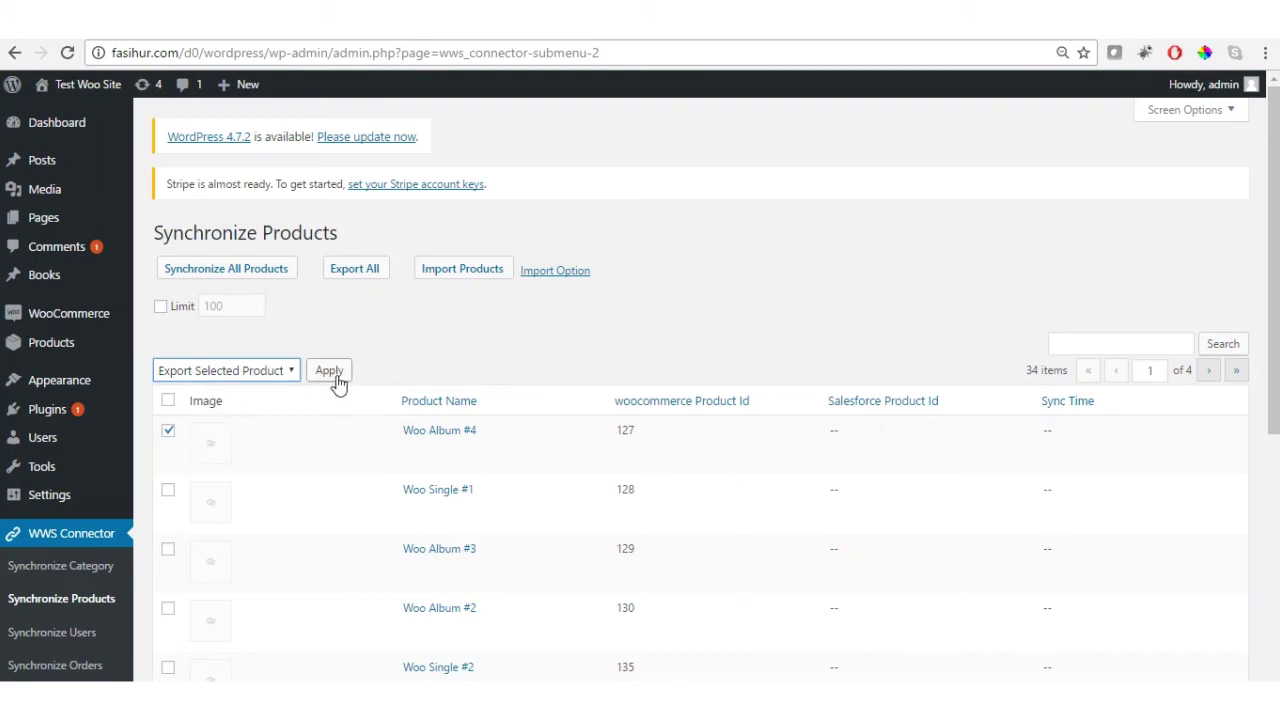
left_click(478, 350)
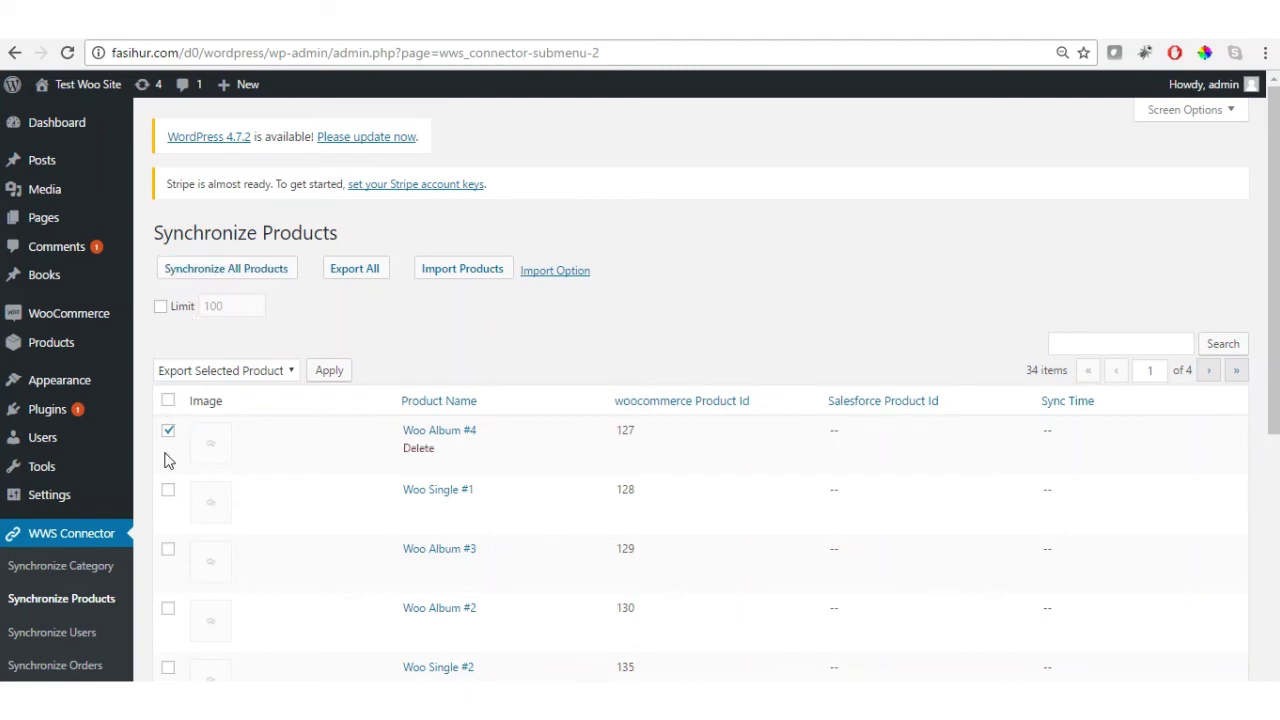
- Select all listed products, synchronize all products with Salesforce, and reload the Synchronize Products page once the export and import finish
left_click(169, 401)
left_click(252, 272)
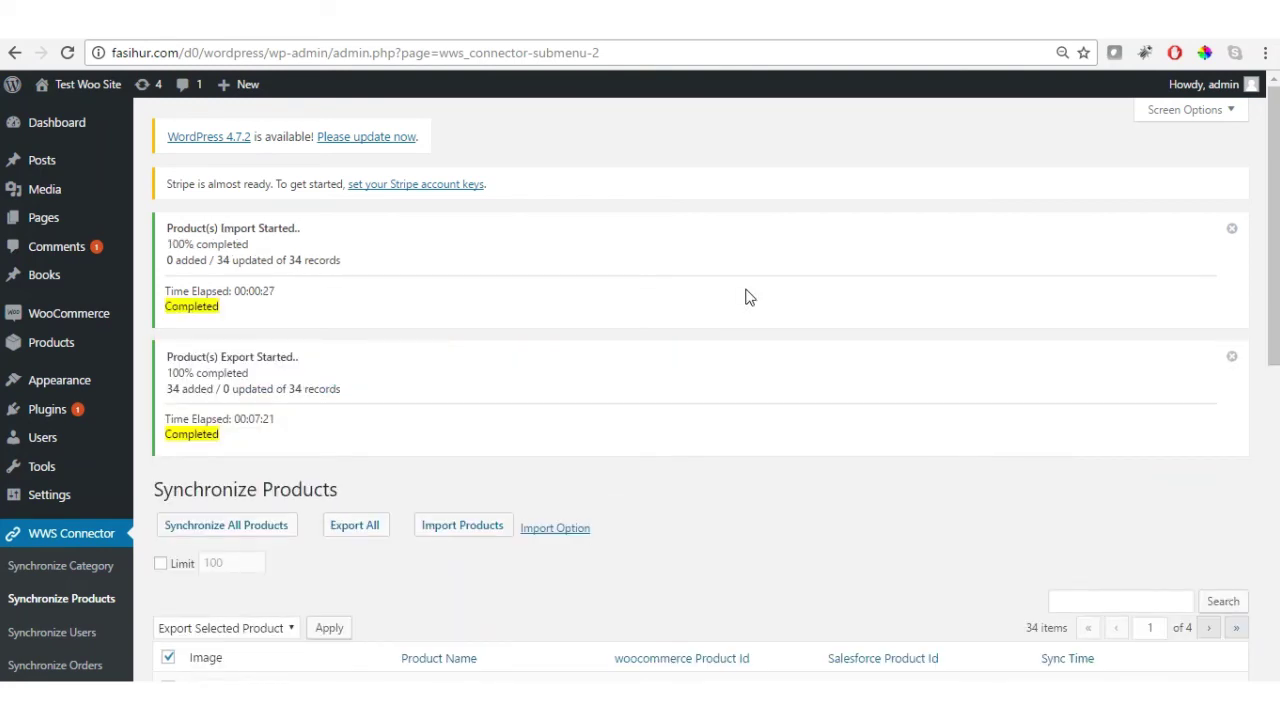
left_click(67, 52)
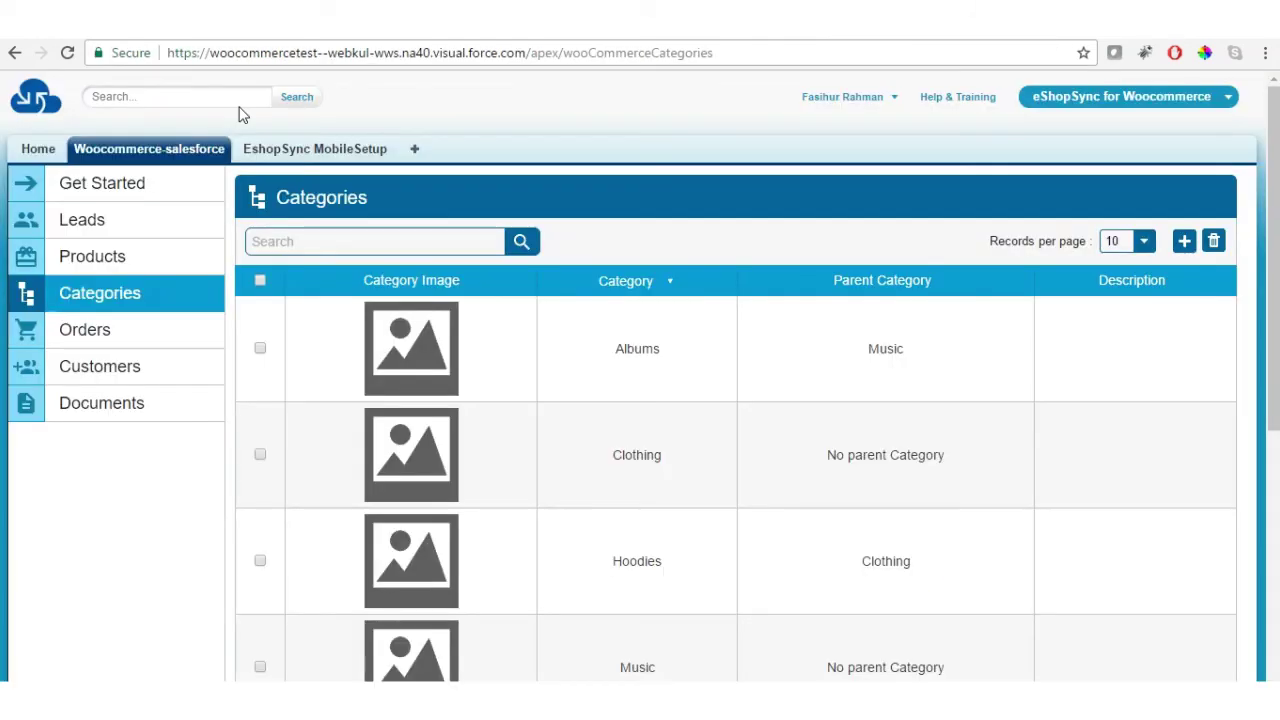
- Switch to Salesforce, open the Products list with 50 records per page and review the synchronized products
left_click(91, 257)
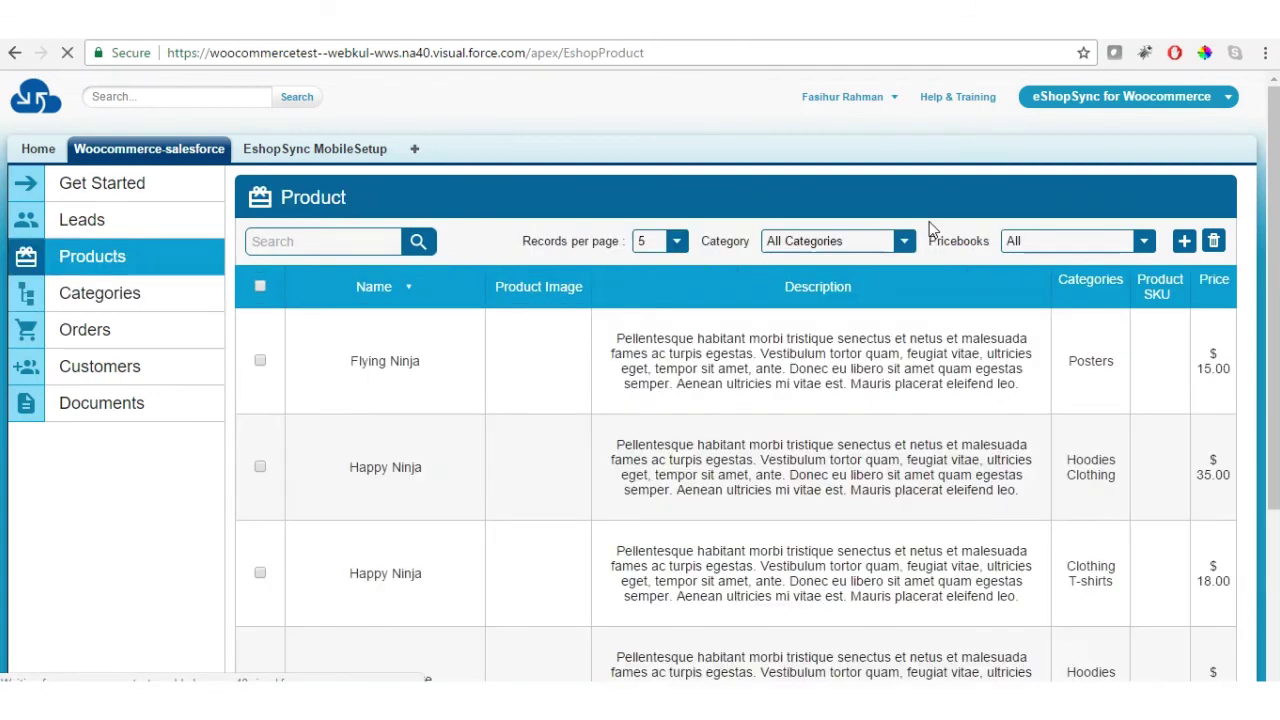
left_click(675, 244)
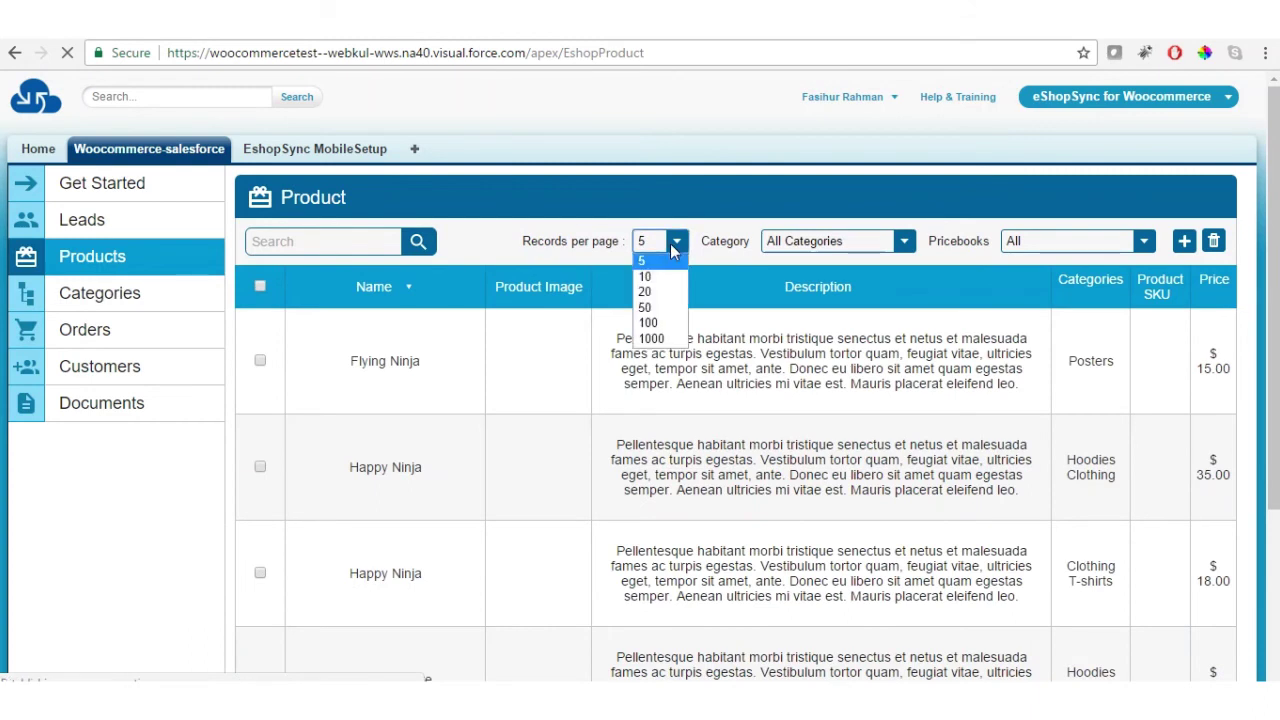
left_click(648, 308)
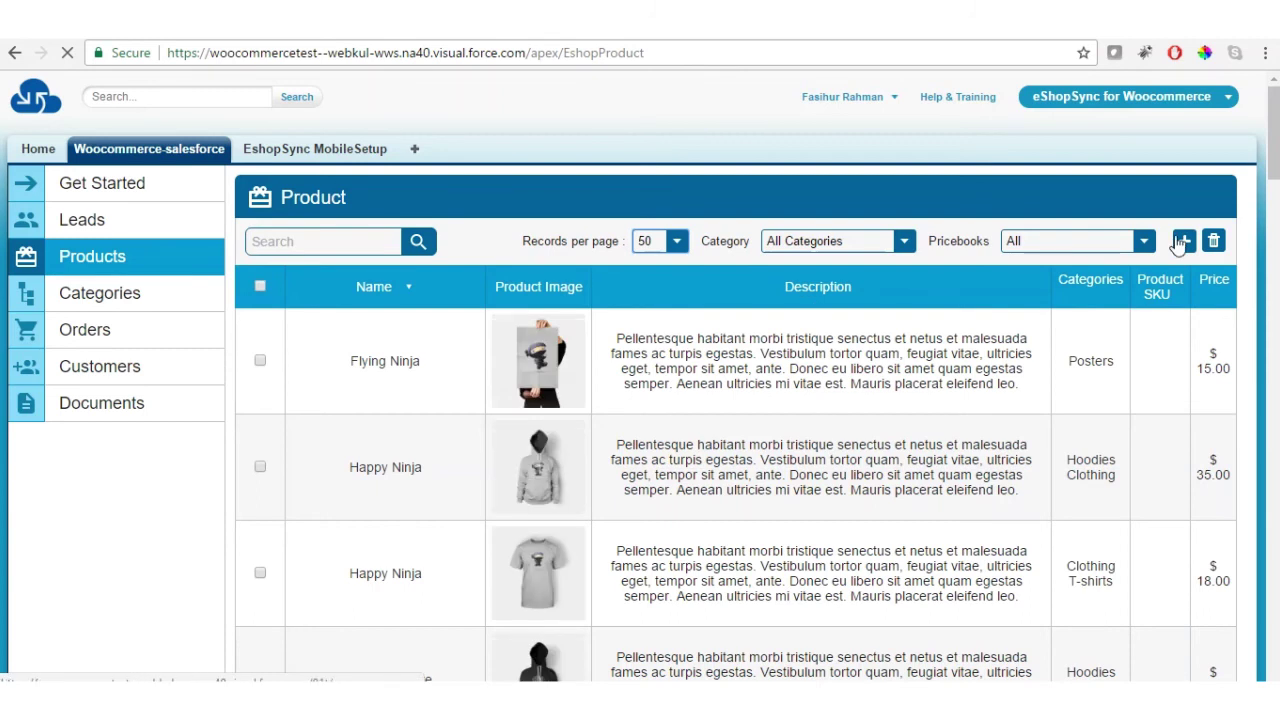
scroll(1272, 140, "down", 1)
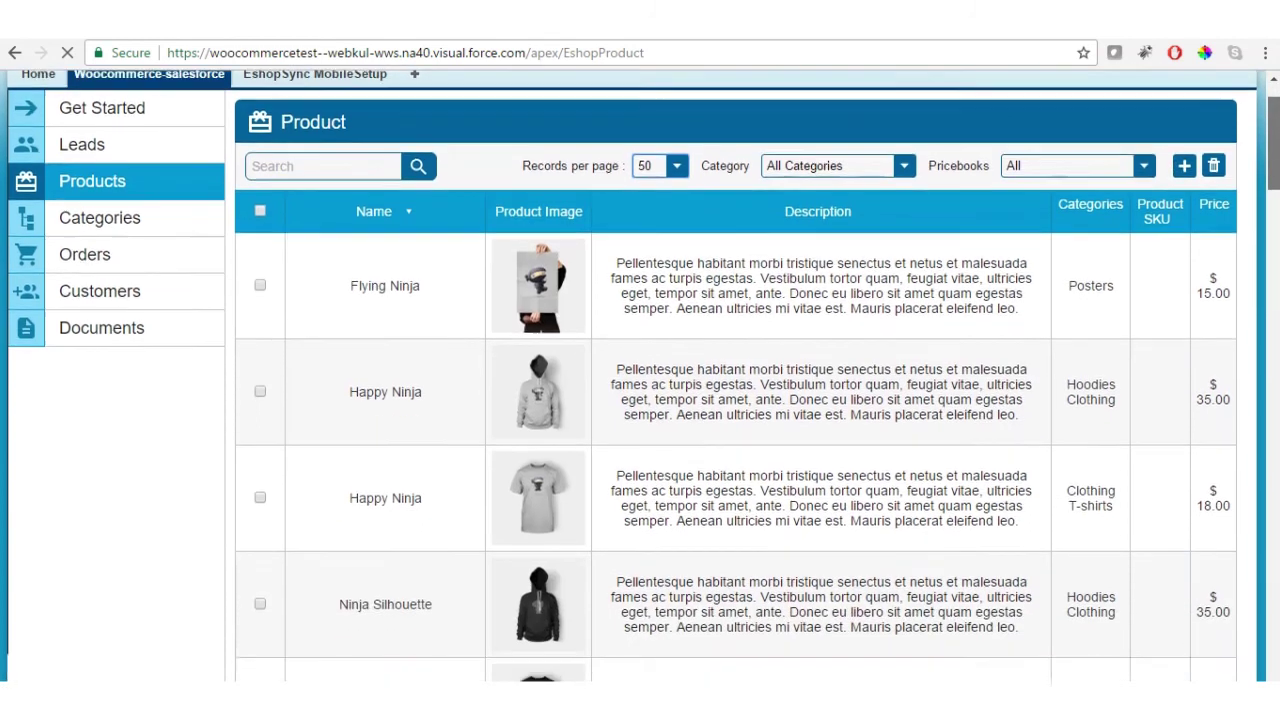
scroll(640, 376, "down", 15)
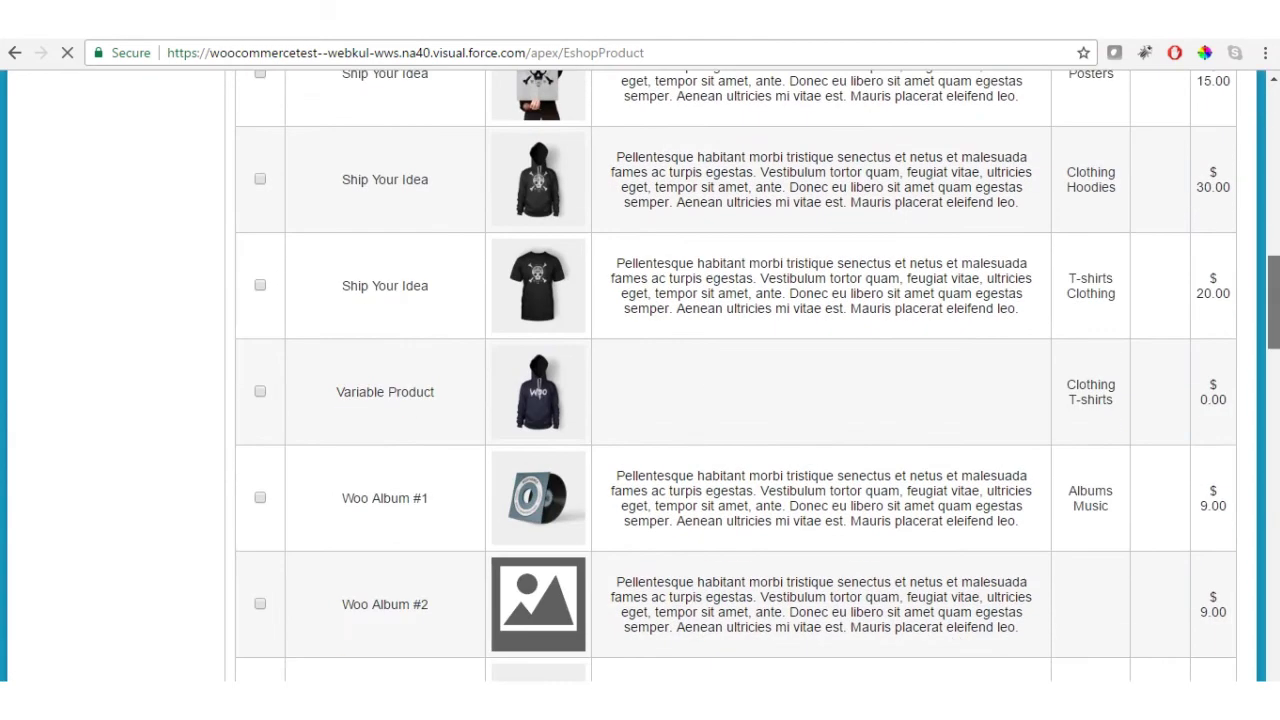
scroll(640, 376, "down", 15)
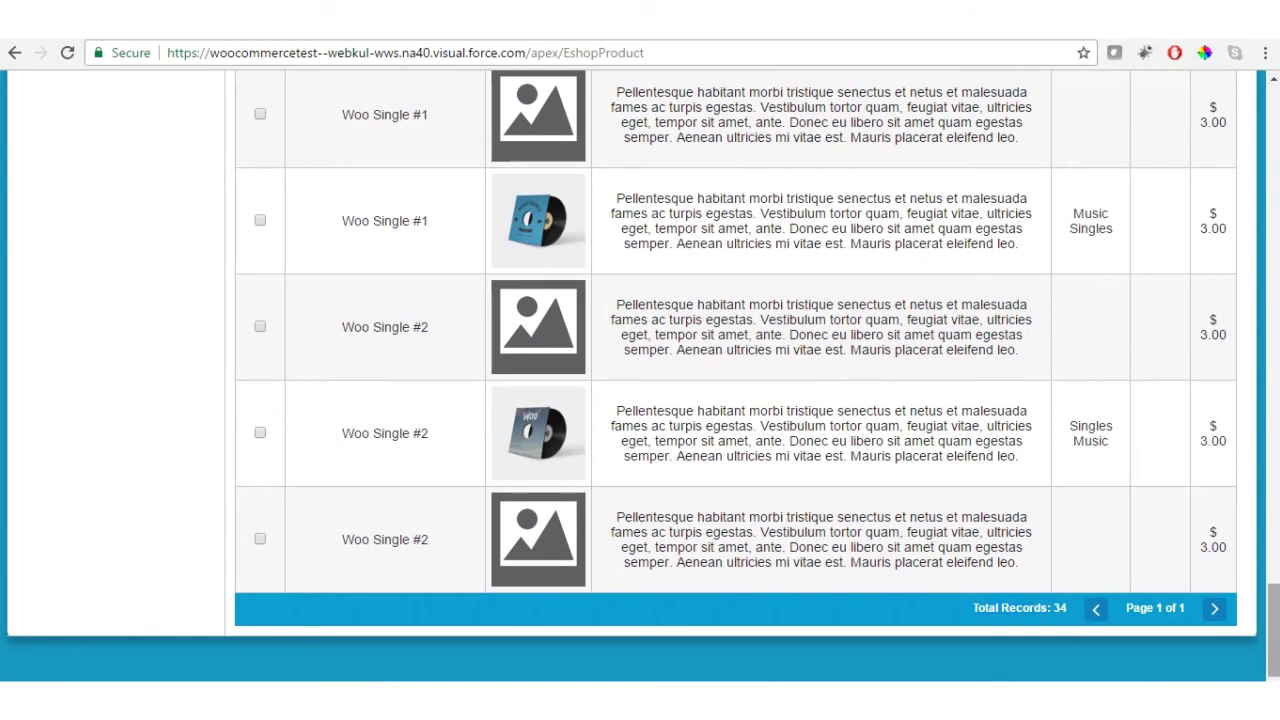
- Filter the Salesforce product list by the T-shirts category and check which other categories are available
left_click_drag(1273, 631, 1273, 133)
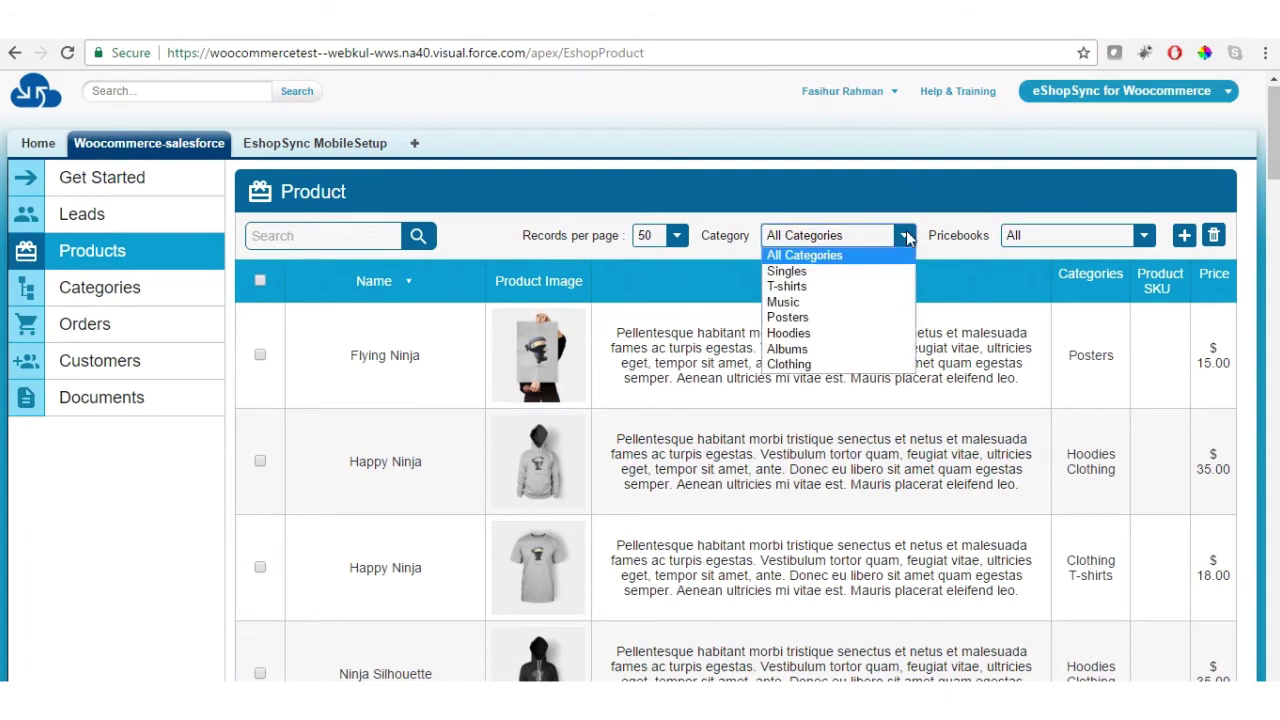
left_click(800, 287)
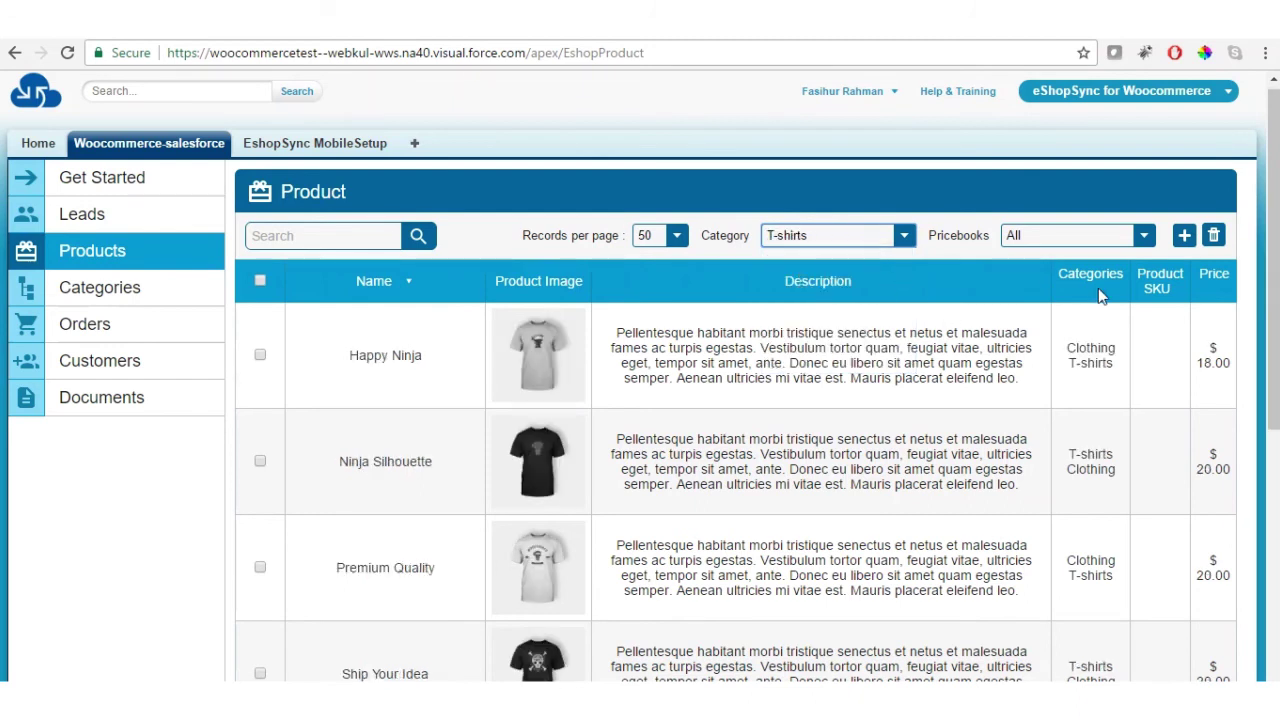
scroll(640, 400, "down", 1)
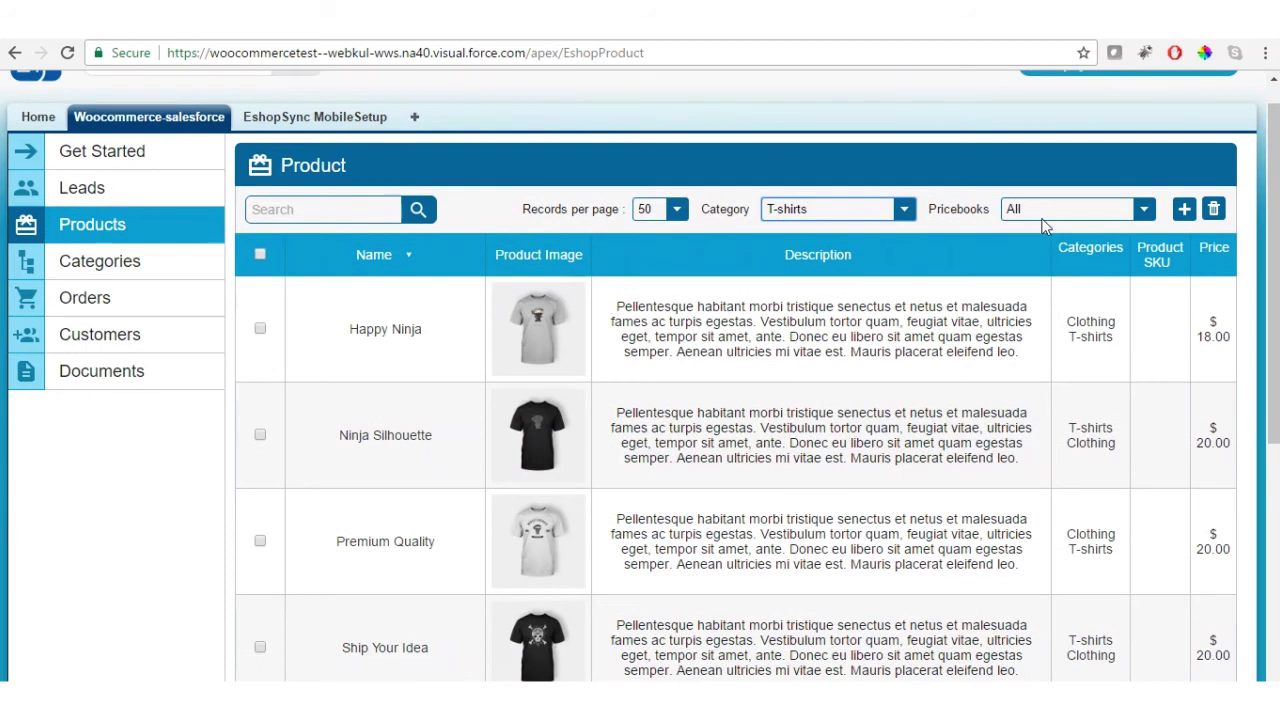
left_click(905, 212)
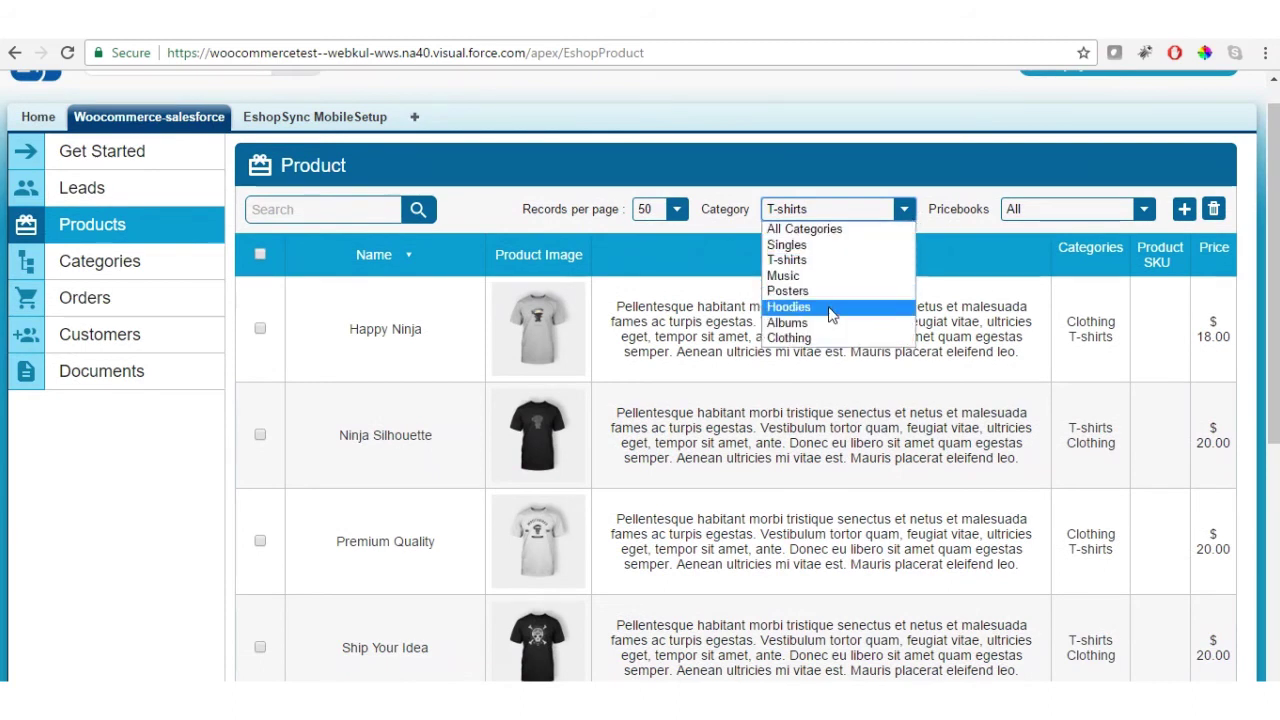
left_click(948, 252)
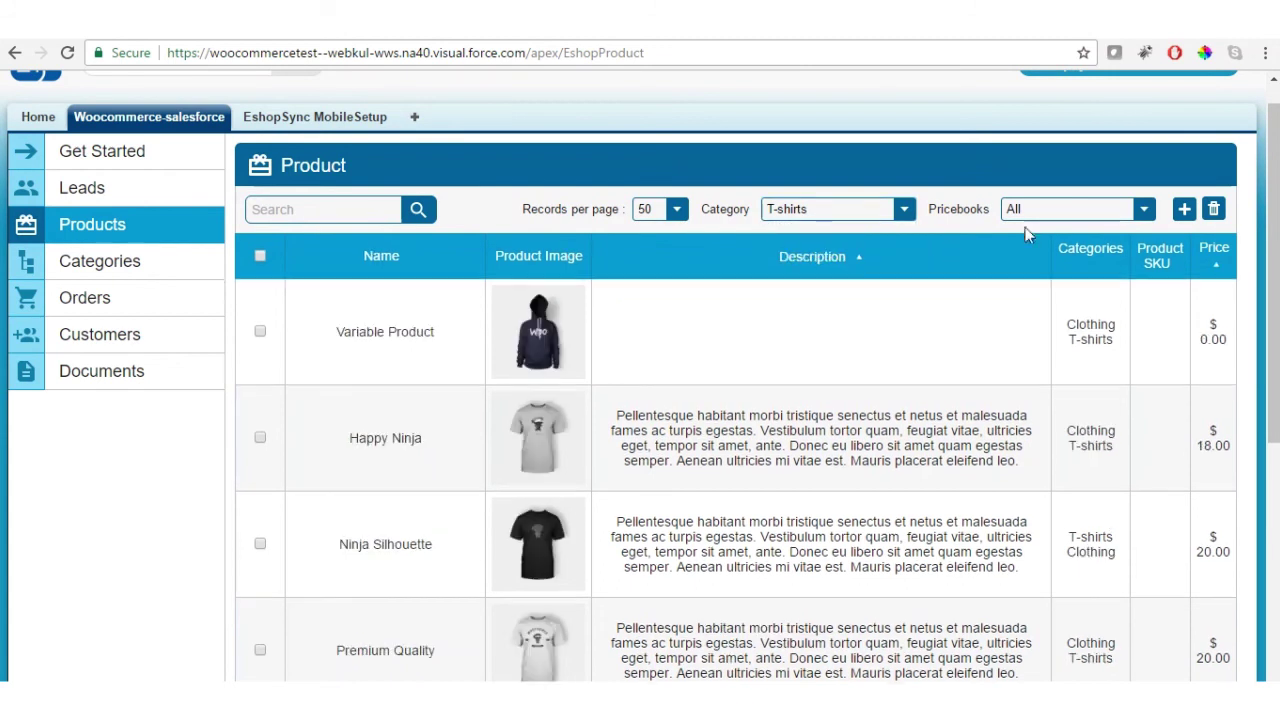
- Filter the T-shirts products by the Sales, Sale and Standard Price Book pricebooks in turn
left_click(1141, 212)
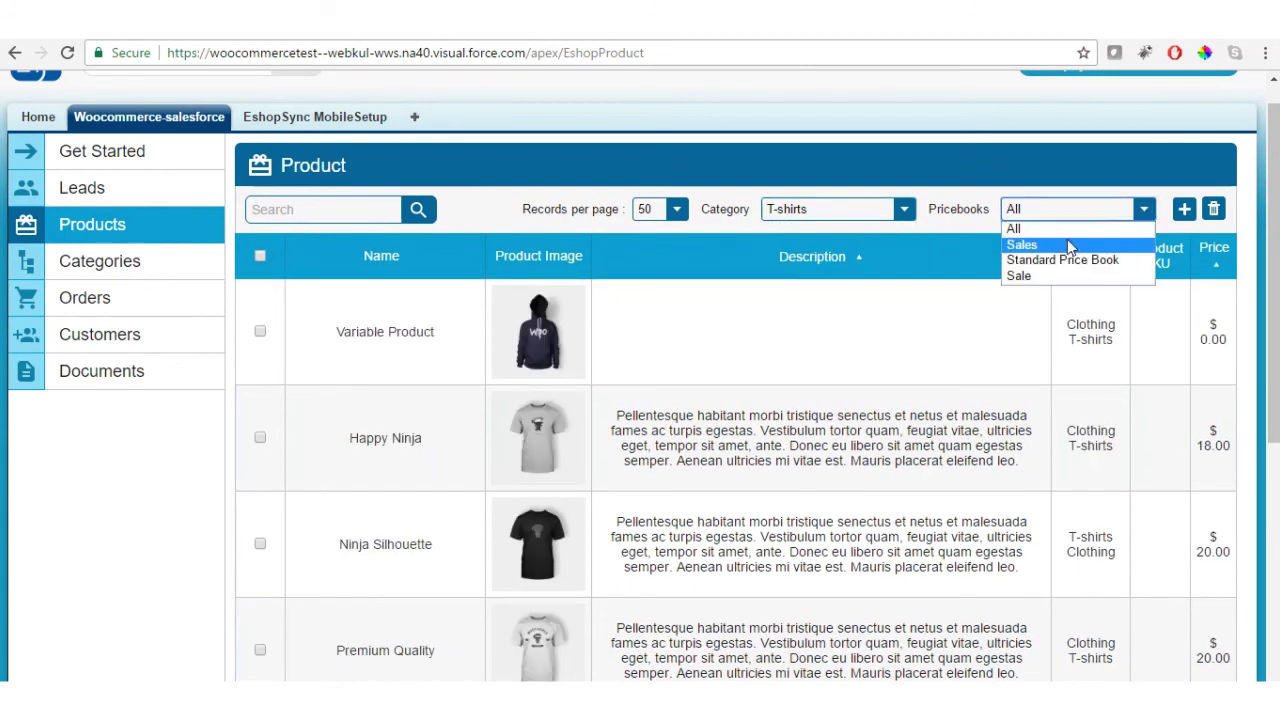
left_click(1047, 245)
left_click(1143, 212)
left_click(1046, 281)
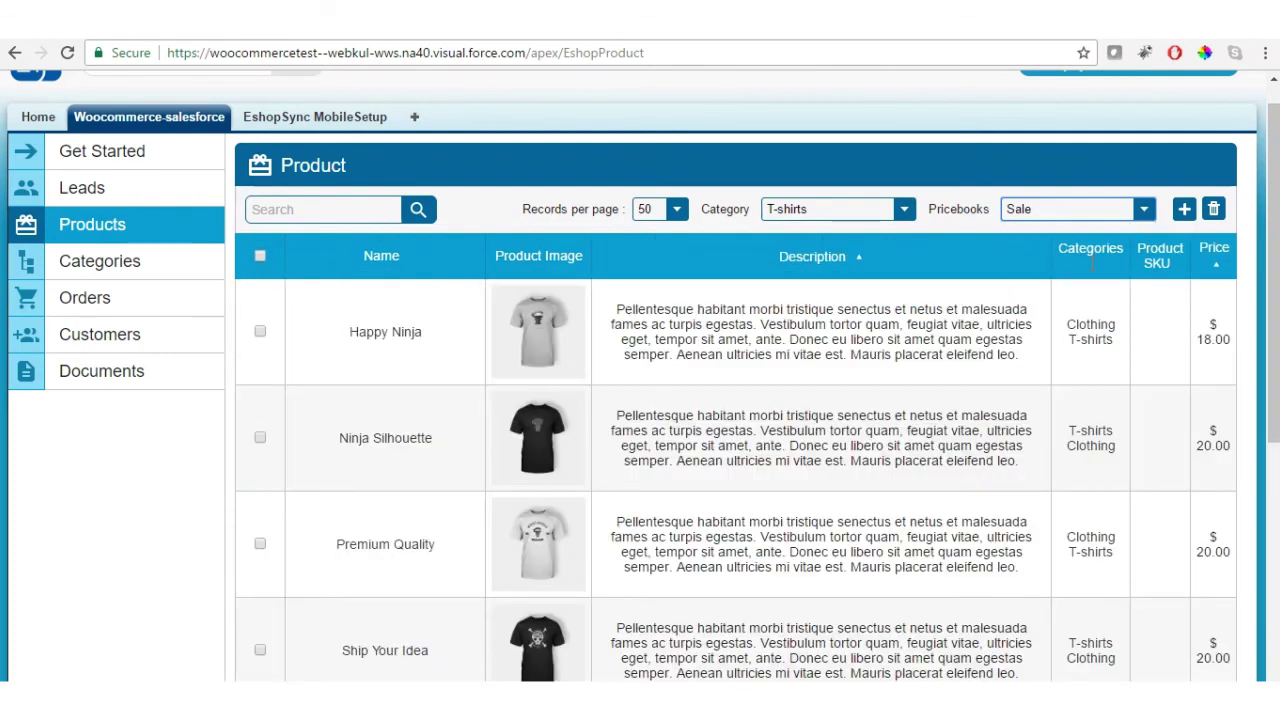
left_click(1142, 212)
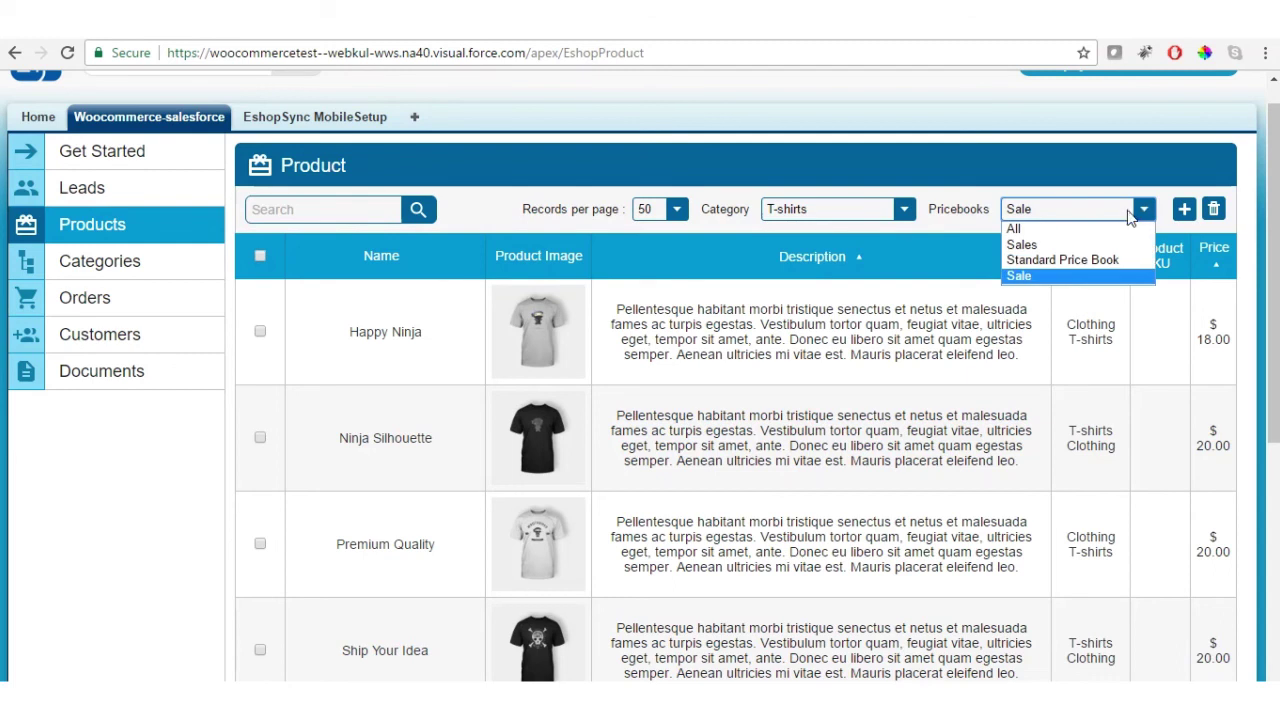
left_click(1078, 259)
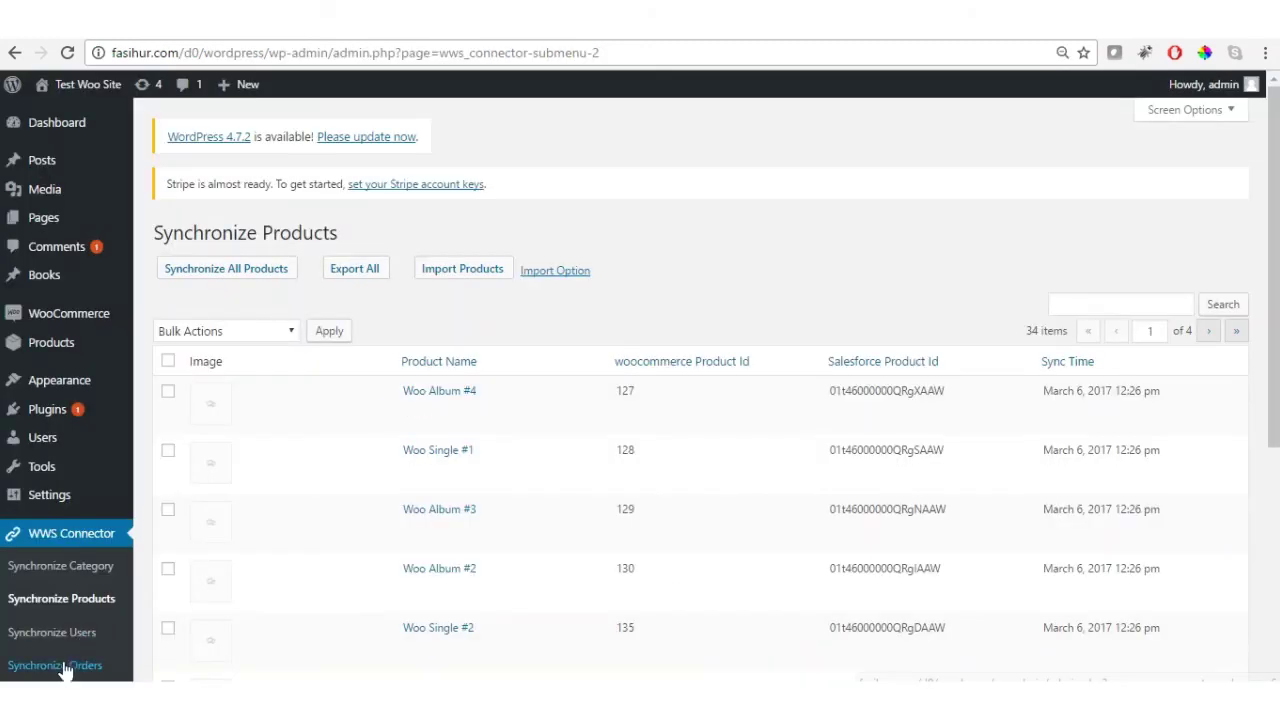
- Switch to WordPress, open the connector's Synchronize Orders page, synchronize the orders with Salesforce and follow the progress
left_click(62, 667)
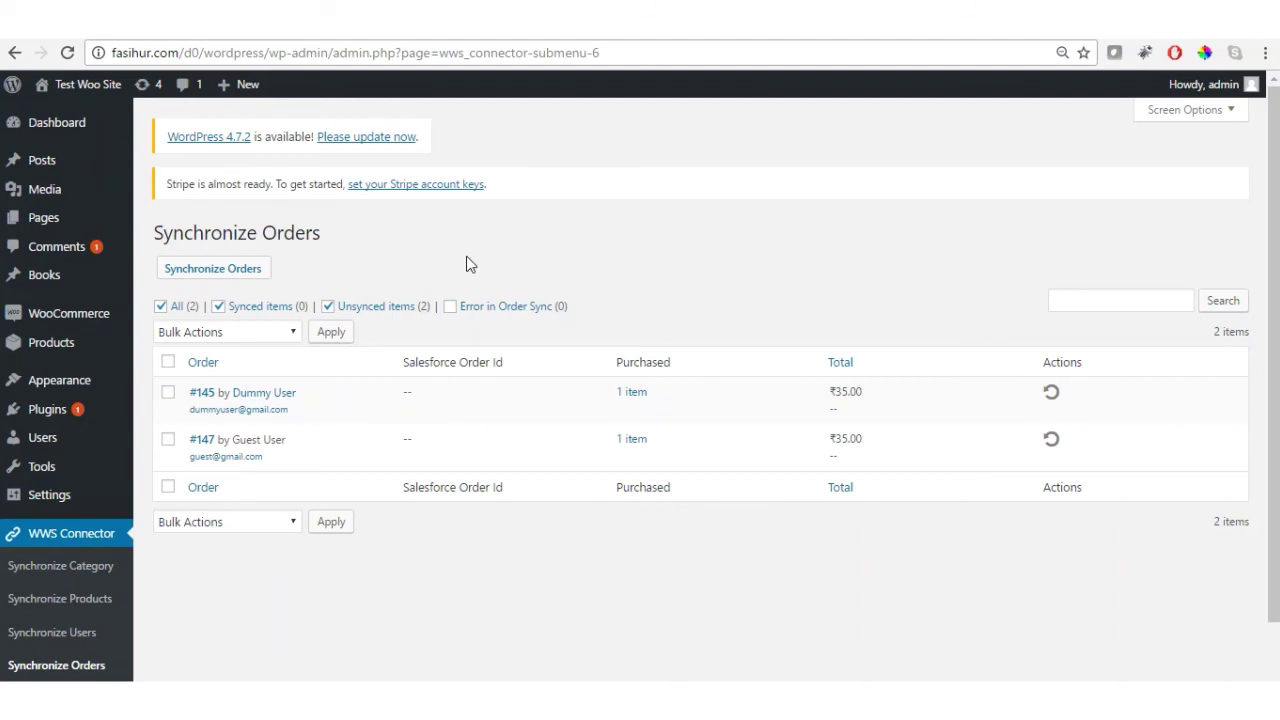
left_click(245, 278)
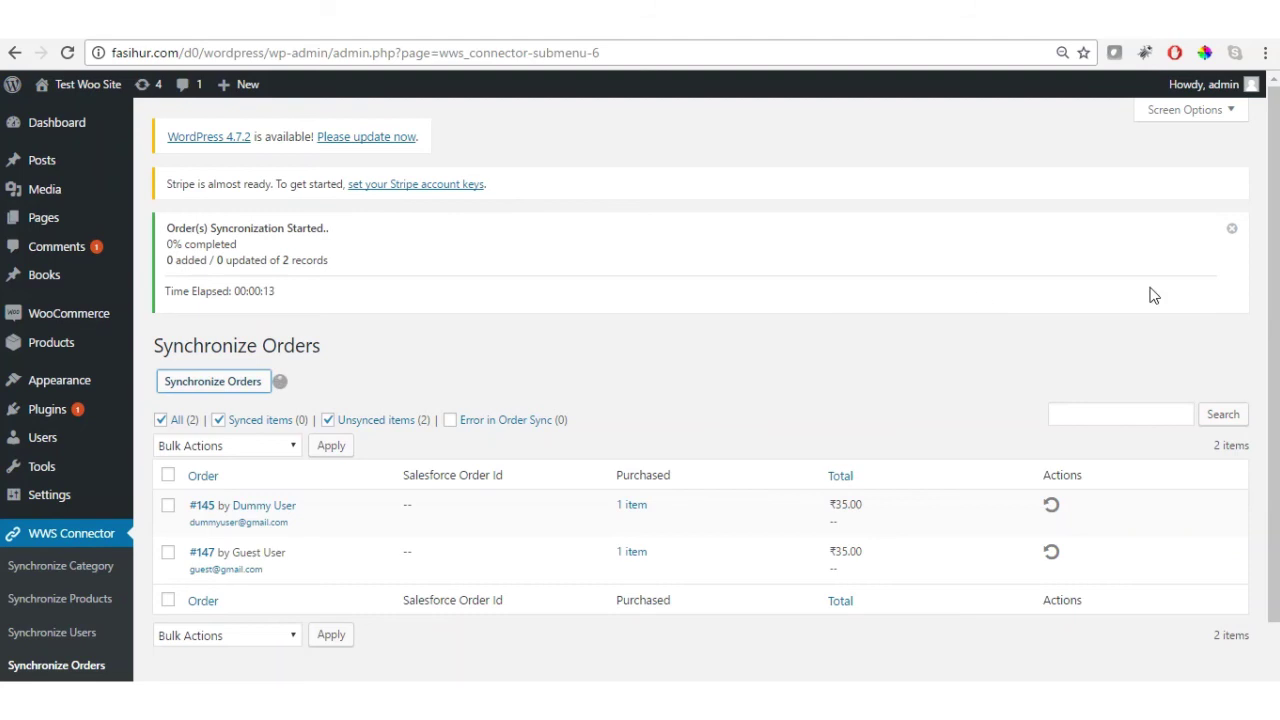
mouse_move(1126, 517)
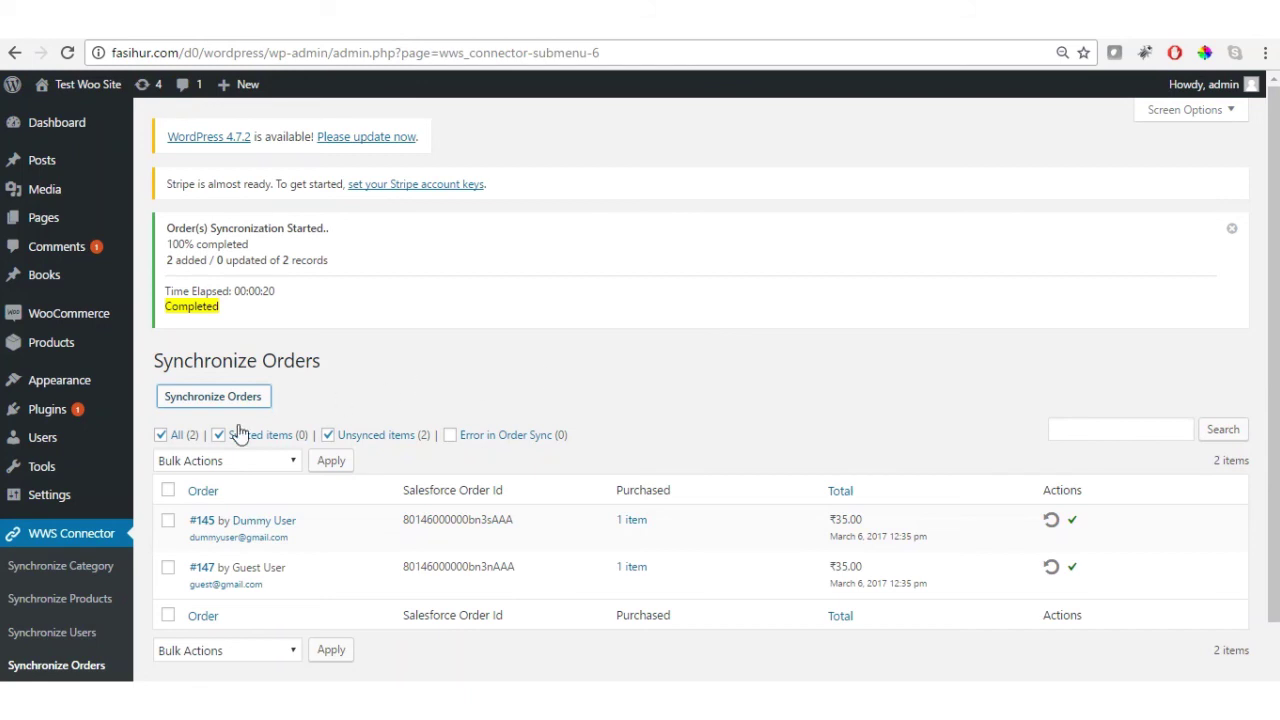
- Select the first order in the list and choose the Export Selected Order(s) bulk action
left_click(169, 521)
left_click(287, 461)
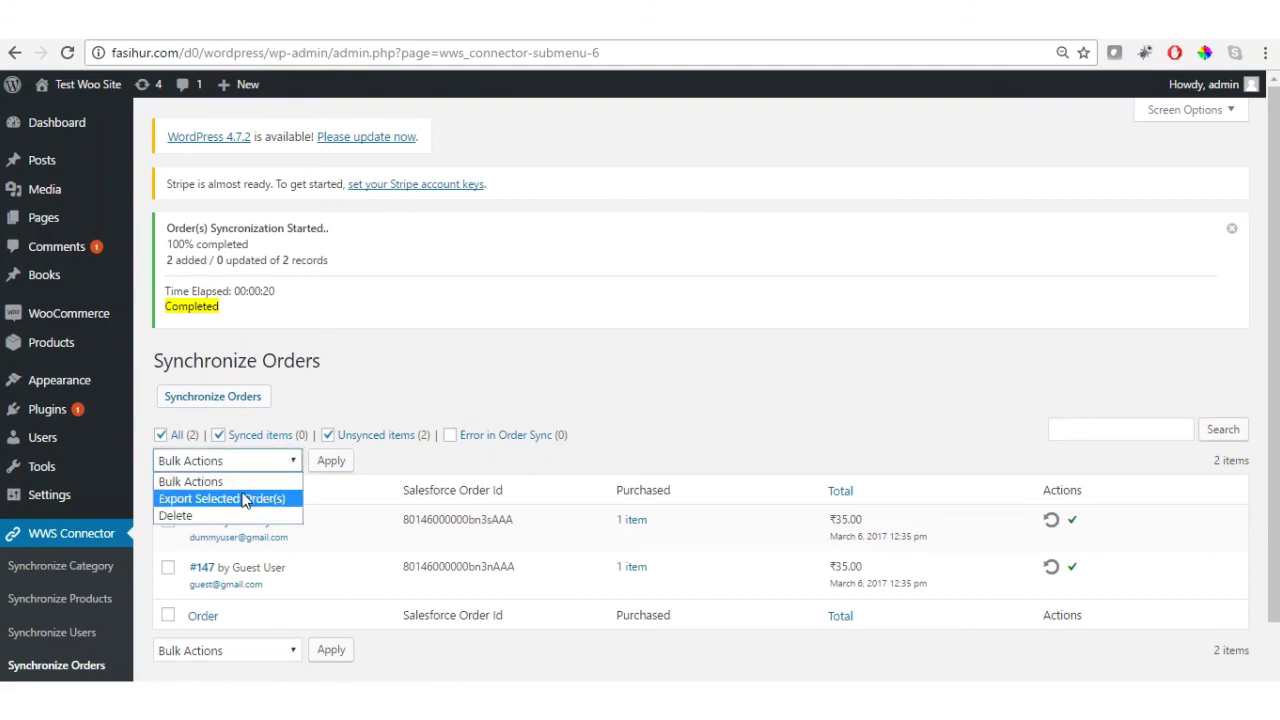
left_click(236, 499)
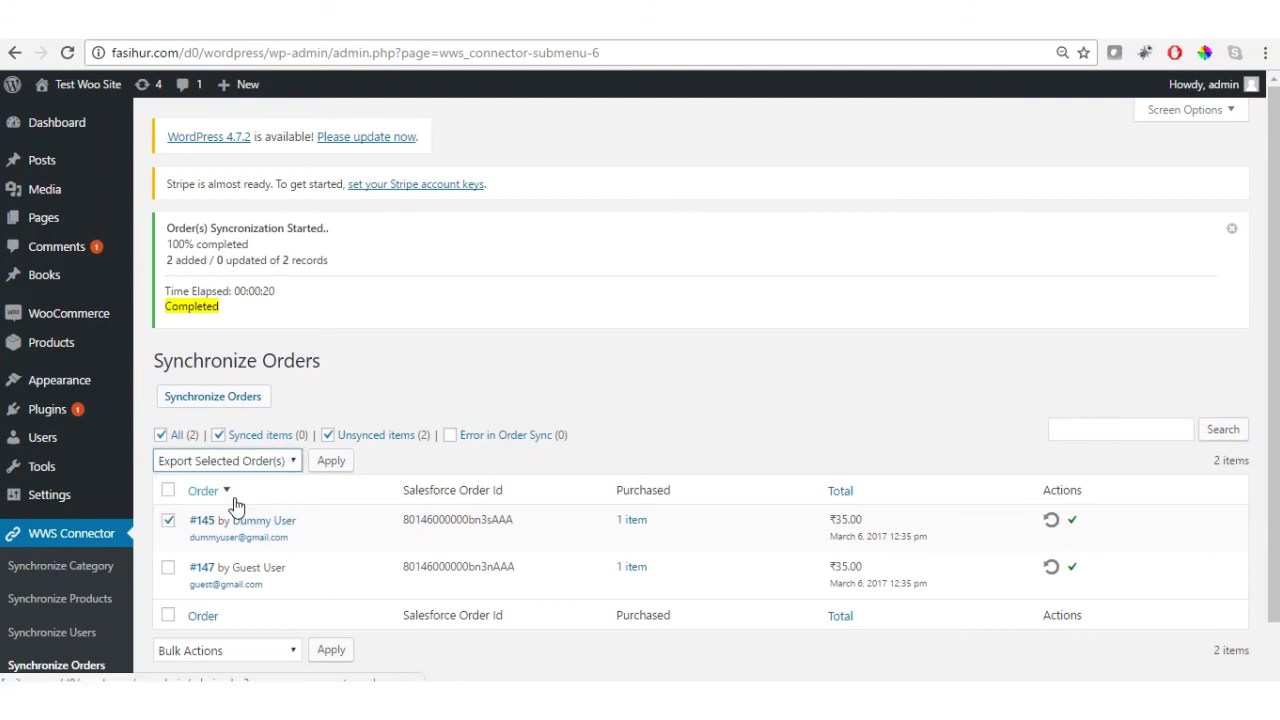
left_click(409, 376)
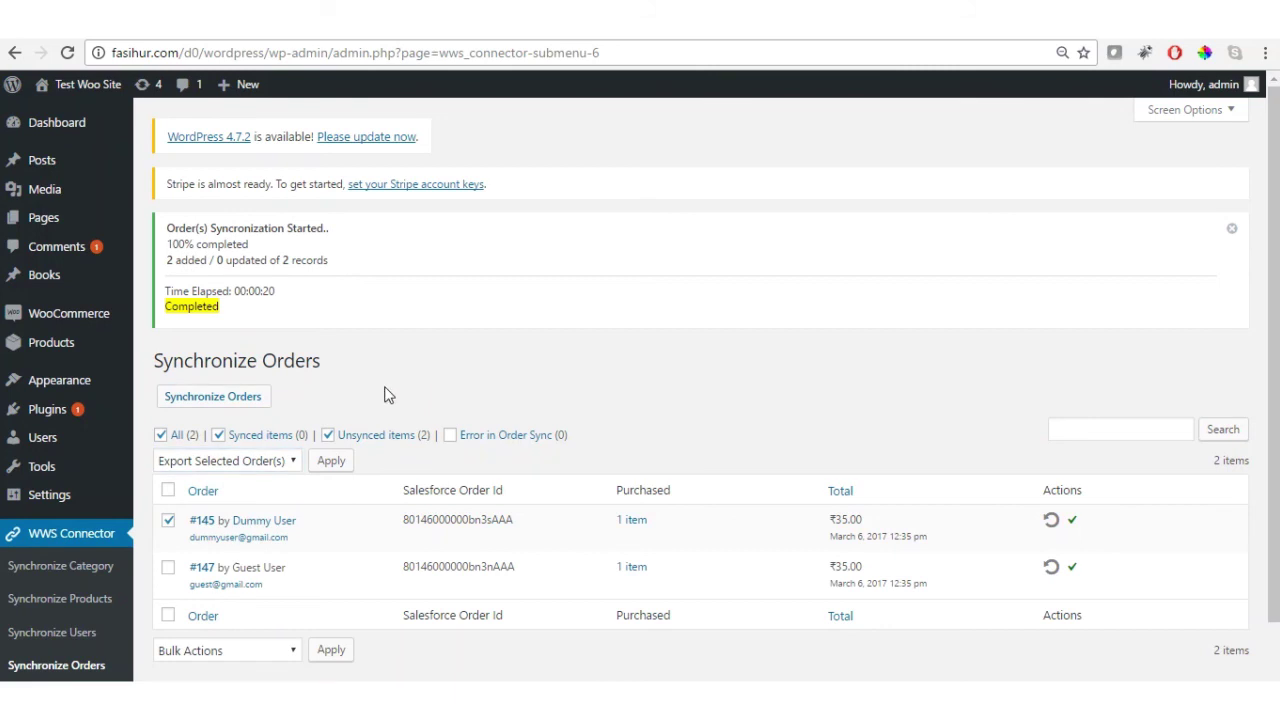
- Clear the All and Synced items filters and reset the bulk action choice to Bulk Actions
left_click(219, 437)
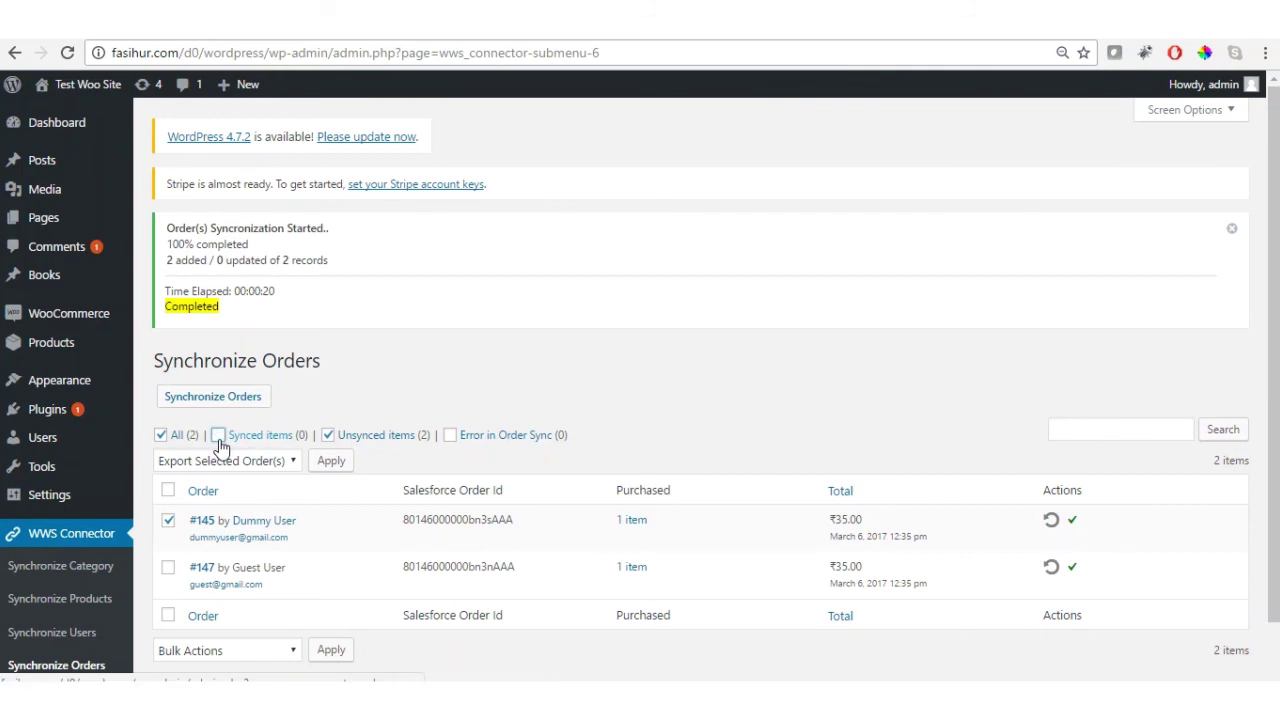
left_click(162, 440)
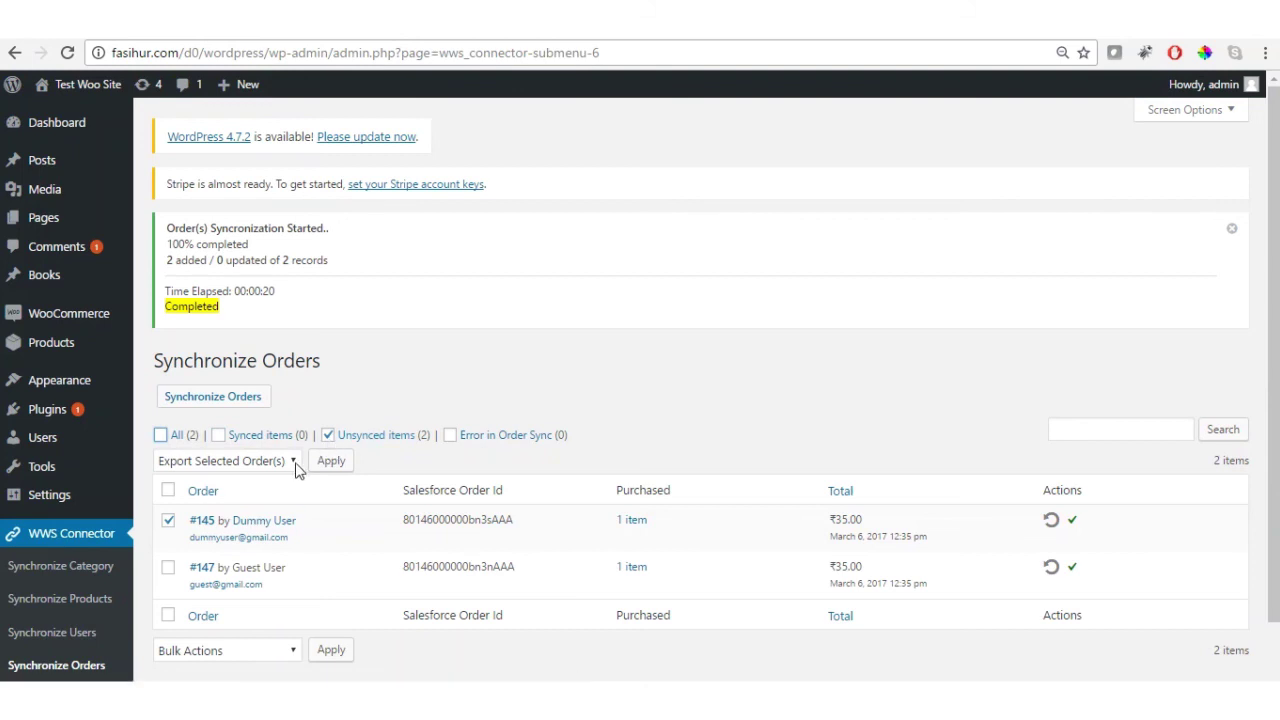
left_click(296, 462)
left_click(190, 480)
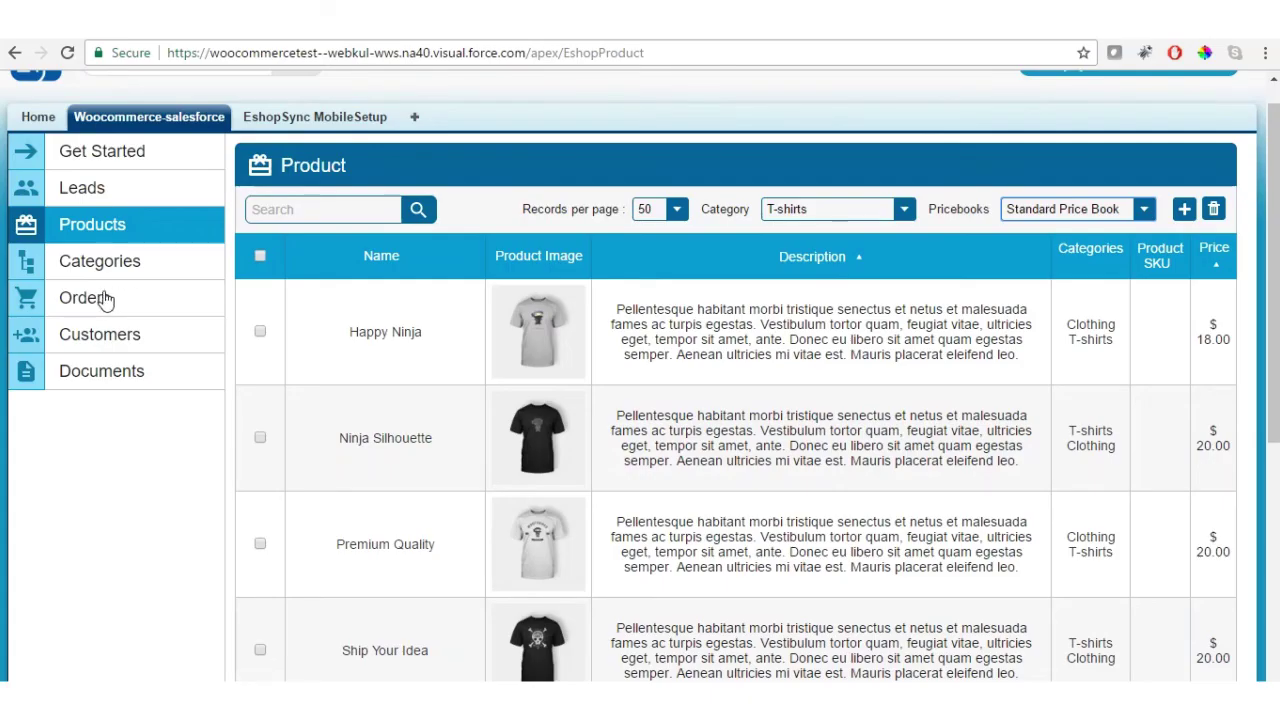
- Switch to Salesforce, open the Orders list and check the synchronized orders' WooCommerce order IDs and accounts
left_click(108, 298)
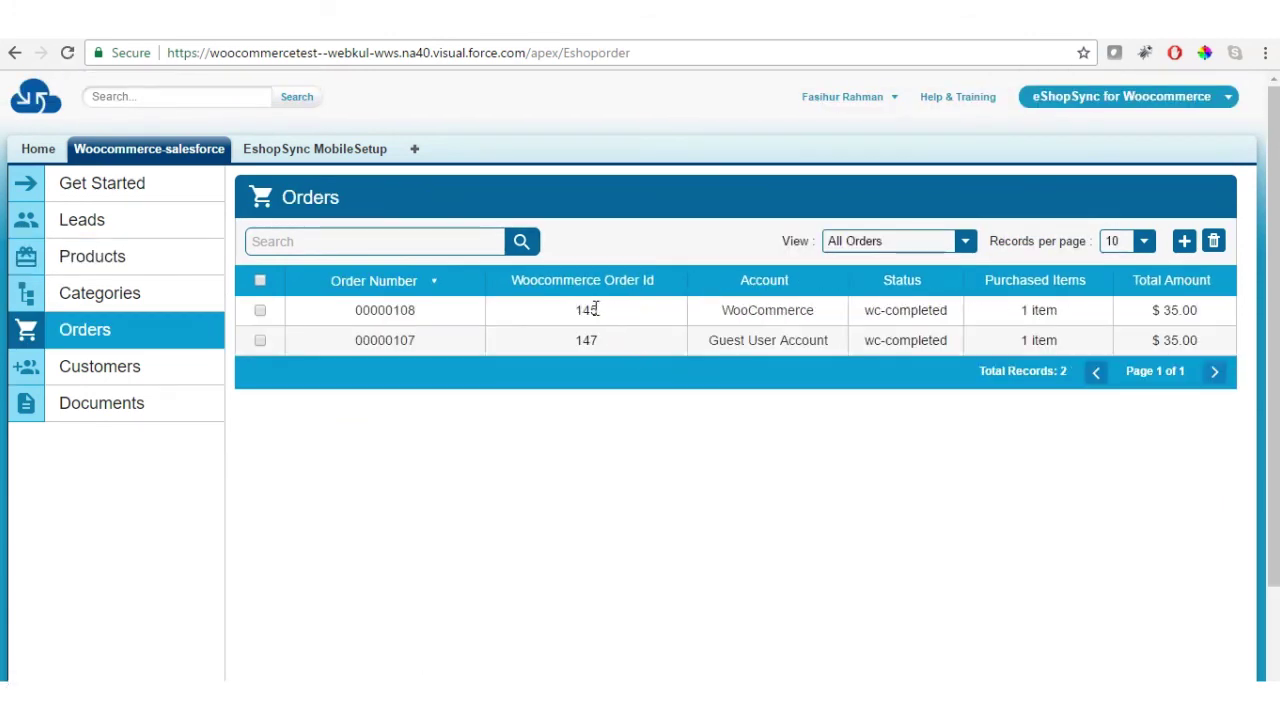
left_click_drag(569, 315, 592, 312)
left_click_drag(711, 316, 840, 304)
left_click(840, 312)
- Filter the Salesforce order list by Salesforce Orders and by Woocommerce Orders in turn
left_click(970, 242)
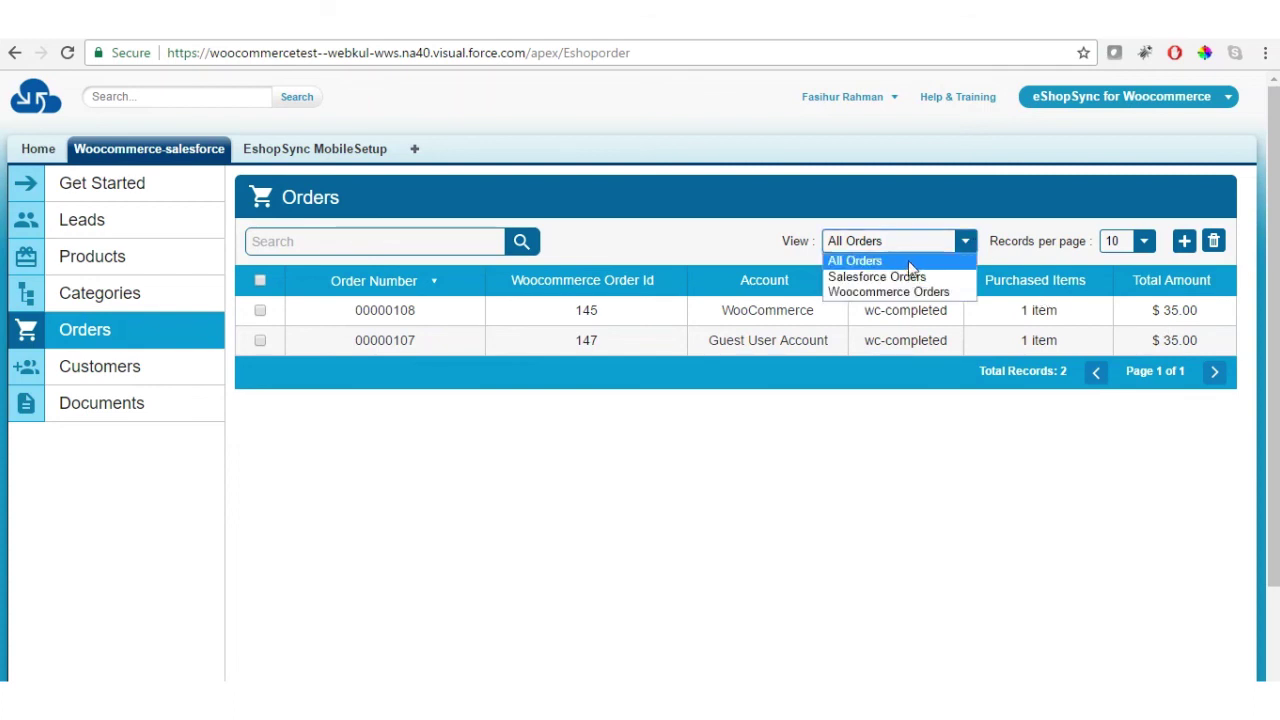
left_click(880, 277)
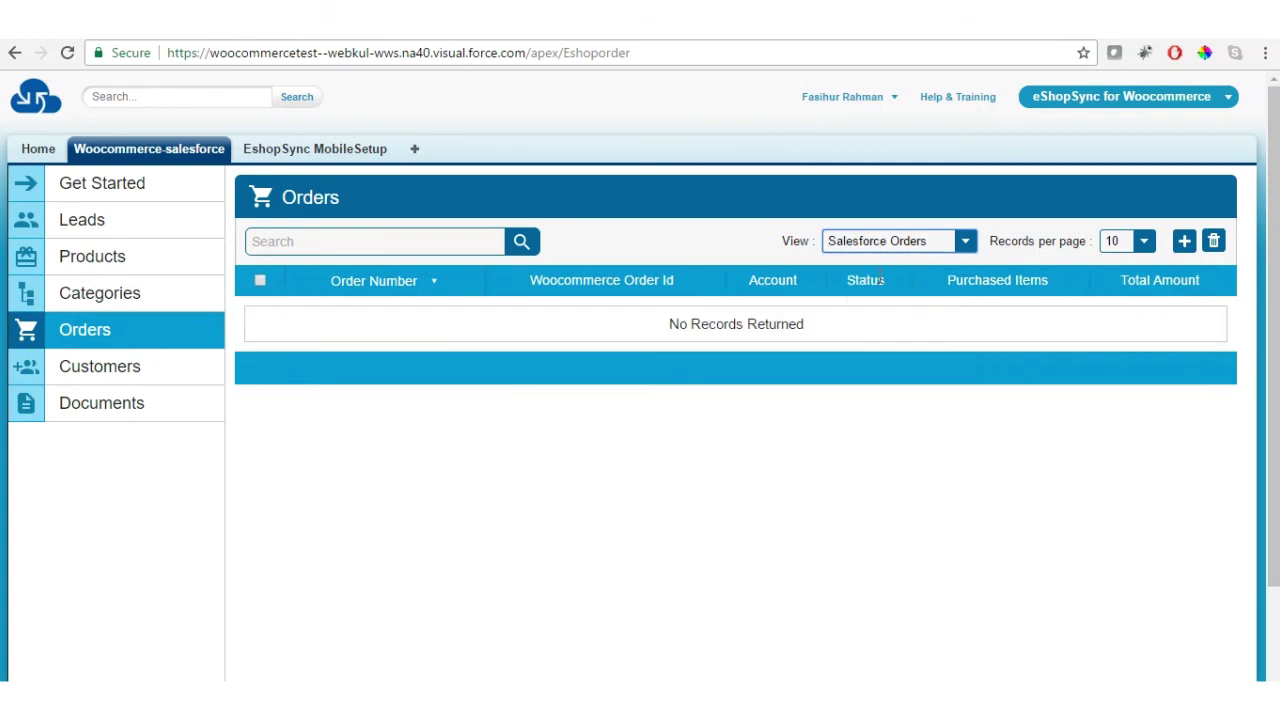
left_click(967, 247)
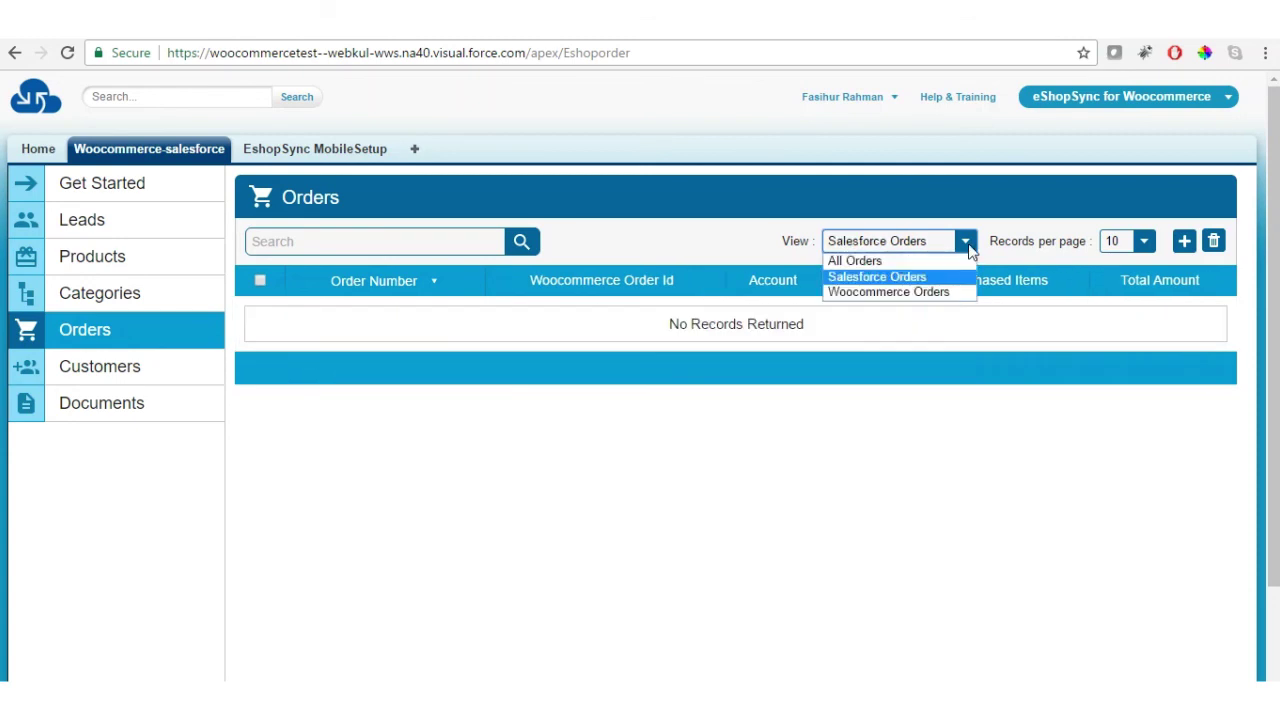
left_click(903, 292)
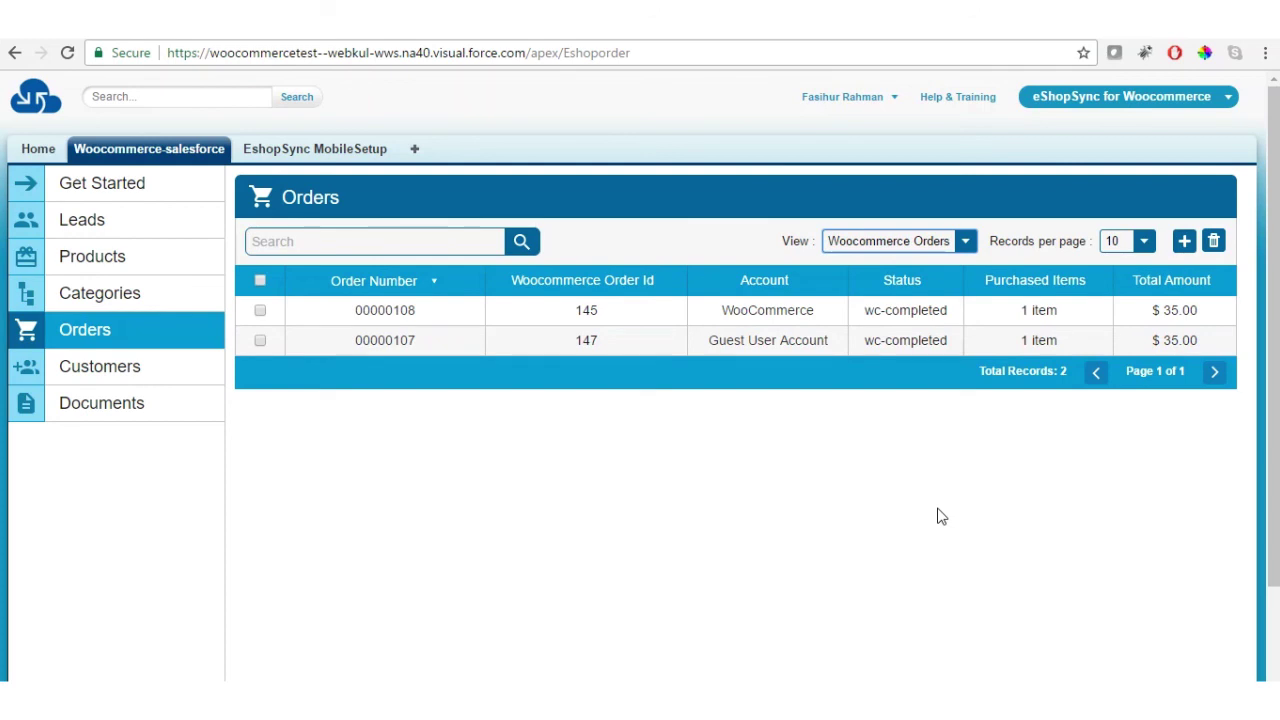
- Open the Documents list and show the contents of the eShopSync folder
left_click(120, 416)
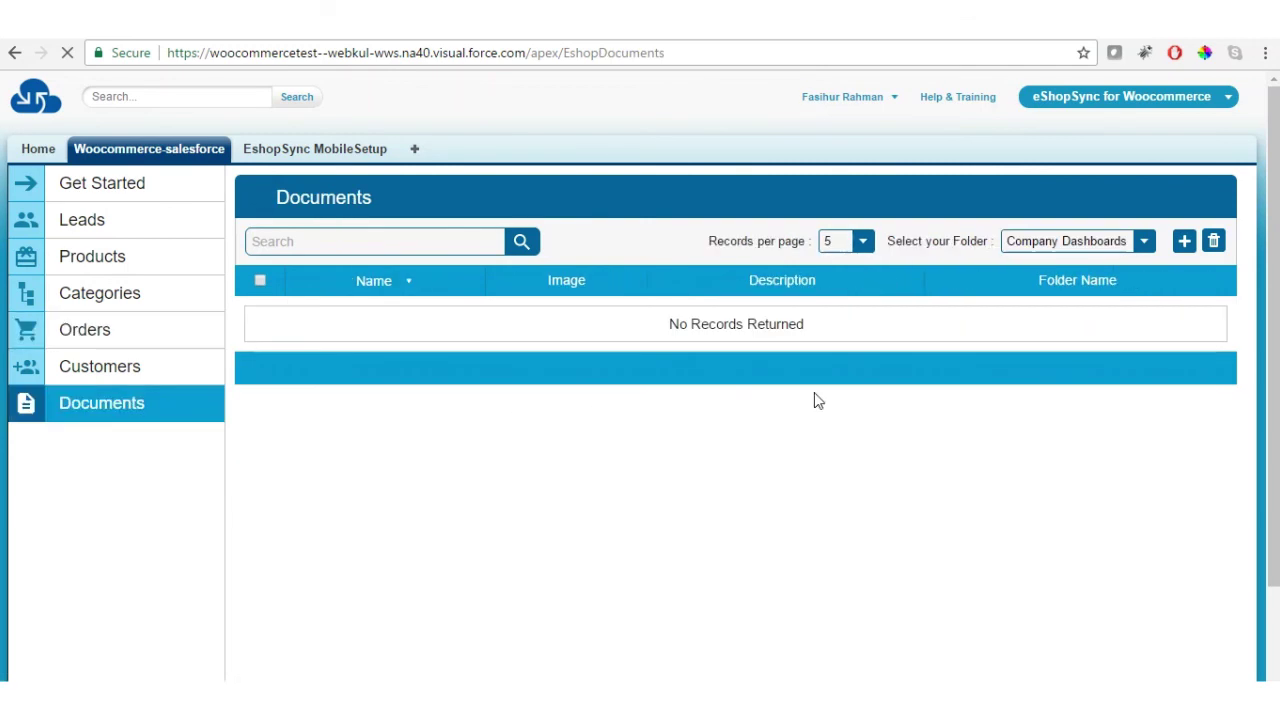
left_click(1143, 244)
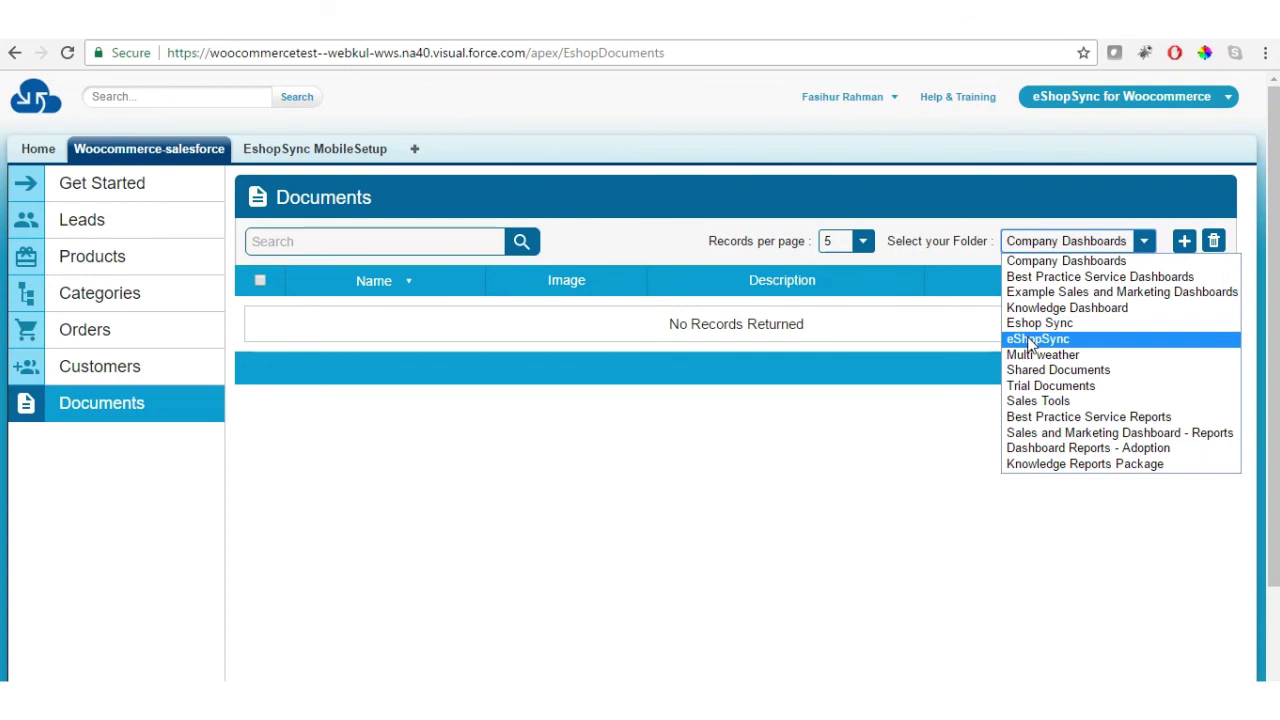
left_click(1086, 341)
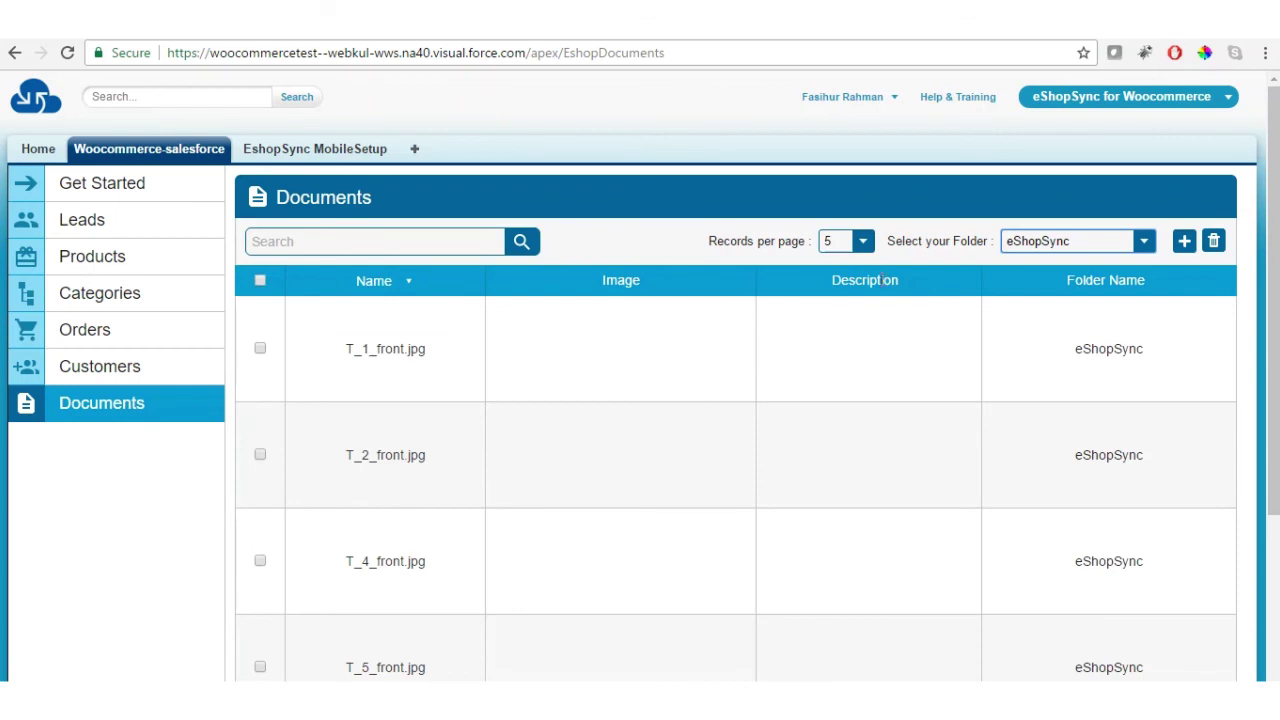
- Set the Documents list to 20 and then 50 records per page and review the synchronized product images
left_click(861, 241)
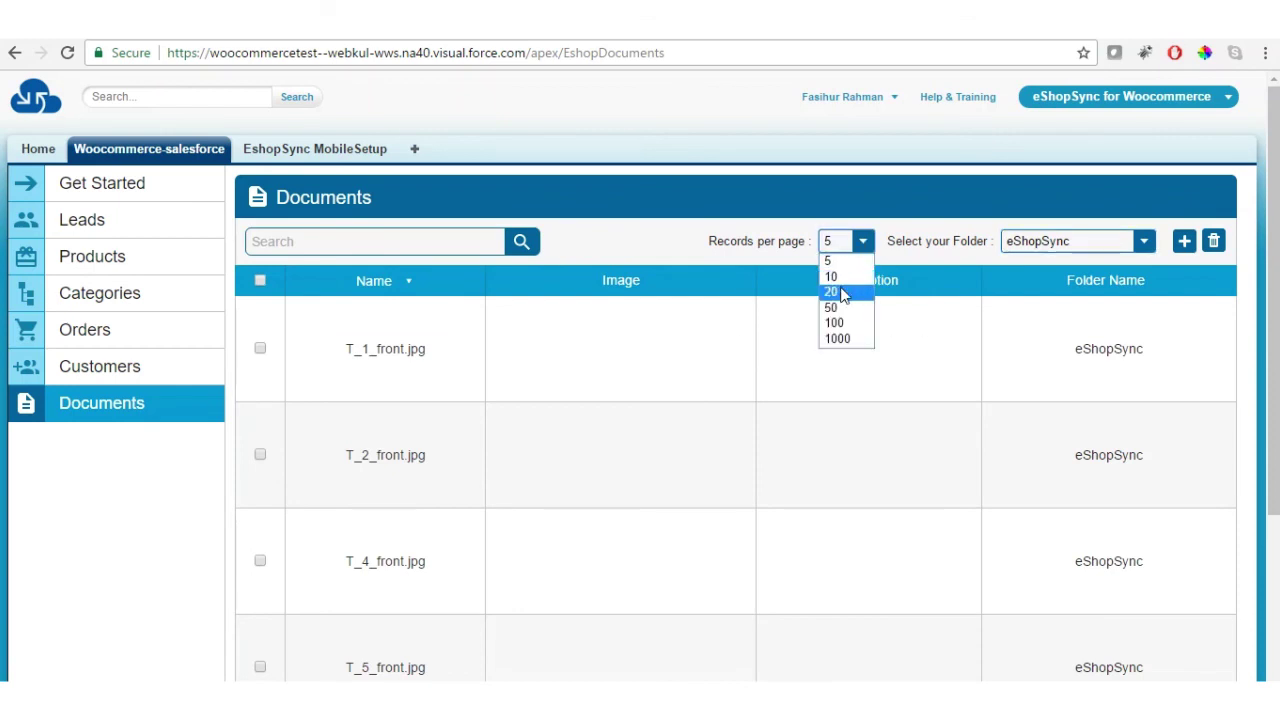
left_click(840, 293)
left_click(862, 241)
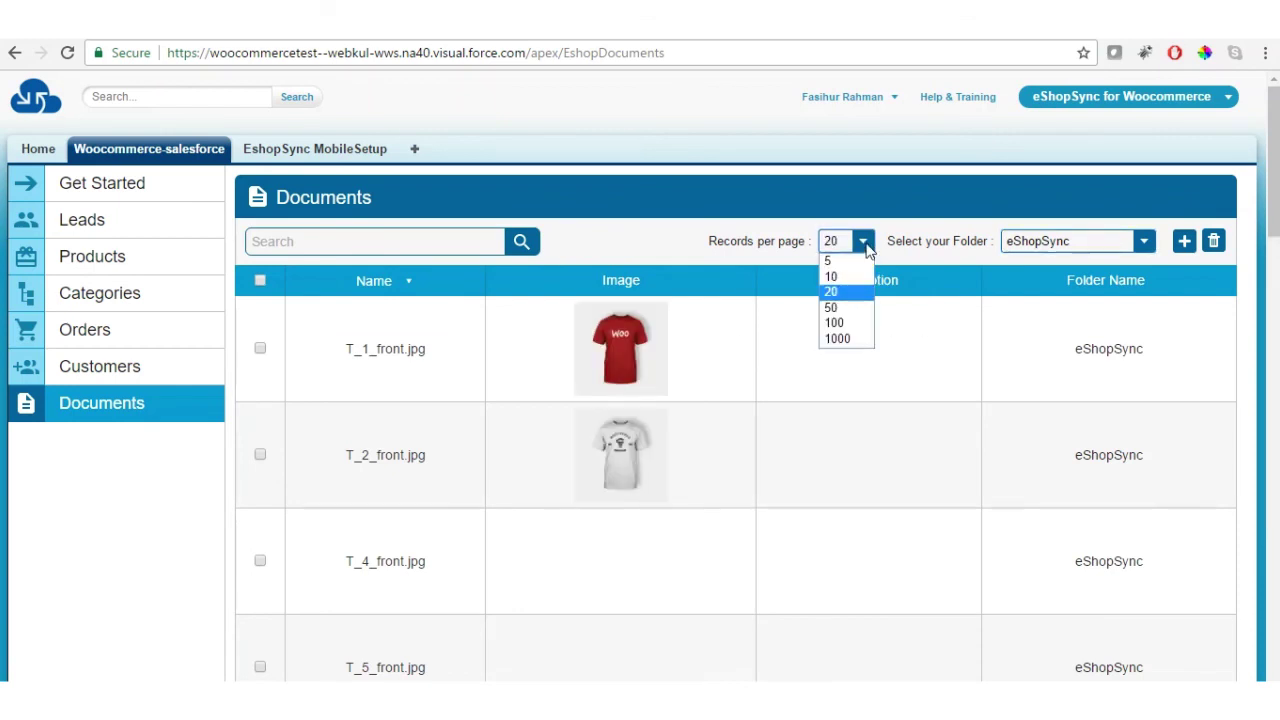
left_click(848, 310)
scroll(640, 375, "down", 2)
scroll(640, 375, "up", 2)
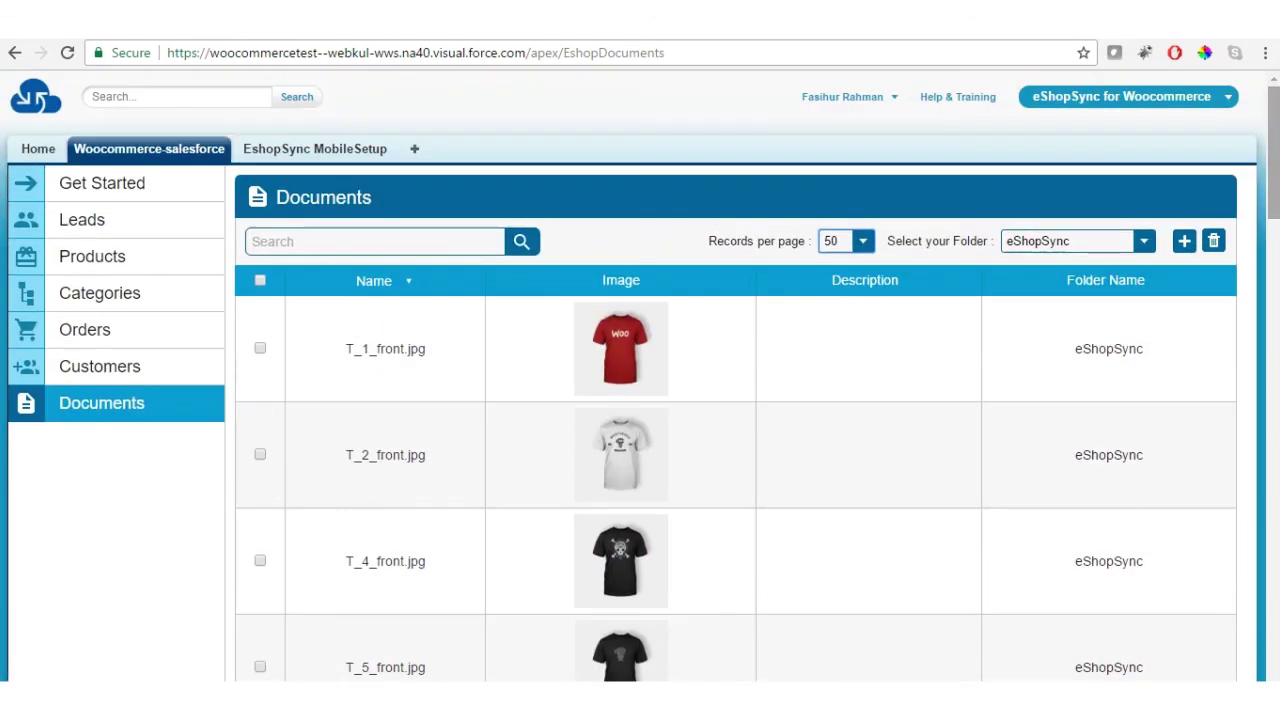
- Open the Leads list, and switch to the Webkul blog article to review how to register a domain in Salesforce
left_click(103, 228)
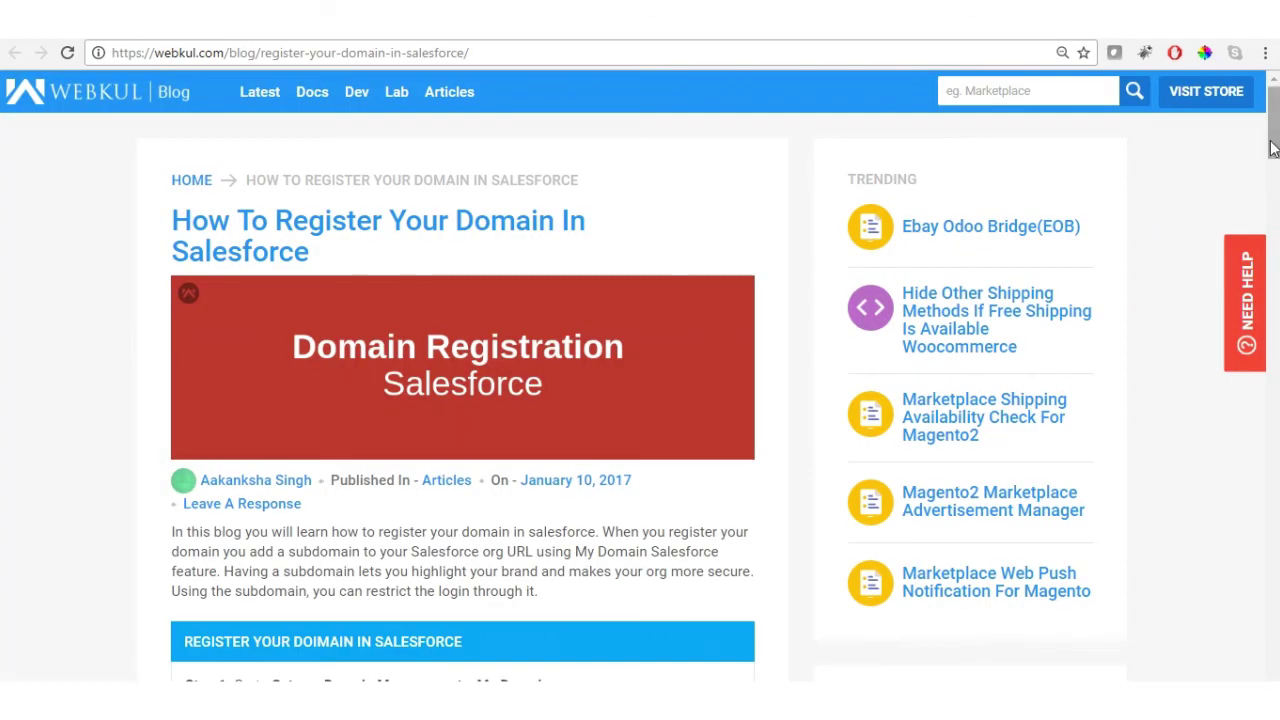
scroll(1271, 148, "down", 5)
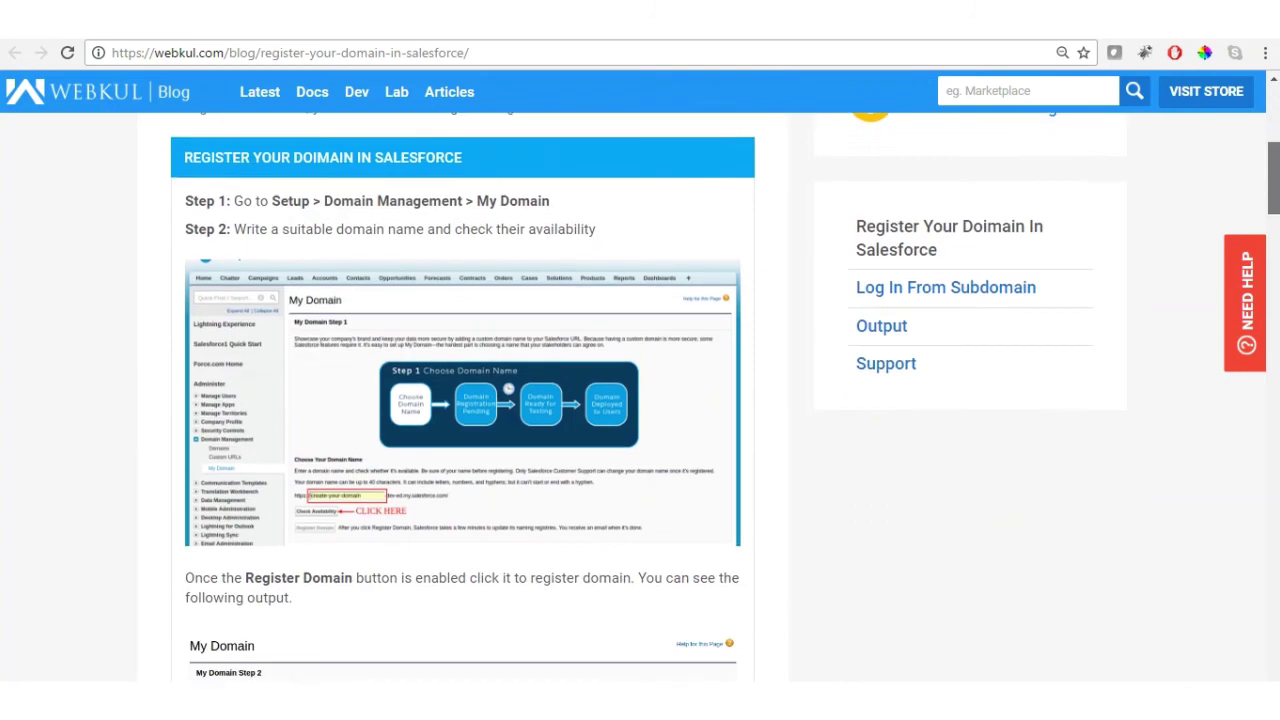
scroll(1271, 160, "down", 3)
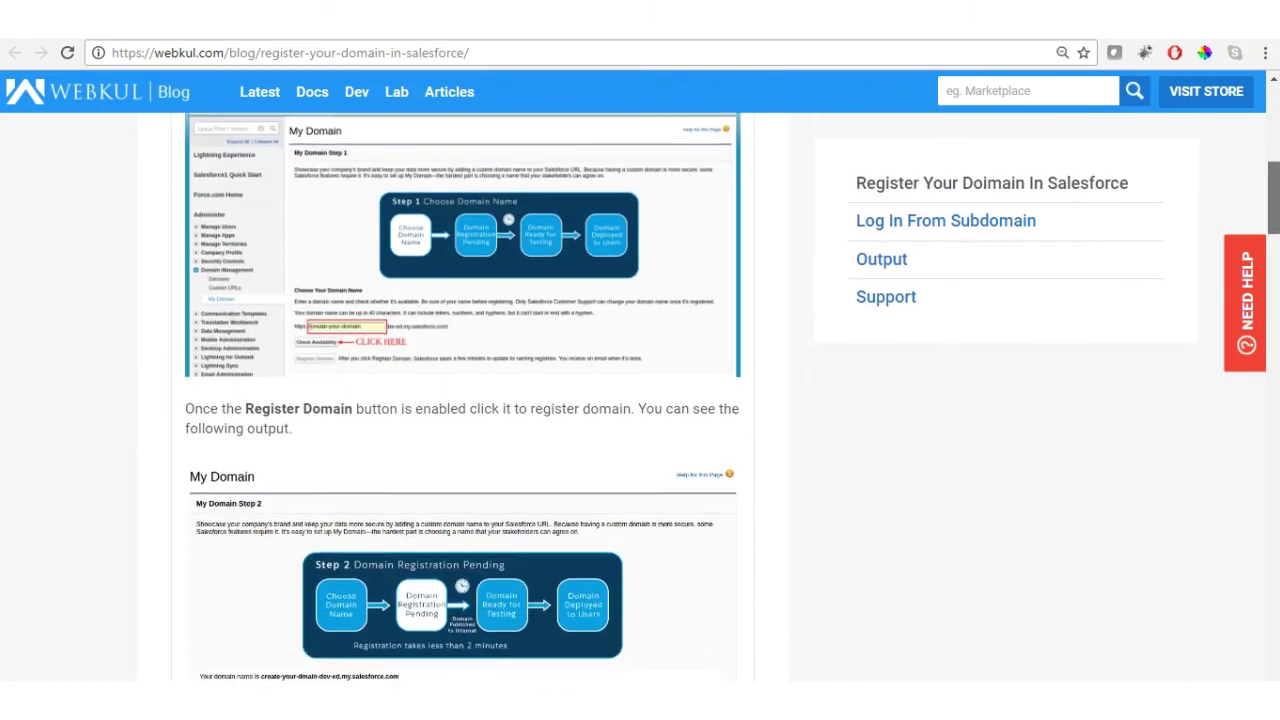
scroll(1271, 160, "down", 2)
scroll(1271, 160, "up", 10)
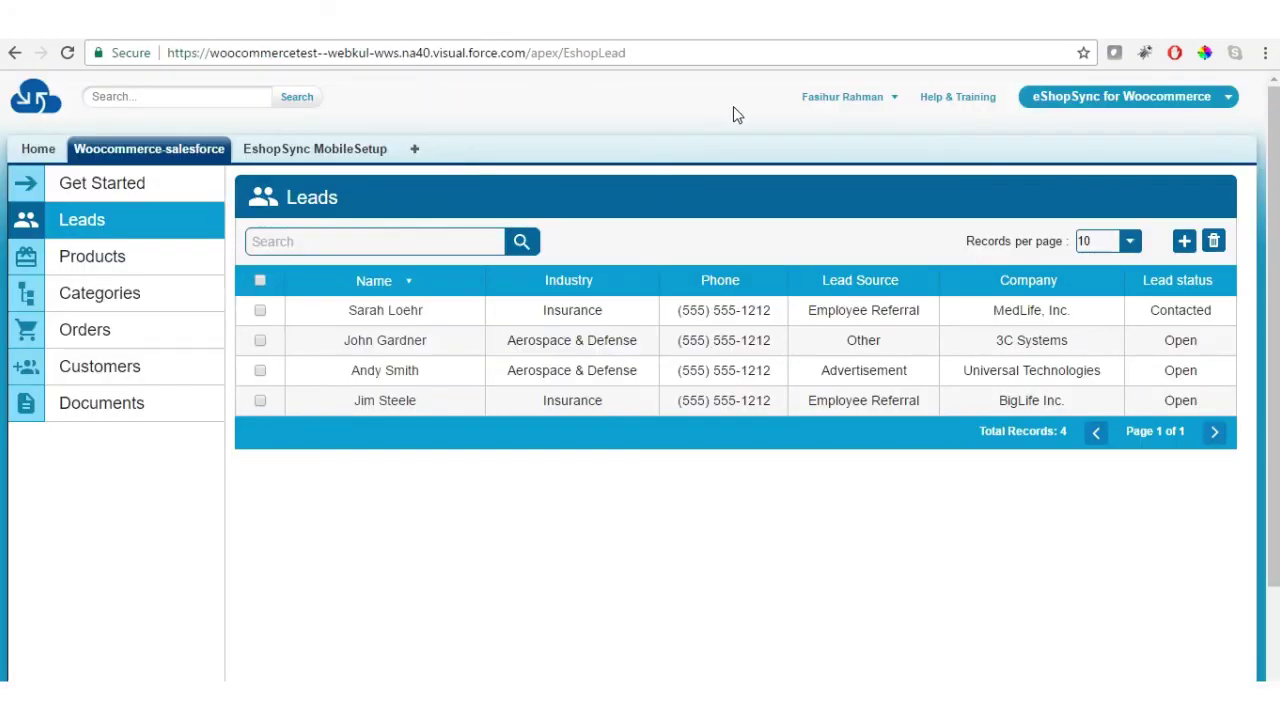
- Switch back to Salesforce, go to the user profiles in Setup and open the System Administrator profile for editing
left_click(890, 110)
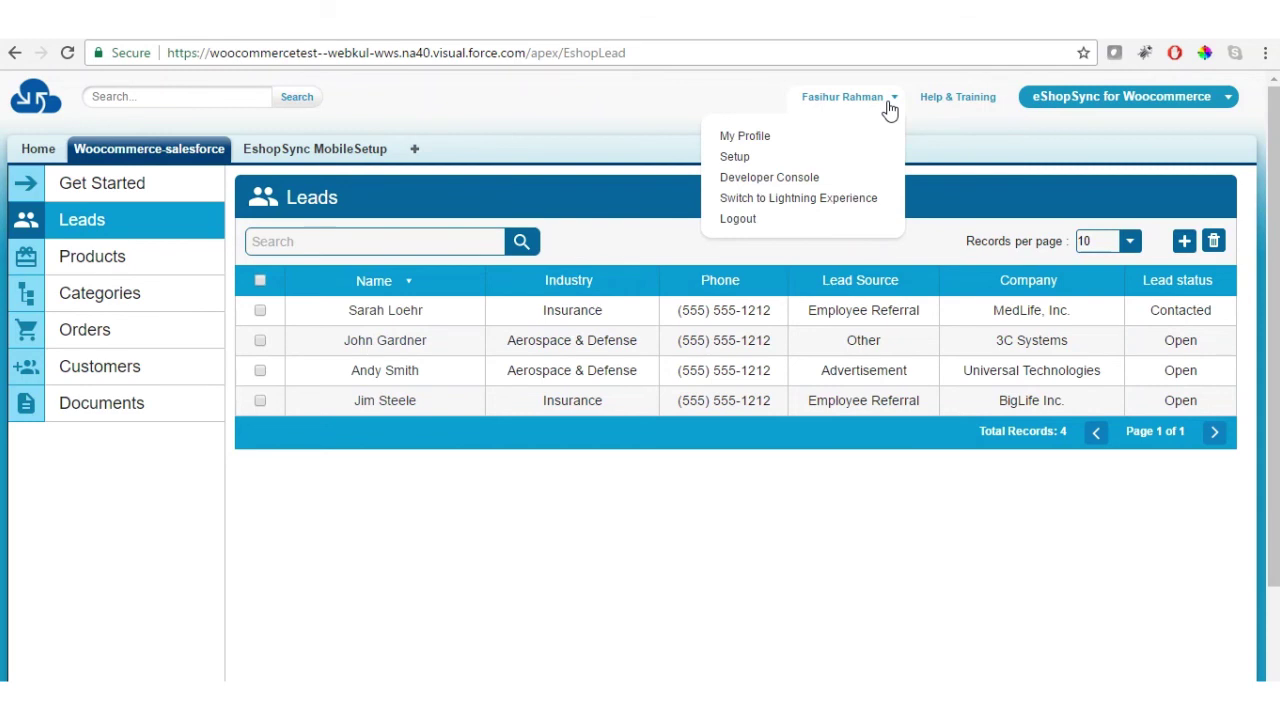
left_click(750, 162)
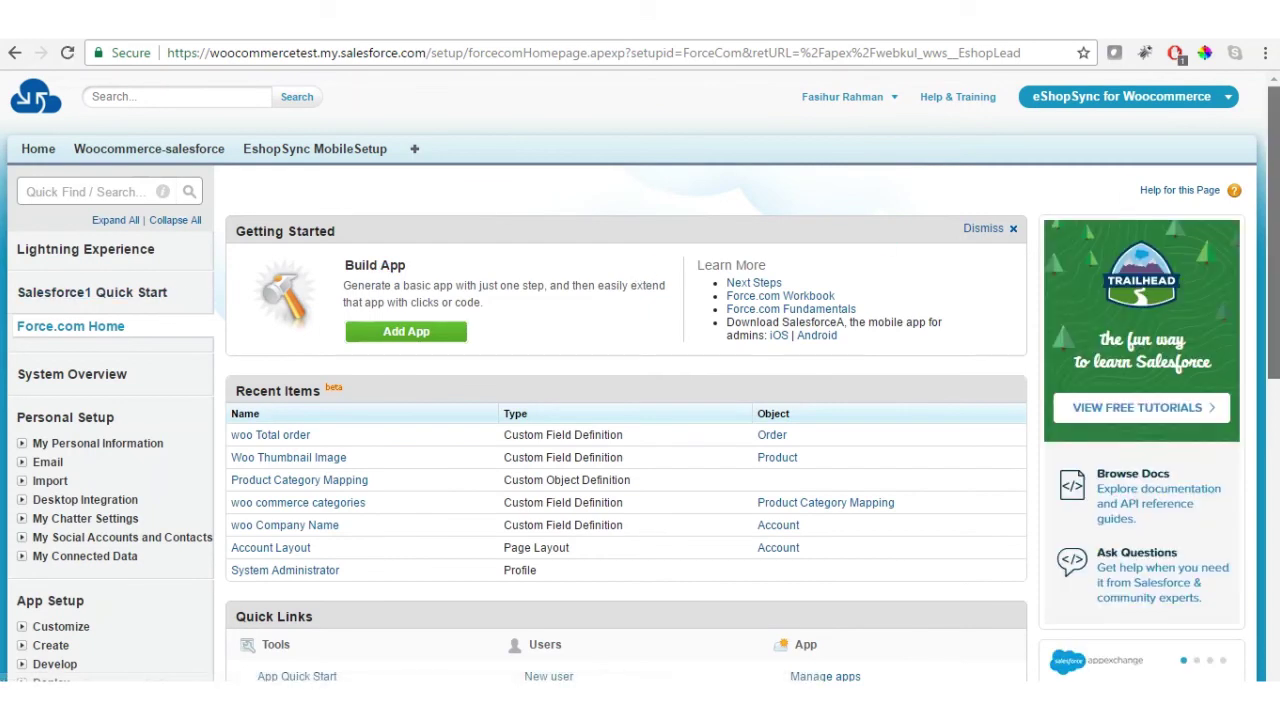
scroll(1214, 599, "down", 2)
scroll(1214, 505, "down", 2)
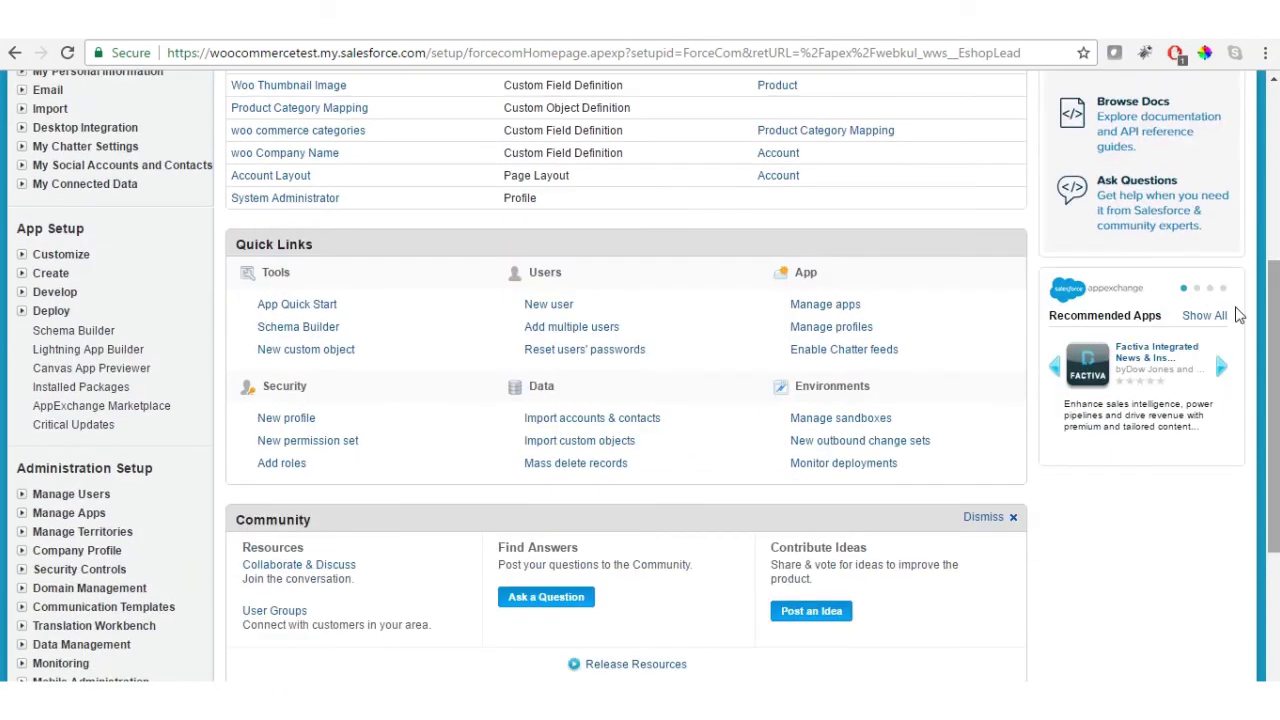
left_click(24, 497)
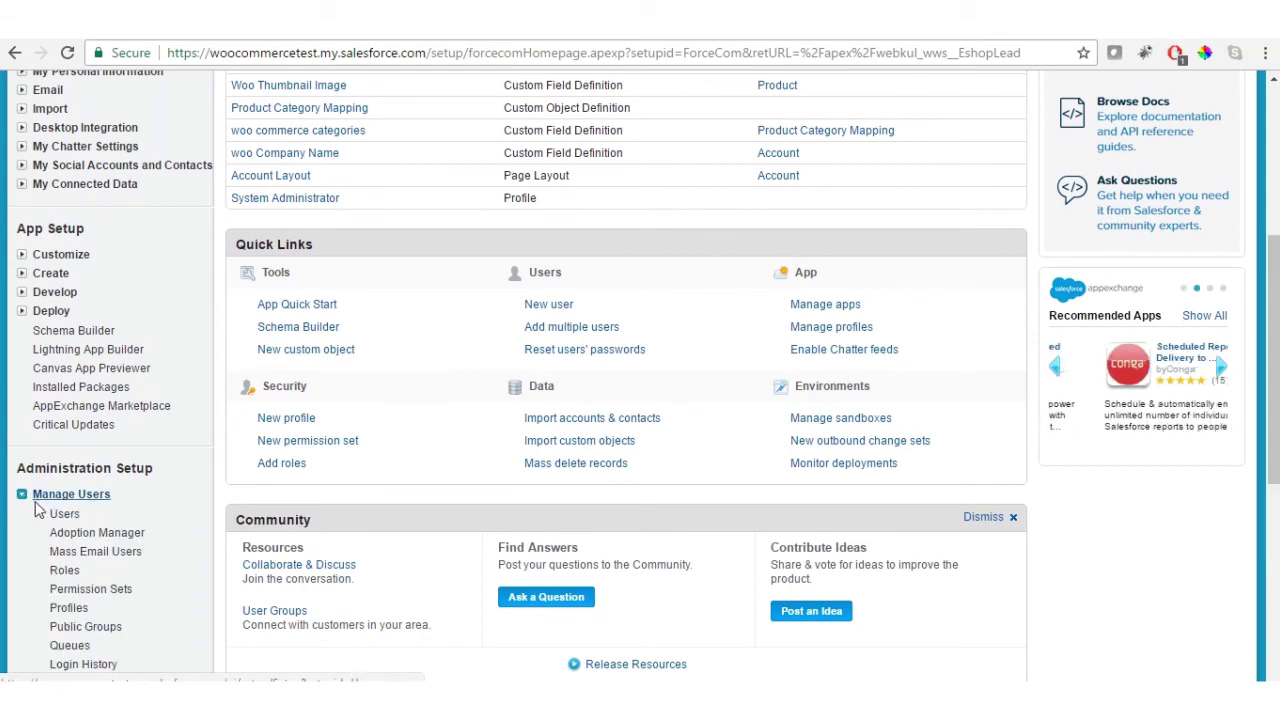
left_click(68, 608)
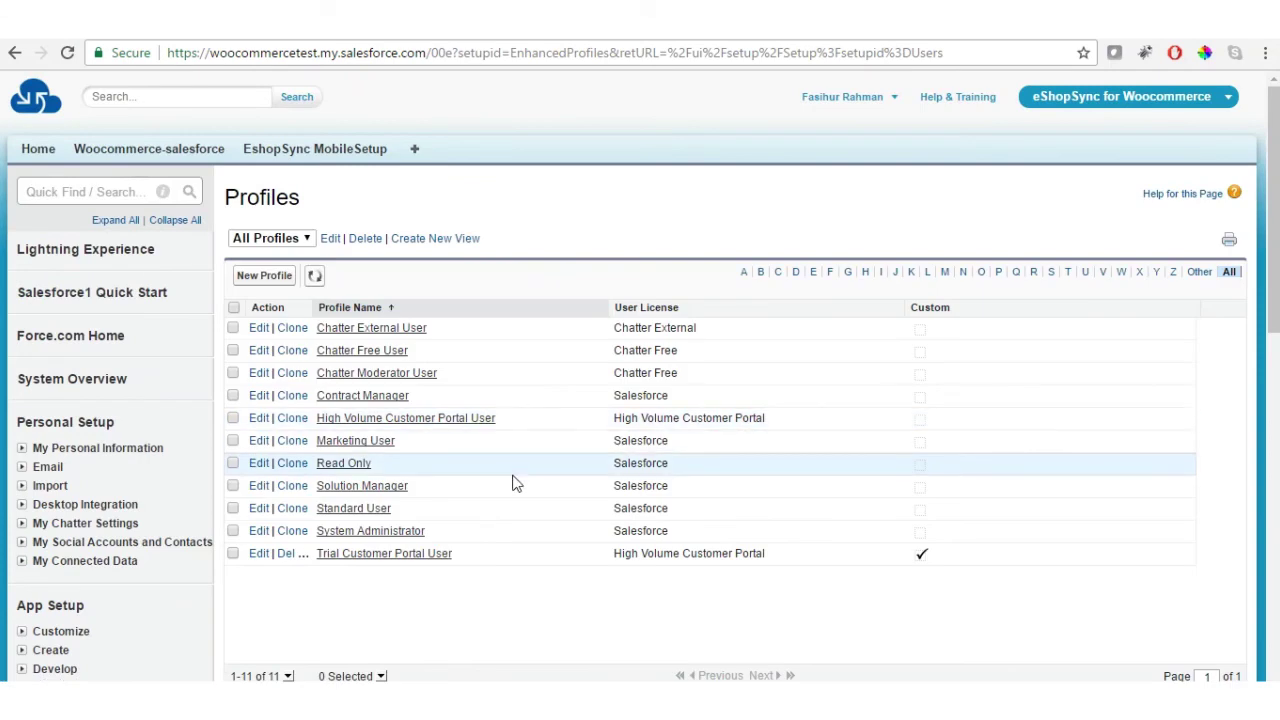
left_click(378, 532)
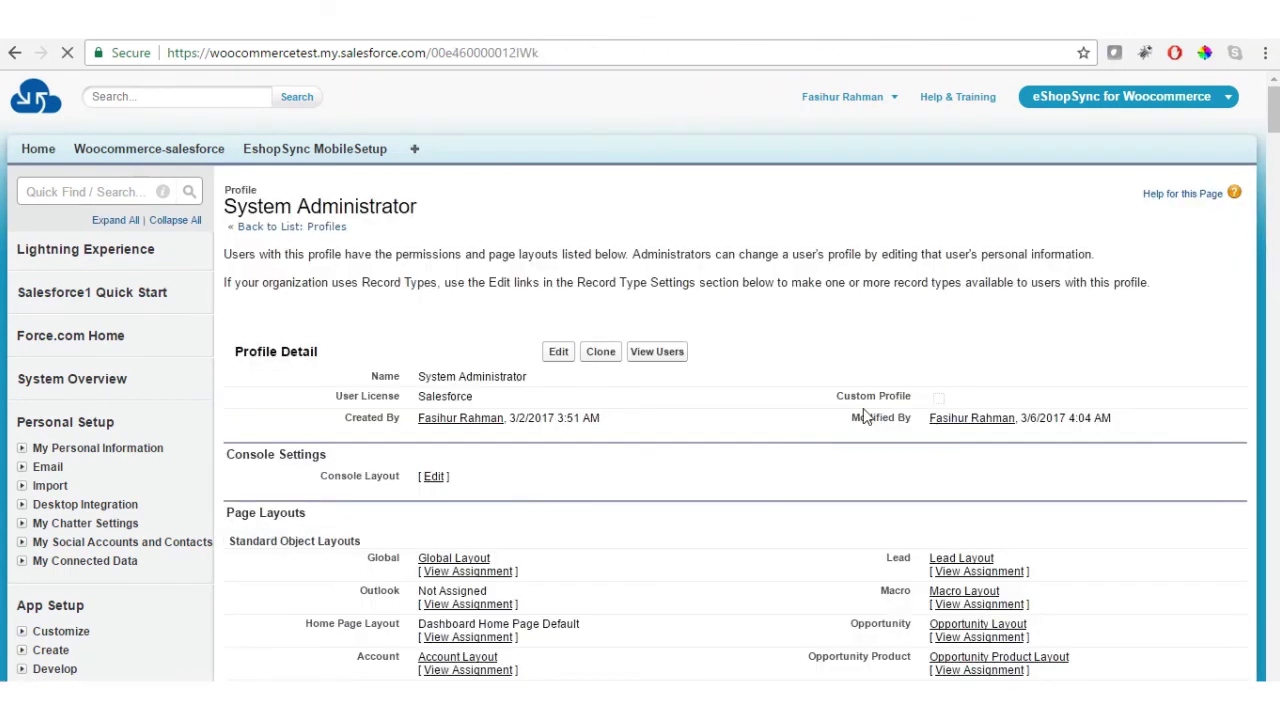
left_click(556, 370)
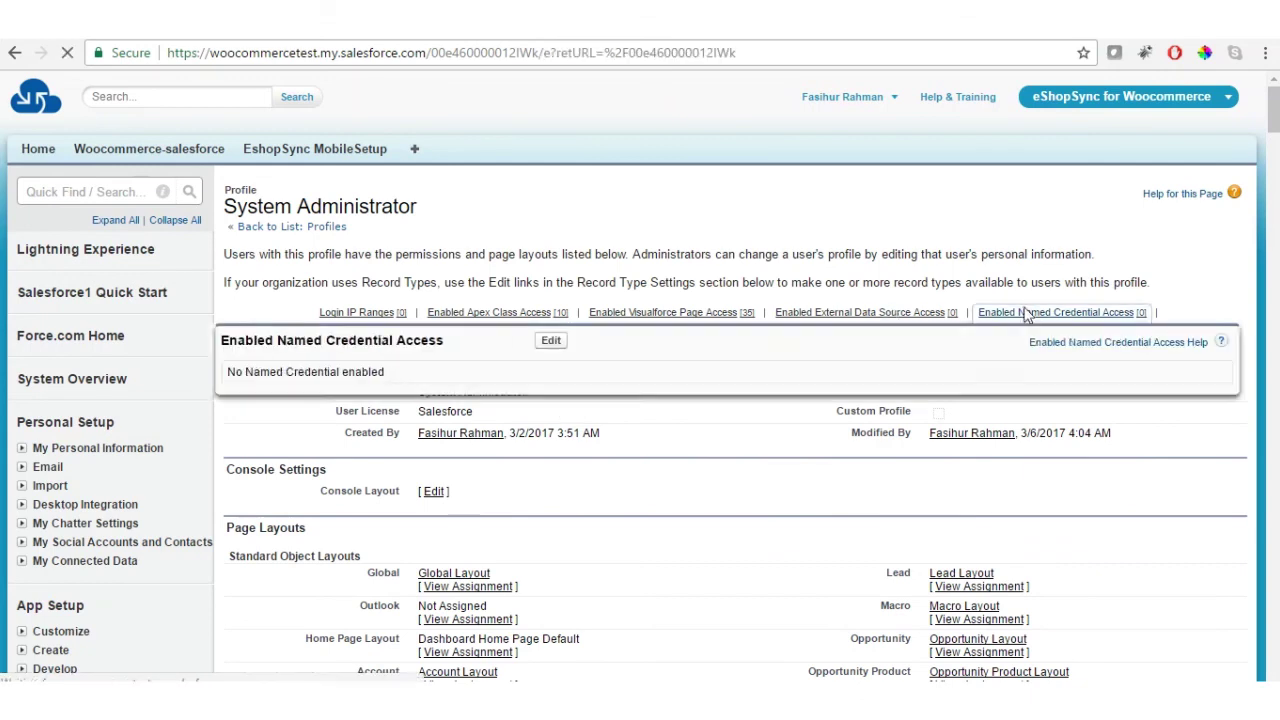
- Review the System Administrator profile's custom tab settings, administrative permissions and standard object permissions
scroll(640, 400, "down", 9)
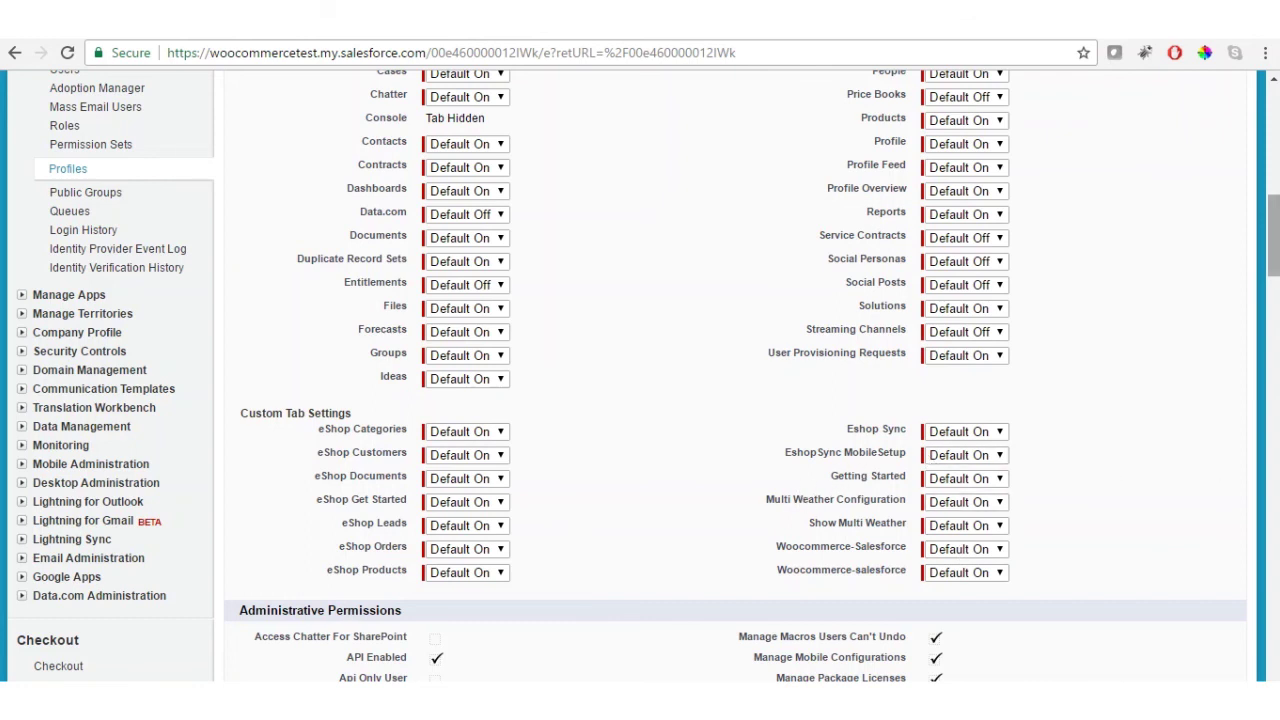
scroll(640, 375, "down", 2)
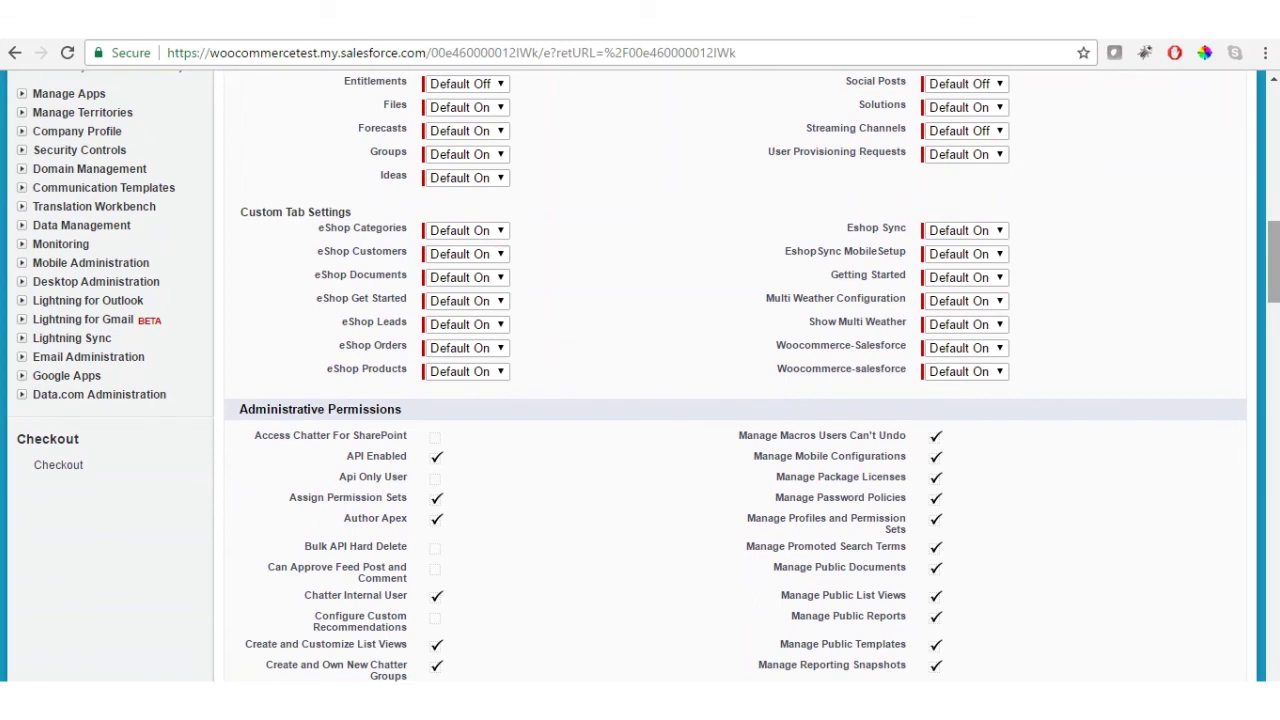
scroll(640, 375, "down", 3)
scroll(640, 375, "down", 1)
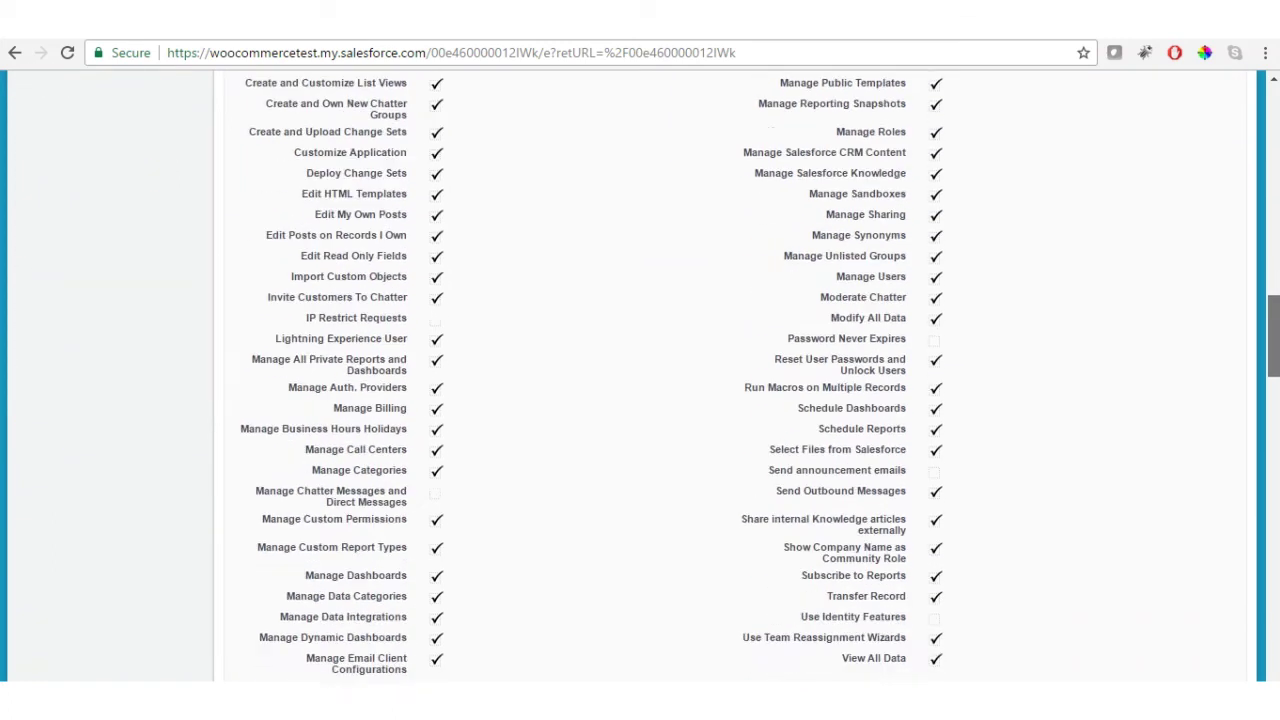
scroll(640, 375, "down", 5)
scroll(640, 375, "down", 8)
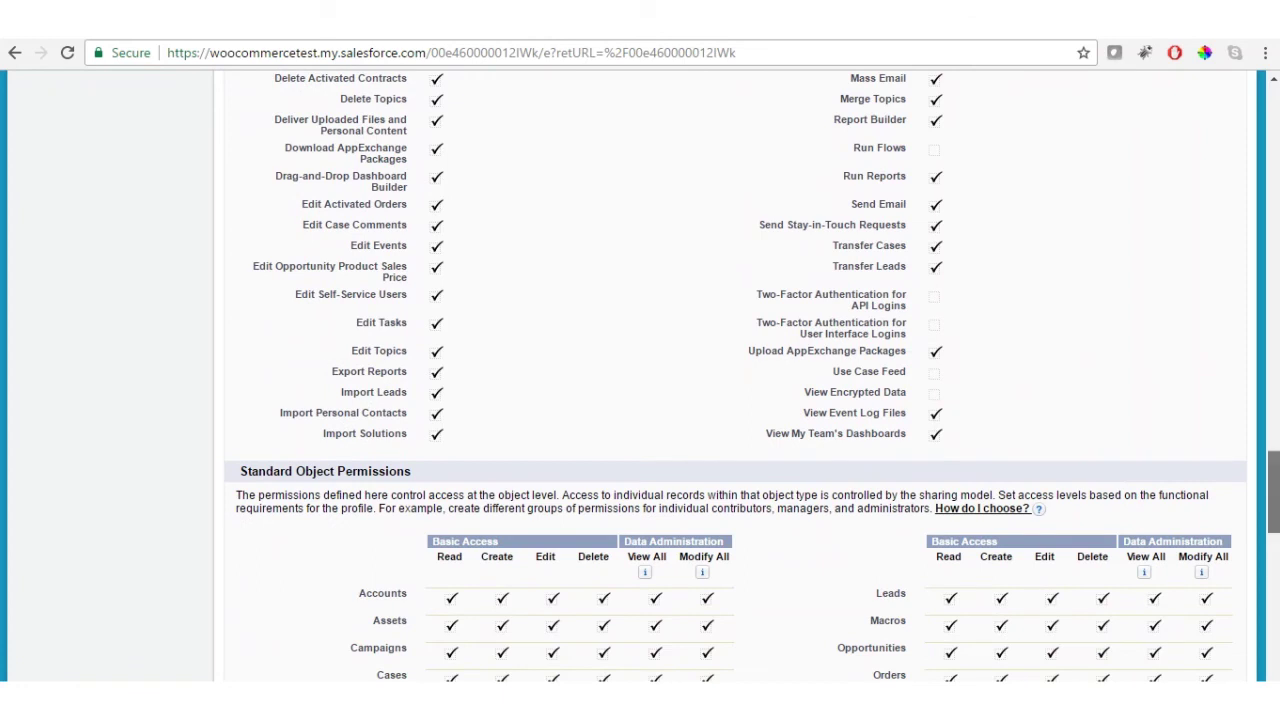
scroll(1274, 540, "down", 6)
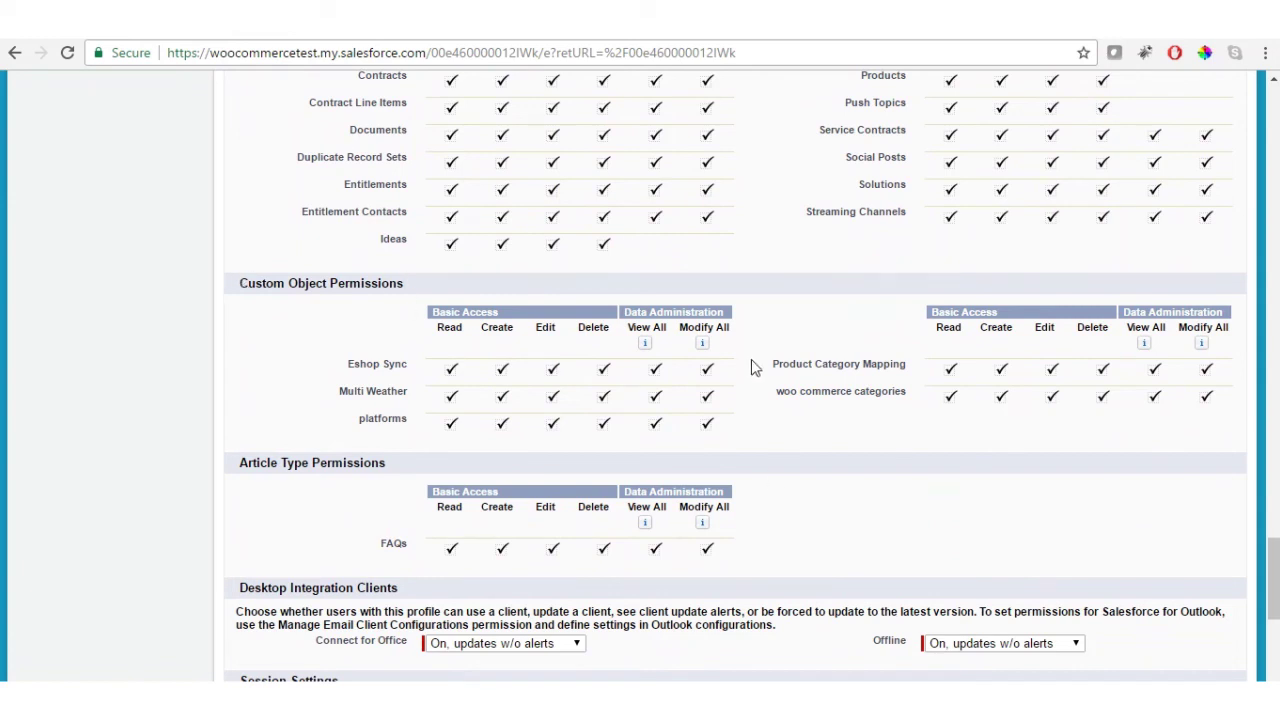
- Check the custom object permissions for woo commerce categories and leave the profile editing without saving
left_click_drag(779, 398, 940, 408)
left_click(940, 408)
left_click_drag(1273, 578, 1273, 178)
scroll(700, 190, "up", 4)
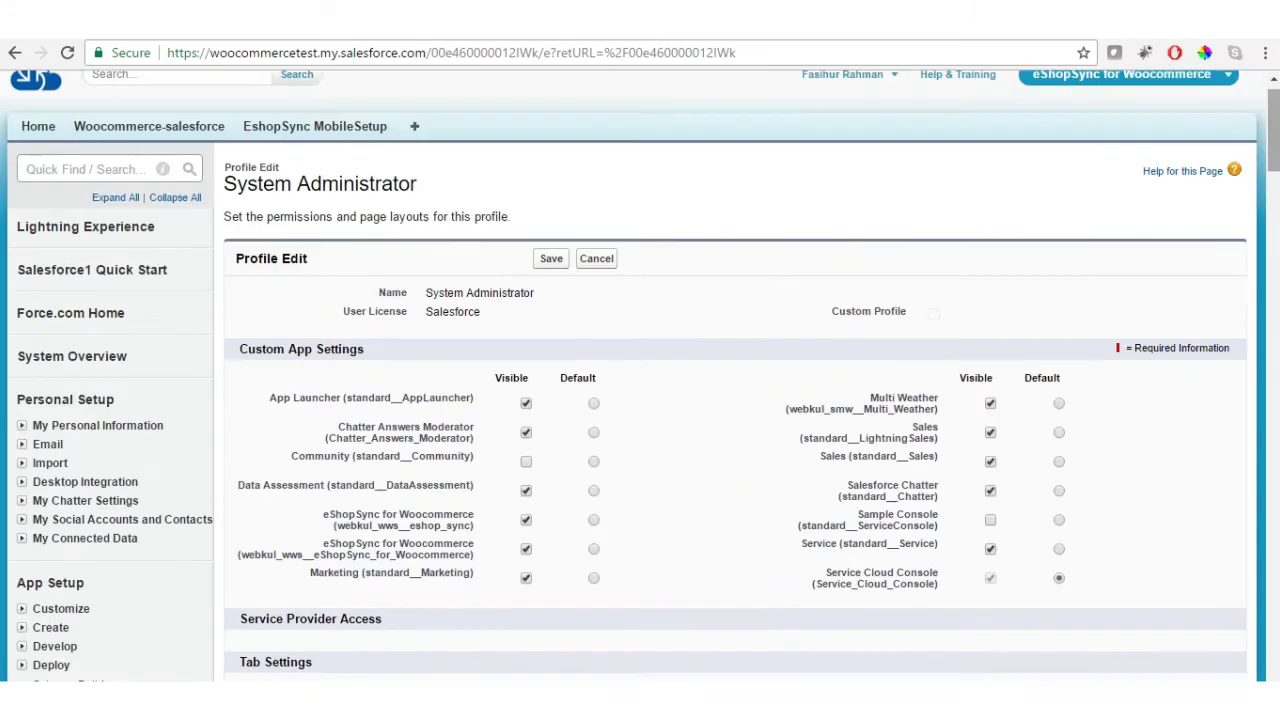
left_click(598, 275)
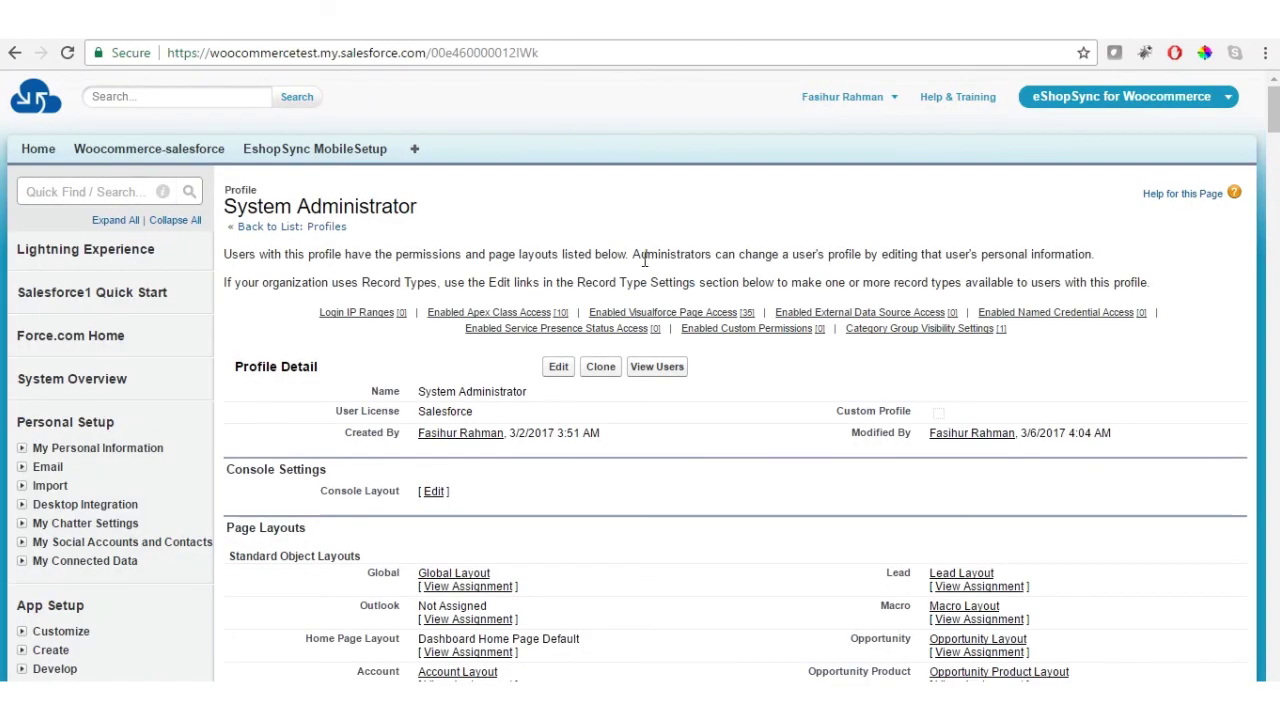
- Switch Salesforce to Lightning Experience and open the Woocommerce-Salesforce page of the eShopSync app
left_click(853, 92)
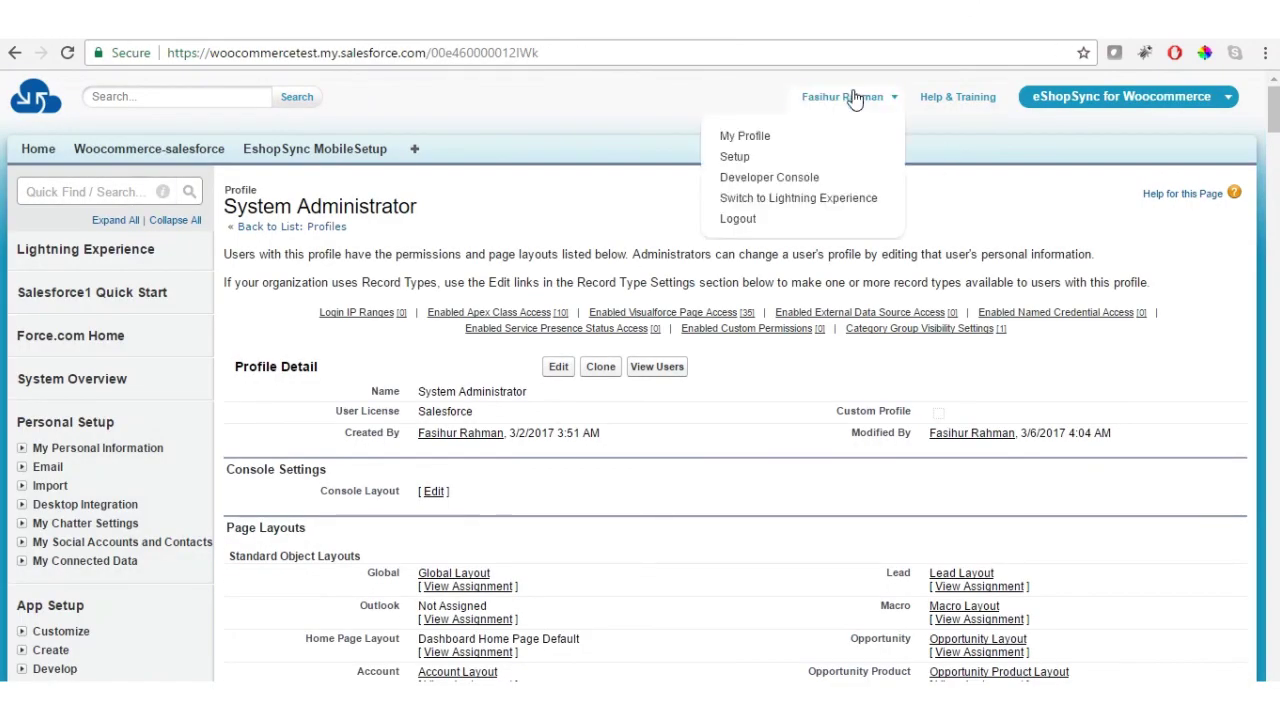
left_click(785, 199)
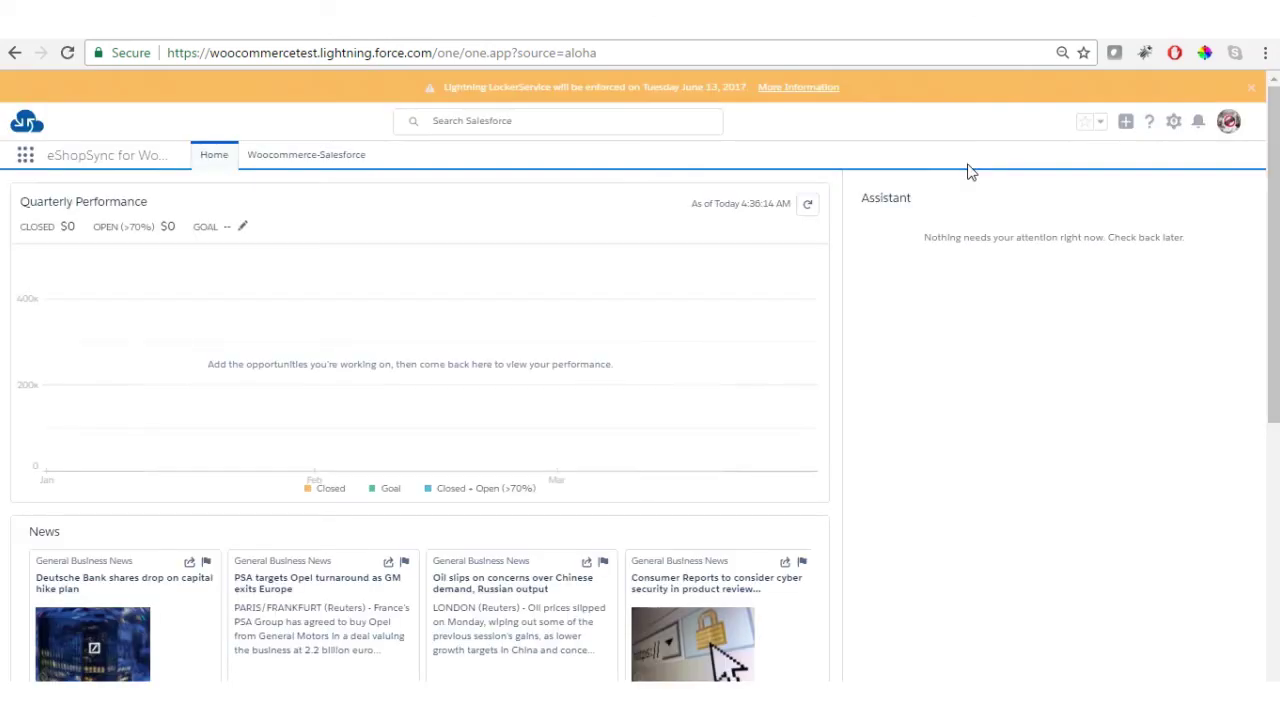
left_click(281, 165)
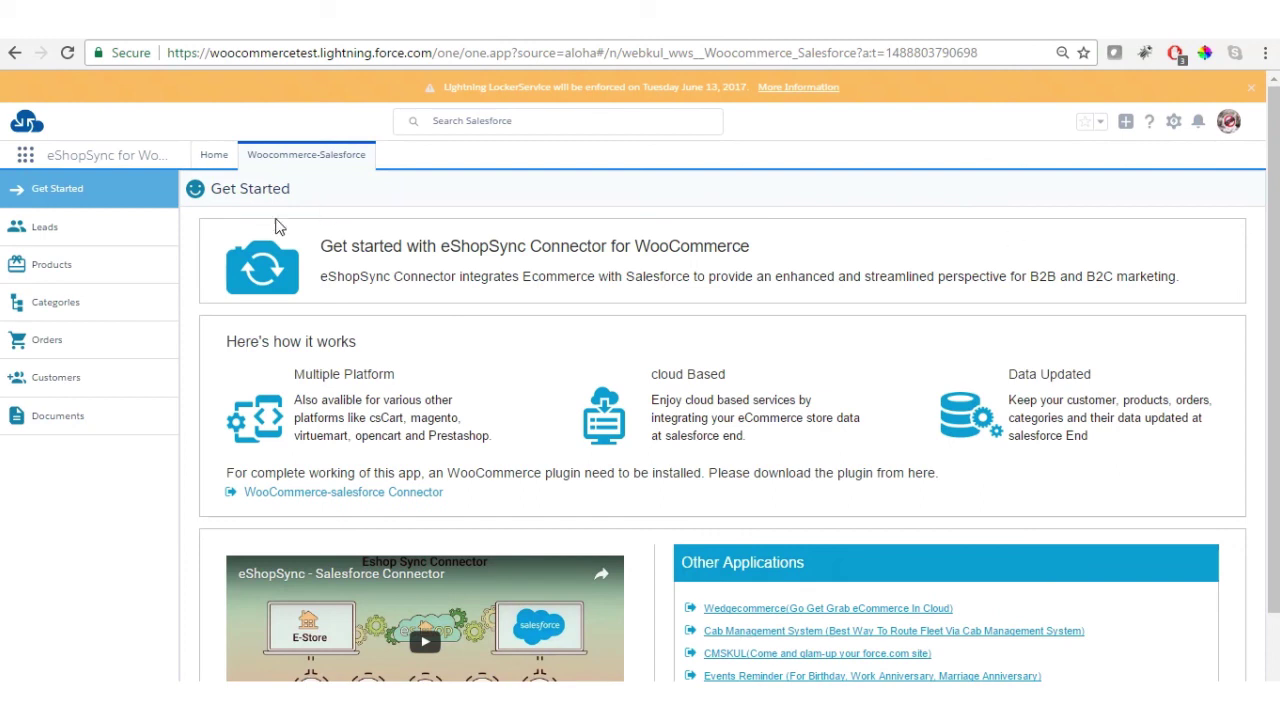
- Review the synchronized leads, products, categories, orders and customers in the Lightning view
left_click(102, 237)
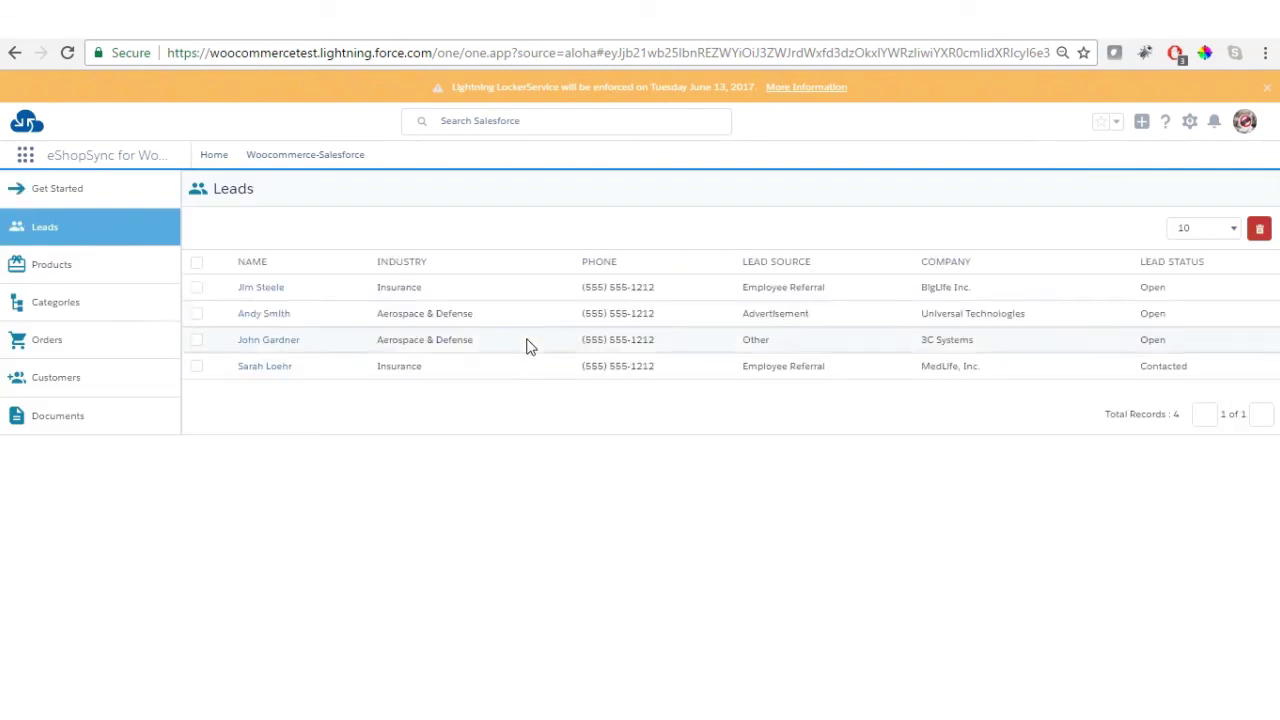
left_click(62, 270)
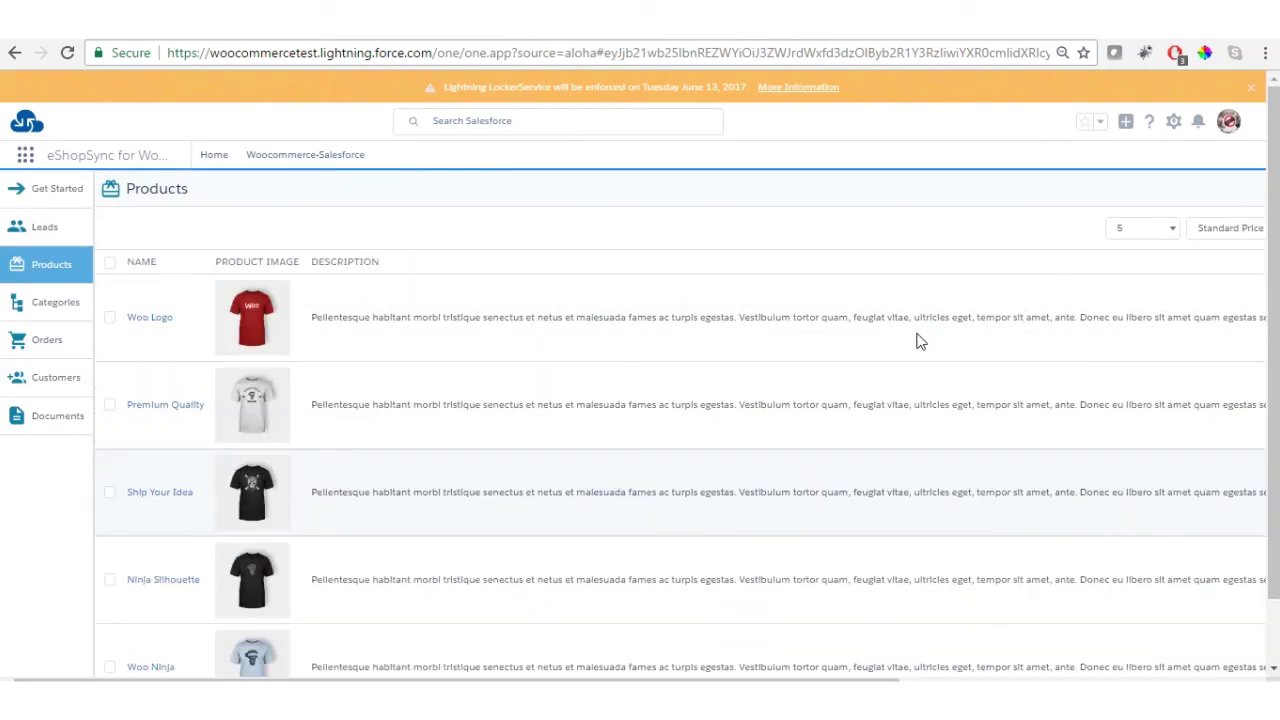
left_click(1174, 234)
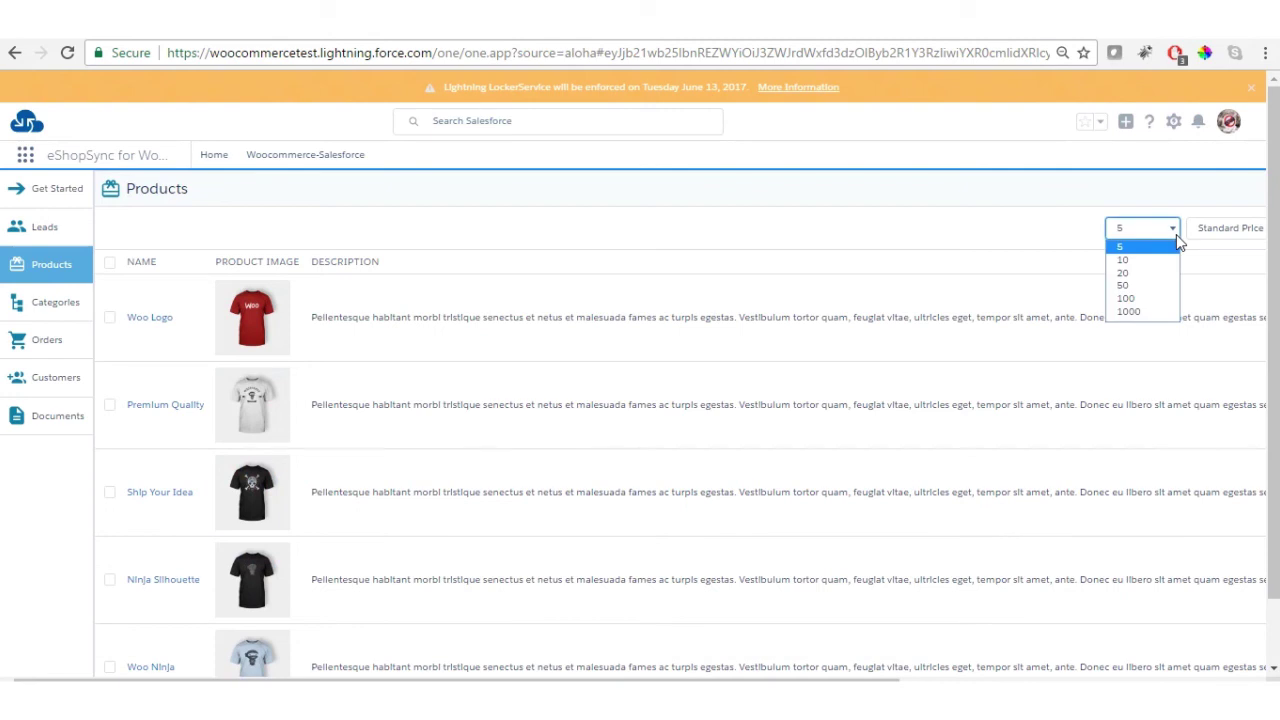
left_click(957, 247)
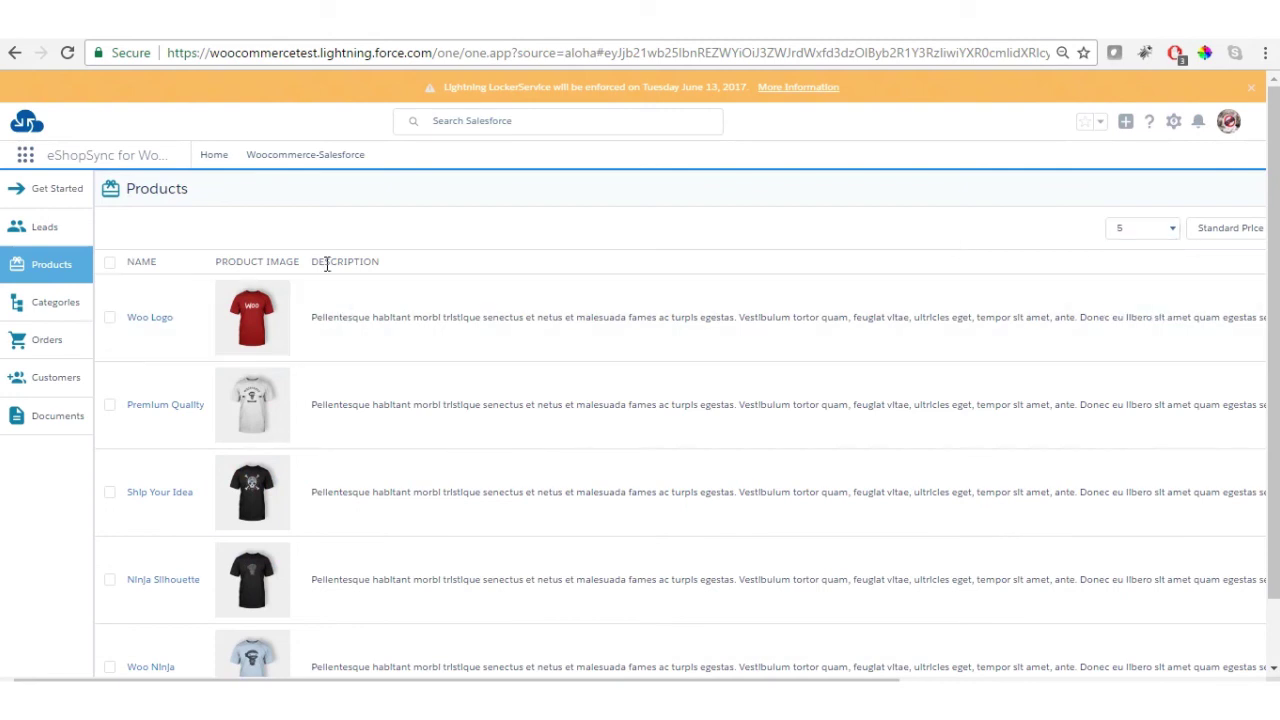
left_click(64, 303)
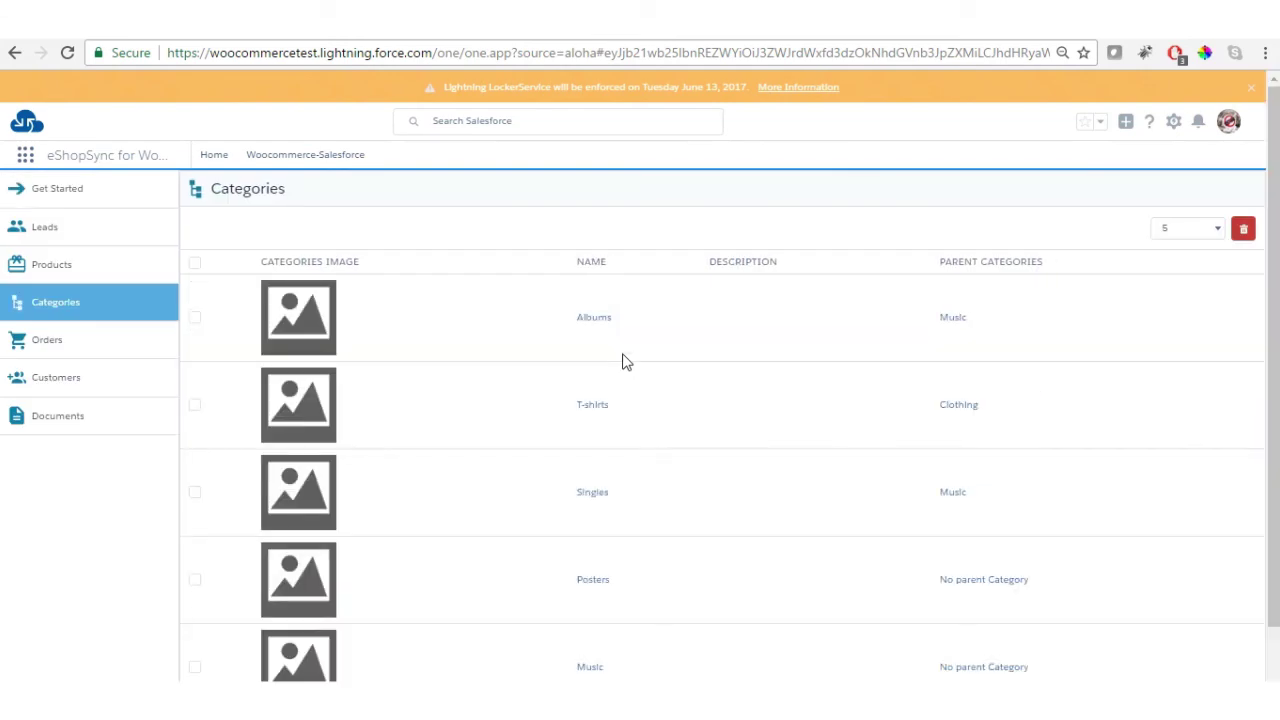
left_click(52, 344)
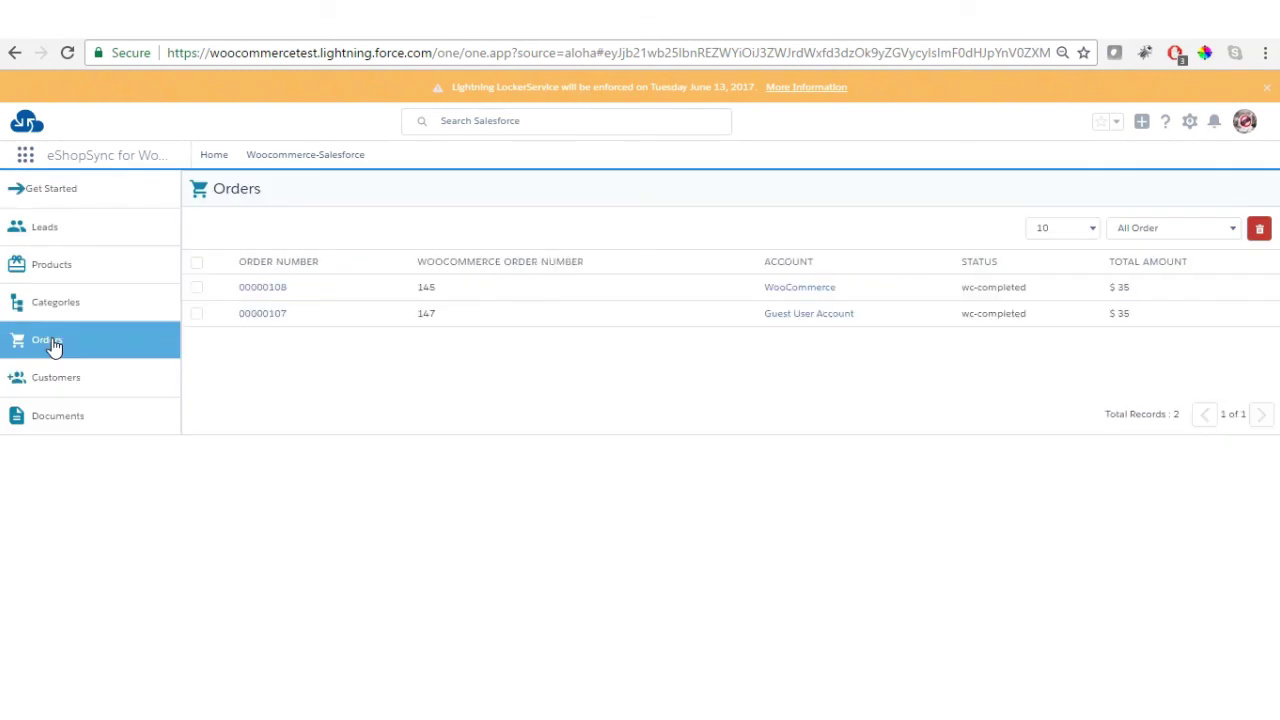
left_click(55, 377)
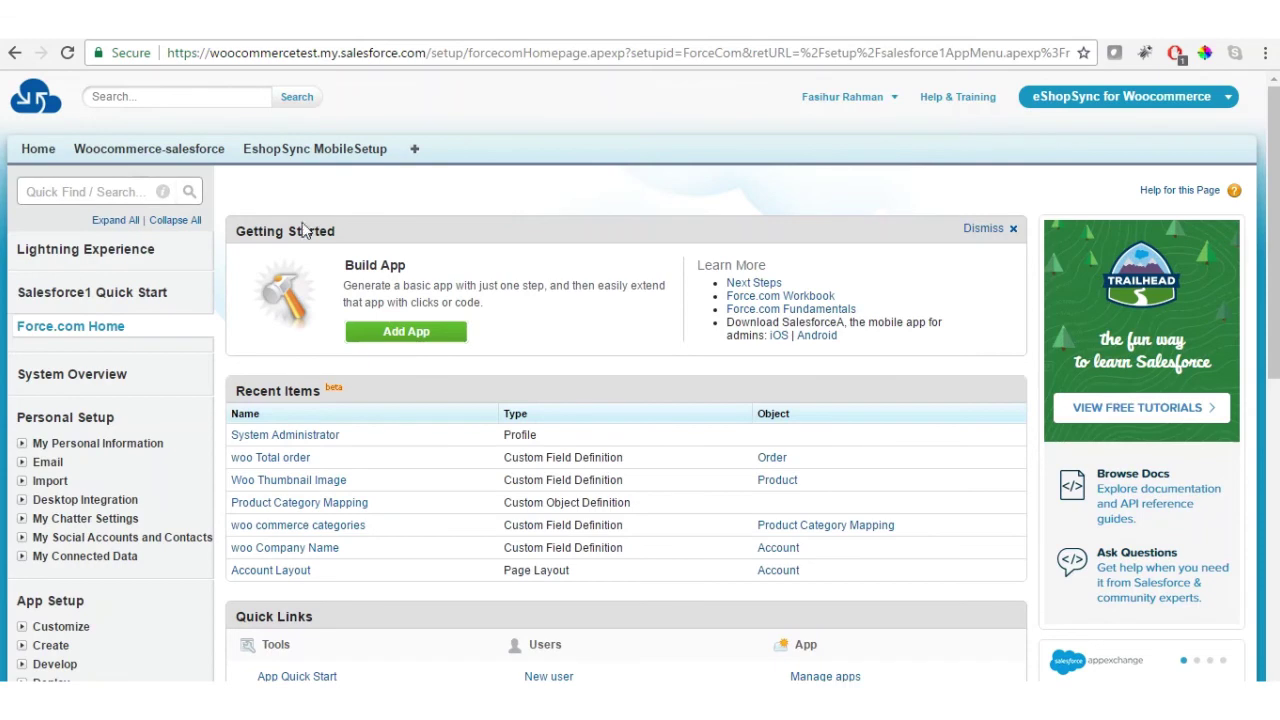
- In the classic Setup, search for salesforce1 and open the Salesforce1 Navigation settings
left_click(65, 187)
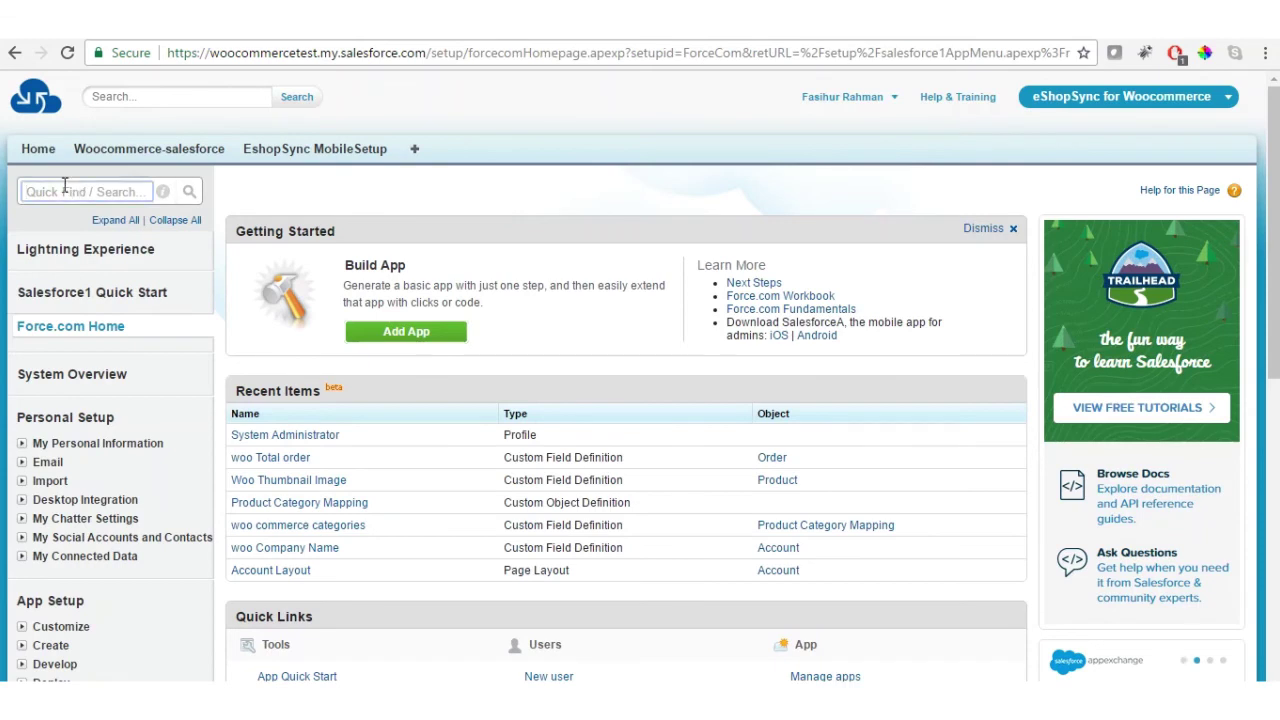
type("salesforc")
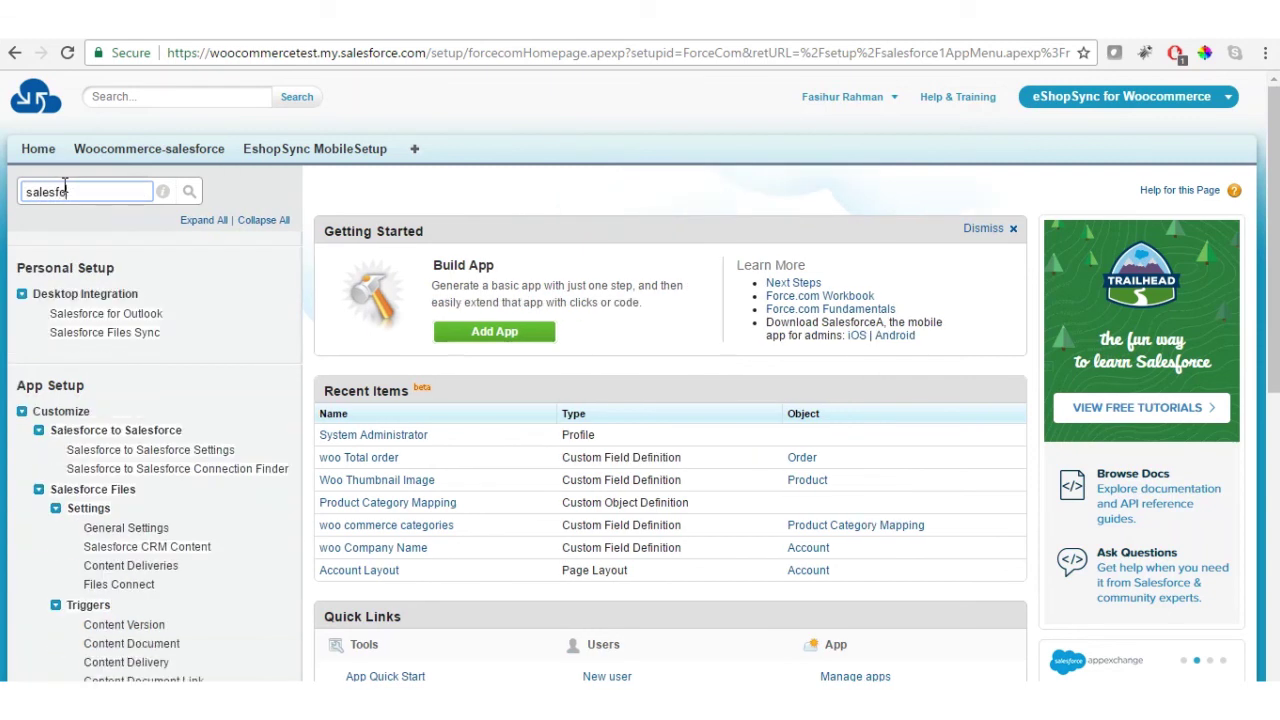
type("e1")
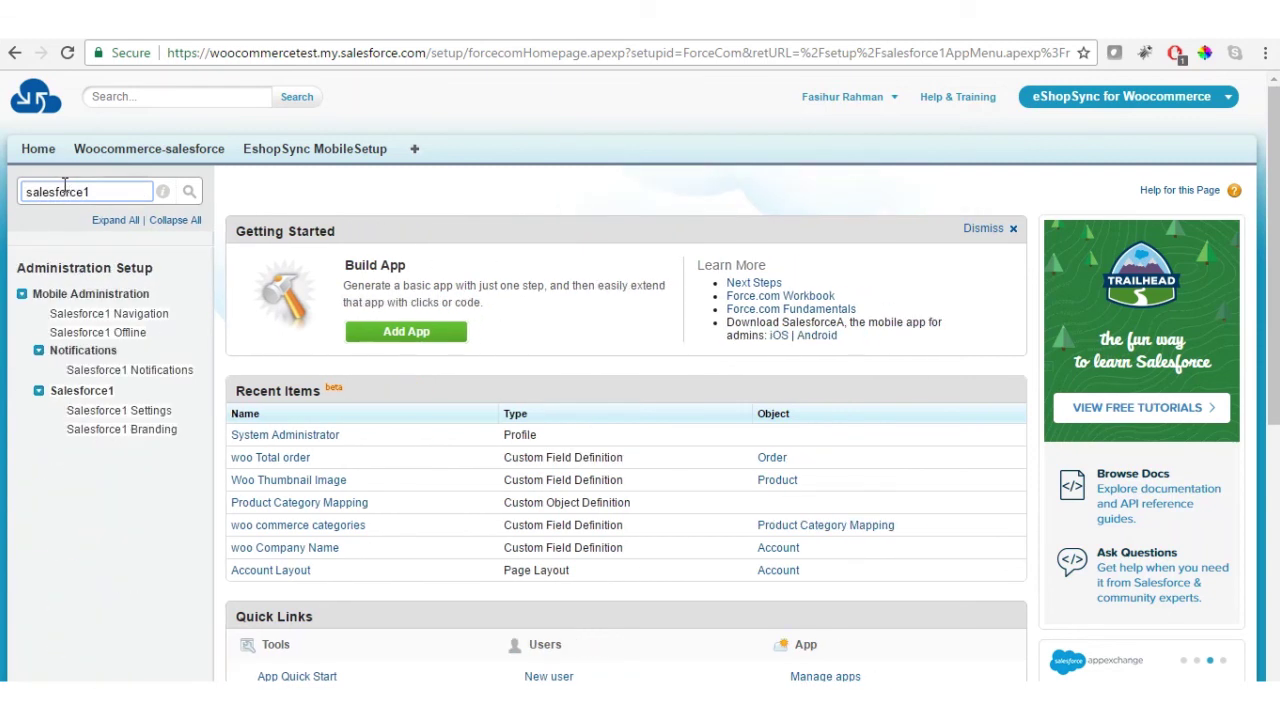
left_click(140, 318)
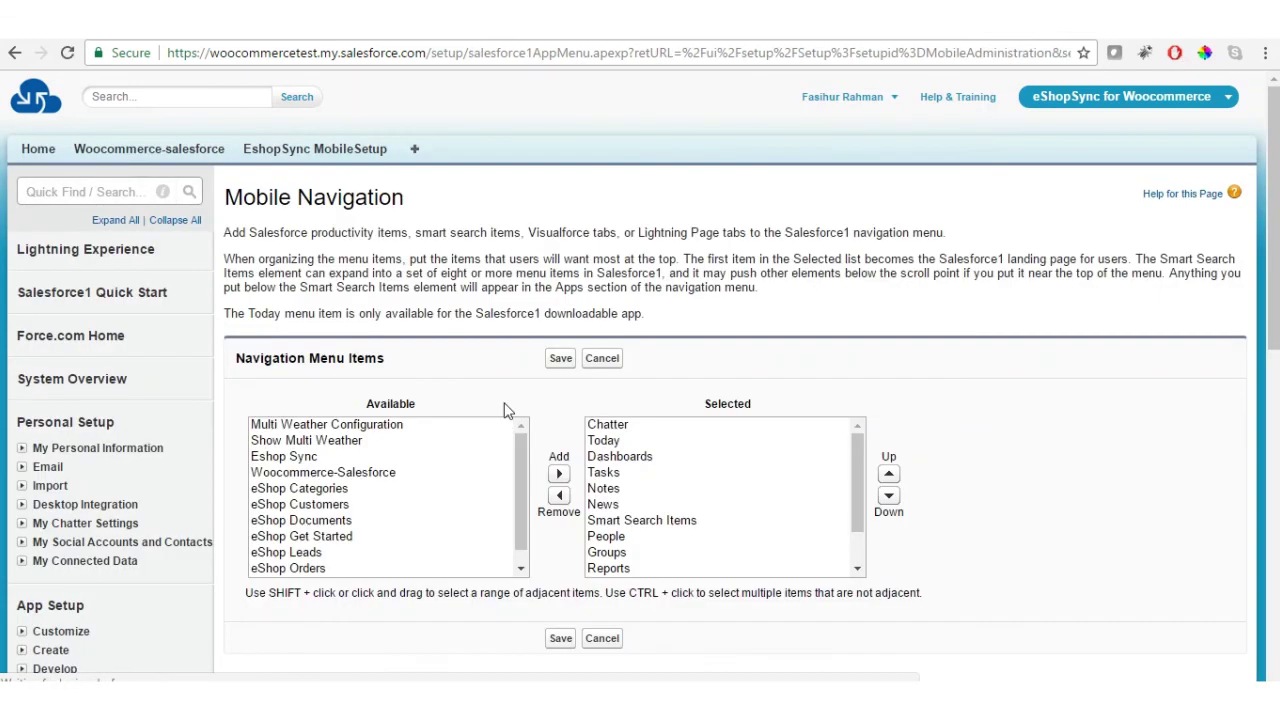
- Add Eshop Sync, Woocommerce-Salesforce and all the eShop items from Categories through Products to the selected mobile navigation items
left_click(312, 460)
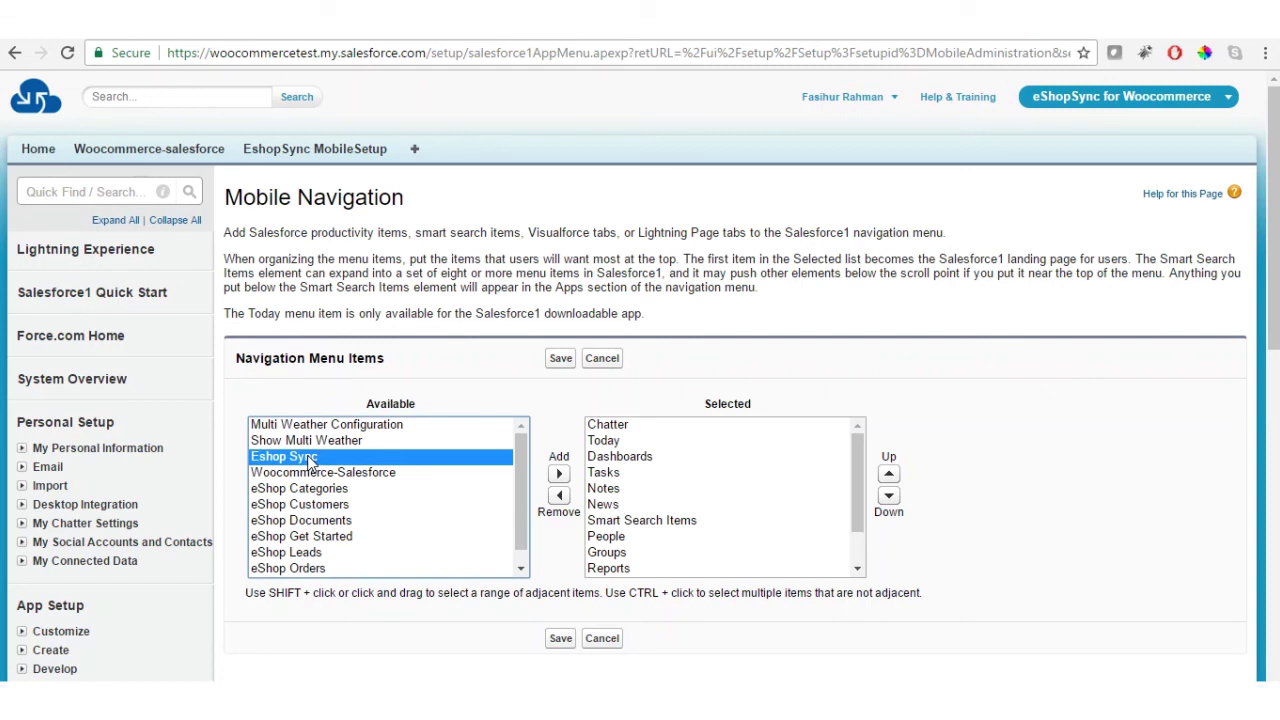
key("shift+Down")
key("shift+Down")
key("shift+Down")
key("shift+Down")
key("shift+Down")
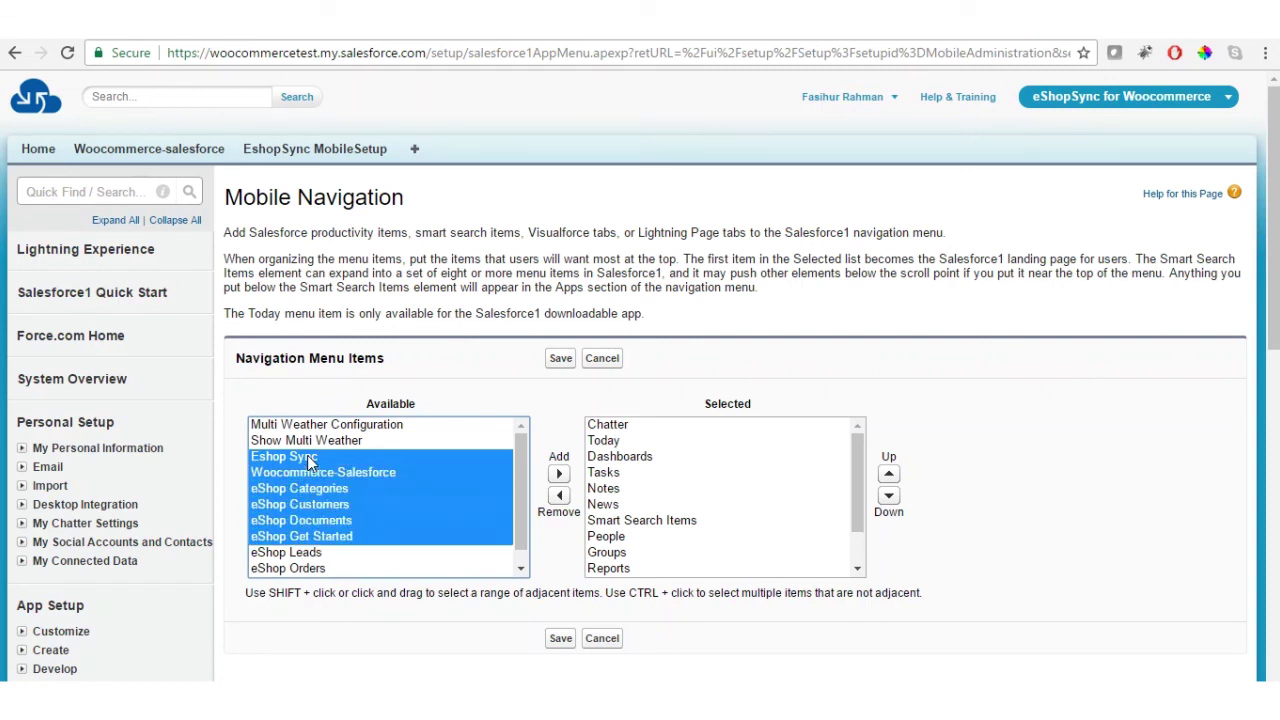
key("shift+Down")
key("shift+Down")
left_click_drag(515, 473, 515, 488)
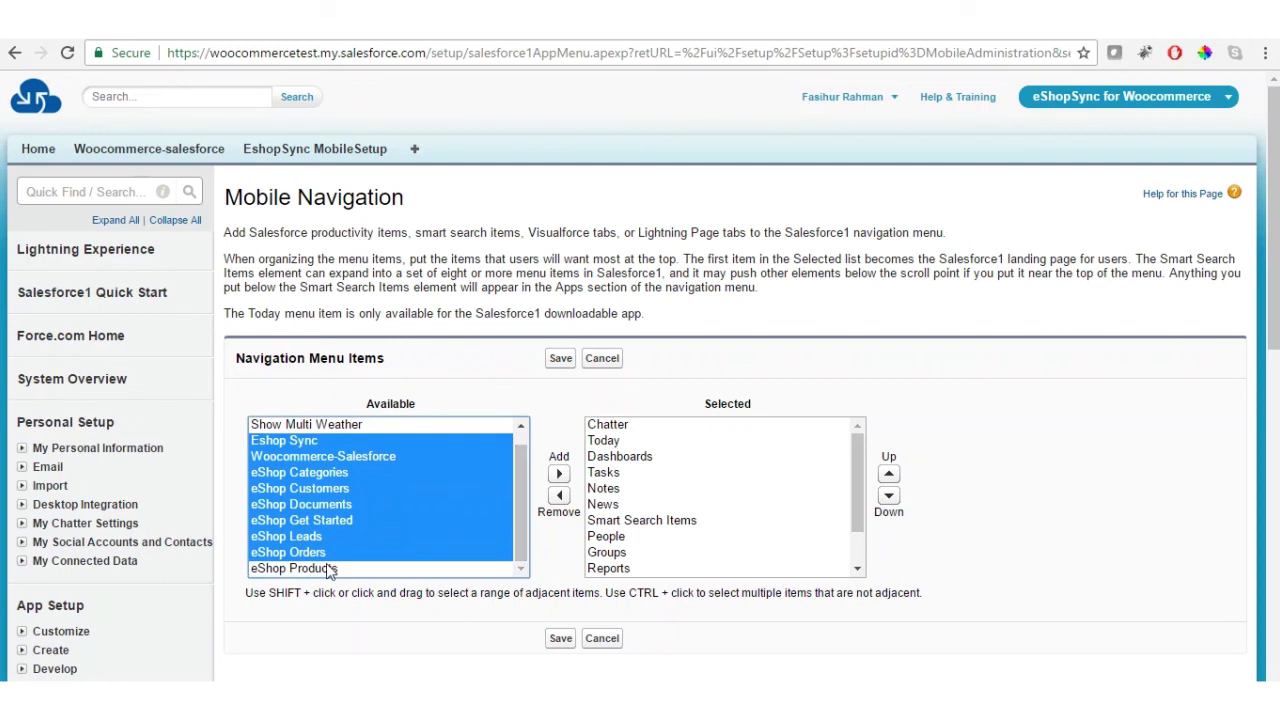
left_click(330, 569, "shift")
left_click(558, 474)
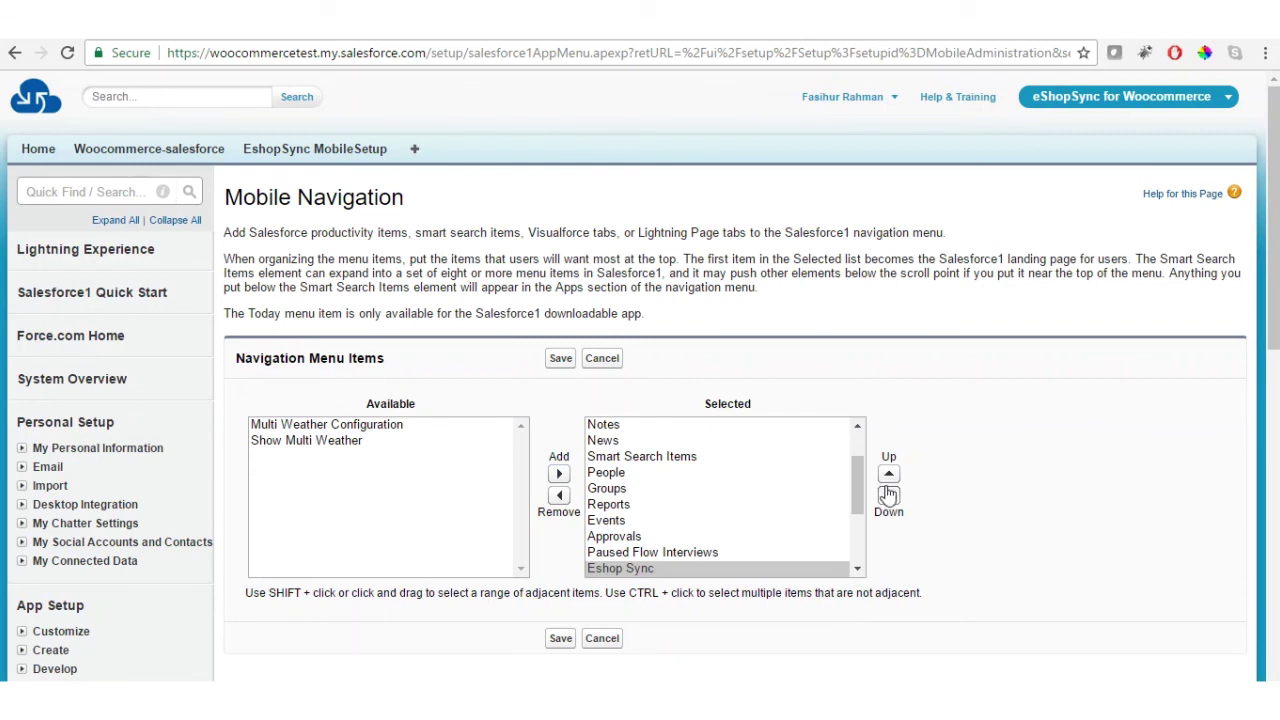
- Move the added eShop, Eshop Sync and Woocommerce-Salesforce items above Chatter in the selected navigation items and save
left_click(888, 476)
left_click(888, 476)
left_click(888, 476)
left_click(888, 476)
left_click(888, 476)
left_click(888, 476)
left_click(888, 476)
left_click(888, 476)
left_click(888, 476)
left_click(888, 476)
left_click(888, 476)
left_click(888, 476)
left_click(888, 476)
left_click(888, 476)
left_click(888, 476)
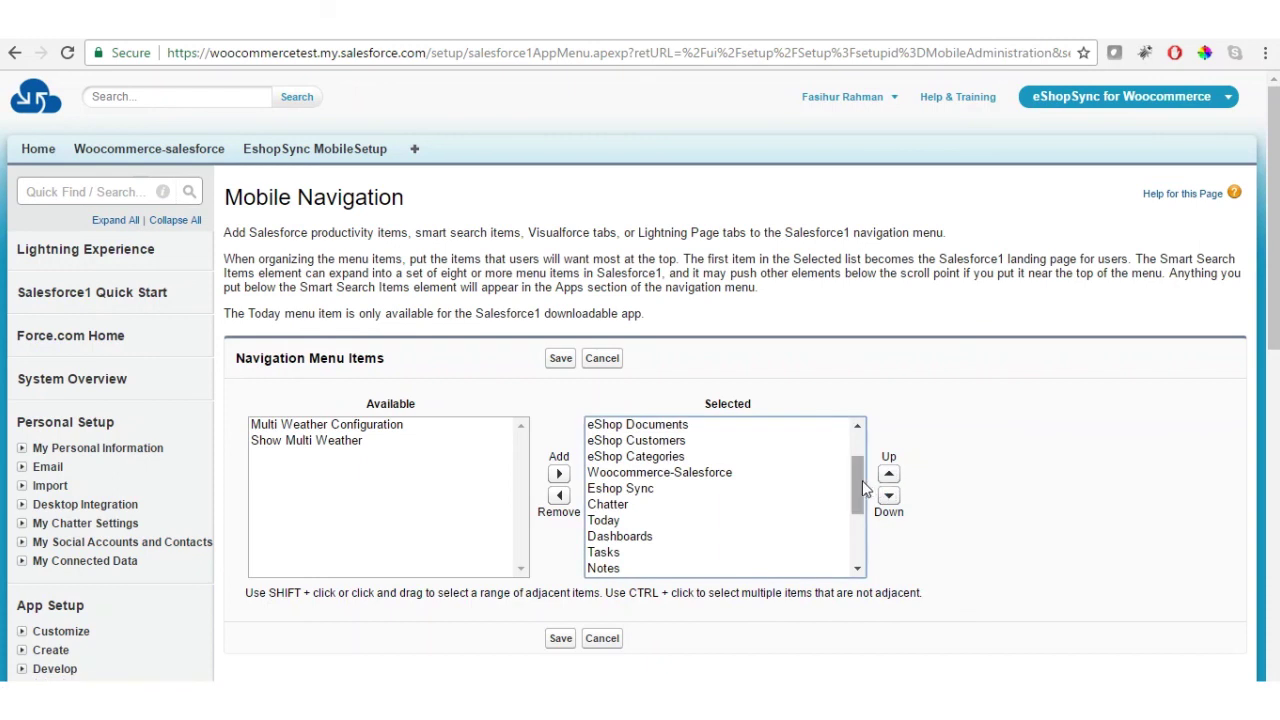
left_click_drag(860, 488, 862, 457)
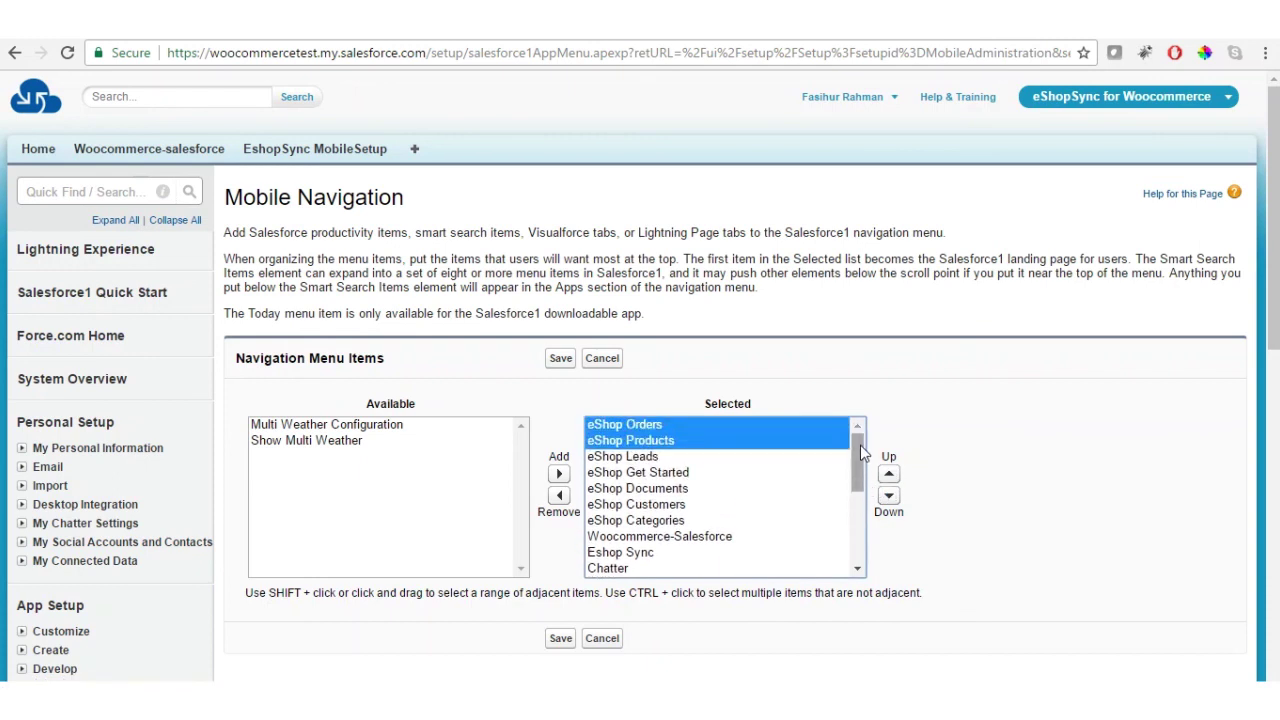
left_click(1014, 454)
left_click(560, 640)
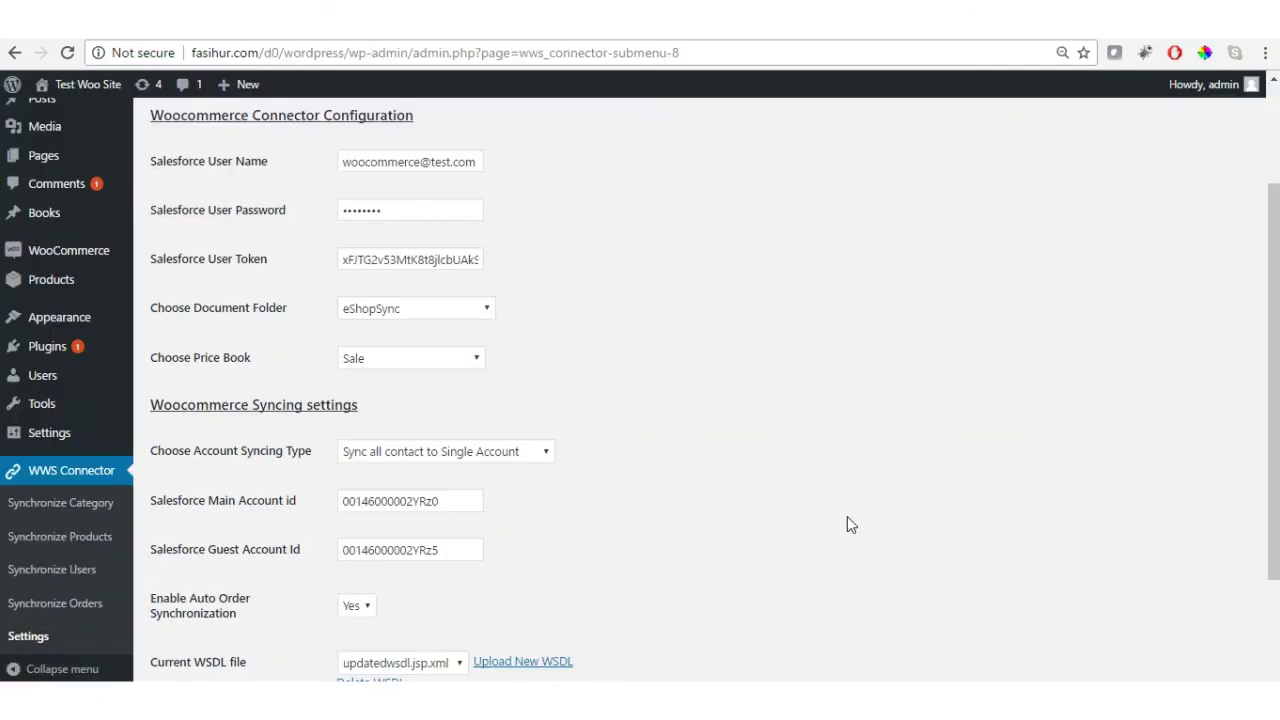
- In the WordPress WWS Connector settings, set the account syncing type to Sync all contact to individual Account and check the remaining settings
left_click(485, 454)
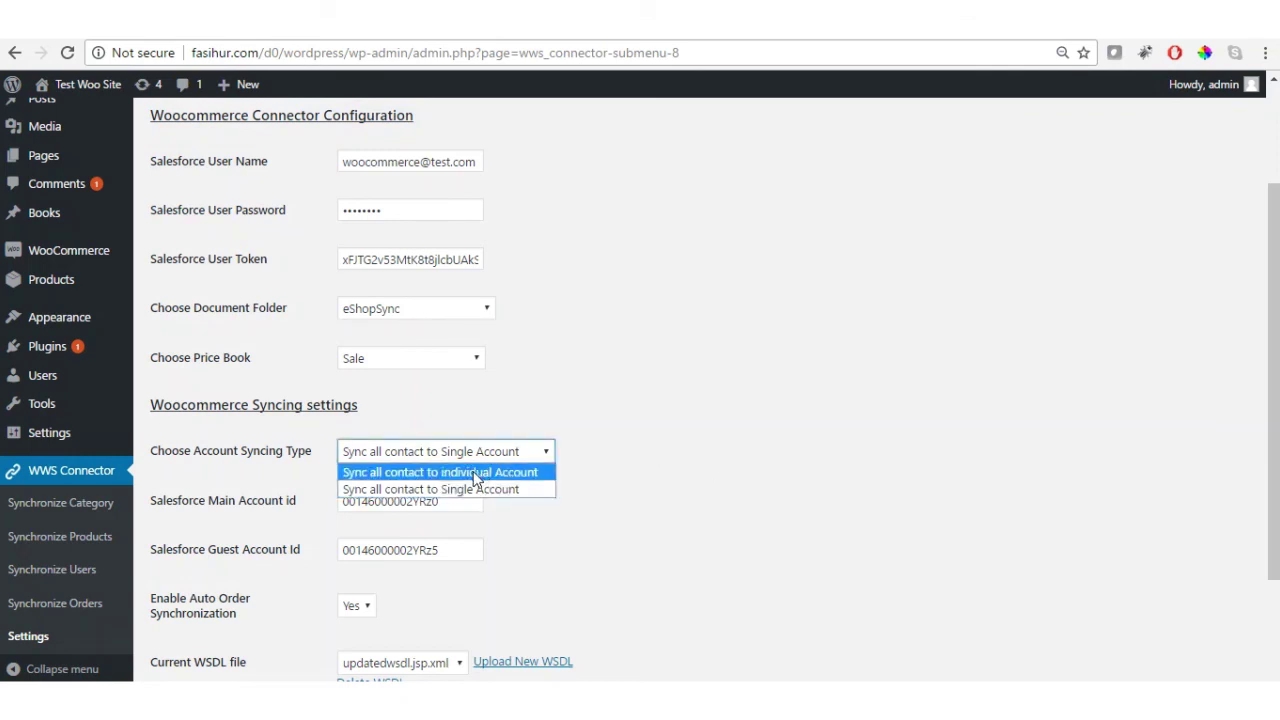
left_click(474, 474)
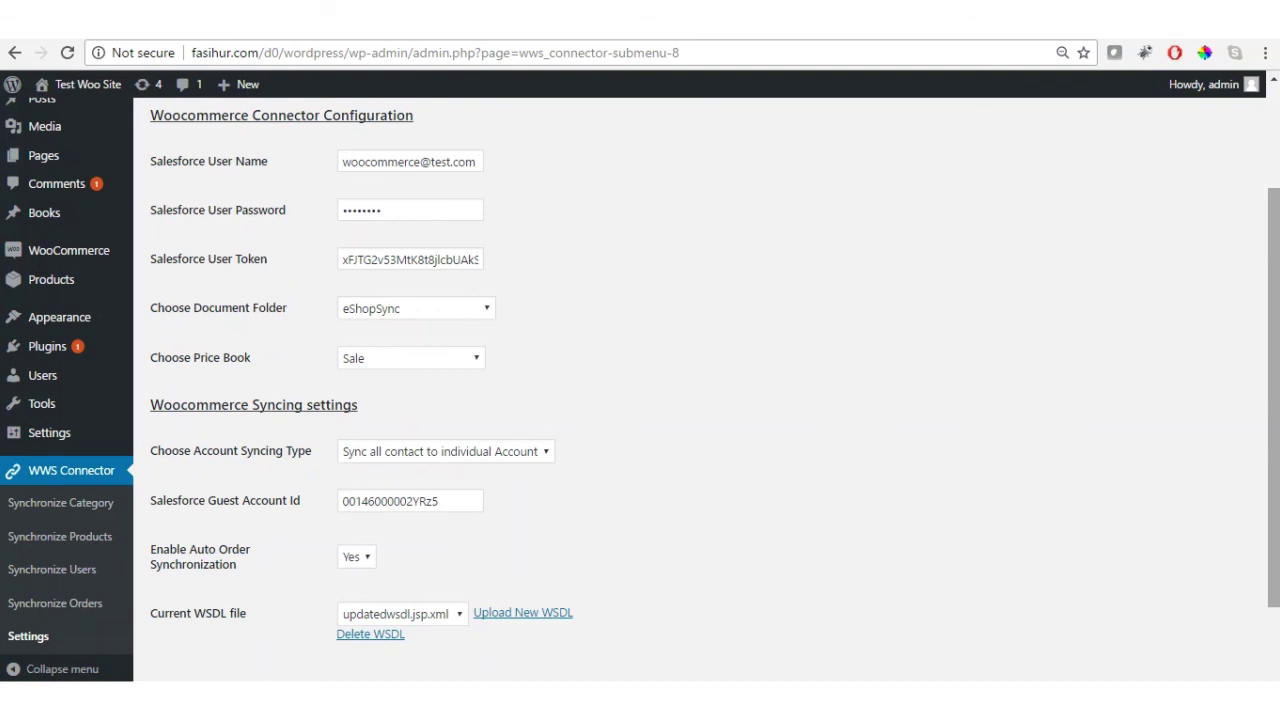
scroll(700, 390, "down", 1)
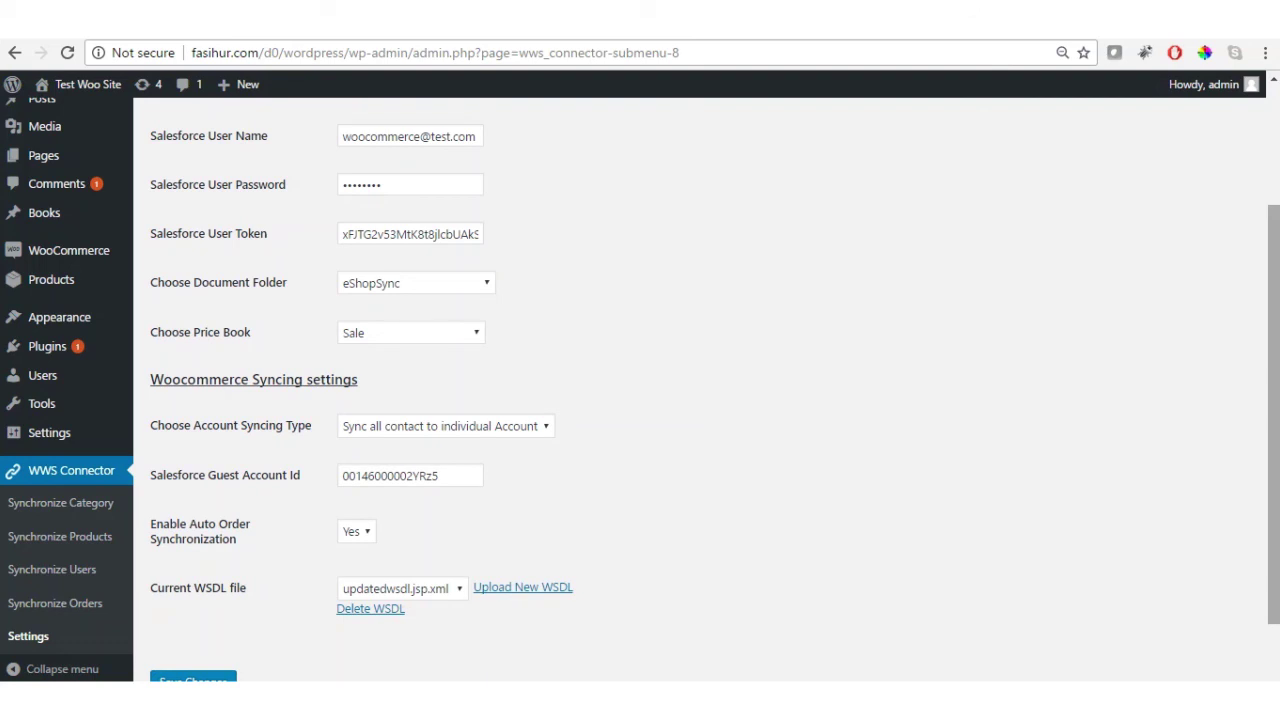
scroll(700, 390, "down", 2)
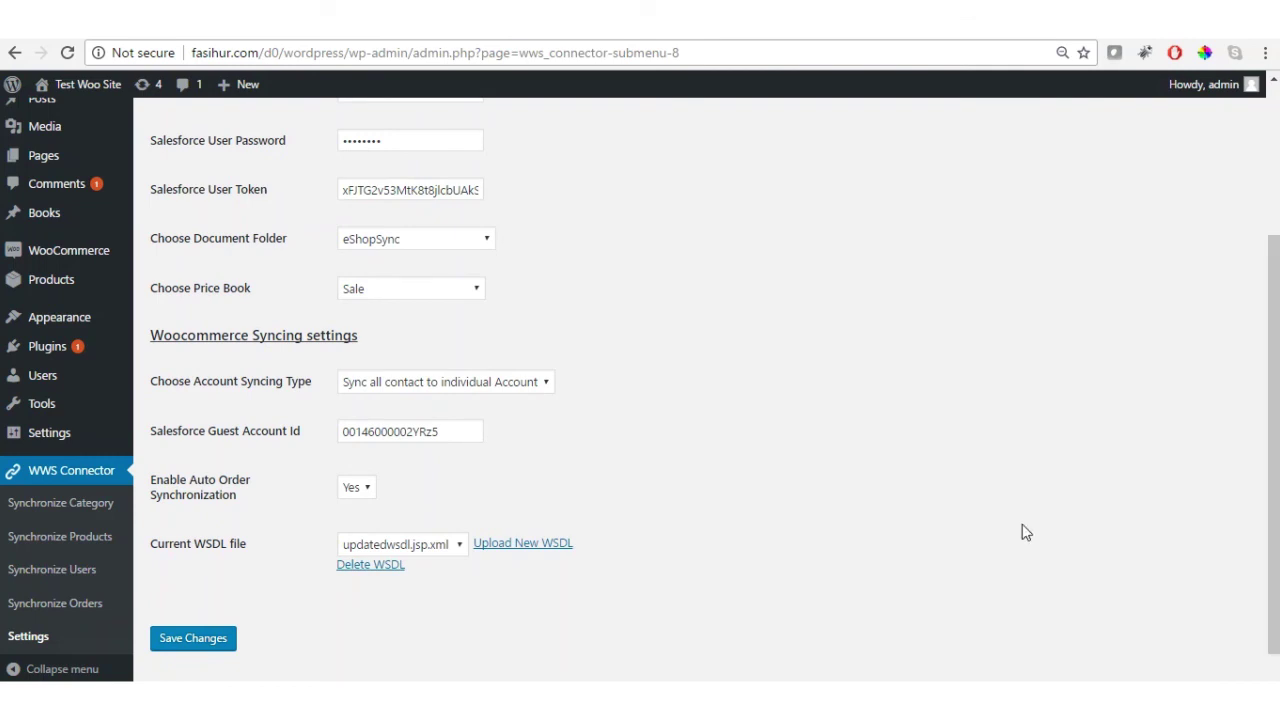
scroll(1274, 450, "down", 1)
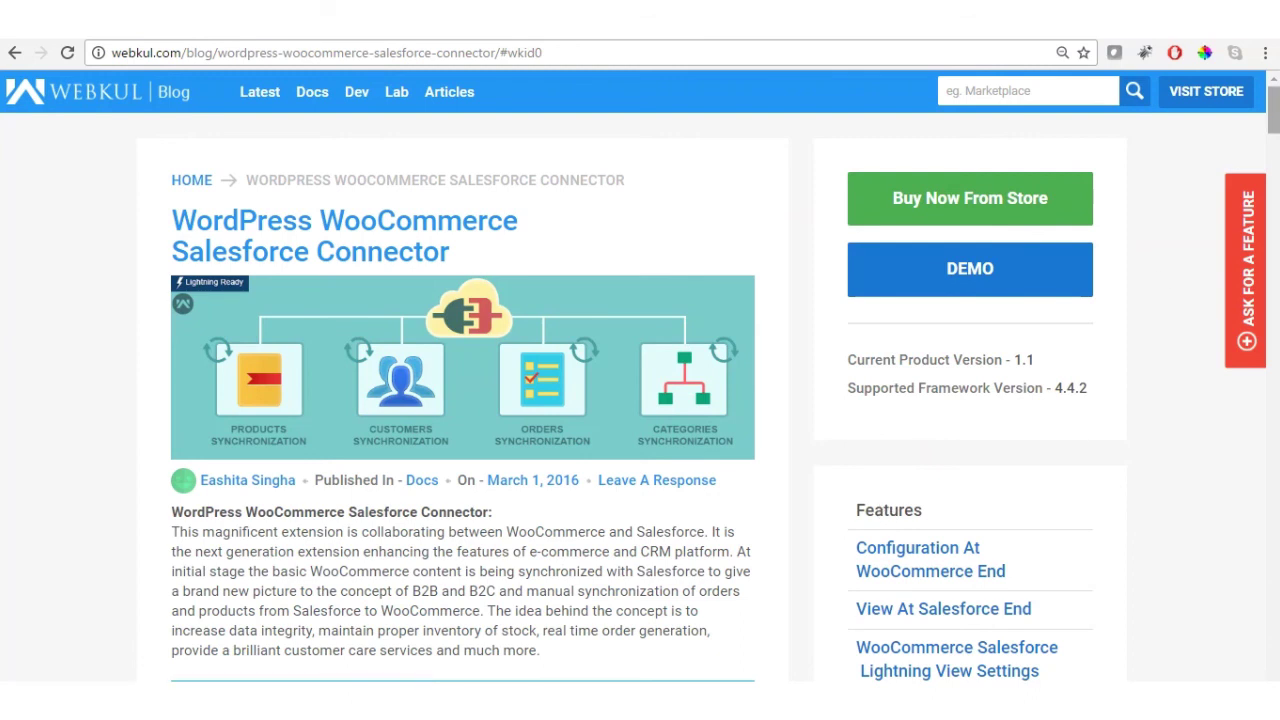
- Review the Webkul connector article's features, WooCommerce configuration, Salesforce view, Lightning settings and Salesforce1 mobile configuration sections, and return to its beginning
scroll(900, 378, "down", 1)
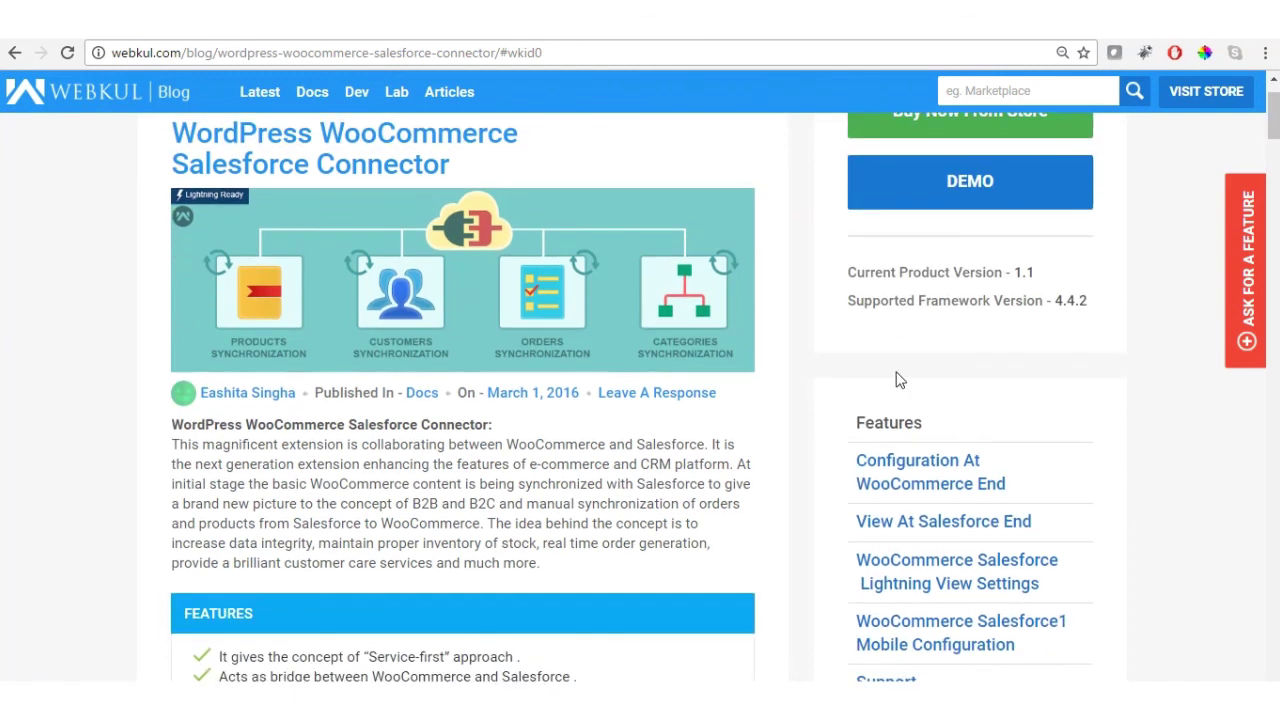
scroll(880, 425, "down", 4)
scroll(880, 425, "up", 1)
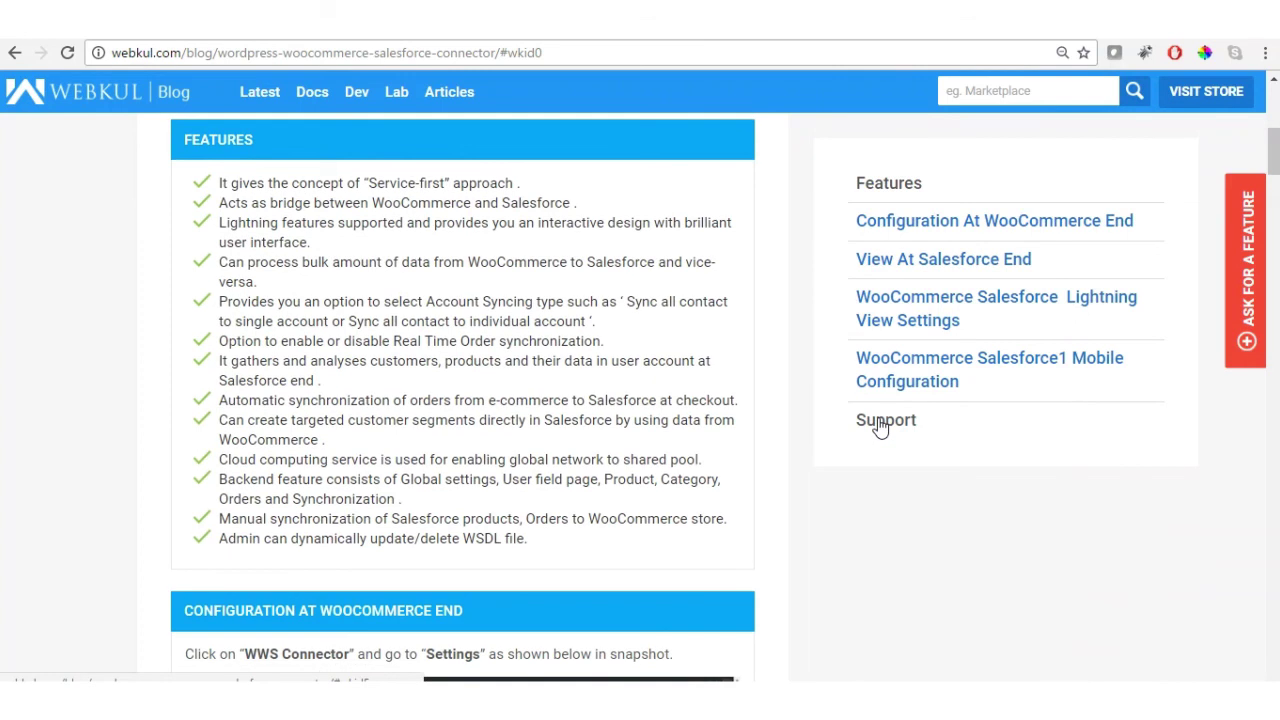
left_click(924, 233)
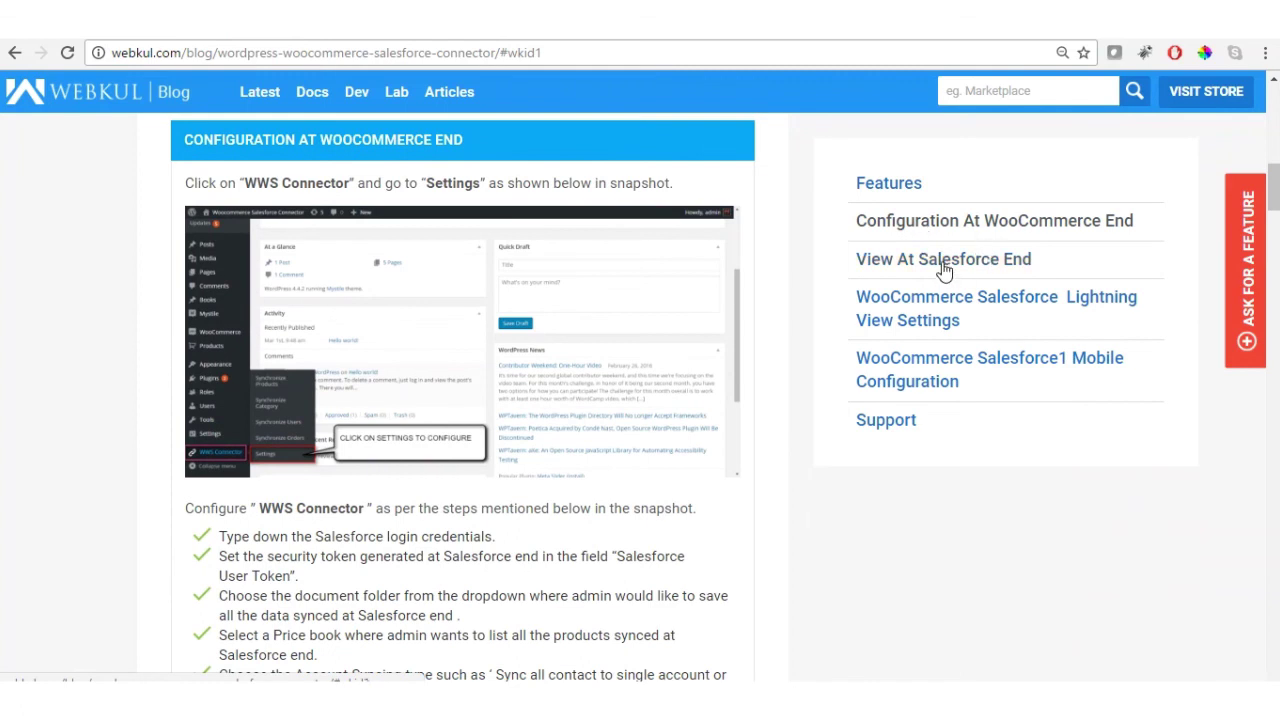
left_click(941, 268)
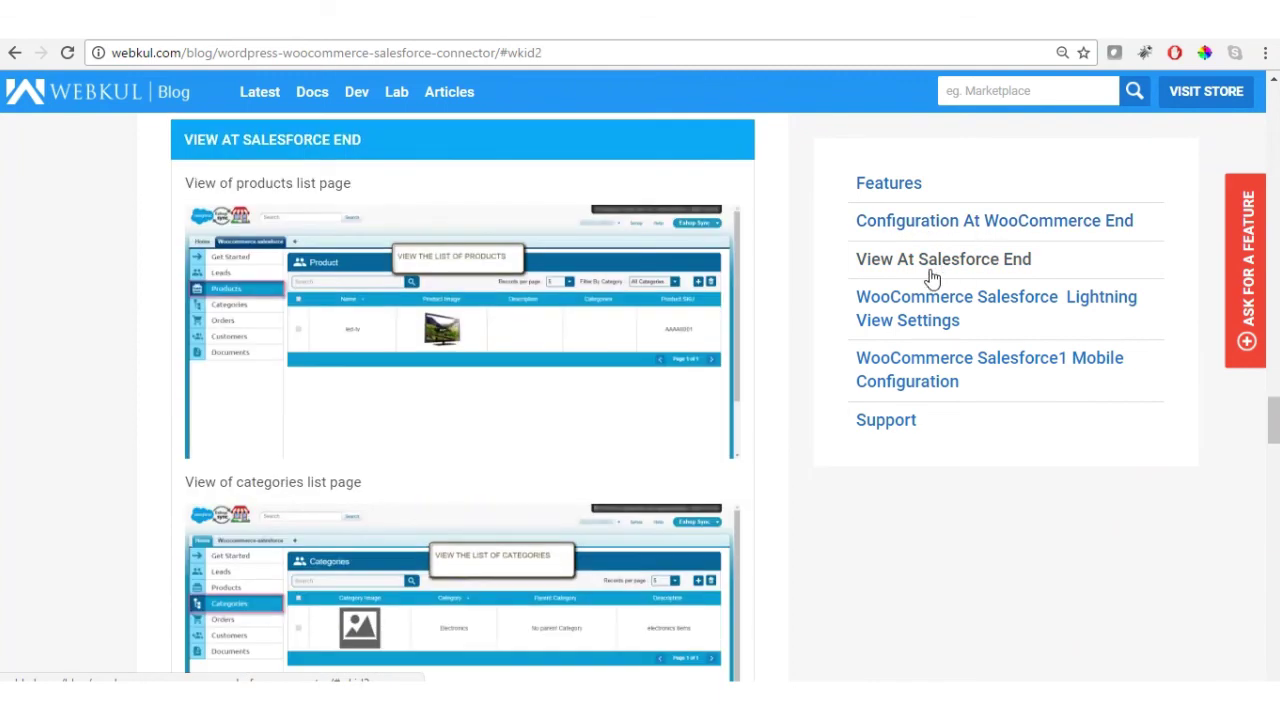
left_click(900, 311)
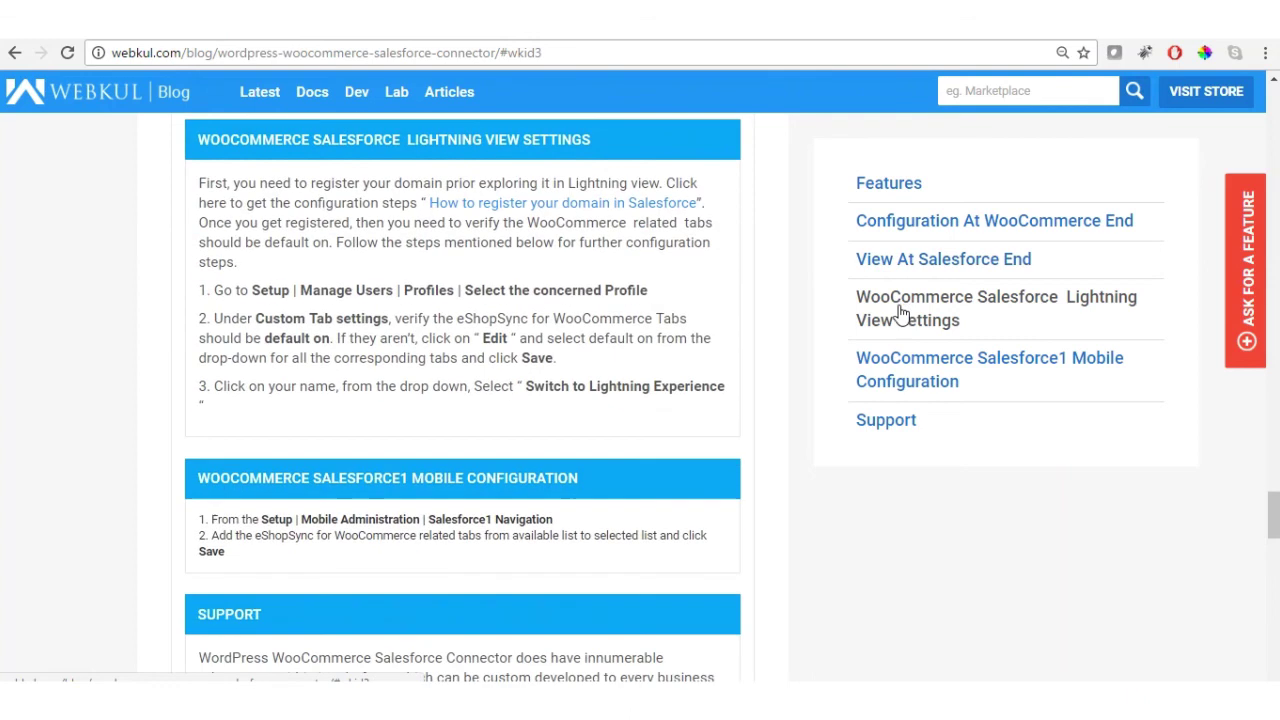
left_click(905, 367)
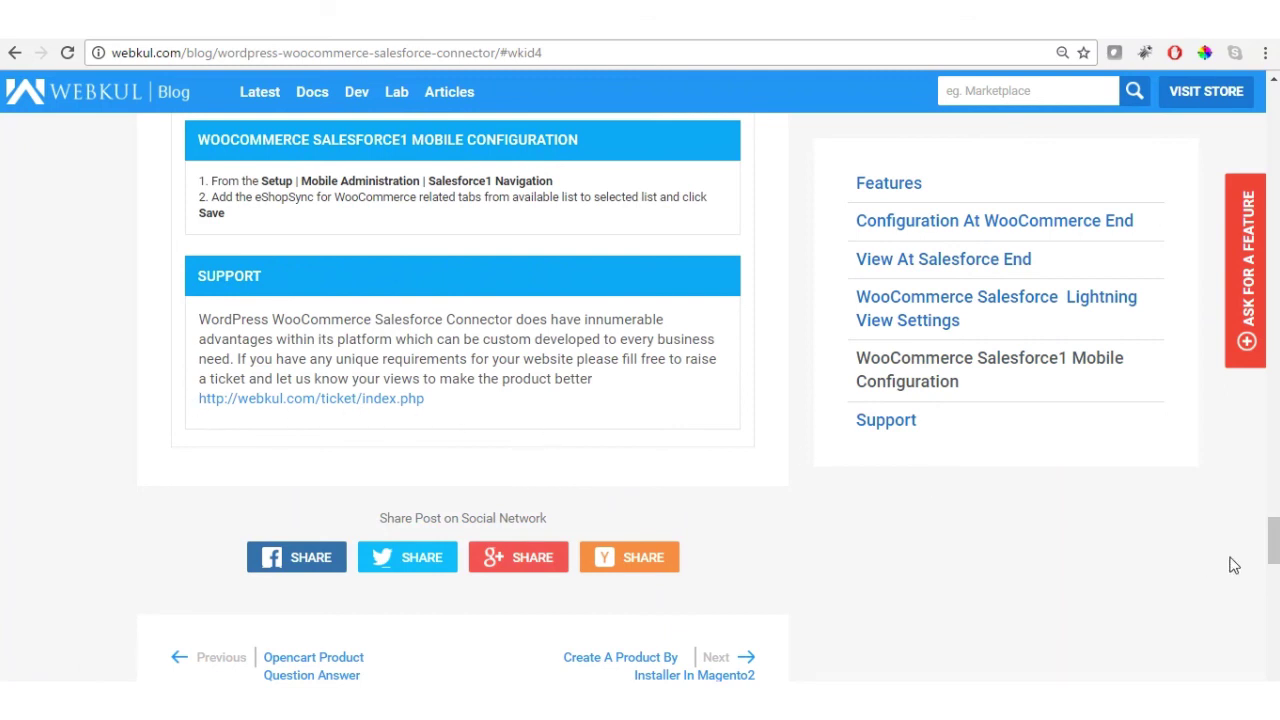
left_click_drag(1272, 541, 1273, 255)
scroll(640, 400, "down", 1)
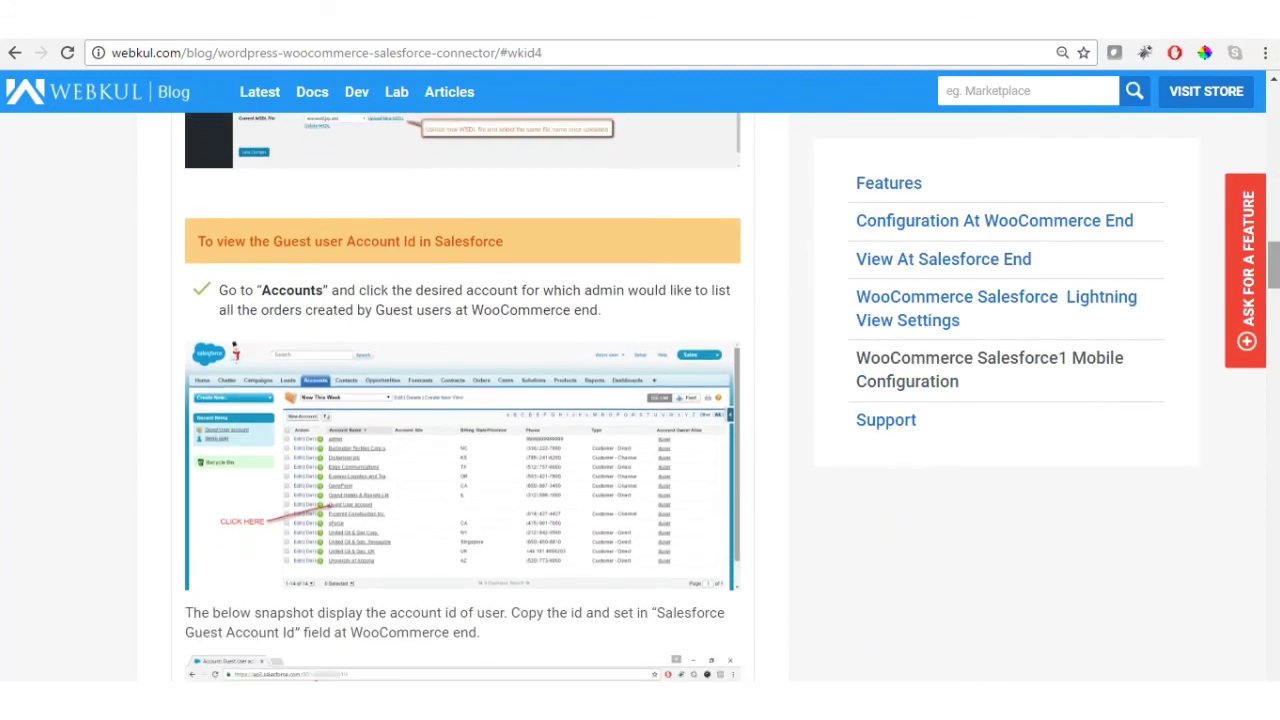
left_click_drag(1273, 265, 1273, 110)
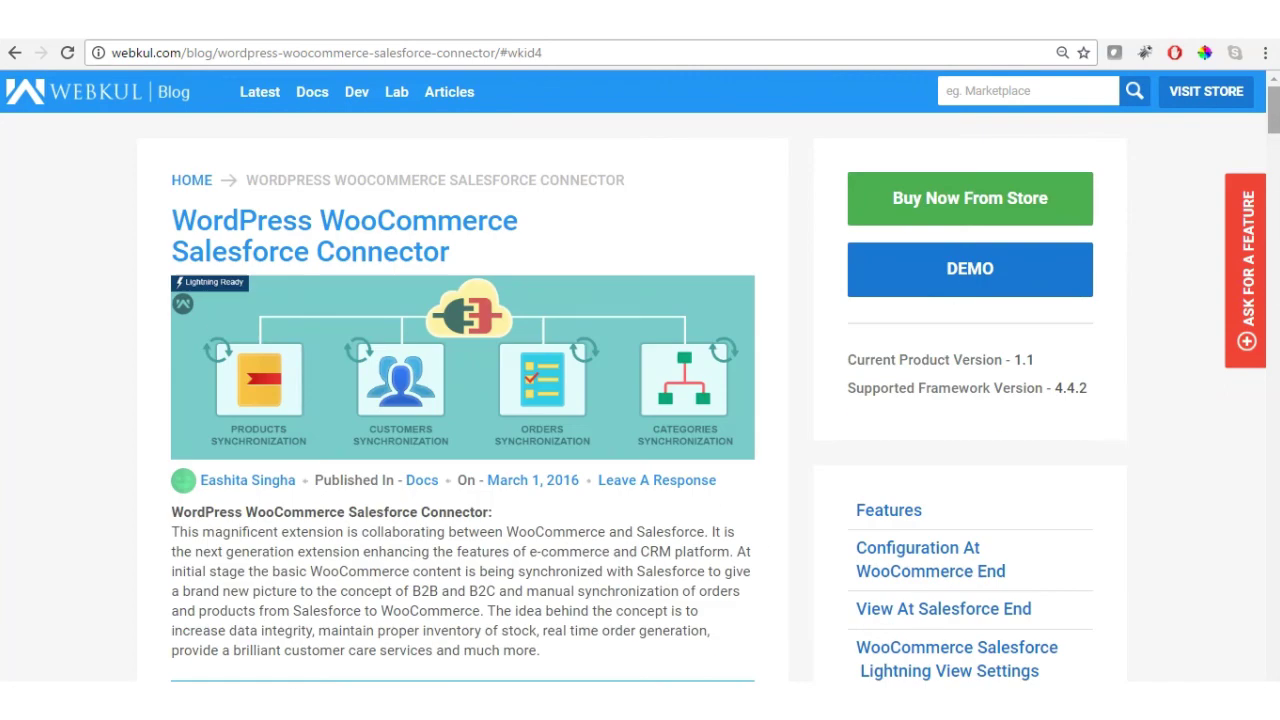